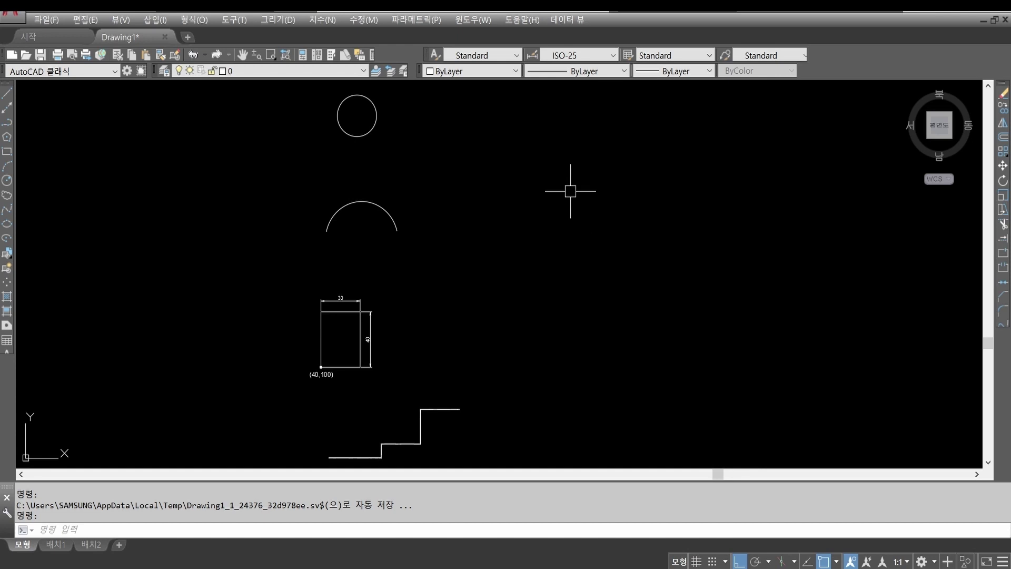
left_click(326, 19)
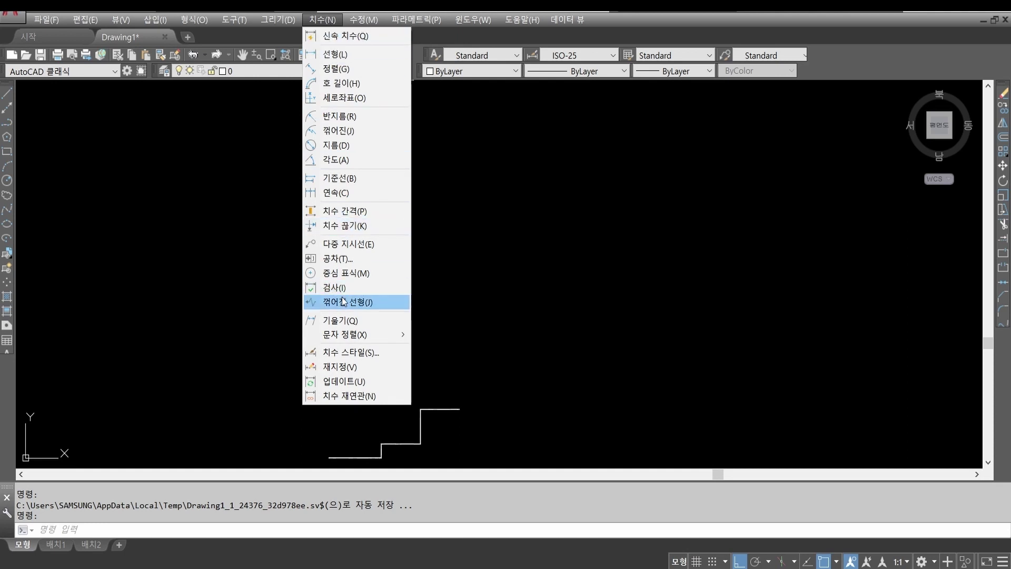
left_click(523, 235)
left_click(573, 268)
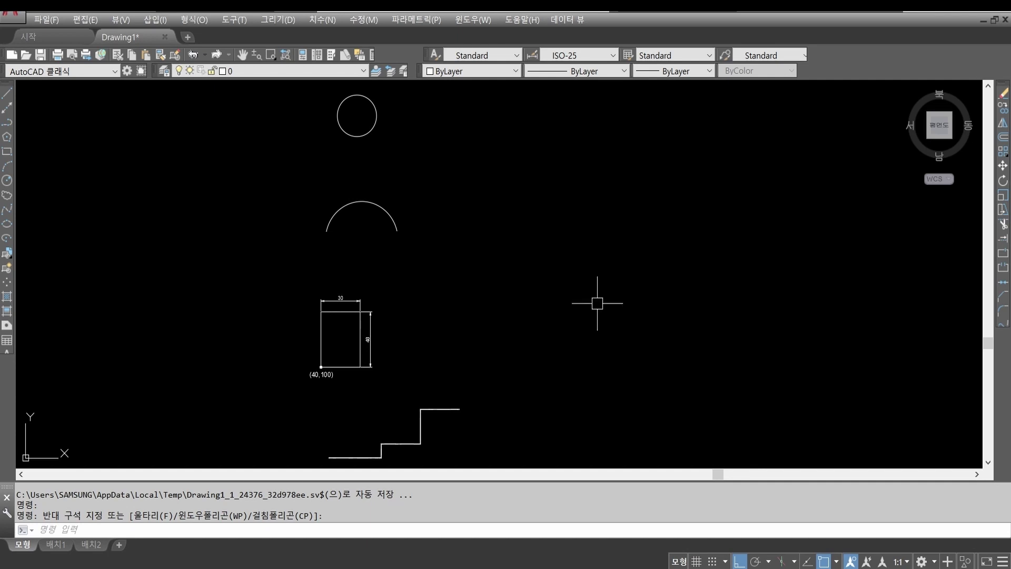
left_click_drag(476, 107, 482, 138)
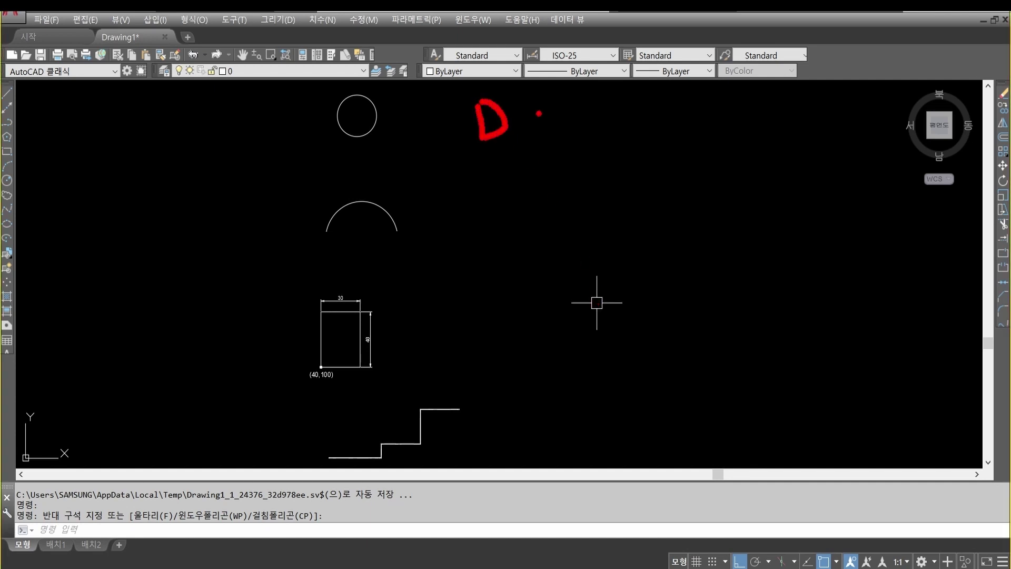
mouse_move(527, 92)
left_mouse_down()
mouse_move(528, 118)
mouse_move(559, 131)
mouse_move(528, 136)
left_mouse_up()
mouse_move(576, 91)
left_mouse_down()
mouse_move(645, 130)
mouse_move(653, 75)
mouse_move(711, 113)
mouse_move(709, 136)
left_mouse_up()
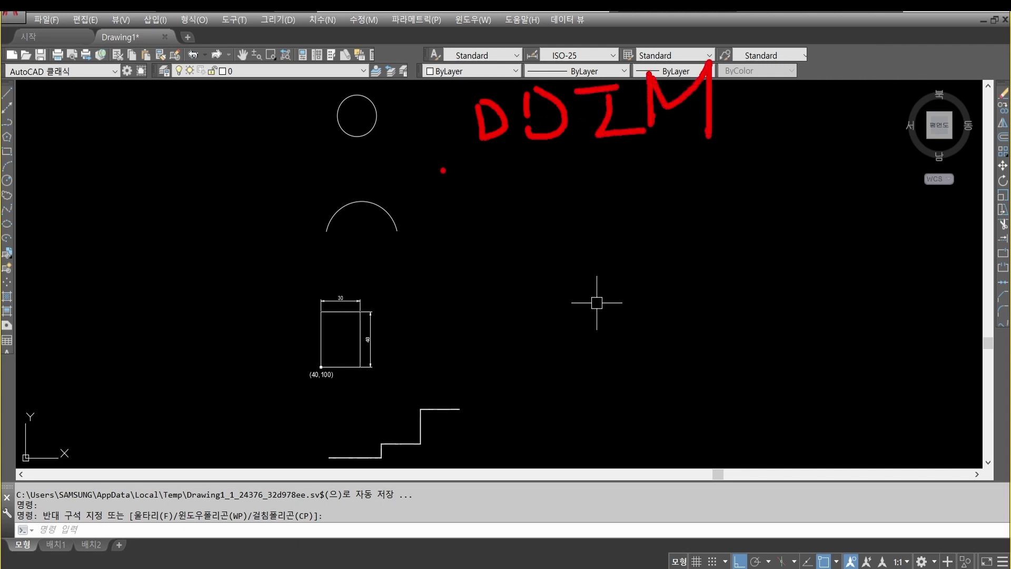
left_click_drag(441, 171, 744, 158)
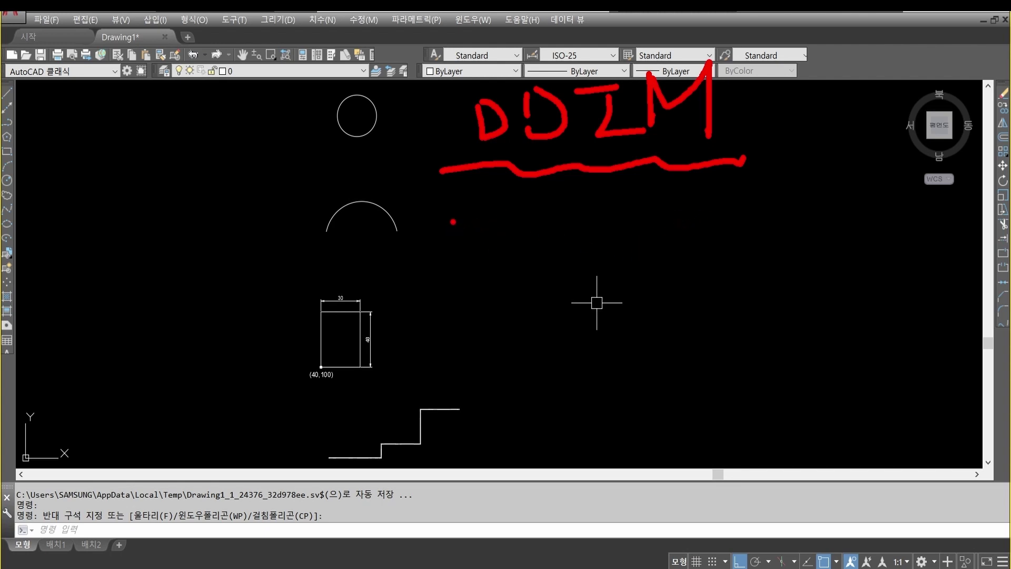
mouse_move(454, 213)
left_mouse_down()
mouse_move(457, 227)
mouse_move(523, 282)
mouse_move(554, 252)
mouse_move(579, 271)
left_mouse_up()
left_click(518, 222)
mouse_move(579, 220)
left_mouse_down()
mouse_move(653, 240)
mouse_move(637, 265)
left_mouse_up()
left_click_drag(705, 213, 691, 270)
mouse_move(448, 305)
left_mouse_down()
mouse_move(532, 312)
mouse_move(734, 289)
left_mouse_up()
left_click(722, 241)
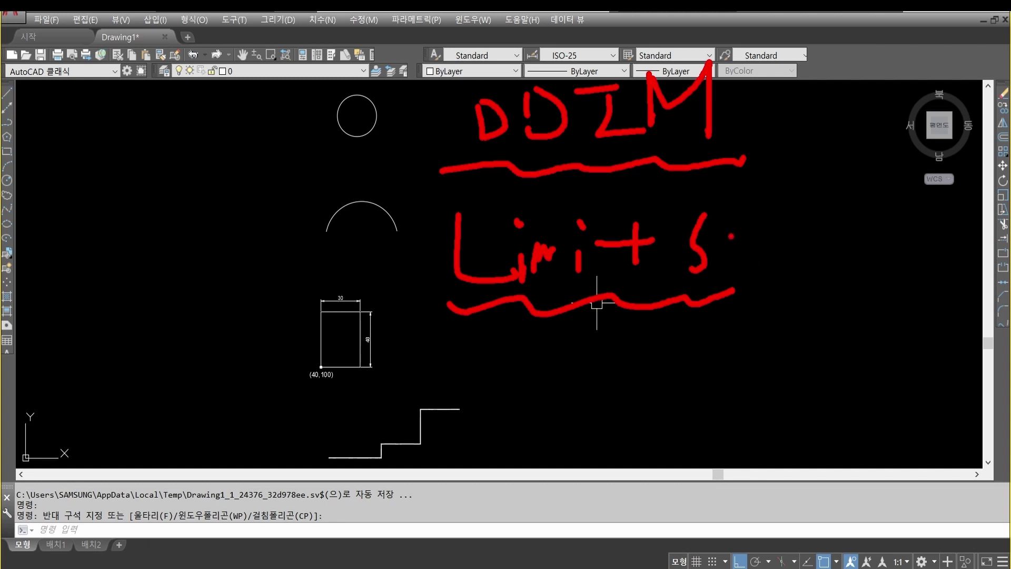
left_click_drag(724, 247, 738, 247)
left_click_drag(724, 255, 751, 255)
left_click_drag(754, 210, 769, 279)
left_click_drag(783, 221, 809, 259)
left_click_drag(817, 214, 827, 266)
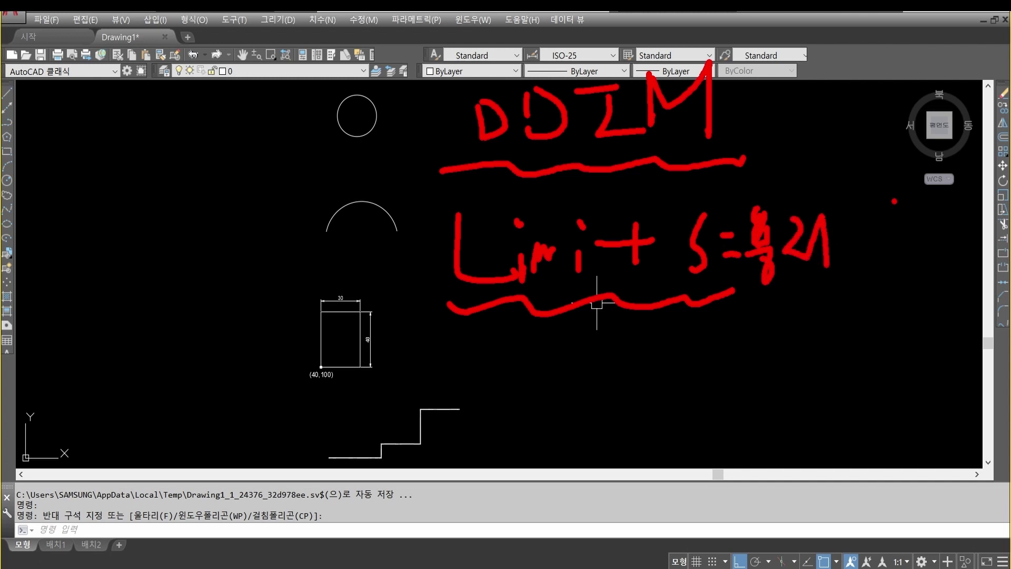
left_click_drag(893, 201, 848, 240)
mouse_move(863, 227)
left_mouse_down()
mouse_move(884, 258)
mouse_move(911, 258)
mouse_move(924, 284)
left_mouse_up()
mouse_move(930, 221)
left_mouse_down()
mouse_move(945, 243)
mouse_move(957, 234)
left_mouse_up()
left_click_drag(958, 244, 978, 268)
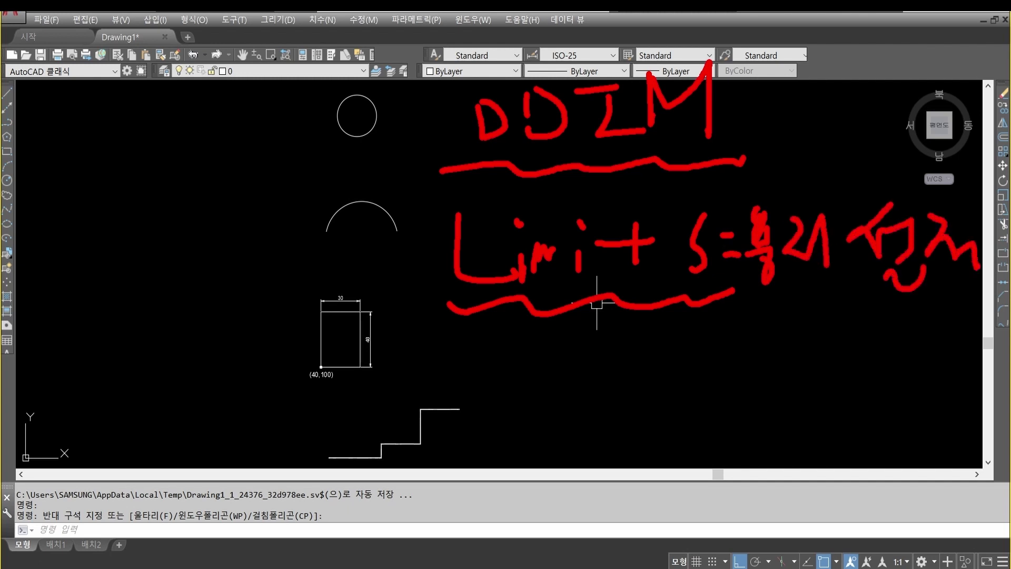
mouse_move(733, 296)
left_mouse_down()
mouse_move(919, 302)
mouse_move(964, 292)
left_mouse_up()
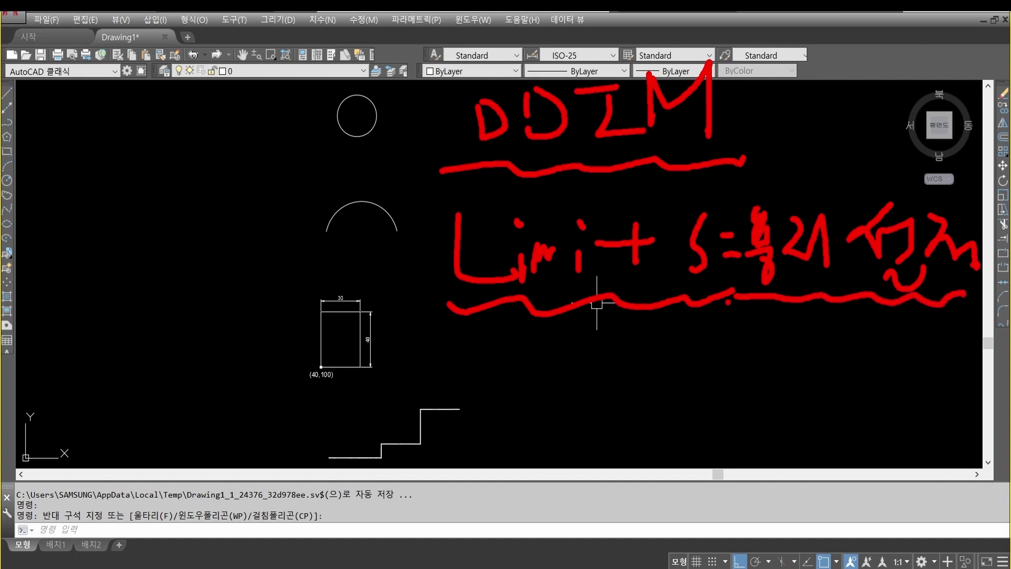
left_click_drag(727, 293, 774, 305)
mouse_move(480, 333)
left_mouse_down()
mouse_move(448, 380)
mouse_move(500, 349)
mouse_move(568, 439)
left_mouse_up()
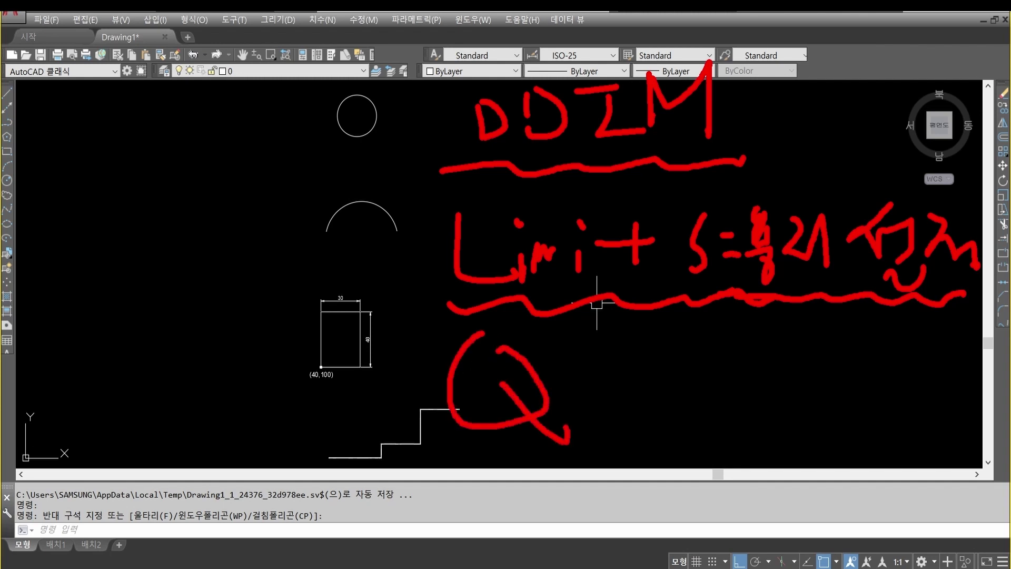
mouse_move(578, 344)
left_mouse_down()
mouse_move(581, 408)
mouse_move(611, 373)
mouse_move(648, 409)
left_mouse_up()
left_click_drag(684, 377, 695, 400)
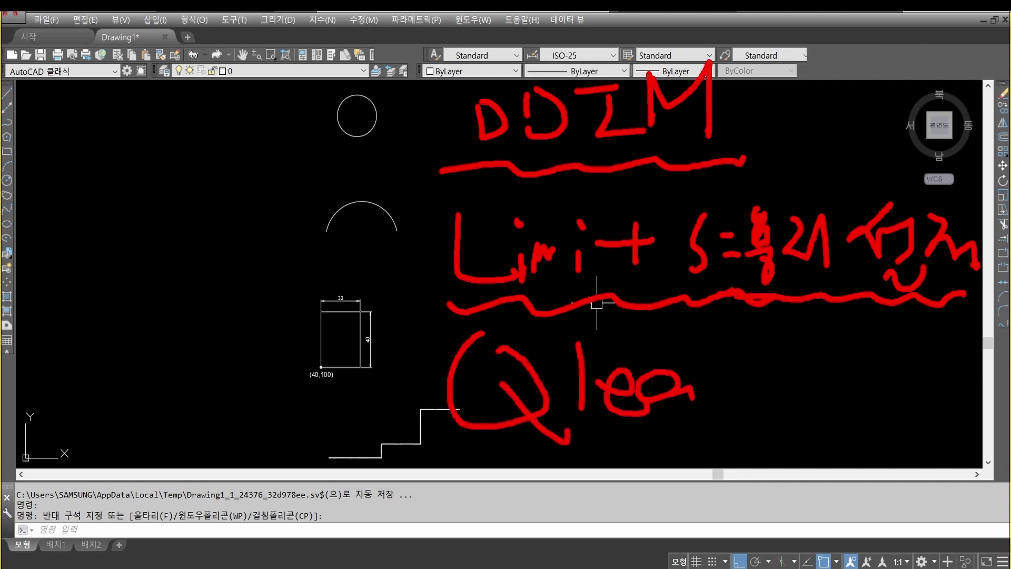
mouse_move(735, 316)
left_mouse_down()
mouse_move(738, 403)
mouse_move(816, 380)
mouse_move(846, 357)
left_mouse_up()
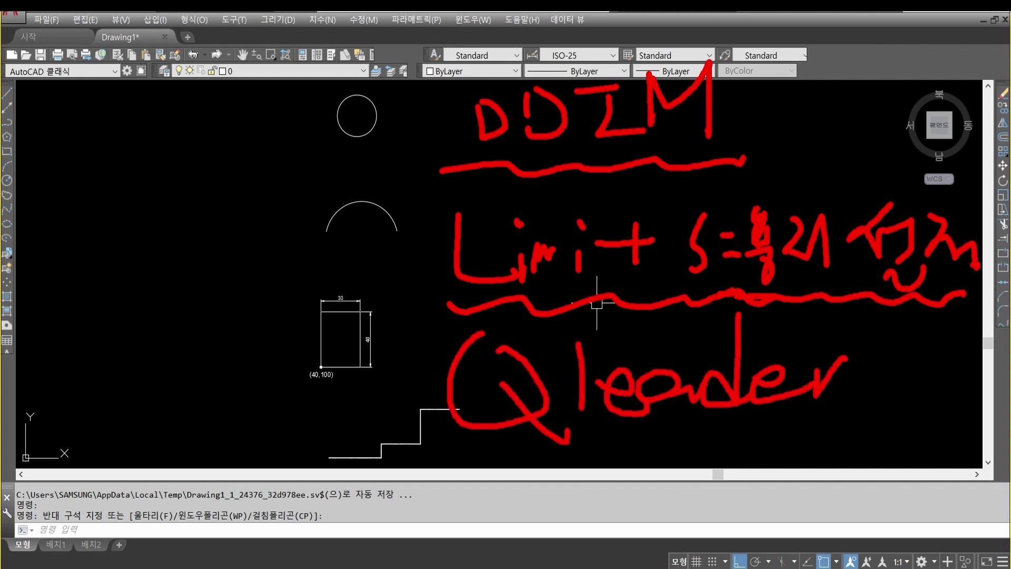
left_click_drag(449, 442, 869, 434)
left_click(842, 379)
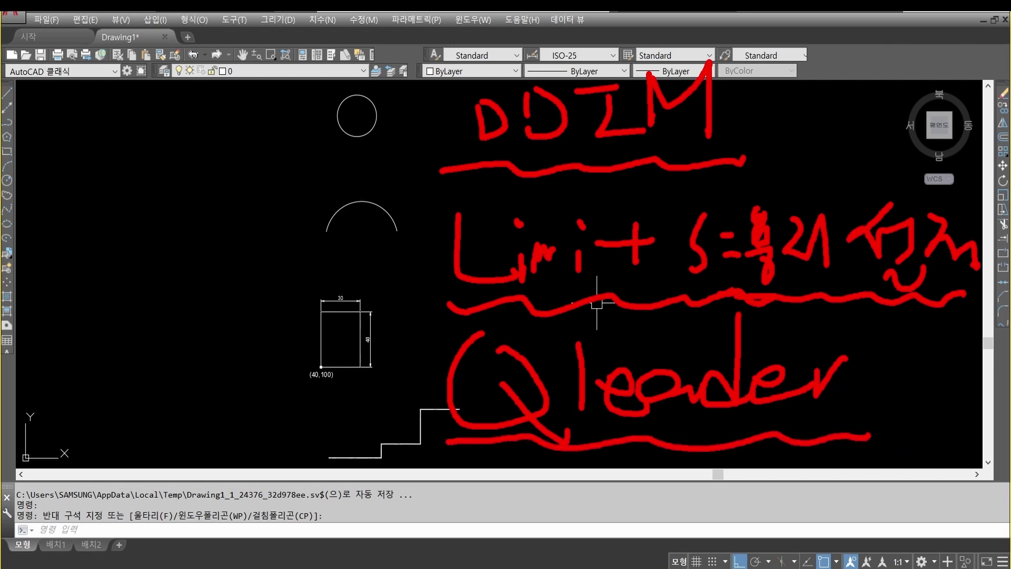
left_click_drag(854, 383, 884, 414)
left_click_drag(884, 371, 901, 403)
left_click_drag(898, 394, 912, 413)
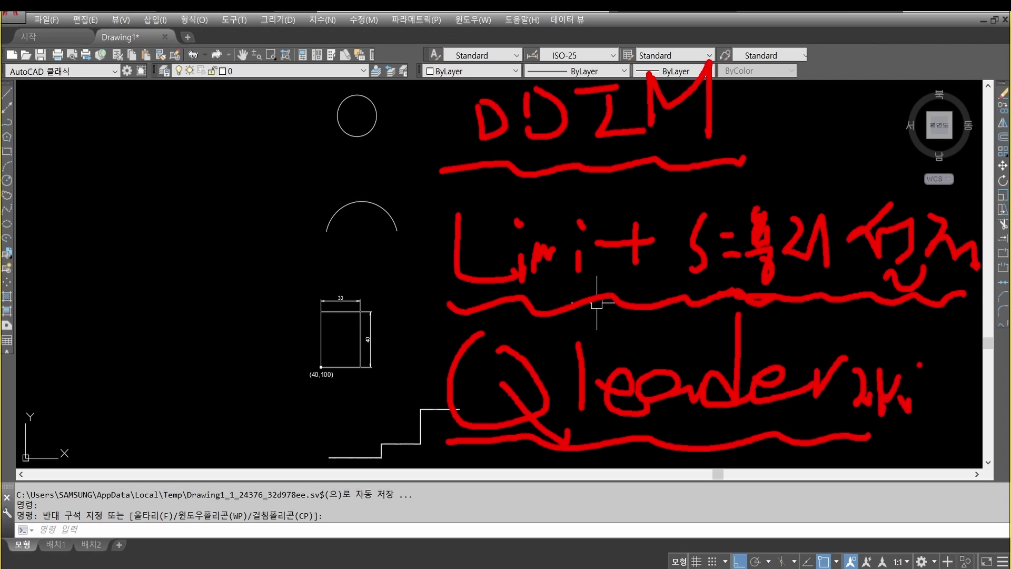
left_click_drag(919, 361, 921, 408)
mouse_move(927, 365)
left_mouse_down()
mouse_move(948, 400)
mouse_move(942, 414)
left_mouse_up()
left_click_drag(939, 389, 974, 401)
mouse_move(954, 398)
left_mouse_down()
mouse_move(984, 421)
mouse_move(1000, 416)
left_mouse_up()
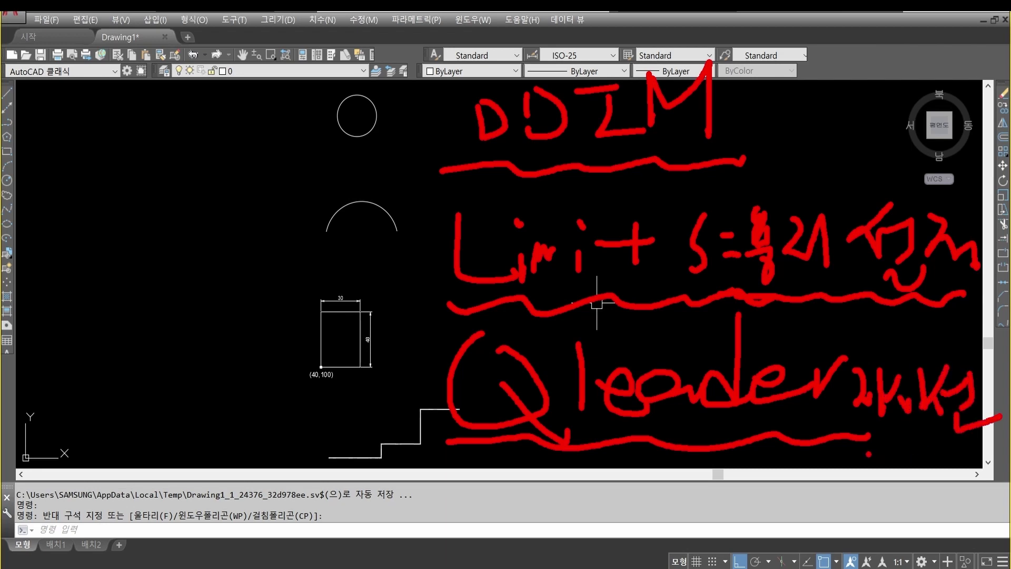
mouse_move(846, 444)
left_mouse_down()
mouse_move(869, 454)
mouse_move(860, 473)
mouse_move(868, 505)
mouse_move(907, 479)
mouse_move(894, 500)
left_mouse_up()
left_click_drag(901, 487, 916, 501)
left_click_drag(929, 463, 930, 504)
left_click_drag(933, 478, 957, 476)
mouse_move(894, 526)
left_mouse_down()
mouse_move(834, 380)
mouse_move(980, 387)
mouse_move(903, 521)
mouse_move(858, 532)
left_mouse_up()
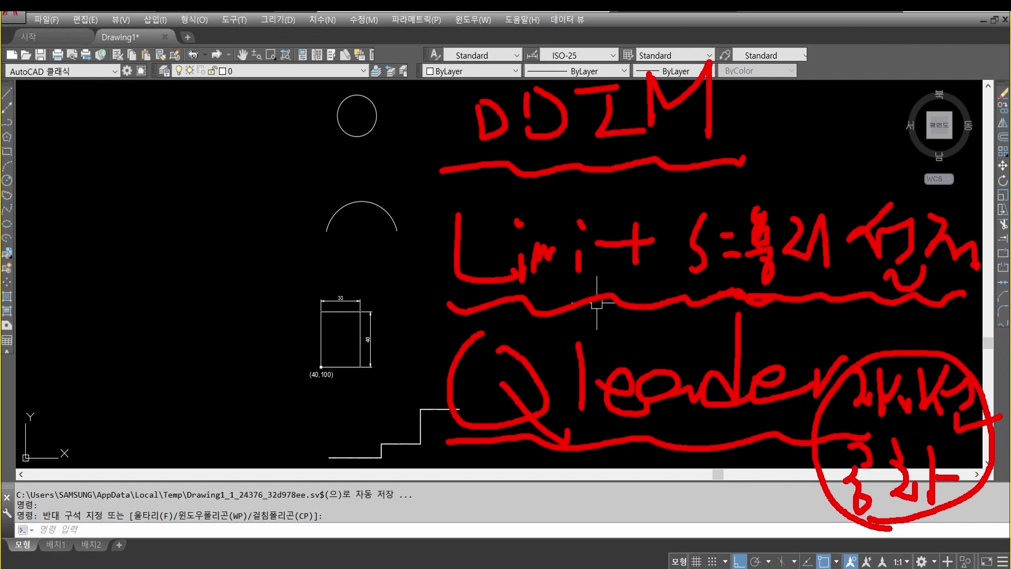
key("Escape")
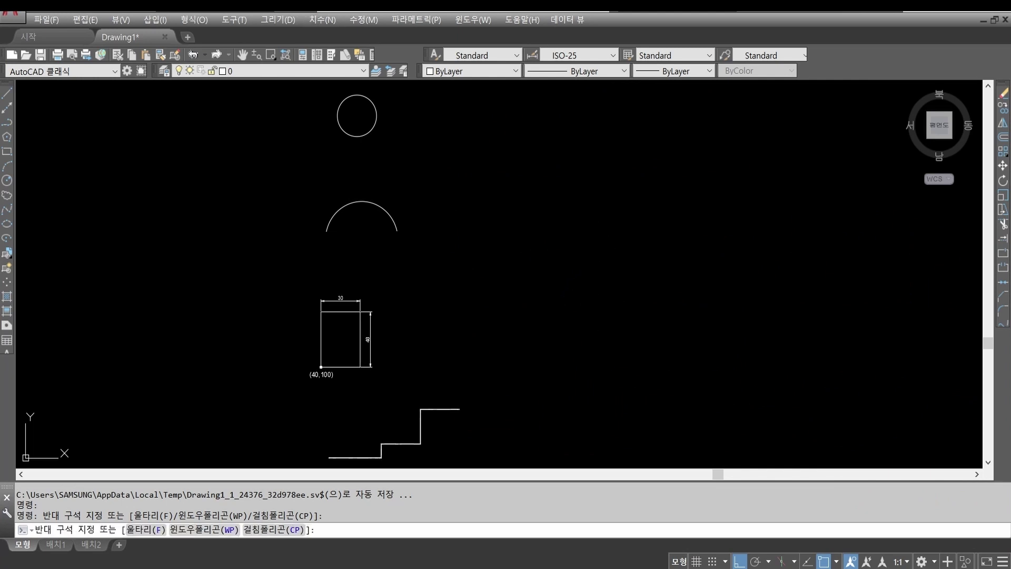
left_click(585, 221)
key("Escape")
key("Escape")
key("Escape")
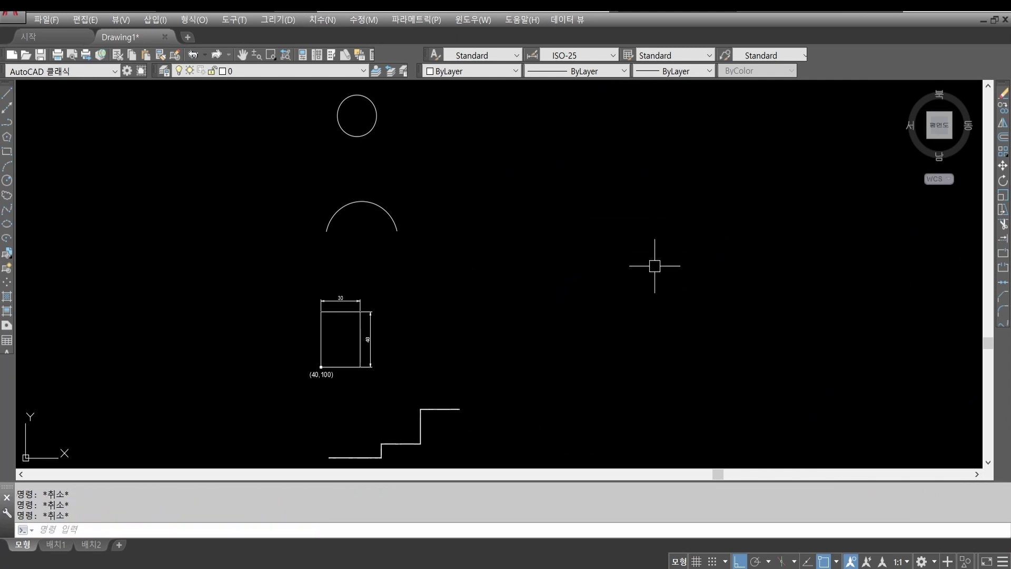
key("ctrl+2")
mouse_move(442, 102)
left_mouse_down()
mouse_move(451, 177)
mouse_move(462, 178)
left_mouse_up()
mouse_move(522, 99)
left_mouse_down()
mouse_move(531, 182)
mouse_move(581, 158)
mouse_move(558, 183)
left_mouse_up()
left_click_drag(596, 103, 663, 96)
mouse_move(643, 115)
left_mouse_down()
mouse_move(635, 171)
mouse_move(692, 181)
left_mouse_up()
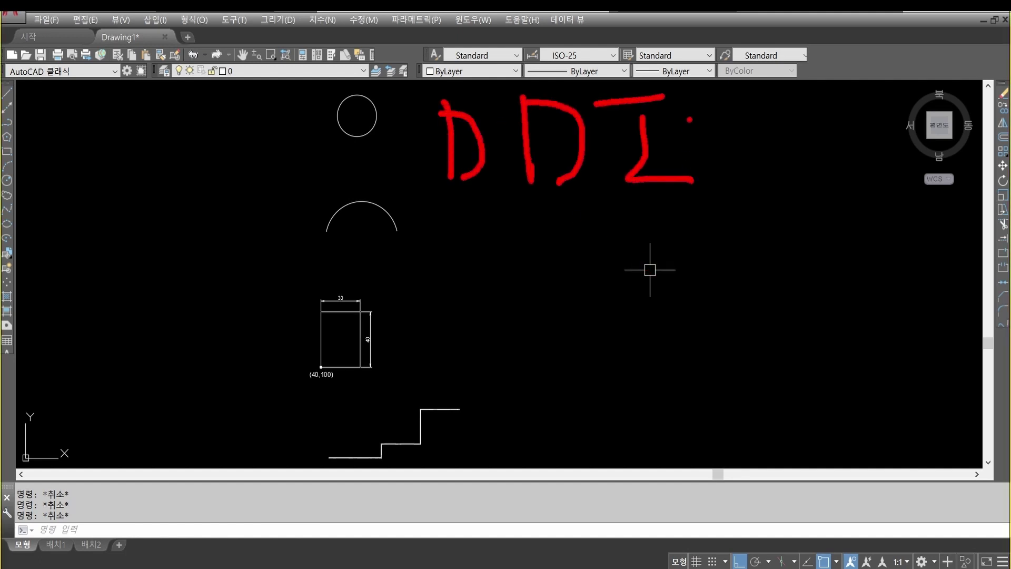
mouse_move(695, 86)
left_mouse_down()
mouse_move(700, 155)
mouse_move(732, 88)
mouse_move(739, 175)
left_mouse_up()
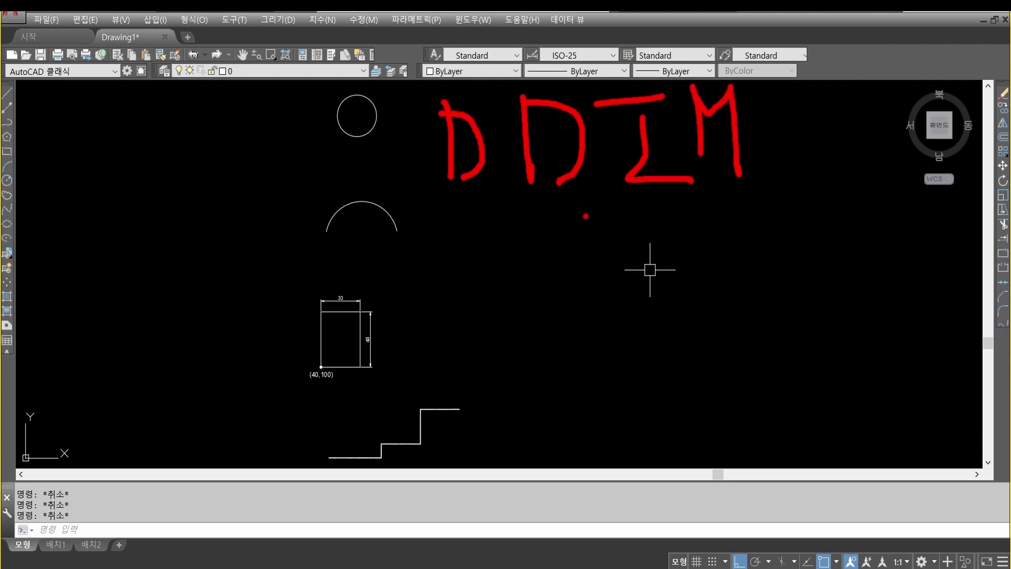
mouse_move(541, 195)
left_mouse_down()
mouse_move(550, 203)
mouse_move(745, 184)
left_mouse_up()
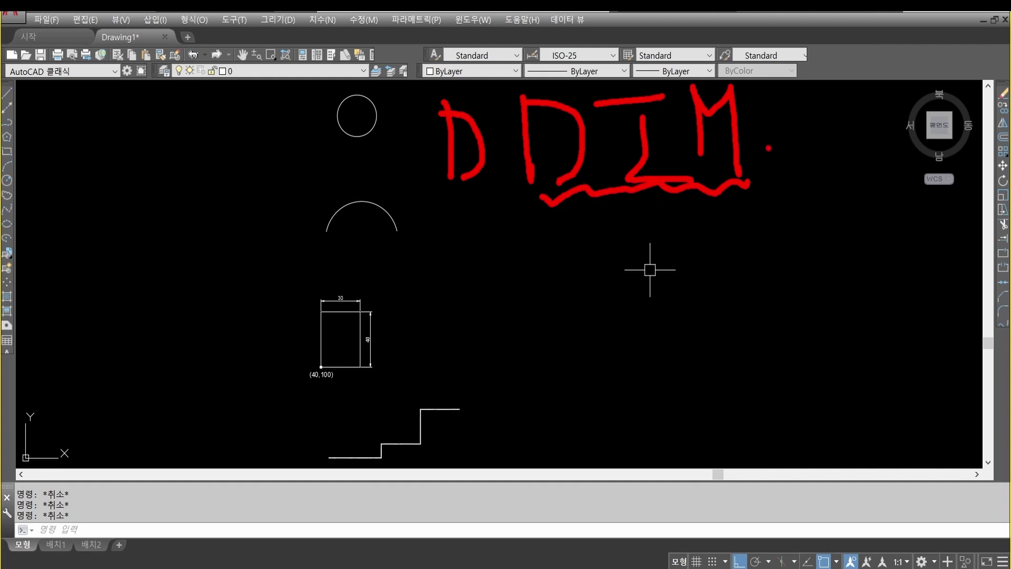
mouse_move(437, 215)
left_mouse_down()
mouse_move(592, 196)
mouse_move(413, 132)
mouse_move(771, 160)
mouse_move(581, 230)
left_mouse_up()
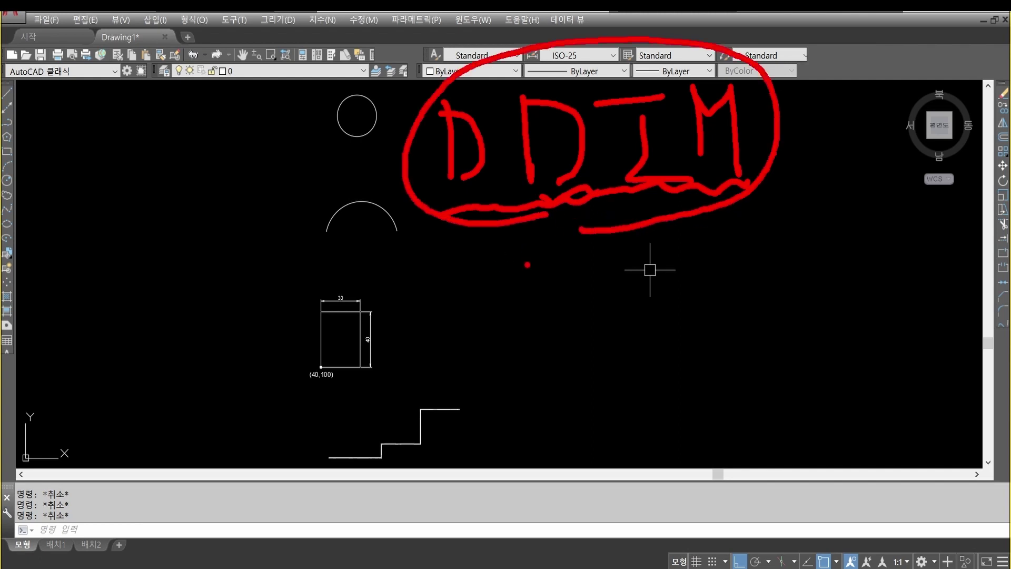
left_click_drag(457, 245, 476, 347)
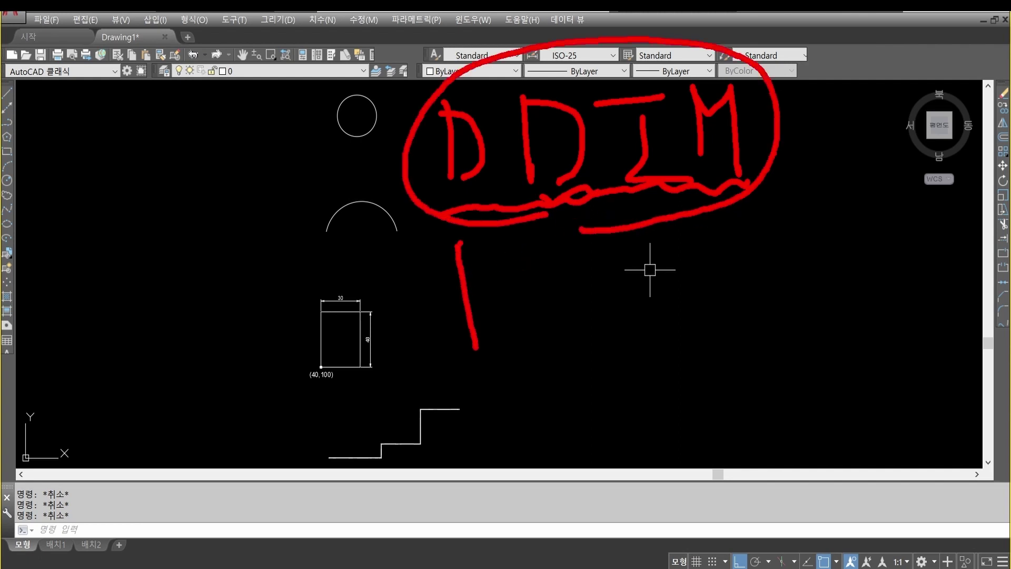
mouse_move(458, 242)
left_mouse_down()
mouse_move(640, 277)
mouse_move(479, 379)
mouse_move(477, 242)
mouse_move(625, 226)
mouse_move(639, 369)
mouse_move(498, 366)
left_mouse_up()
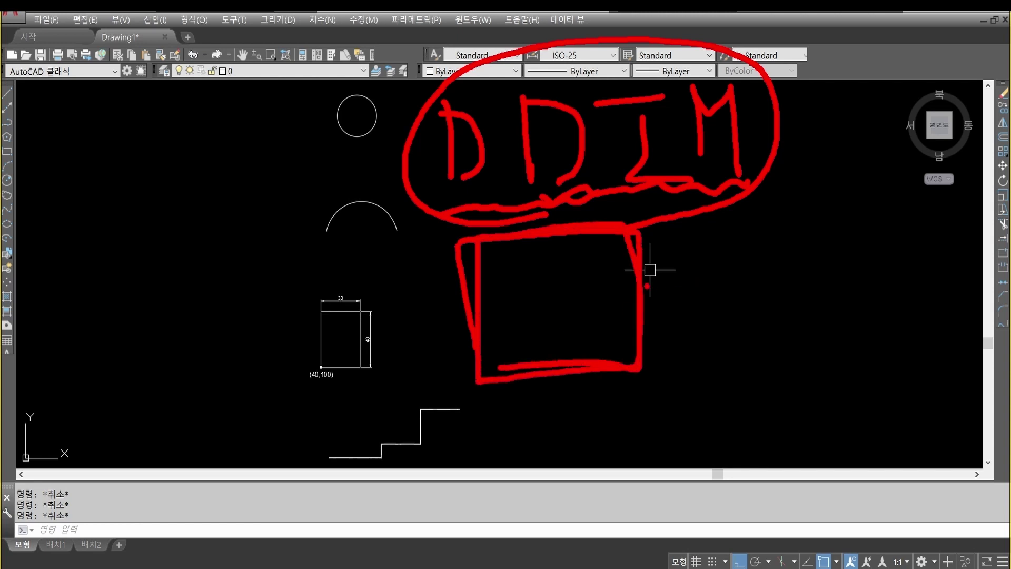
left_click_drag(647, 284, 706, 277)
mouse_move(662, 261)
left_mouse_down()
mouse_move(649, 286)
mouse_move(687, 295)
left_mouse_up()
left_click_drag(705, 234, 709, 360)
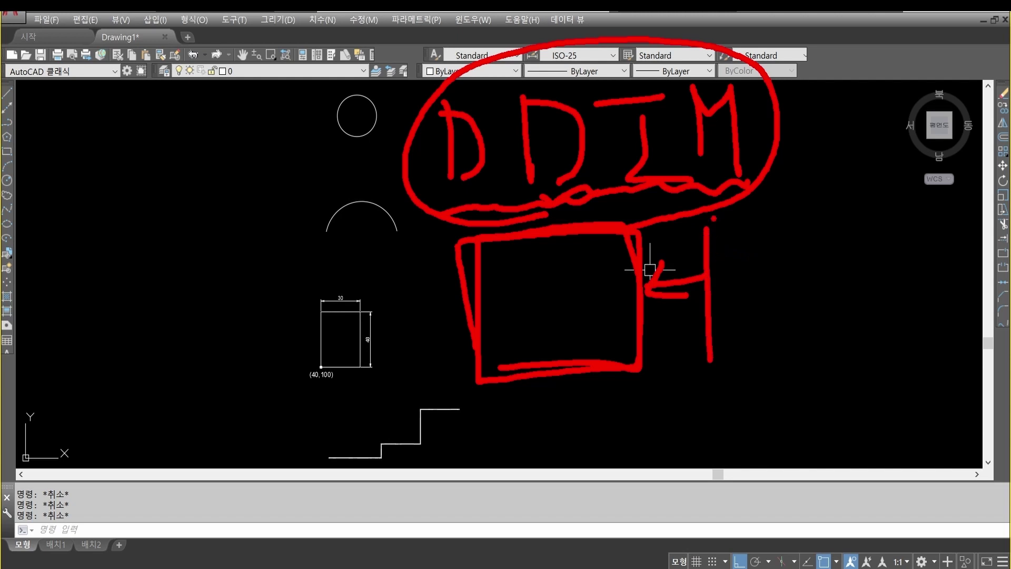
mouse_move(714, 214)
left_mouse_down()
mouse_move(887, 210)
mouse_move(869, 429)
mouse_move(708, 366)
mouse_move(712, 342)
left_mouse_up()
left_click(744, 356)
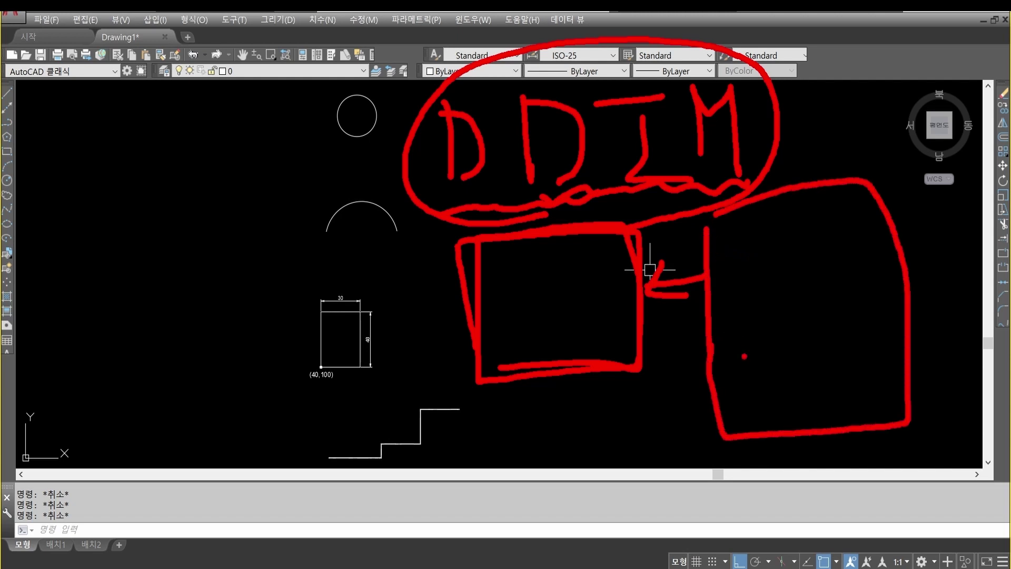
mouse_move(781, 221)
left_mouse_down()
mouse_move(770, 299)
mouse_move(801, 287)
left_mouse_up()
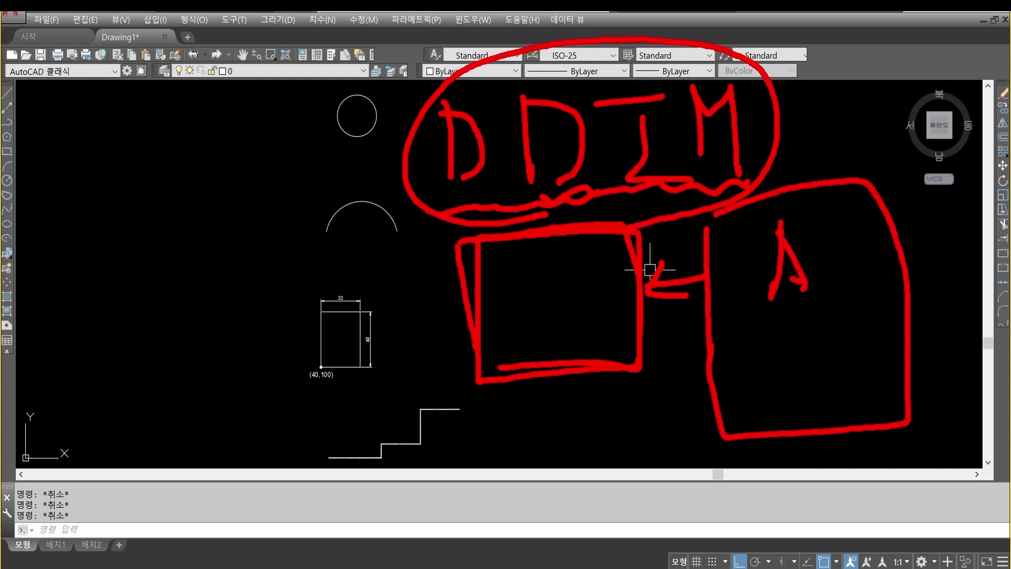
mouse_move(834, 251)
left_mouse_down()
mouse_move(847, 270)
mouse_move(839, 252)
left_mouse_up()
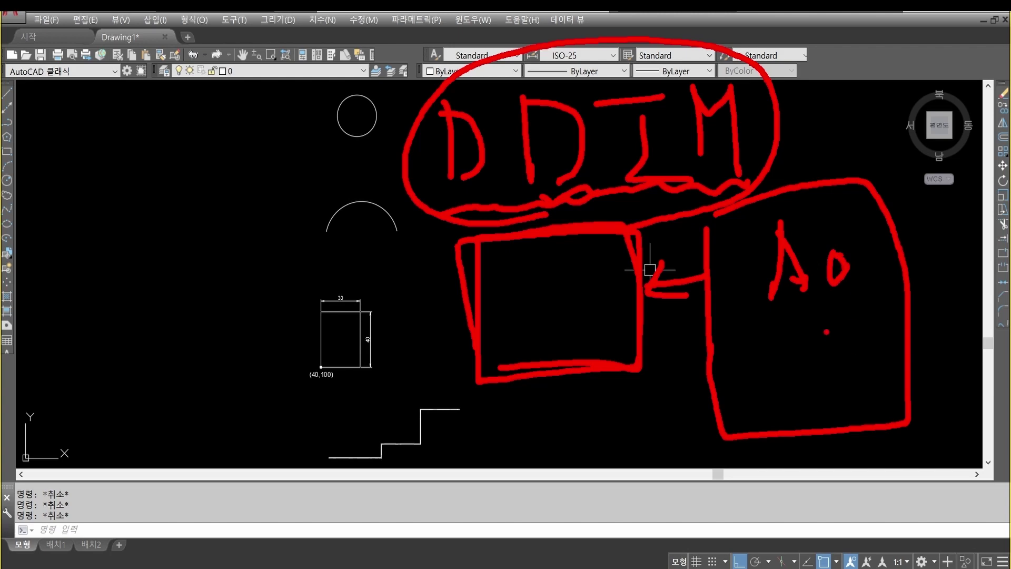
mouse_move(743, 357)
left_mouse_down()
mouse_move(743, 368)
mouse_move(770, 350)
mouse_move(766, 378)
mouse_move(738, 353)
left_mouse_up()
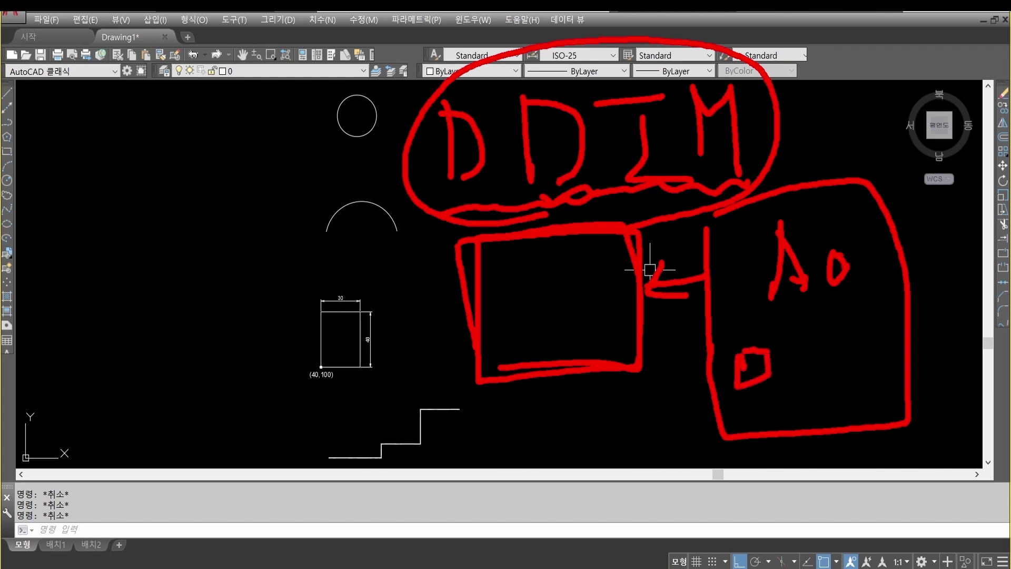
mouse_move(823, 299)
left_mouse_down()
mouse_move(830, 349)
mouse_move(878, 322)
mouse_move(824, 358)
left_mouse_up()
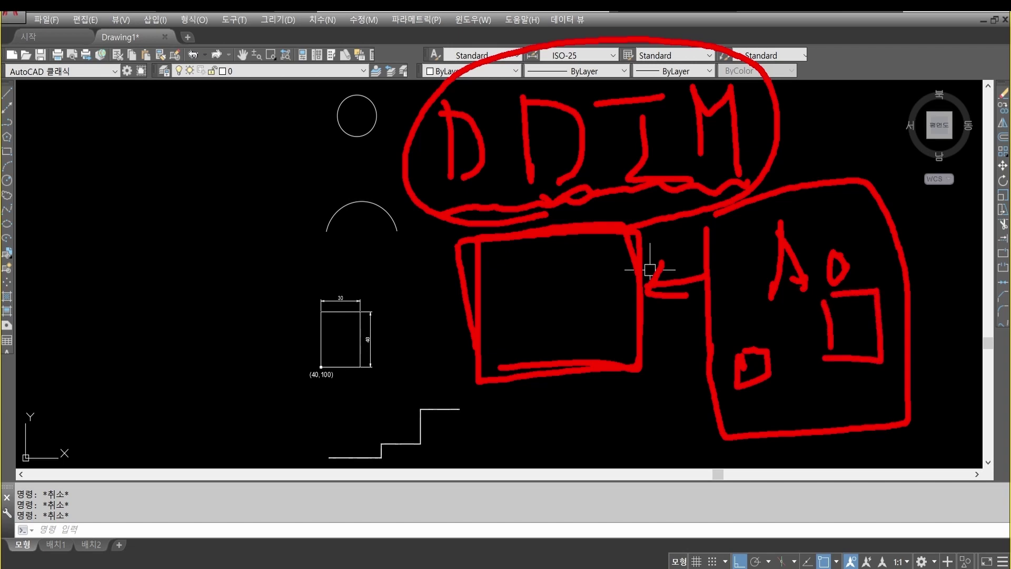
mouse_move(735, 235)
left_mouse_down()
mouse_move(740, 287)
mouse_move(779, 227)
mouse_move(769, 311)
mouse_move(743, 268)
left_mouse_up()
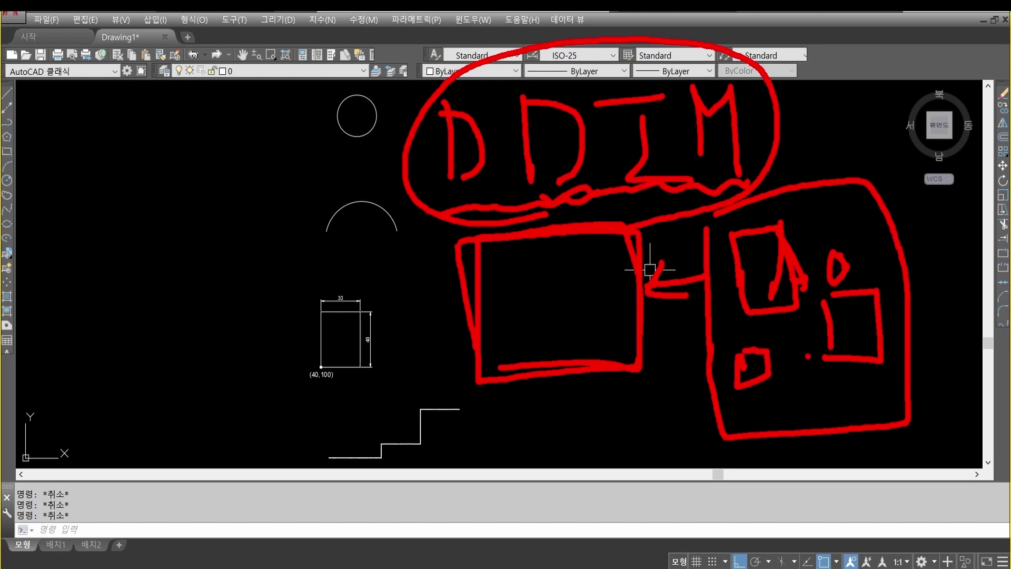
left_click_drag(830, 367, 831, 386)
mouse_move(883, 368)
left_mouse_down()
mouse_move(885, 387)
mouse_move(876, 381)
mouse_move(888, 382)
mouse_move(876, 391)
left_mouse_up()
mouse_move(850, 372)
left_mouse_down()
mouse_move(842, 394)
mouse_move(863, 380)
mouse_move(836, 401)
mouse_move(850, 362)
mouse_move(873, 379)
left_mouse_up()
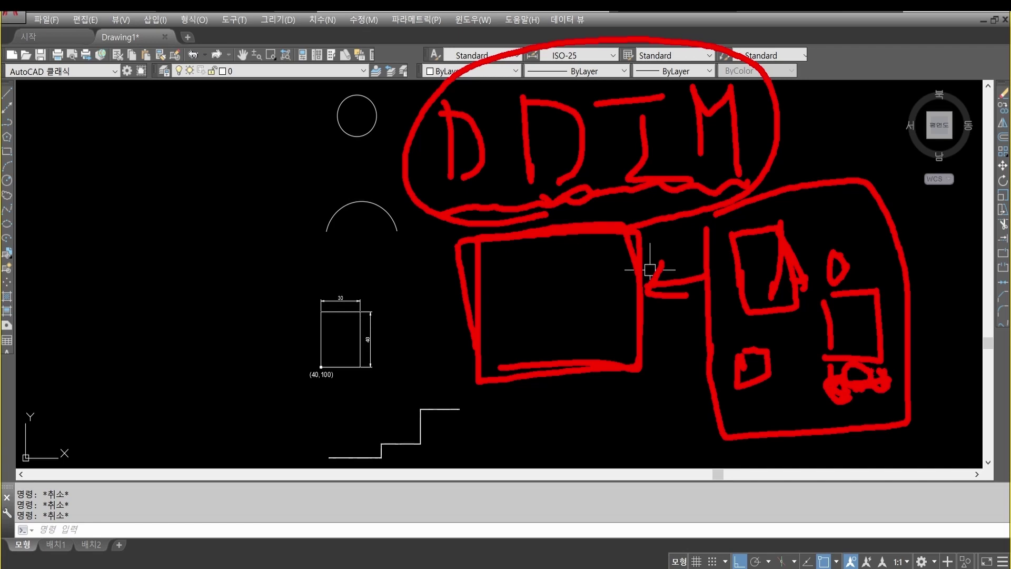
left_click_drag(657, 360, 708, 344)
left_click_drag(720, 330, 731, 366)
mouse_move(831, 410)
left_mouse_down()
mouse_move(733, 420)
mouse_move(795, 212)
mouse_move(858, 420)
mouse_move(797, 441)
left_mouse_up()
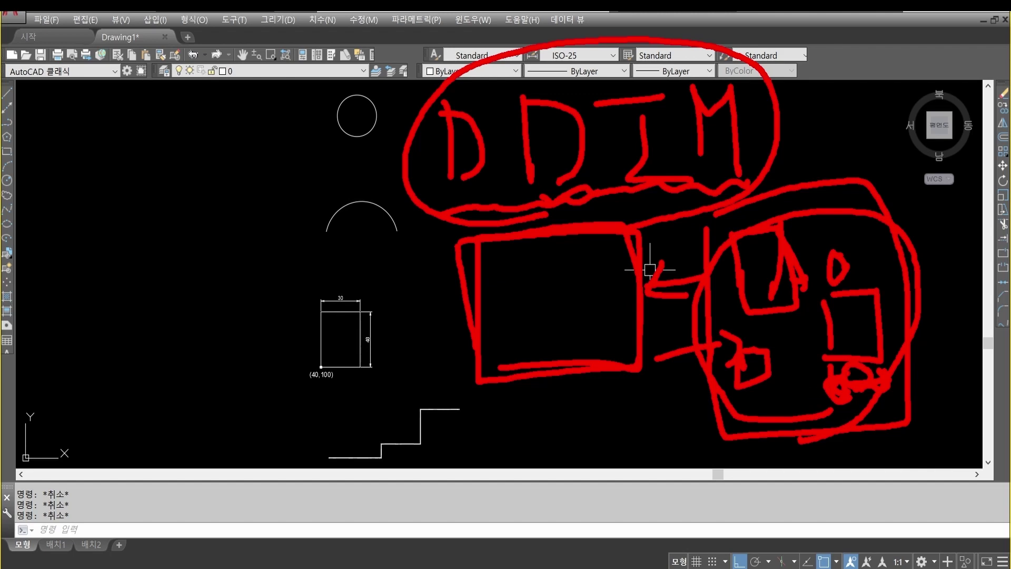
left_click_drag(833, 171, 798, 209)
left_click_drag(804, 160, 849, 207)
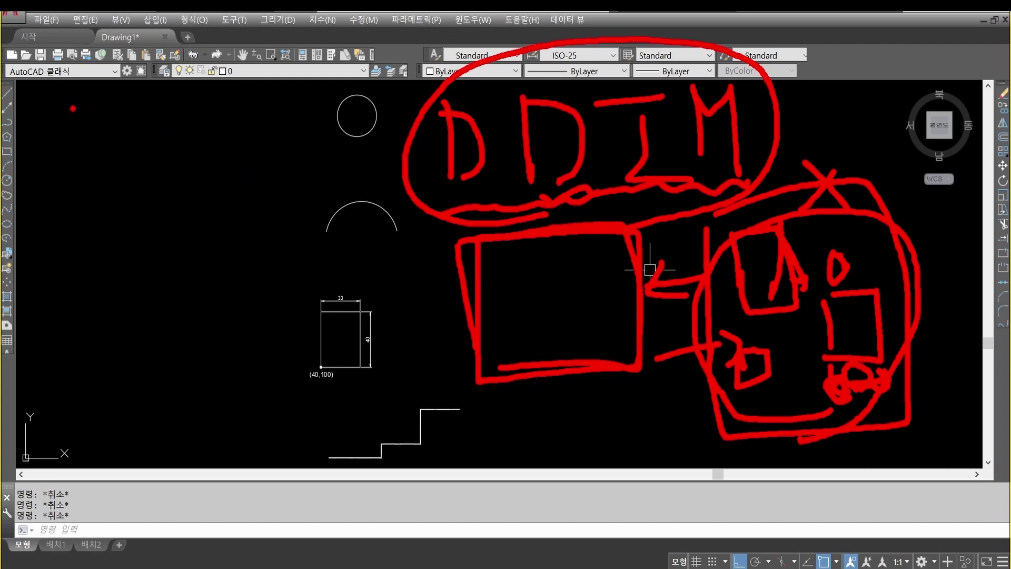
left_click_drag(74, 108, 89, 110)
left_click_drag(79, 119, 126, 147)
left_click_drag(142, 99, 132, 127)
mouse_move(152, 93)
left_mouse_down()
mouse_move(153, 129)
mouse_move(164, 133)
left_mouse_up()
left_click_drag(161, 113, 181, 111)
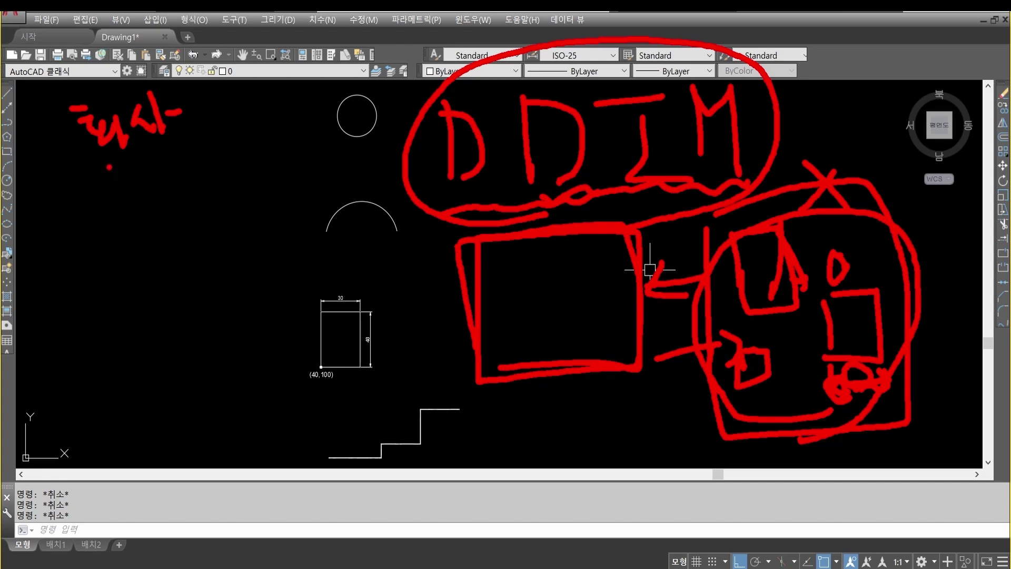
left_click_drag(93, 169, 216, 137)
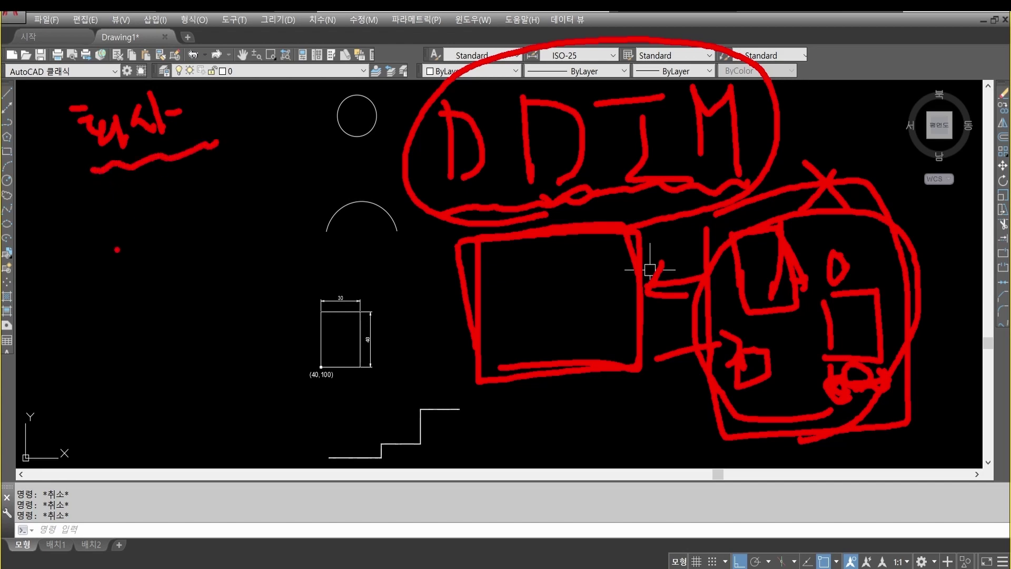
left_click_drag(121, 196, 155, 217)
mouse_move(174, 179)
left_mouse_down()
mouse_move(169, 196)
mouse_move(190, 202)
mouse_move(202, 170)
left_mouse_up()
mouse_move(192, 202)
left_mouse_down()
mouse_move(185, 216)
mouse_move(201, 203)
left_mouse_up()
mouse_move(217, 169)
left_mouse_down()
mouse_move(210, 190)
mouse_move(238, 193)
left_mouse_up()
mouse_move(232, 160)
left_mouse_down()
mouse_move(265, 200)
mouse_move(257, 207)
left_mouse_up()
left_click(166, 238)
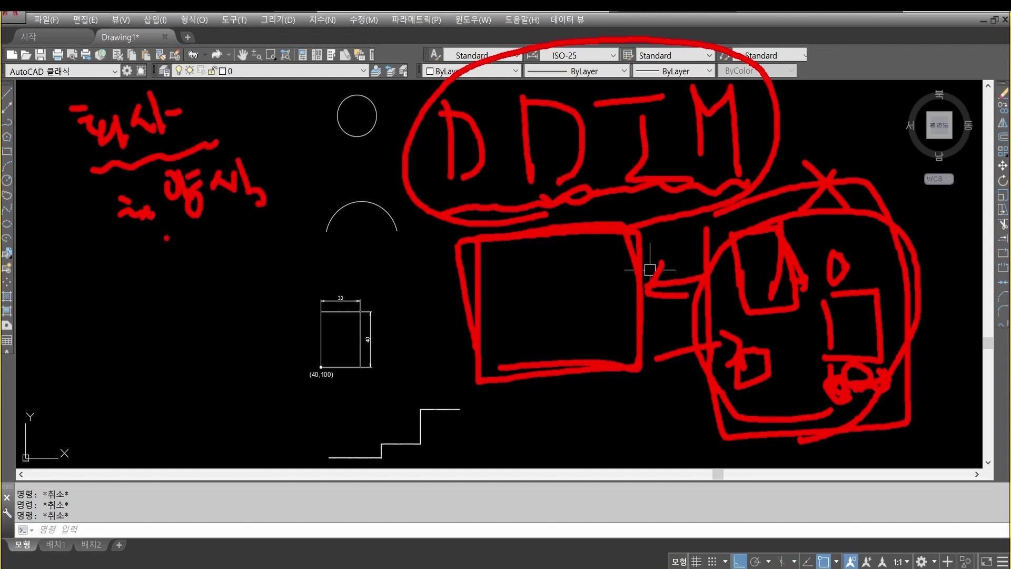
mouse_move(109, 247)
left_mouse_down()
mouse_move(197, 241)
mouse_move(308, 216)
left_mouse_up()
left_click(314, 218)
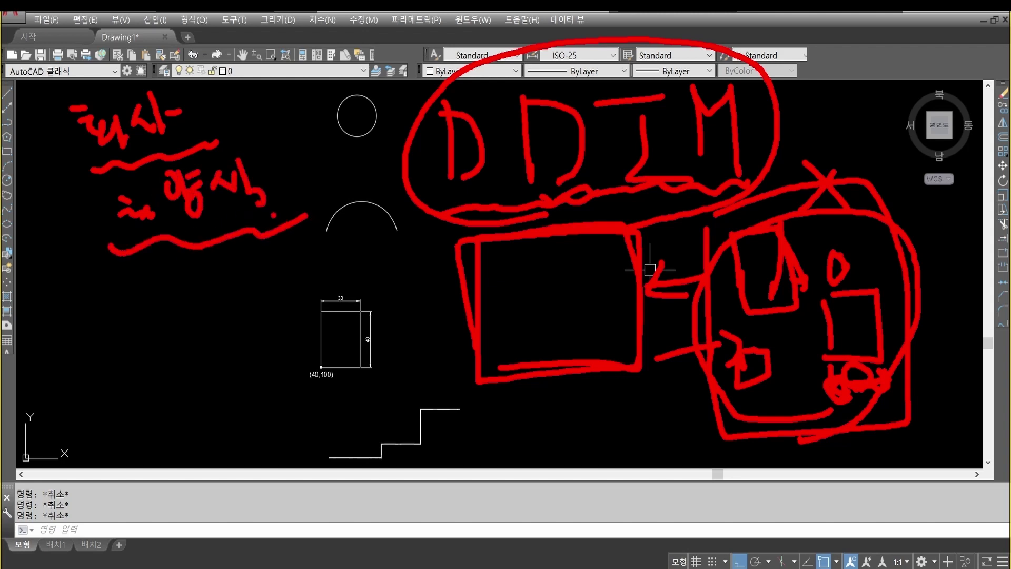
left_click_drag(215, 234, 228, 285)
left_click_drag(229, 286, 244, 249)
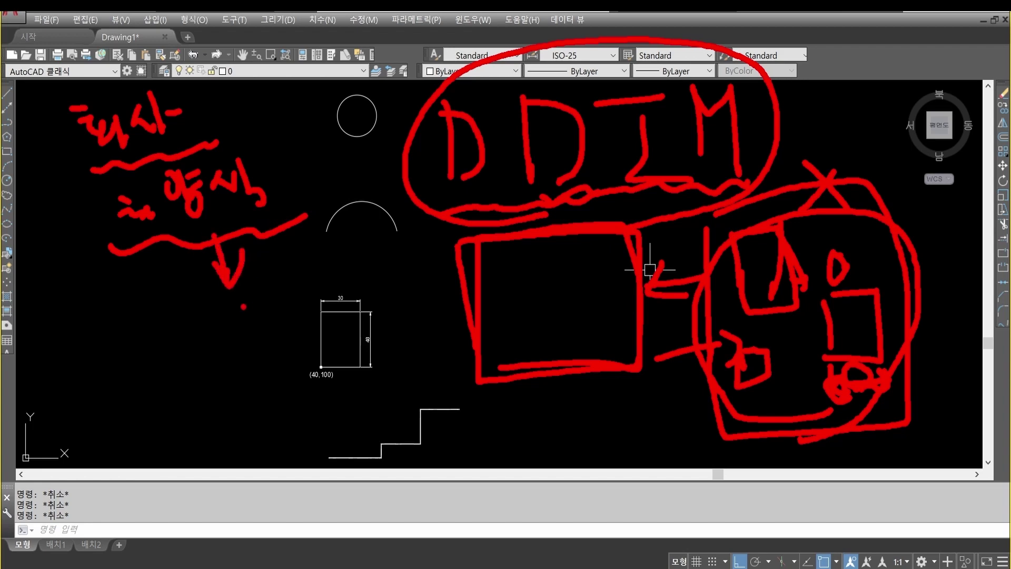
left_click_drag(209, 300, 201, 322)
mouse_move(213, 320)
left_mouse_down()
mouse_move(221, 335)
mouse_move(238, 323)
left_mouse_up()
mouse_move(252, 307)
left_mouse_down()
mouse_move(256, 327)
mouse_move(271, 283)
mouse_move(276, 305)
left_mouse_up()
left_click_drag(306, 271, 316, 332)
left_click_drag(291, 316, 306, 305)
left_click(328, 319)
mouse_move(300, 374)
left_mouse_down()
mouse_move(97, 142)
mouse_move(287, 316)
left_mouse_up()
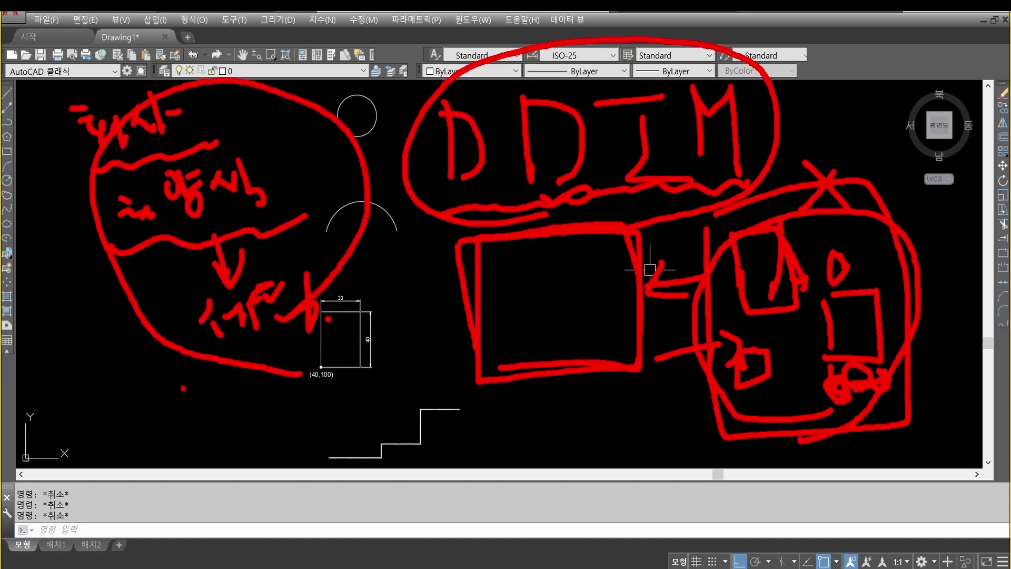
left_click_drag(180, 386, 209, 409)
left_click_drag(220, 375, 230, 408)
left_click_drag(236, 355, 255, 398)
mouse_move(254, 385)
left_mouse_down()
mouse_move(270, 407)
mouse_move(277, 374)
left_mouse_up()
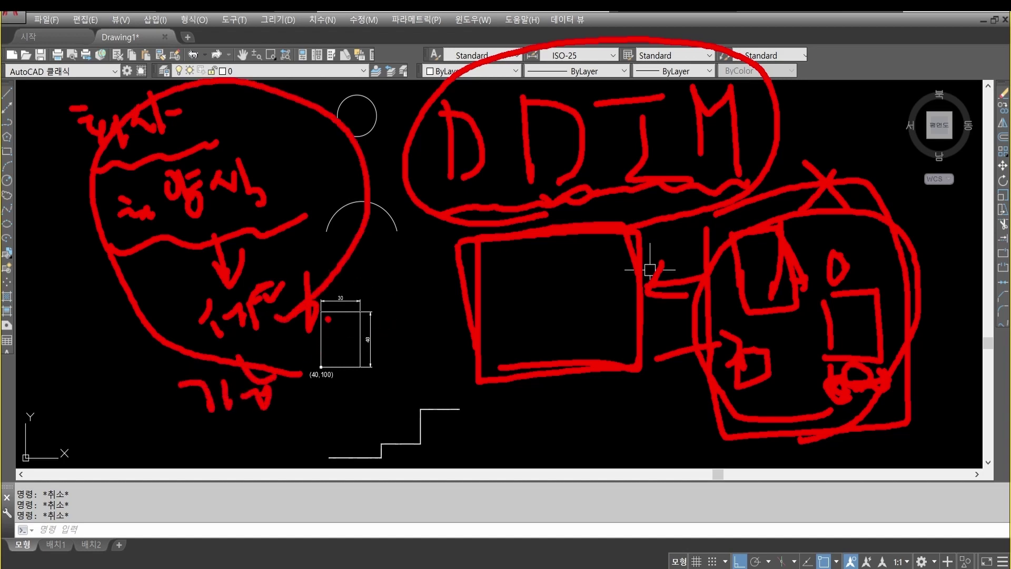
mouse_move(337, 333)
left_mouse_down()
mouse_move(325, 350)
mouse_move(343, 343)
left_mouse_up()
mouse_move(358, 329)
left_mouse_down()
mouse_move(364, 366)
mouse_move(387, 343)
left_mouse_up()
left_click_drag(359, 390, 382, 372)
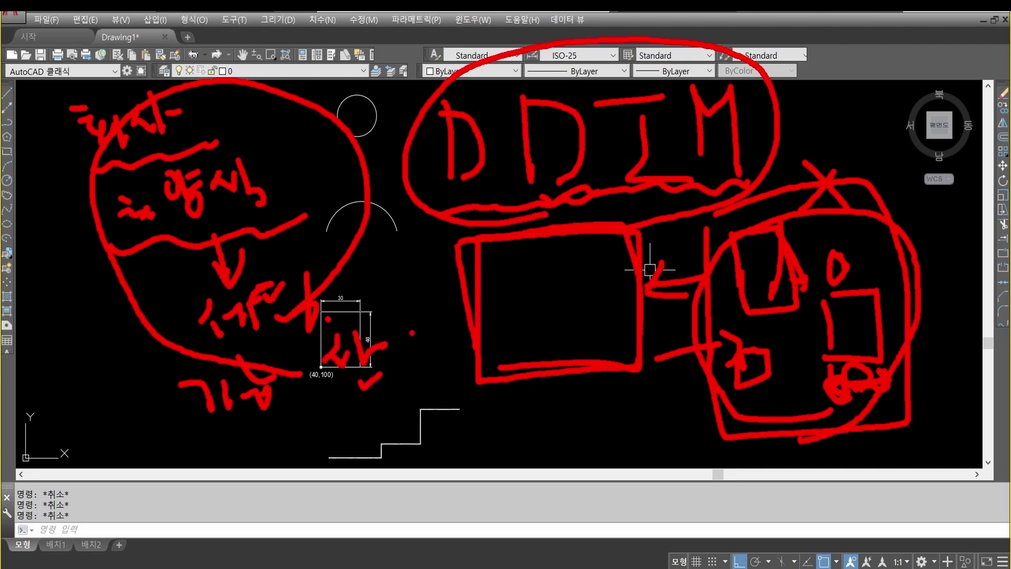
left_click_drag(409, 332, 425, 348)
left_click_drag(413, 371, 414, 389)
left_click_drag(424, 350, 416, 378)
mouse_move(478, 335)
left_mouse_down()
mouse_move(452, 388)
mouse_move(247, 340)
mouse_move(479, 342)
left_mouse_up()
left_click(386, 419)
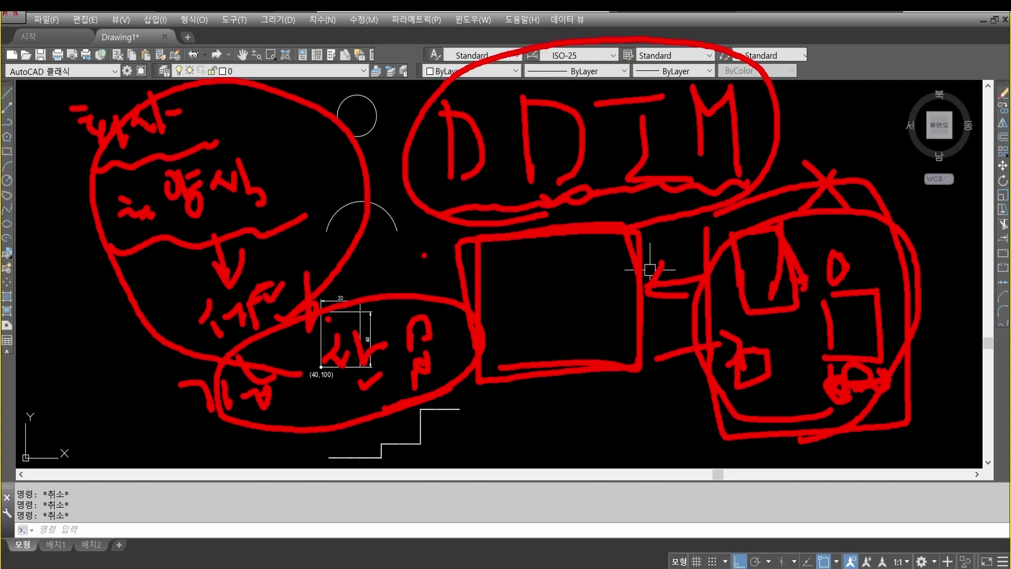
left_click_drag(196, 430, 503, 372)
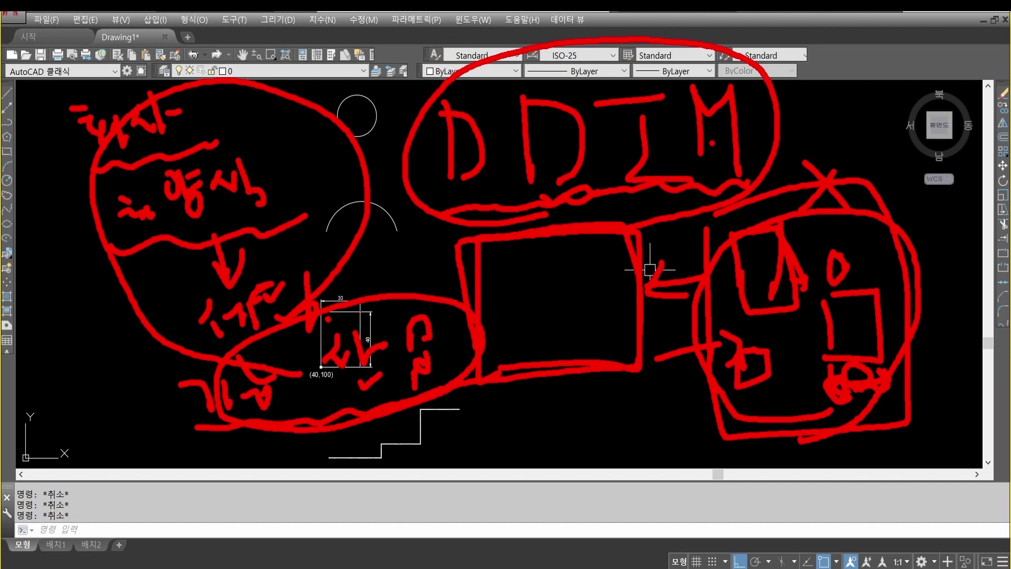
left_click_drag(737, 112, 778, 125)
mouse_move(488, 200)
left_mouse_down()
mouse_move(420, 116)
mouse_move(513, 184)
mouse_move(421, 137)
mouse_move(513, 106)
mouse_move(426, 205)
mouse_move(495, 100)
mouse_move(482, 198)
left_mouse_up()
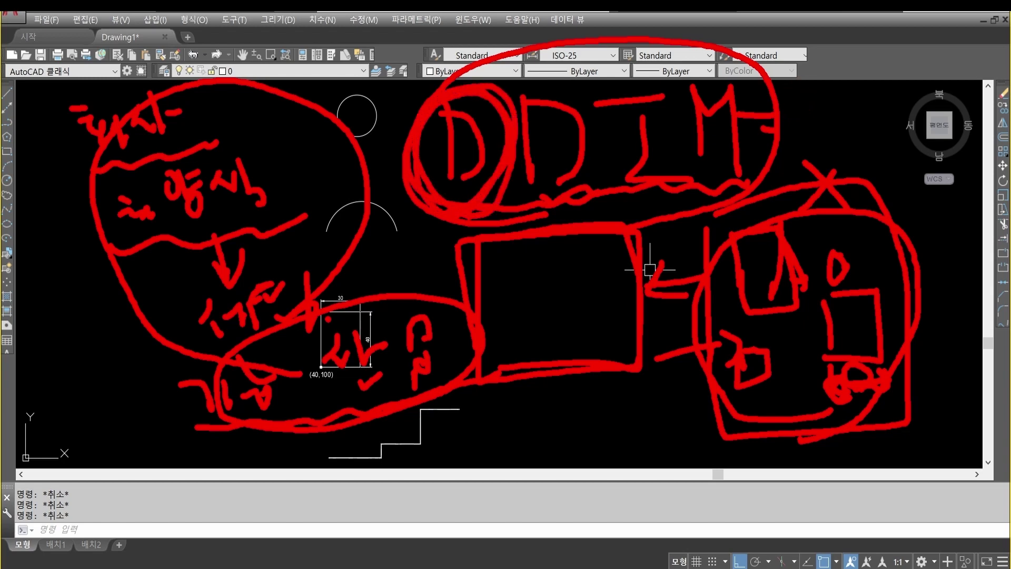
key("Escape")
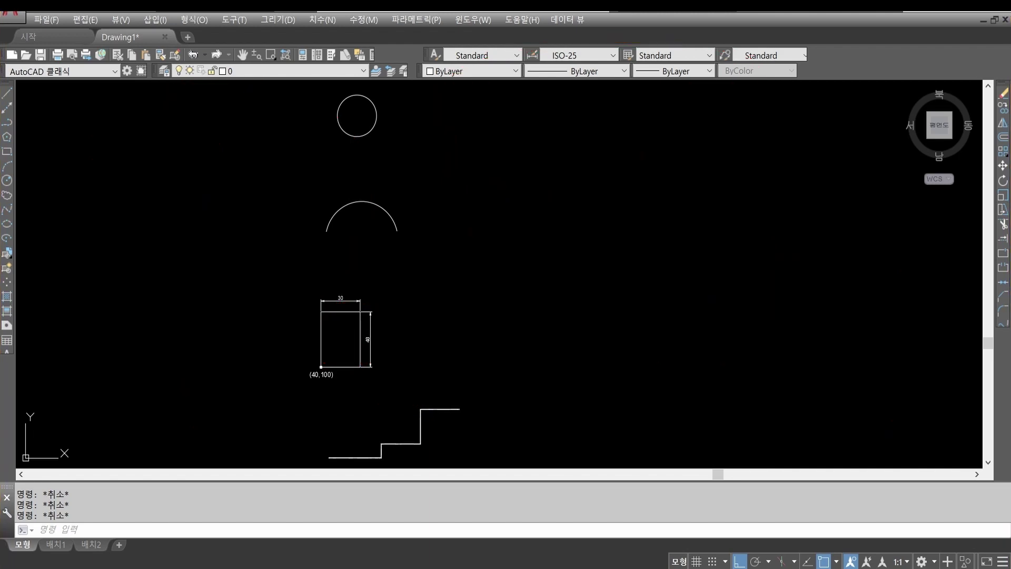
Open the Dimension Style Manager with the D command.
type("d")
key("Return")
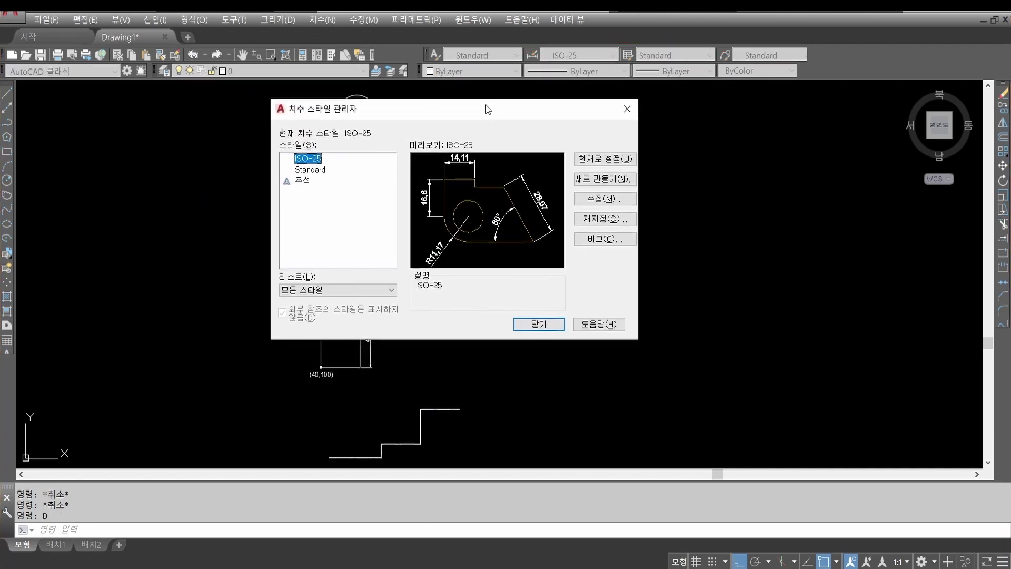
left_click_drag(486, 105, 483, 110)
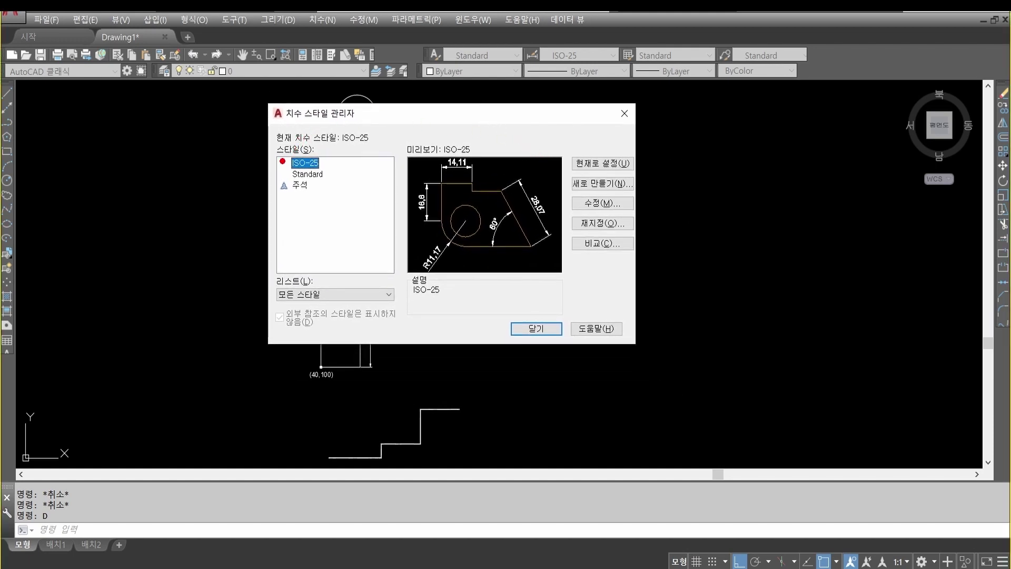
mouse_move(277, 152)
left_mouse_down()
mouse_move(274, 263)
mouse_move(293, 272)
mouse_move(397, 269)
mouse_move(393, 153)
mouse_move(279, 154)
mouse_move(212, 167)
mouse_move(221, 177)
left_mouse_up()
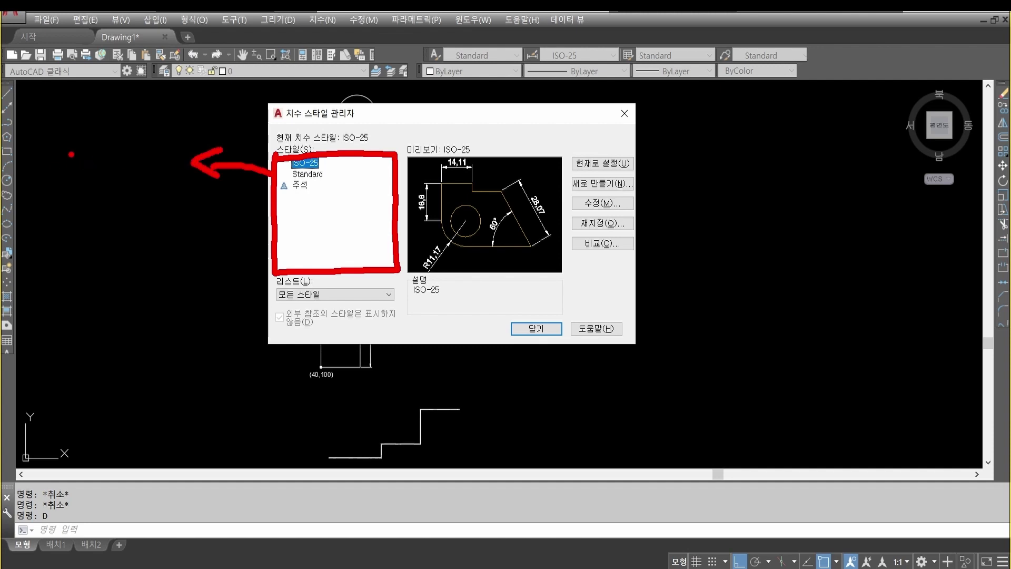
left_click_drag(83, 142, 45, 190)
mouse_move(76, 160)
left_mouse_down()
mouse_move(131, 158)
mouse_move(109, 182)
mouse_move(150, 168)
left_mouse_up()
left_click_drag(139, 151, 130, 213)
left_click_drag(141, 94, 164, 184)
mouse_move(168, 145)
left_mouse_down()
mouse_move(190, 154)
mouse_move(193, 185)
left_mouse_up()
left_click_drag(31, 228, 227, 206)
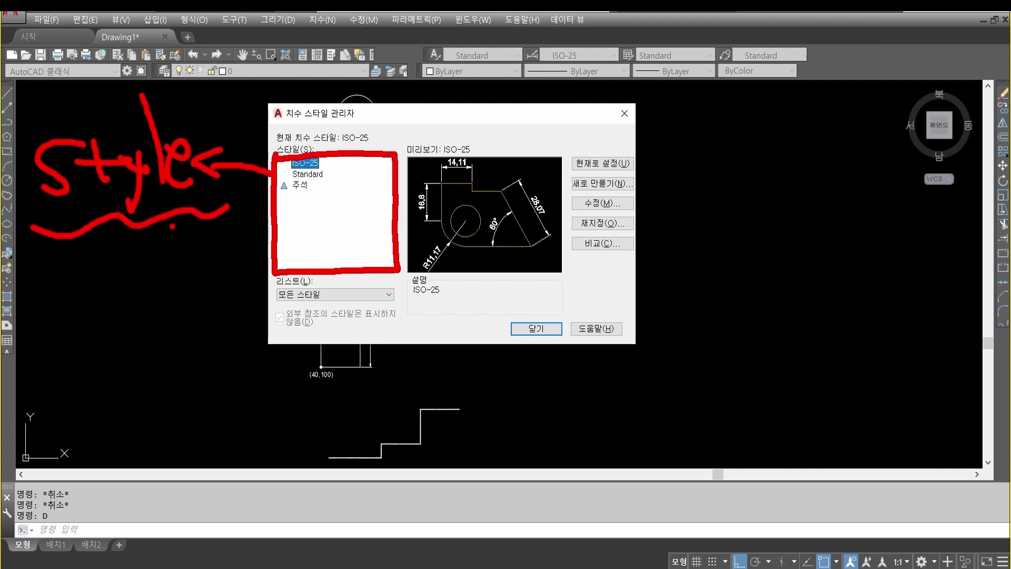
mouse_move(100, 205)
left_mouse_down()
mouse_move(66, 114)
mouse_move(98, 197)
left_mouse_up()
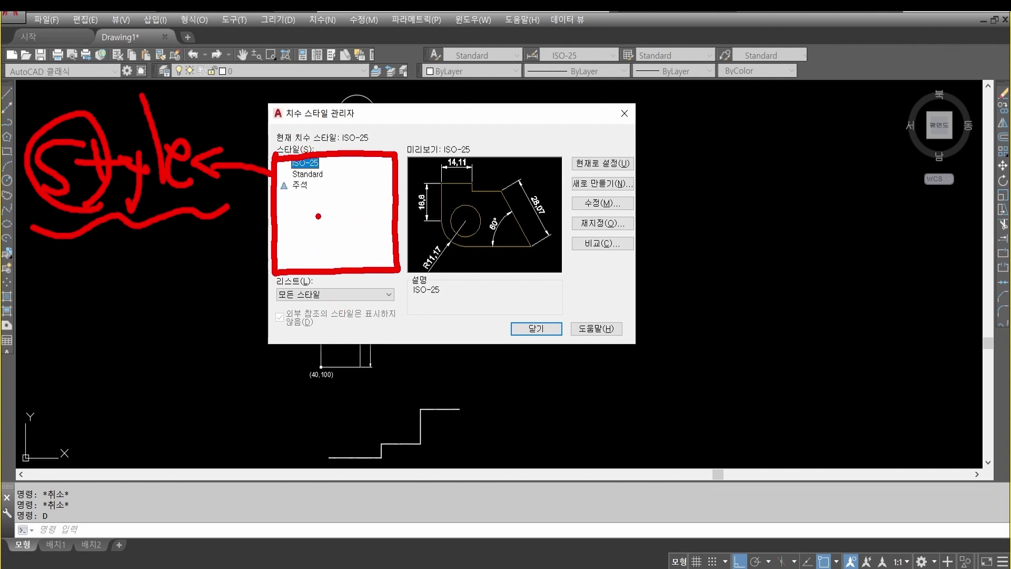
mouse_move(280, 210)
left_mouse_down()
mouse_move(294, 232)
mouse_move(318, 210)
mouse_move(329, 222)
mouse_move(348, 203)
mouse_move(392, 202)
left_mouse_up()
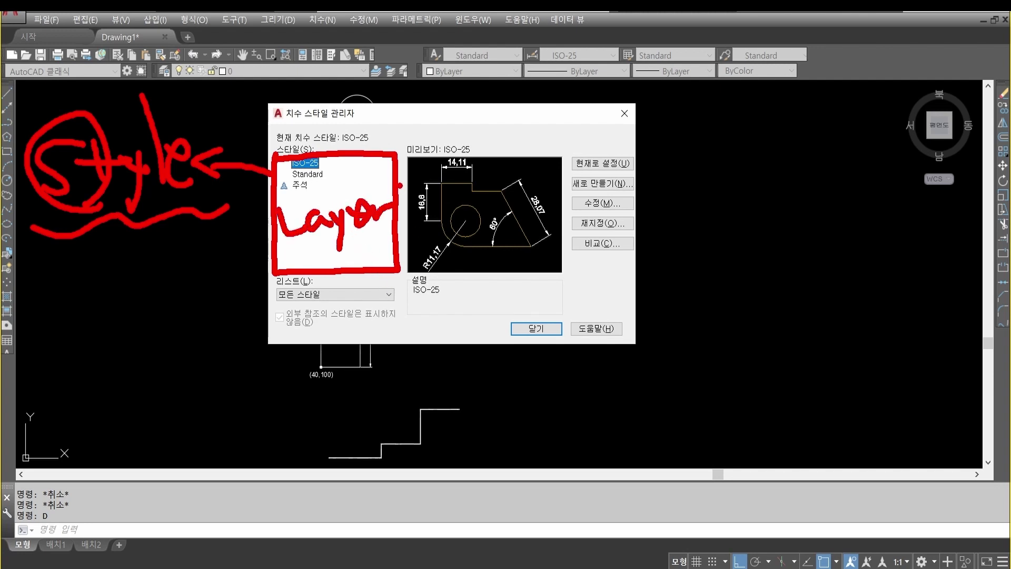
mouse_move(363, 153)
left_mouse_down()
mouse_move(408, 128)
mouse_move(387, 160)
left_mouse_up()
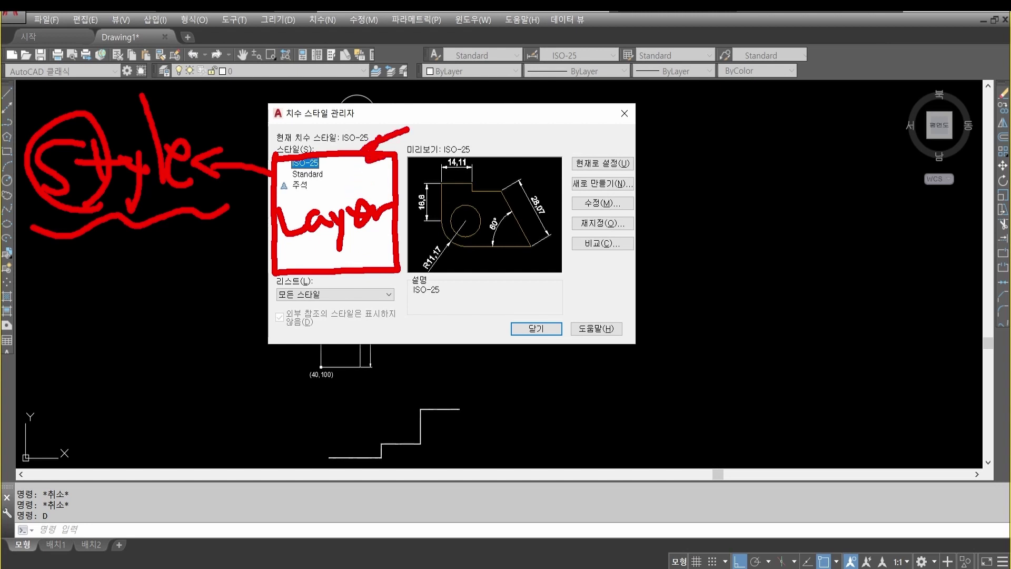
mouse_move(413, 102)
left_mouse_down()
mouse_move(451, 121)
mouse_move(490, 103)
mouse_move(567, 102)
left_mouse_up()
left_click_drag(416, 167, 632, 135)
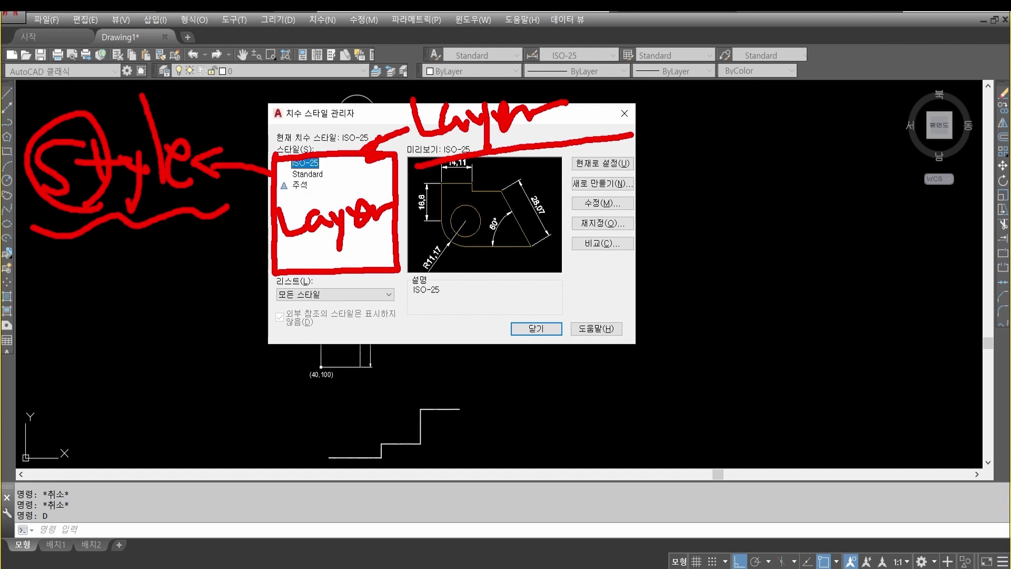
key("Escape")
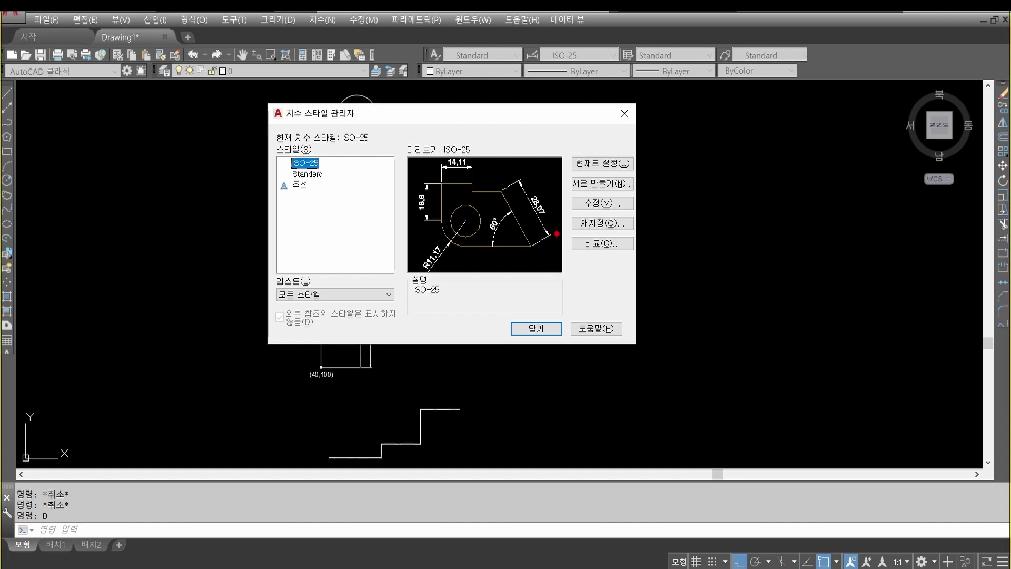
left_click_drag(638, 164, 667, 160)
mouse_move(644, 184)
left_mouse_down()
mouse_move(669, 184)
mouse_move(672, 204)
left_mouse_up()
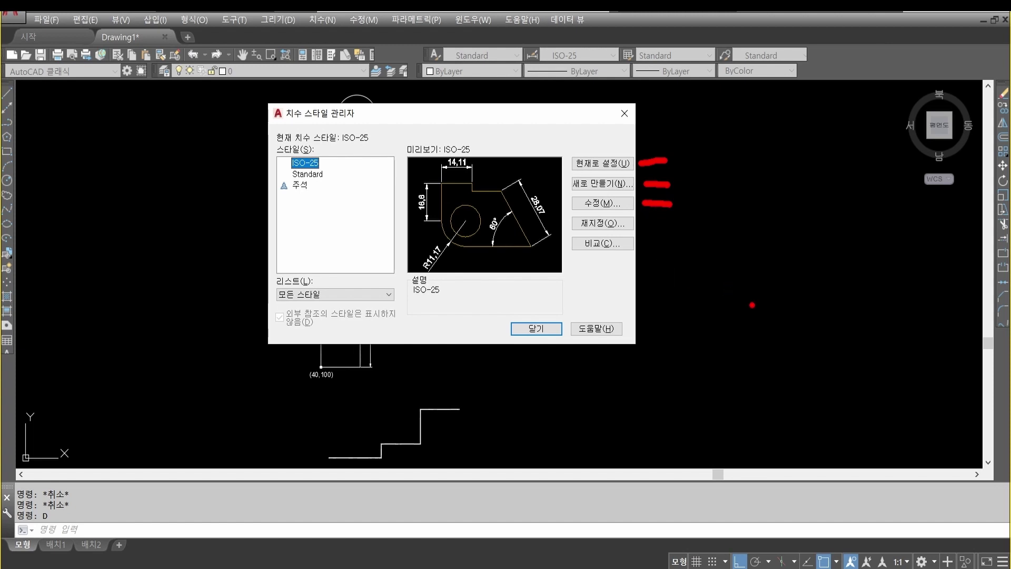
key("Escape")
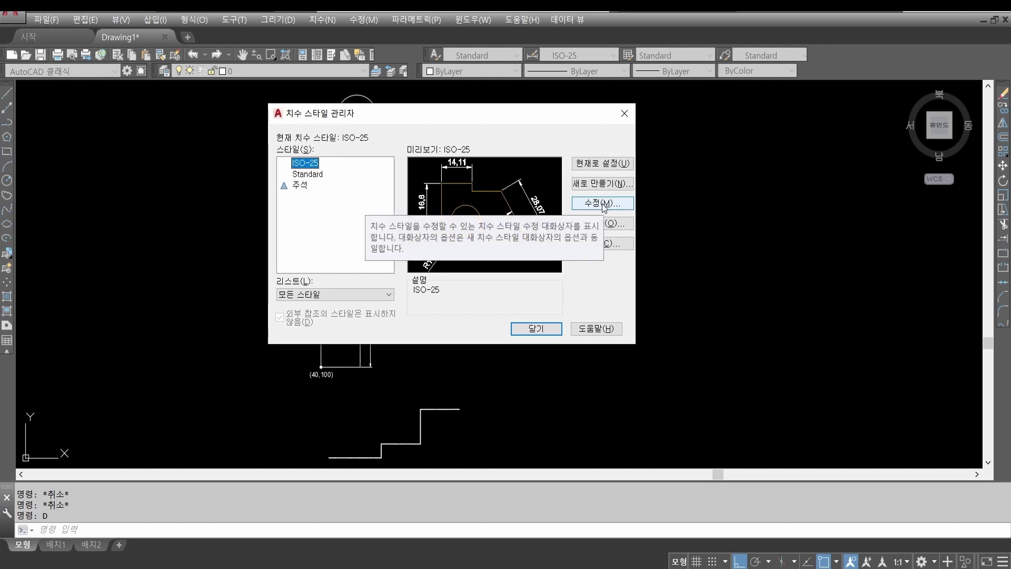
Open the ISO-25 dimension style for modification and display its dimension line and extension line settings.
left_click(603, 206)
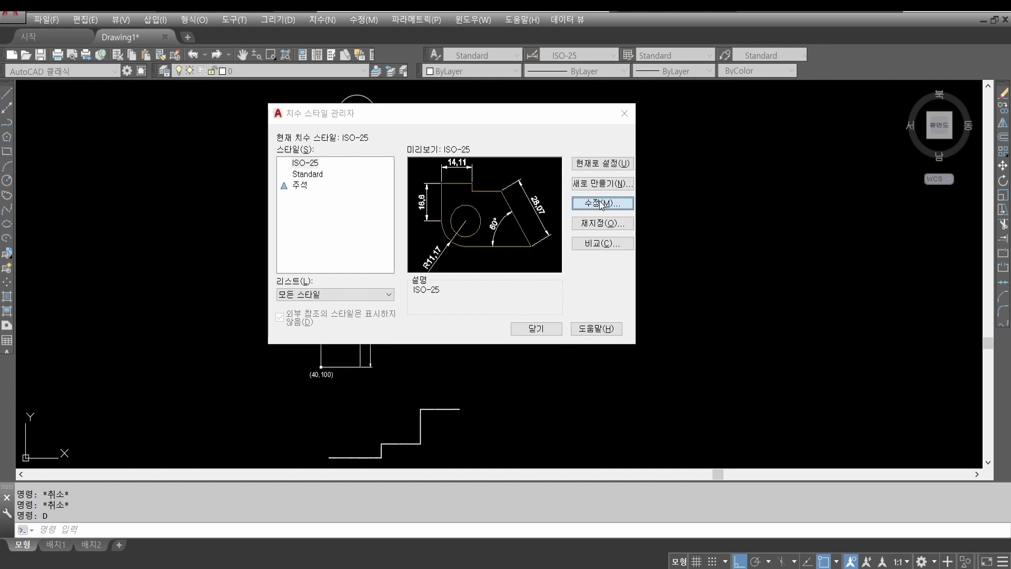
left_click_drag(510, 191, 689, 63)
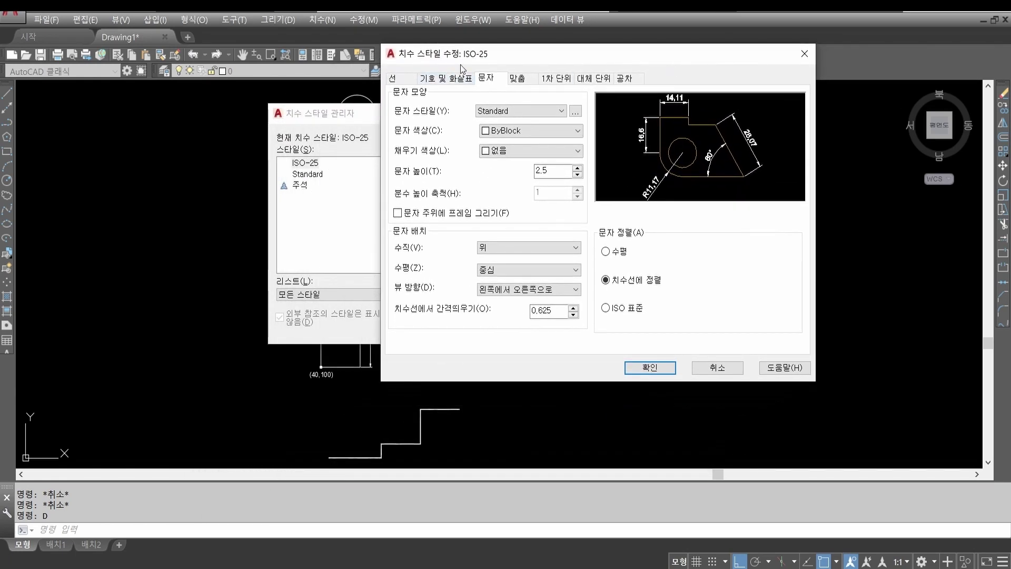
left_click(390, 78)
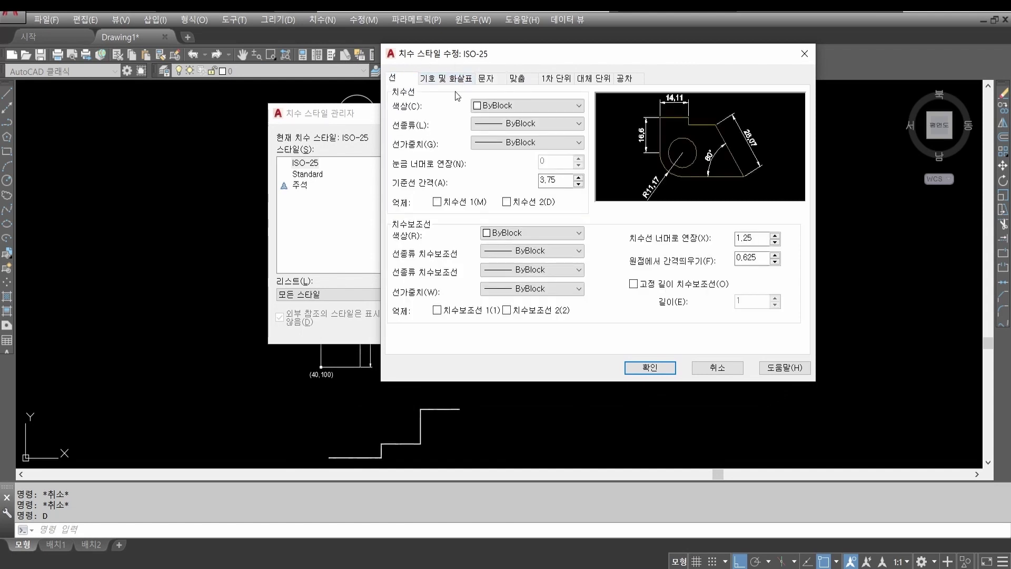
mouse_move(389, 99)
left_mouse_down()
mouse_move(415, 59)
mouse_move(619, 60)
mouse_move(667, 98)
mouse_move(371, 98)
mouse_move(403, 57)
mouse_move(409, 87)
mouse_move(458, 90)
mouse_move(410, 93)
left_mouse_up()
mouse_move(464, 69)
left_mouse_down()
mouse_move(477, 66)
mouse_move(452, 95)
mouse_move(495, 93)
mouse_move(497, 66)
mouse_move(536, 89)
mouse_move(519, 64)
mouse_move(559, 94)
mouse_move(644, 79)
mouse_move(618, 96)
left_mouse_up()
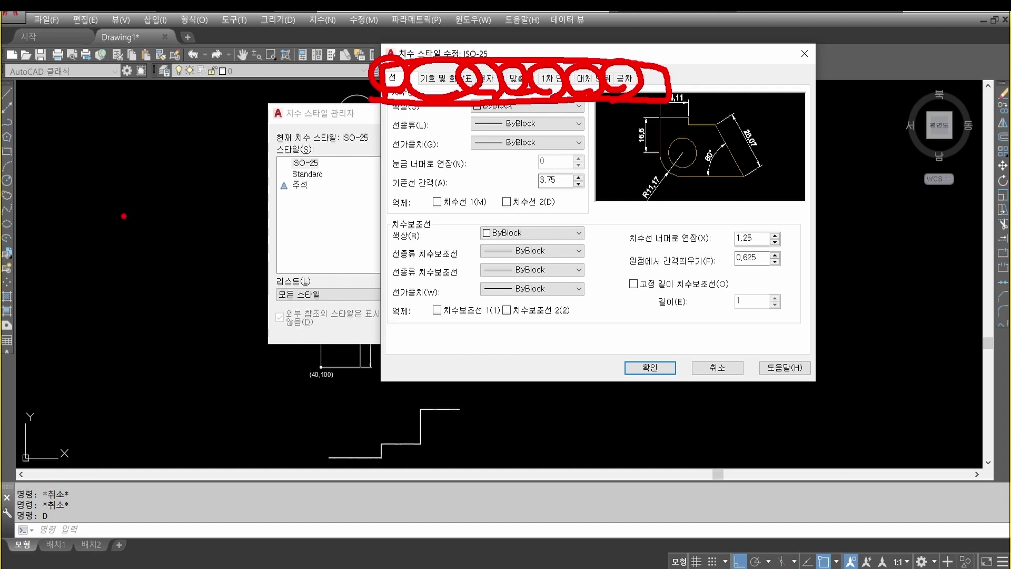
left_click_drag(109, 215, 111, 400)
left_click_drag(111, 238, 386, 247)
left_click_drag(388, 203, 393, 420)
mouse_move(142, 221)
left_mouse_down()
mouse_move(108, 238)
mouse_move(143, 252)
left_mouse_up()
mouse_move(369, 230)
left_mouse_down()
mouse_move(393, 247)
mouse_move(369, 273)
left_mouse_up()
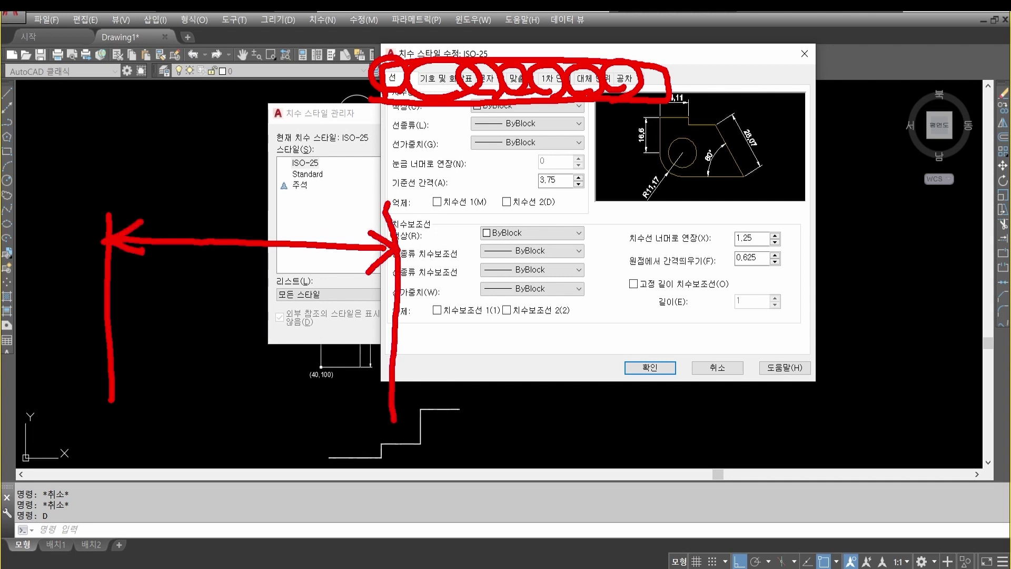
left_click_drag(220, 190, 217, 229)
mouse_move(245, 191)
left_mouse_down()
mouse_move(249, 228)
mouse_move(269, 191)
mouse_move(244, 190)
left_mouse_up()
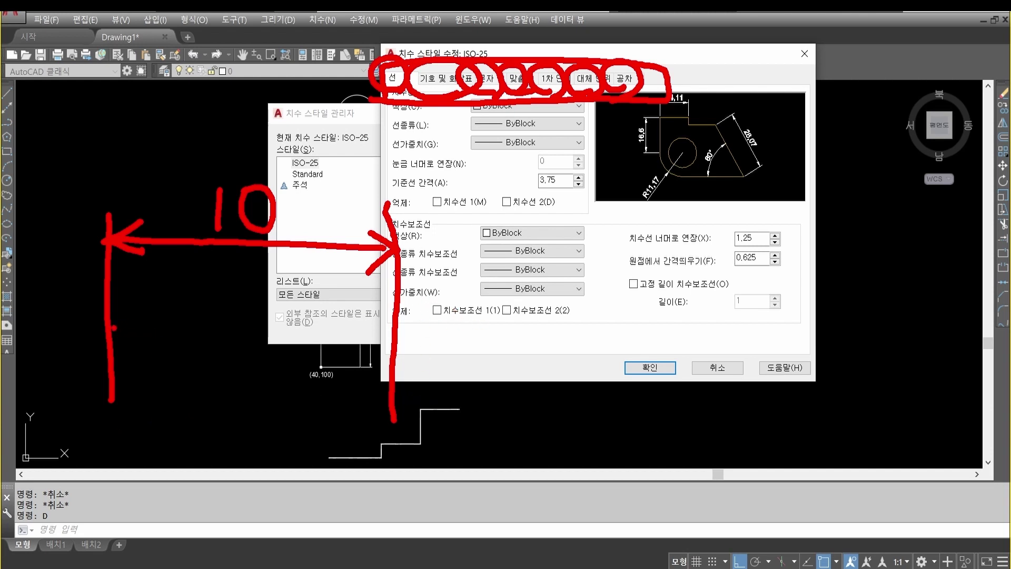
mouse_move(113, 327)
left_mouse_down()
mouse_move(104, 315)
mouse_move(126, 332)
mouse_move(118, 311)
left_mouse_up()
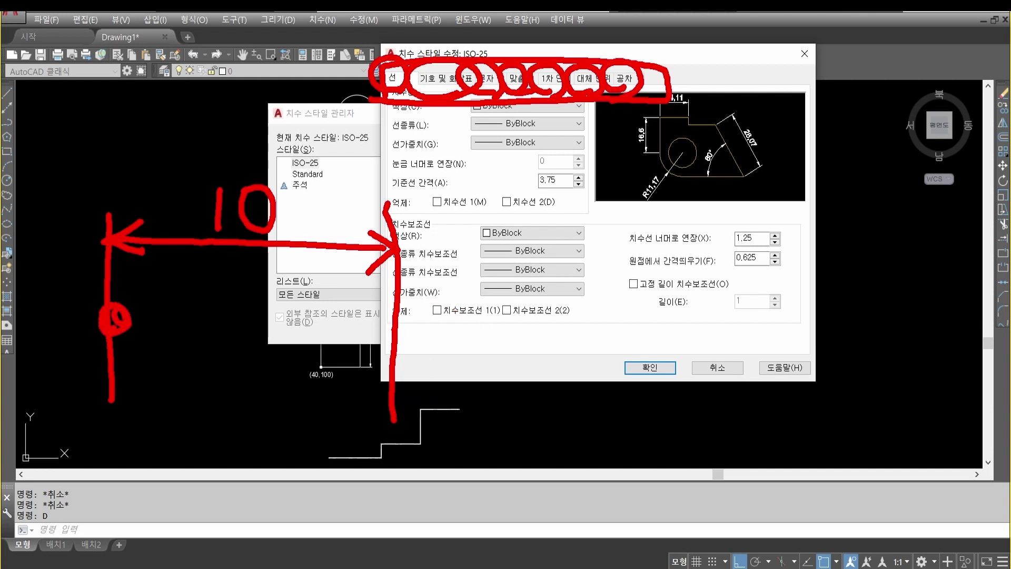
mouse_move(401, 337)
left_mouse_down()
mouse_move(386, 315)
mouse_move(406, 332)
mouse_move(404, 318)
left_mouse_up()
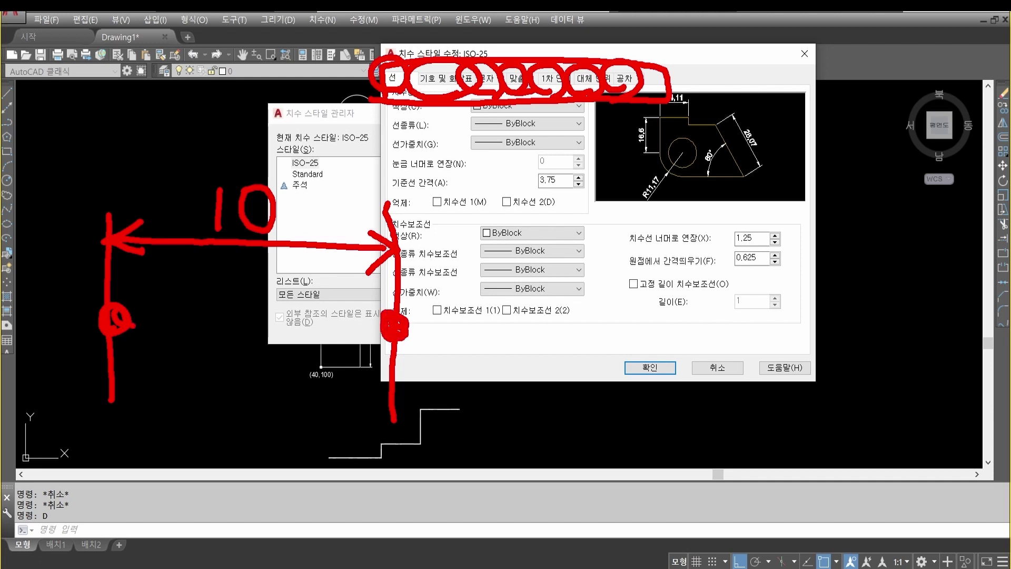
left_click_drag(136, 326, 202, 322)
mouse_move(195, 307)
left_mouse_down()
mouse_move(205, 321)
mouse_move(194, 333)
left_mouse_up()
mouse_move(383, 338)
left_mouse_down()
mouse_move(342, 319)
mouse_move(321, 328)
mouse_move(332, 341)
left_mouse_up()
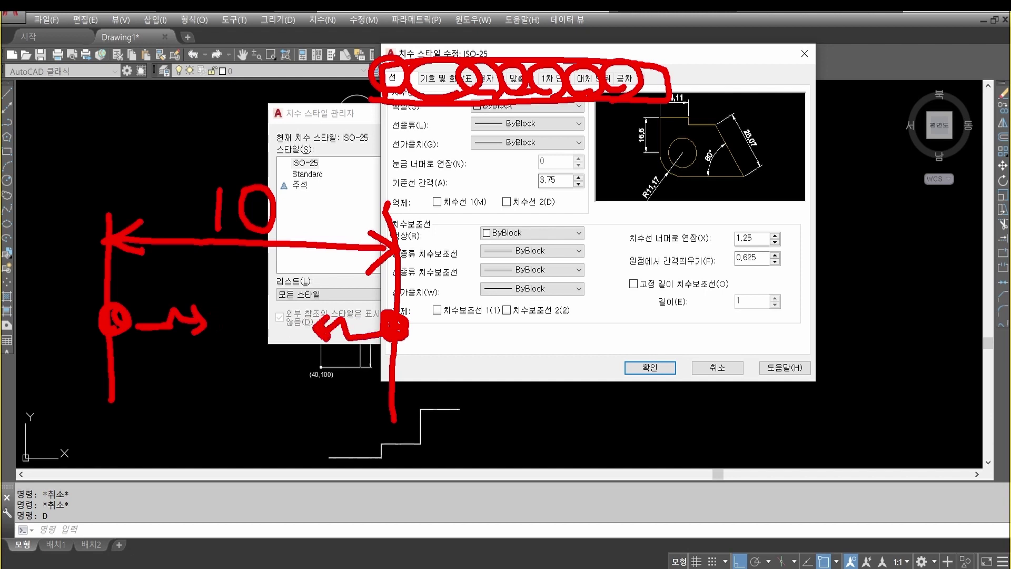
left_click_drag(209, 296, 226, 307)
mouse_move(217, 311)
left_mouse_down()
mouse_move(206, 335)
mouse_move(230, 337)
left_mouse_up()
left_click_drag(238, 306, 241, 341)
left_click(289, 308)
mouse_move(277, 299)
left_mouse_down()
mouse_move(268, 319)
mouse_move(304, 317)
left_mouse_up()
mouse_move(251, 333)
left_mouse_down()
mouse_move(298, 332)
mouse_move(289, 362)
left_mouse_up()
mouse_move(211, 371)
left_mouse_down()
mouse_move(211, 408)
mouse_move(242, 421)
left_mouse_up()
mouse_move(243, 376)
left_mouse_down()
mouse_move(279, 401)
mouse_move(275, 420)
left_mouse_up()
mouse_move(309, 374)
left_mouse_down()
mouse_move(298, 415)
mouse_move(319, 402)
left_mouse_up()
left_click_drag(317, 395, 327, 394)
mouse_move(330, 378)
left_mouse_down()
mouse_move(329, 415)
mouse_move(368, 428)
left_mouse_up()
left_click(386, 415)
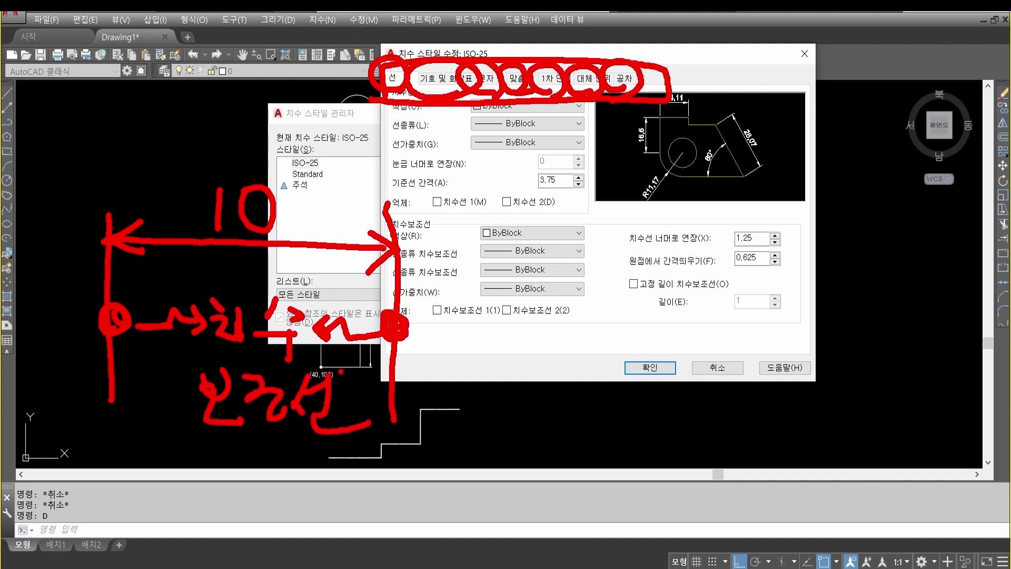
mouse_move(142, 220)
left_mouse_down()
mouse_move(117, 164)
mouse_move(114, 187)
mouse_move(136, 167)
left_mouse_up()
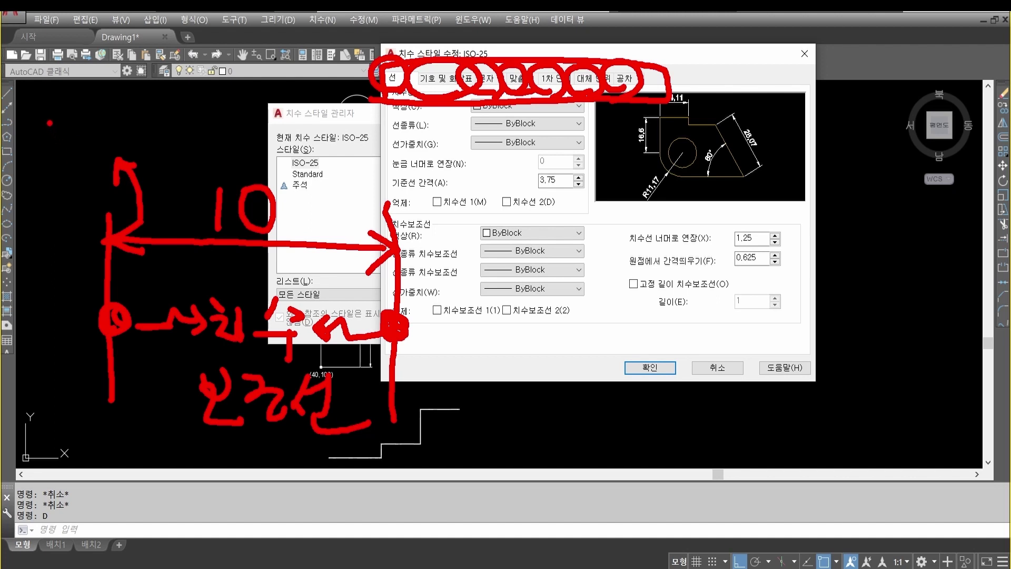
mouse_move(49, 122)
left_mouse_down()
mouse_move(46, 138)
mouse_move(62, 156)
mouse_move(89, 155)
mouse_move(112, 112)
left_mouse_up()
left_click_drag(97, 148, 121, 157)
mouse_move(123, 103)
left_mouse_down()
mouse_move(135, 97)
mouse_move(128, 131)
mouse_move(146, 140)
mouse_move(171, 127)
left_mouse_up()
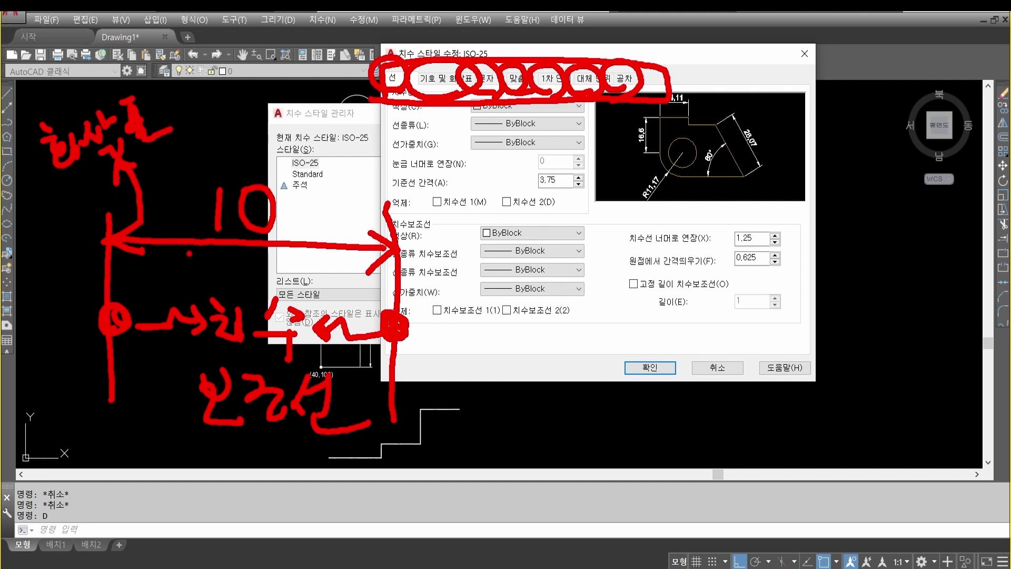
mouse_move(189, 255)
left_mouse_down()
mouse_move(168, 237)
mouse_move(204, 248)
mouse_move(179, 248)
left_mouse_up()
left_click_drag(188, 217, 232, 141)
left_click(241, 91)
left_click(240, 107)
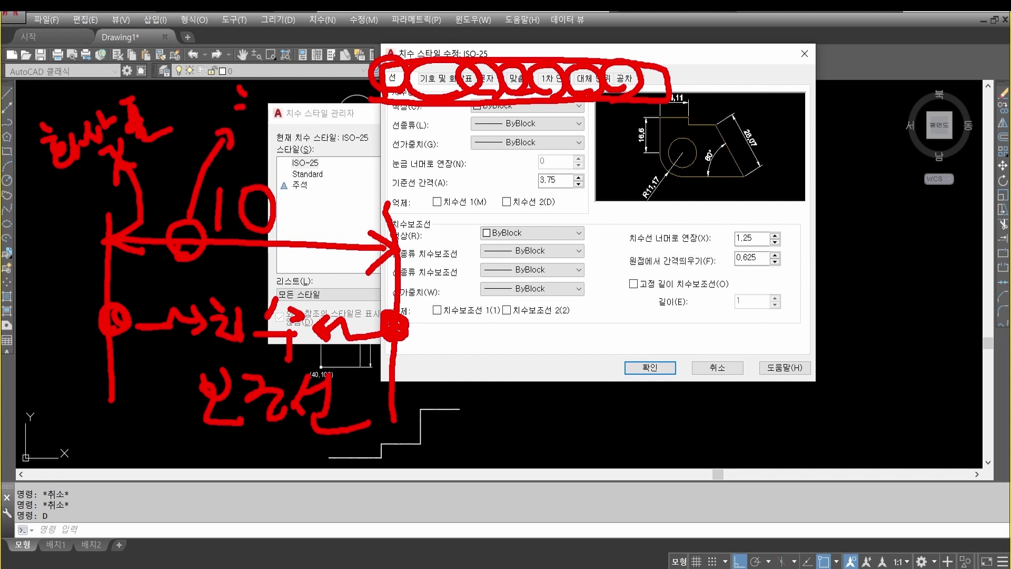
left_click_drag(243, 105, 251, 128)
mouse_move(248, 113)
left_mouse_down()
mouse_move(268, 109)
mouse_move(274, 126)
left_mouse_up()
mouse_move(272, 87)
left_mouse_down()
mouse_move(291, 98)
mouse_move(293, 135)
left_mouse_up()
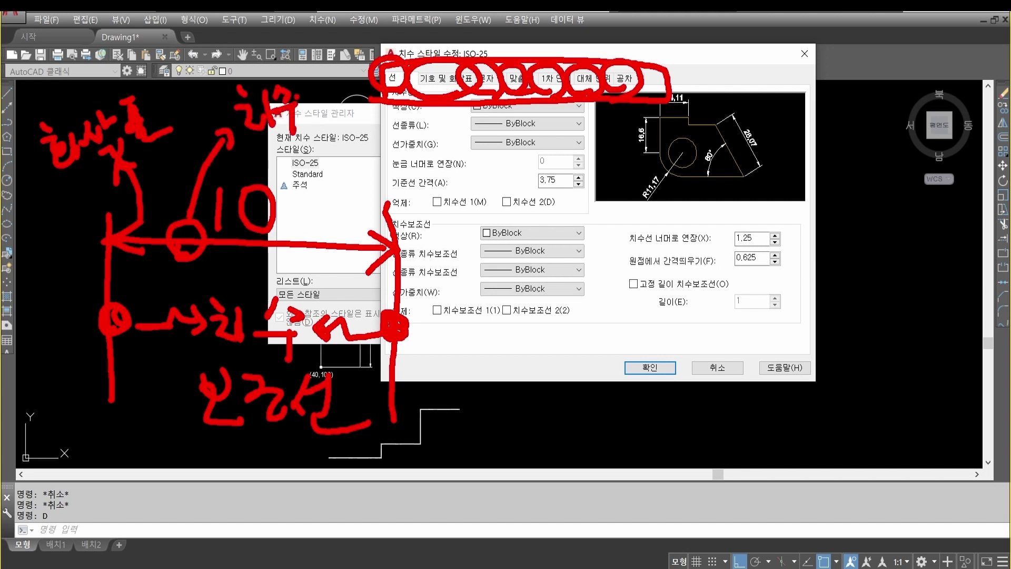
left_click_drag(303, 83, 295, 117)
mouse_move(301, 101)
left_mouse_down()
mouse_move(310, 118)
mouse_move(318, 105)
left_mouse_up()
left_click_drag(321, 88, 321, 134)
left_click_drag(321, 134, 347, 125)
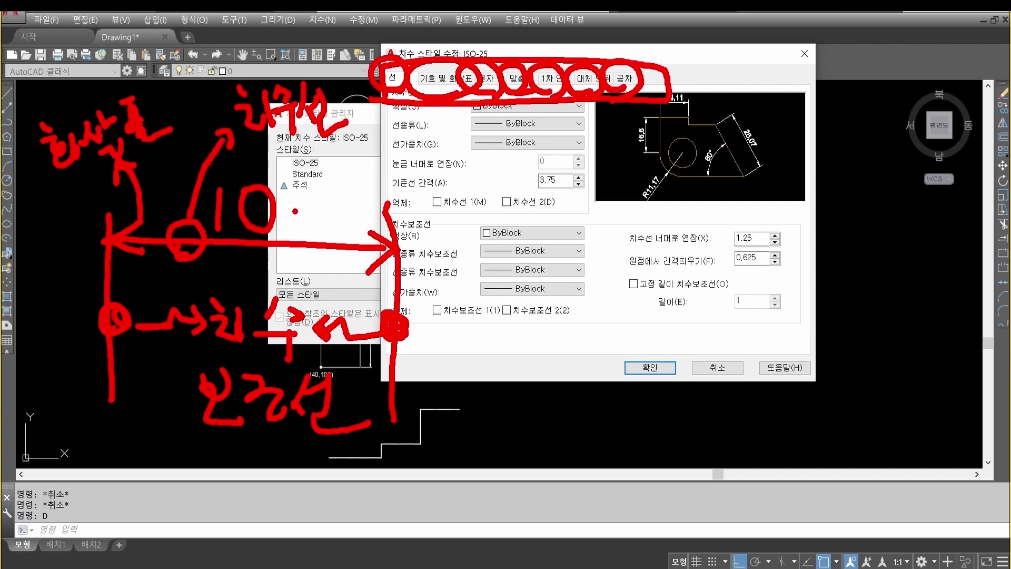
left_click_drag(284, 197, 445, 158)
mouse_move(439, 147)
left_mouse_down()
mouse_move(456, 158)
mouse_move(447, 176)
left_mouse_up()
mouse_move(475, 139)
left_mouse_down()
mouse_move(498, 168)
mouse_move(490, 182)
left_mouse_up()
left_click_drag(505, 139, 516, 191)
left_click_drag(540, 133, 536, 148)
left_click_drag(548, 138, 591, 161)
left_click_drag(548, 170, 548, 231)
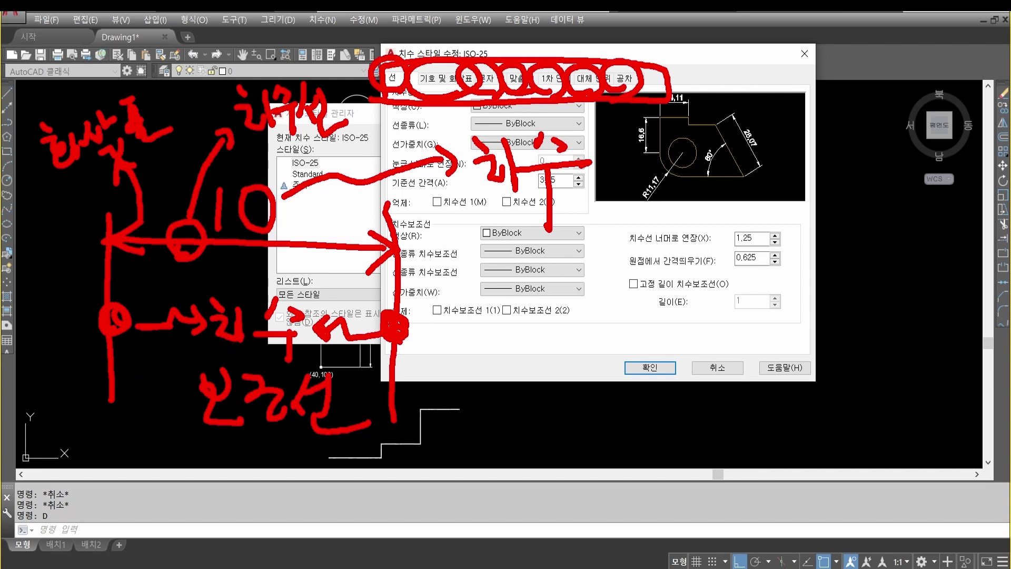
mouse_move(757, 321)
left_mouse_down()
mouse_move(666, 324)
mouse_move(758, 350)
mouse_move(697, 364)
left_mouse_up()
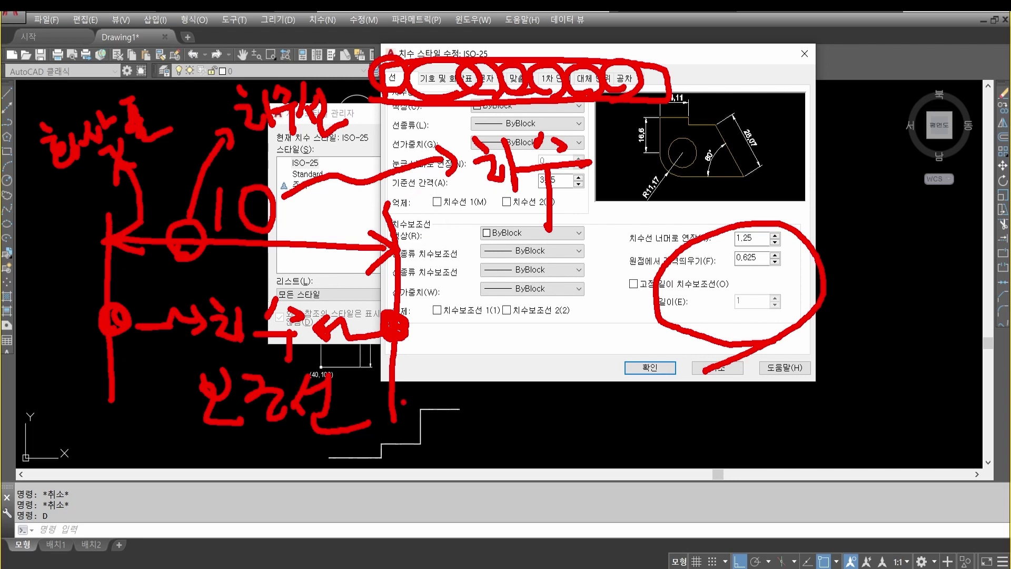
left_click_drag(212, 357, 353, 356)
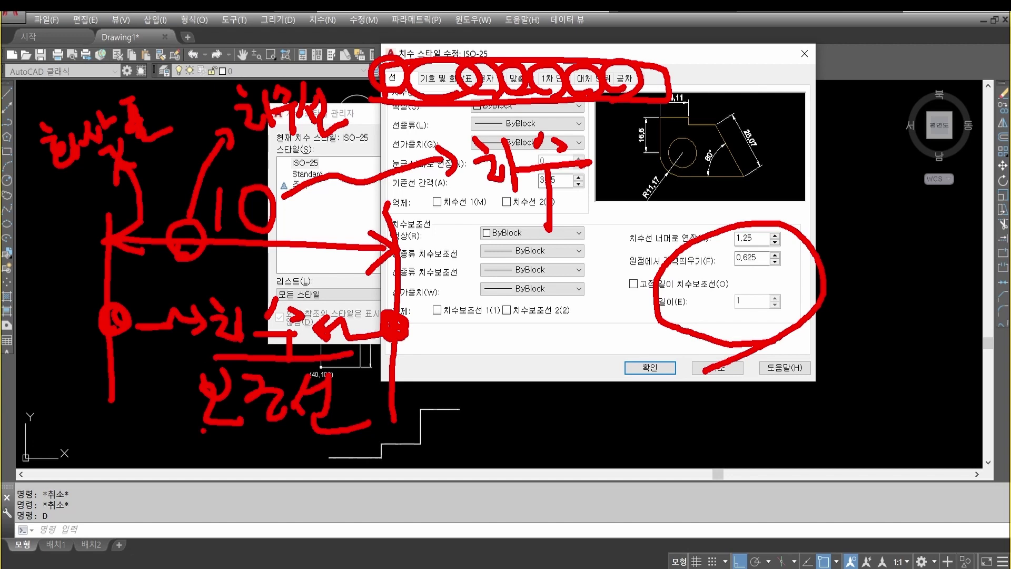
left_click_drag(204, 432, 361, 435)
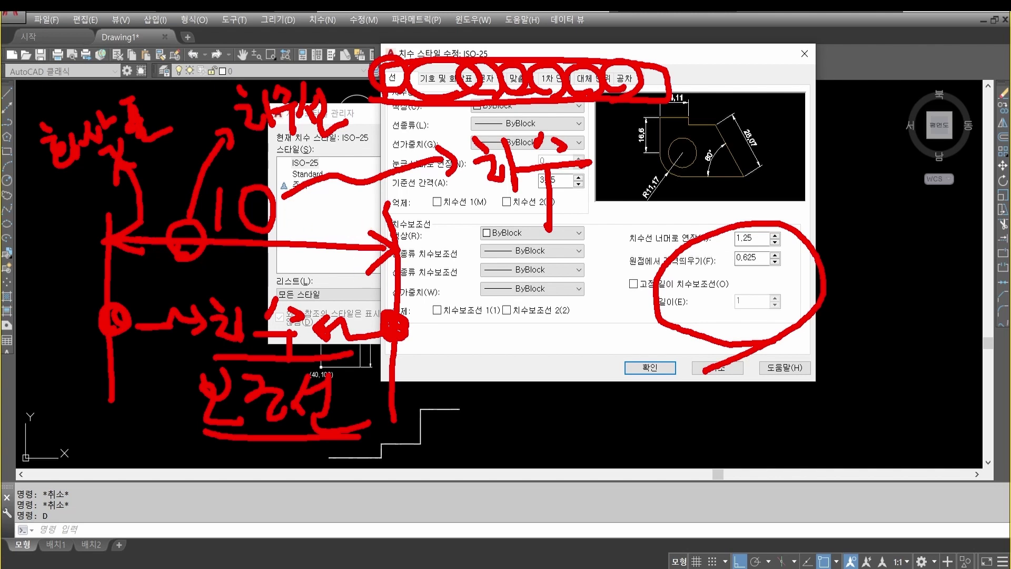
mouse_move(326, 257)
left_mouse_down()
mouse_move(316, 234)
mouse_move(311, 252)
left_mouse_up()
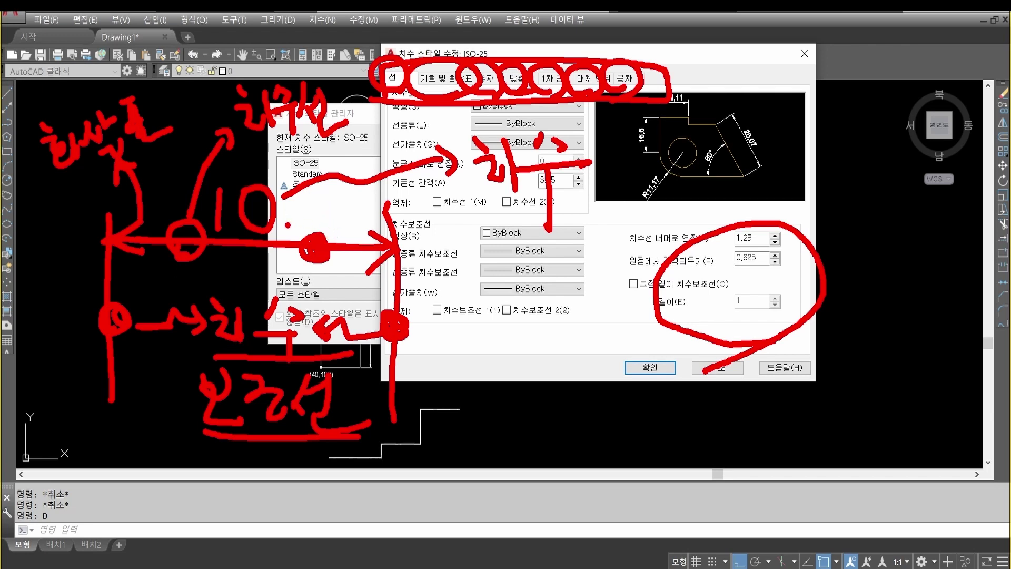
mouse_move(274, 247)
left_mouse_down()
mouse_move(198, 200)
mouse_move(293, 183)
mouse_move(266, 240)
left_mouse_up()
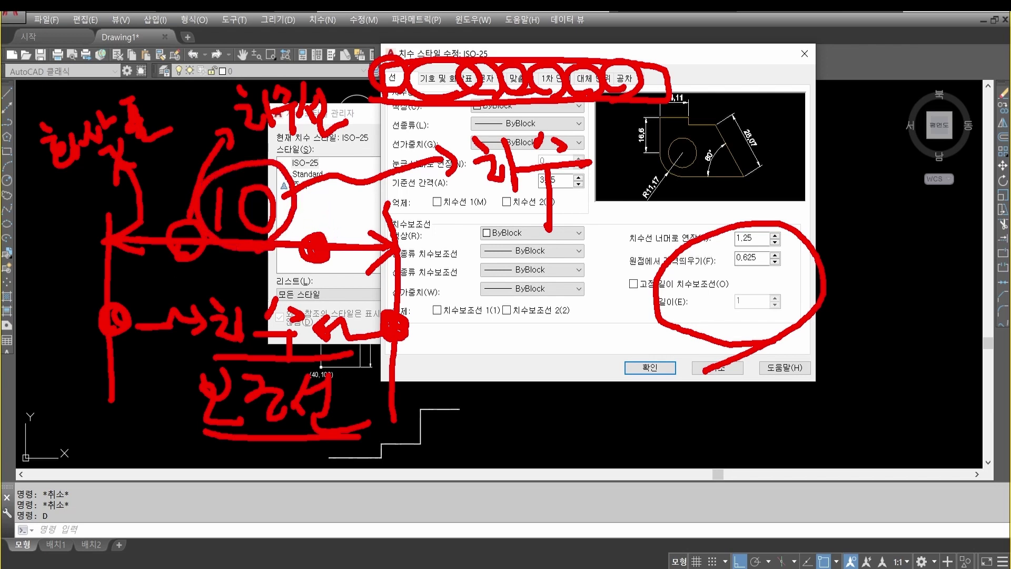
left_click_drag(492, 224, 570, 211)
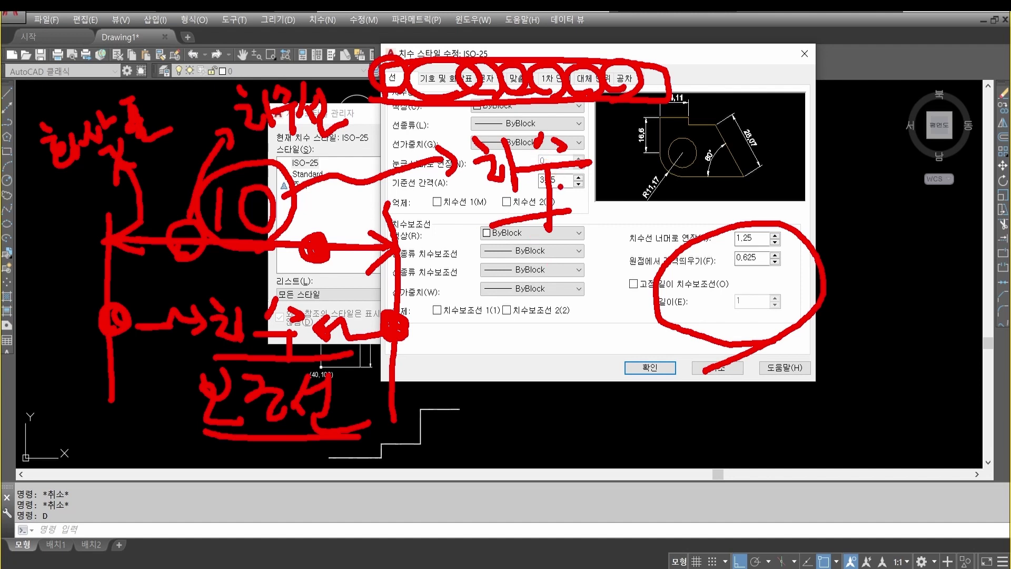
key("Escape")
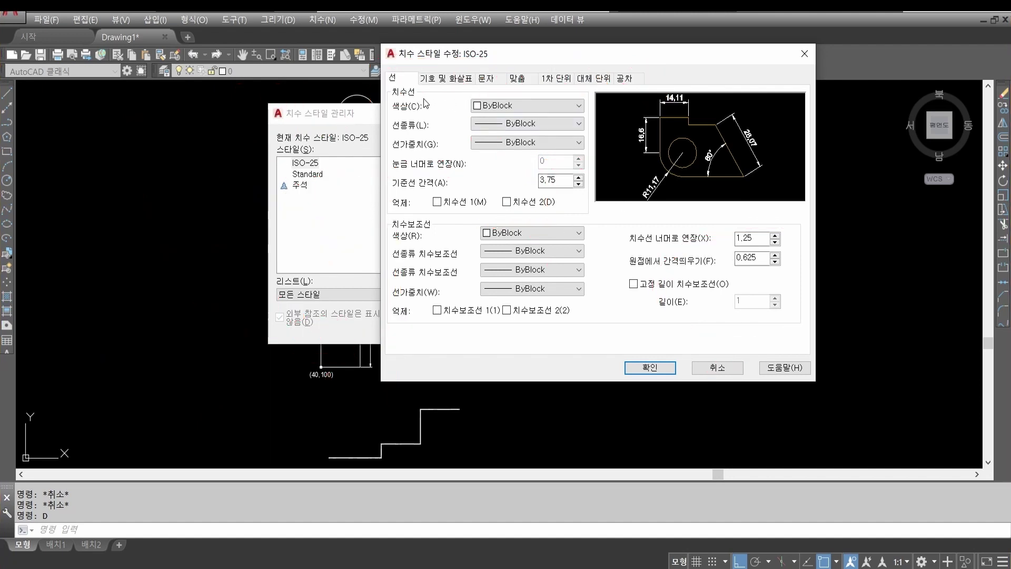
mouse_move(428, 101)
left_mouse_down()
mouse_move(379, 102)
mouse_move(434, 74)
mouse_move(422, 103)
left_mouse_up()
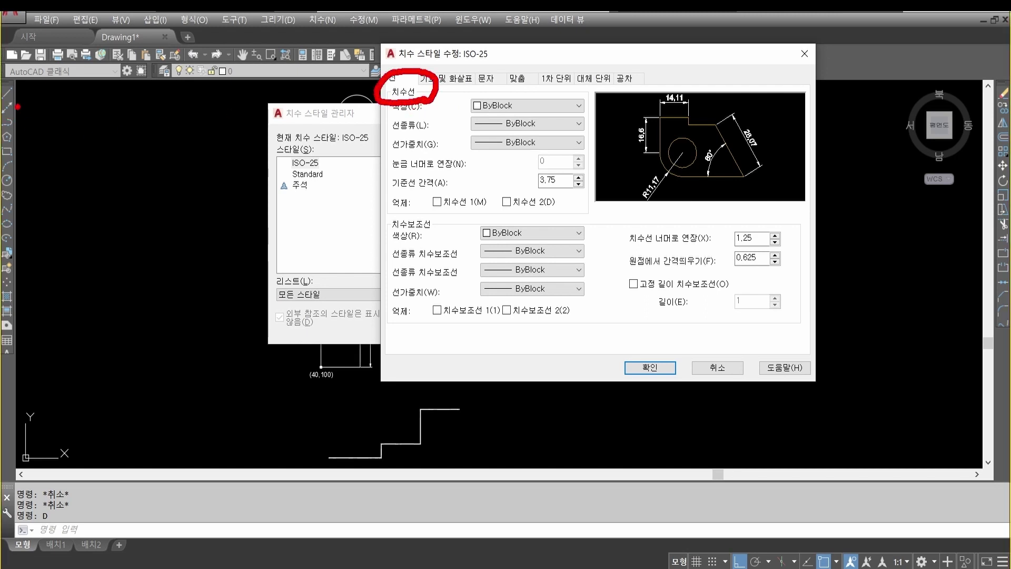
left_click_drag(36, 109, 38, 241)
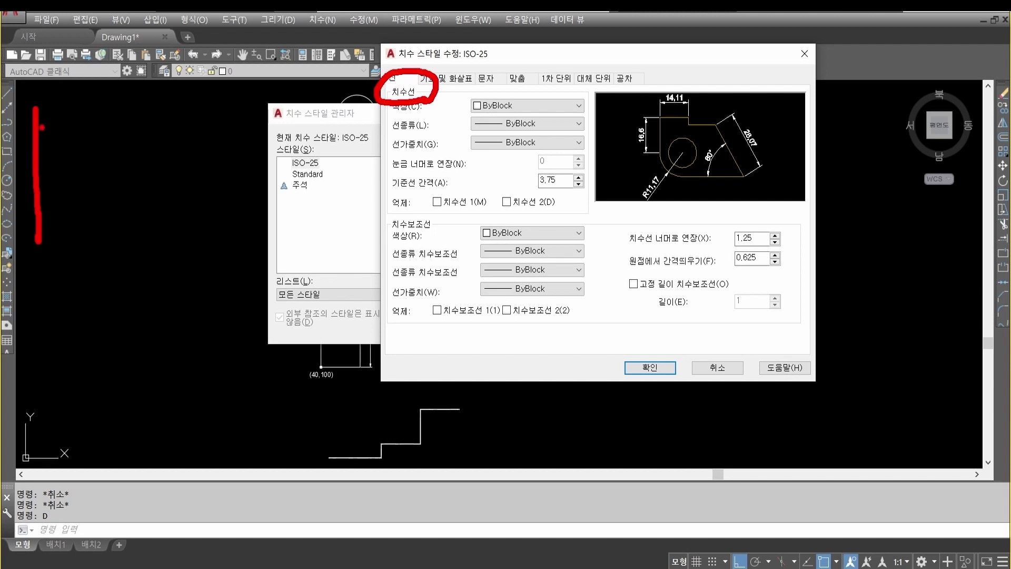
mouse_move(41, 127)
left_mouse_down()
mouse_move(160, 129)
mouse_move(262, 111)
mouse_move(262, 260)
left_mouse_up()
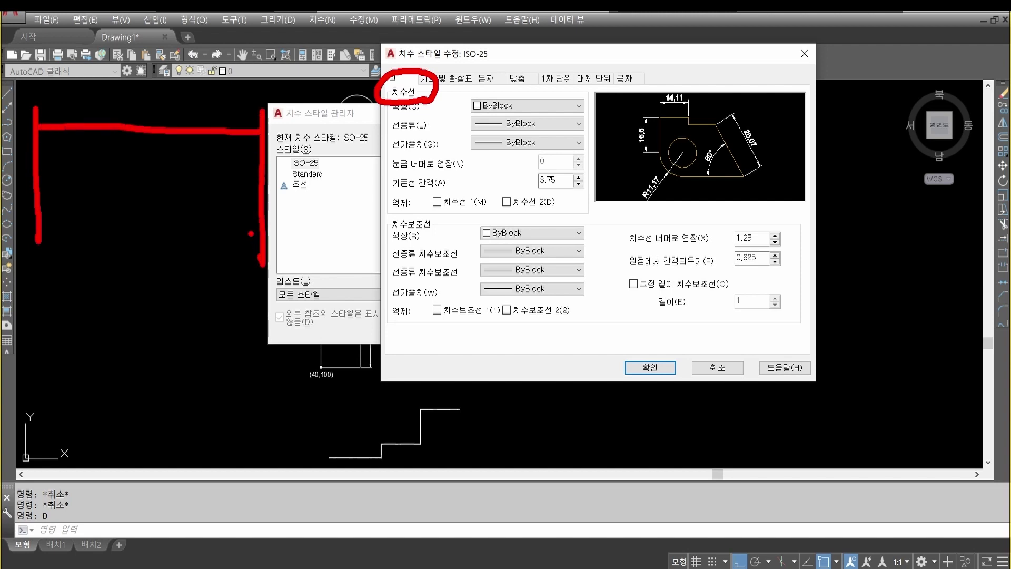
mouse_move(62, 112)
left_mouse_down()
mouse_move(40, 125)
mouse_move(74, 141)
left_mouse_up()
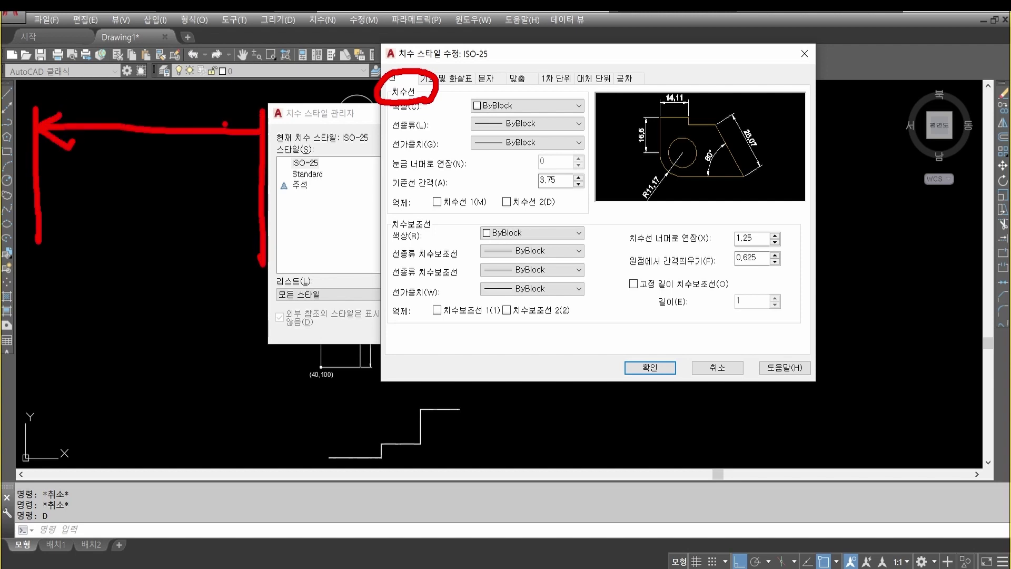
mouse_move(240, 118)
left_mouse_down()
mouse_move(263, 131)
mouse_move(244, 151)
left_mouse_up()
mouse_move(142, 141)
left_mouse_down()
mouse_move(140, 99)
mouse_move(136, 150)
mouse_move(141, 97)
mouse_move(152, 139)
left_mouse_up()
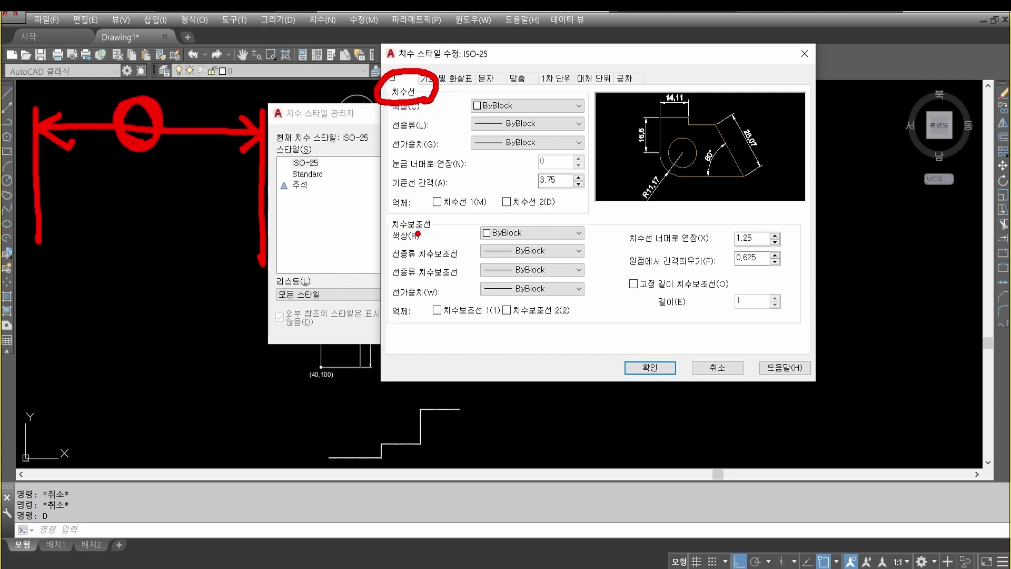
mouse_move(429, 238)
left_mouse_down()
mouse_move(391, 231)
mouse_move(432, 200)
mouse_move(421, 242)
left_mouse_up()
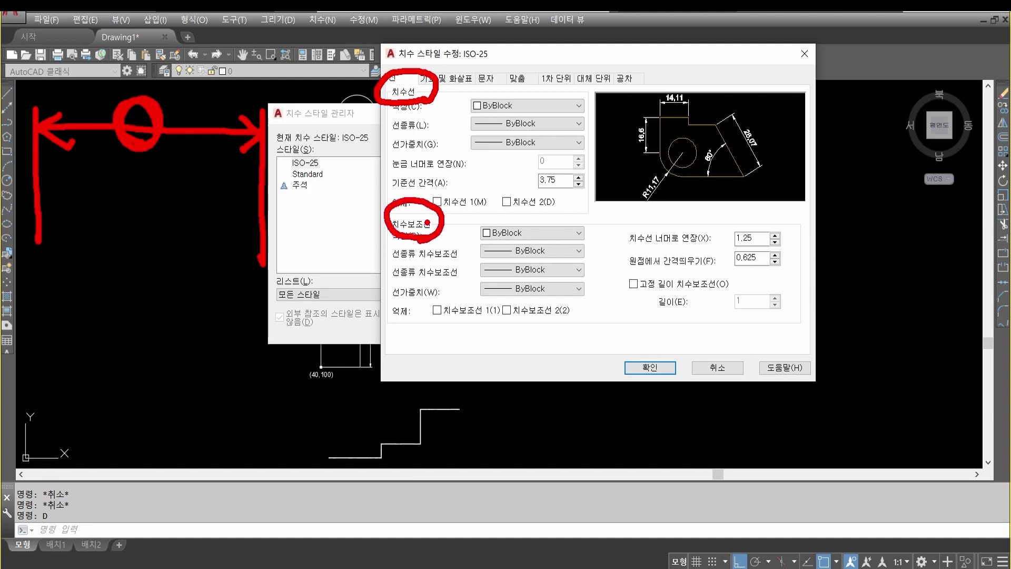
mouse_move(57, 208)
left_mouse_down()
mouse_move(41, 207)
mouse_move(55, 179)
left_mouse_up()
mouse_move(287, 209)
left_mouse_down()
mouse_move(252, 204)
mouse_move(268, 205)
left_mouse_up()
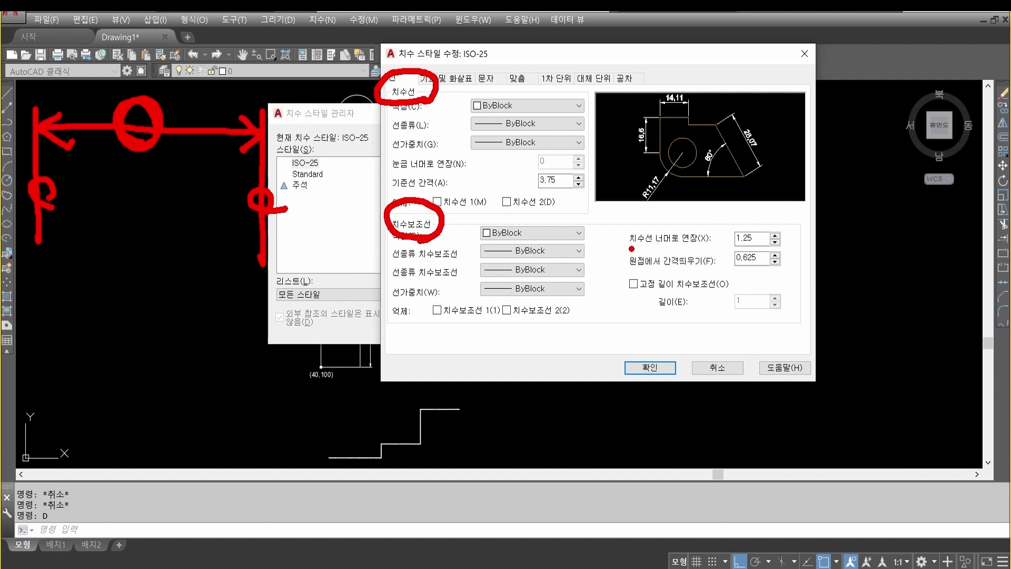
left_click_drag(647, 246, 711, 245)
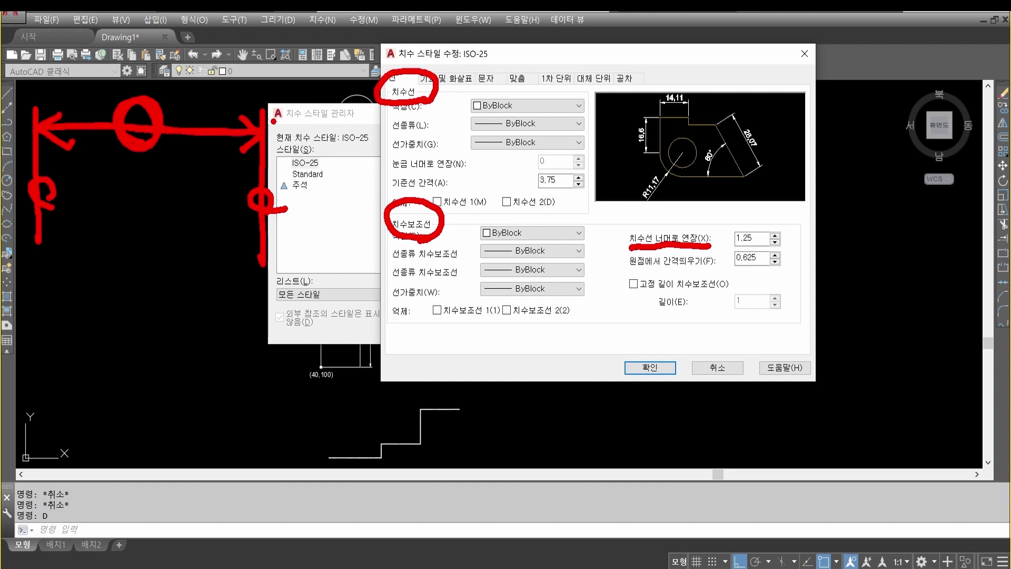
mouse_move(278, 125)
left_mouse_down()
mouse_move(231, 87)
mouse_move(296, 120)
mouse_move(243, 152)
left_mouse_up()
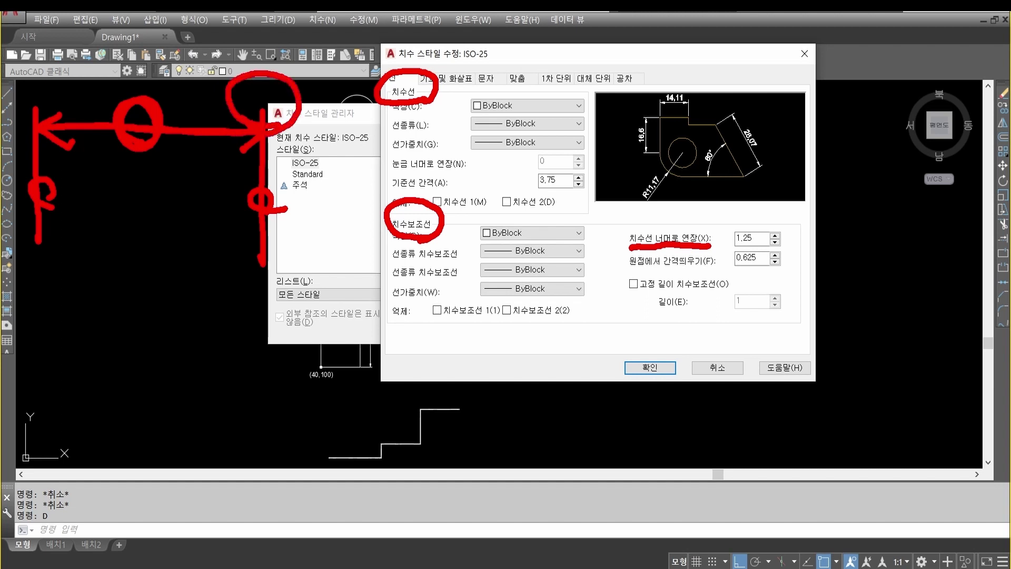
mouse_move(32, 129)
left_mouse_down()
mouse_move(25, 91)
mouse_move(56, 115)
left_mouse_up()
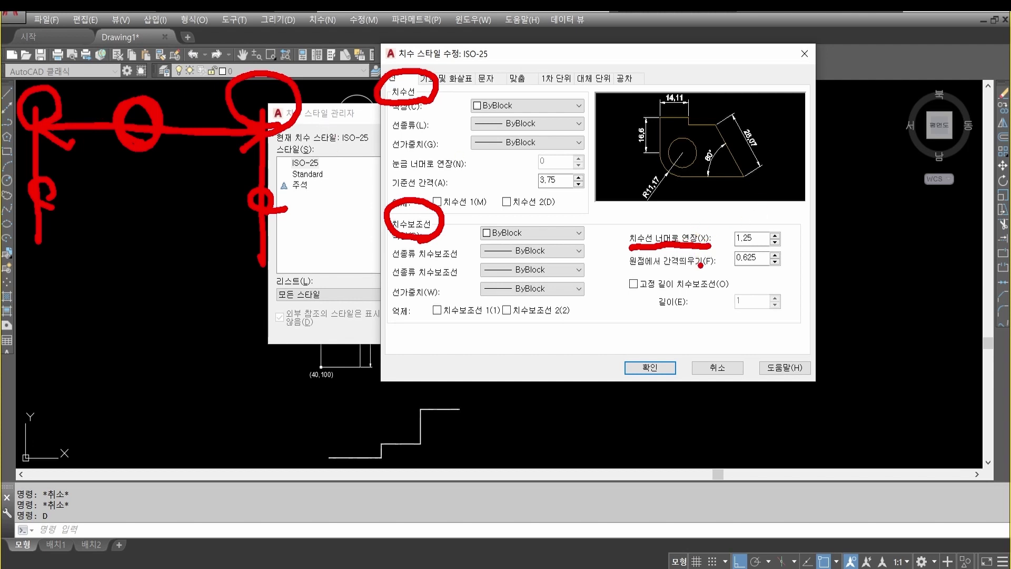
left_click_drag(629, 273, 710, 274)
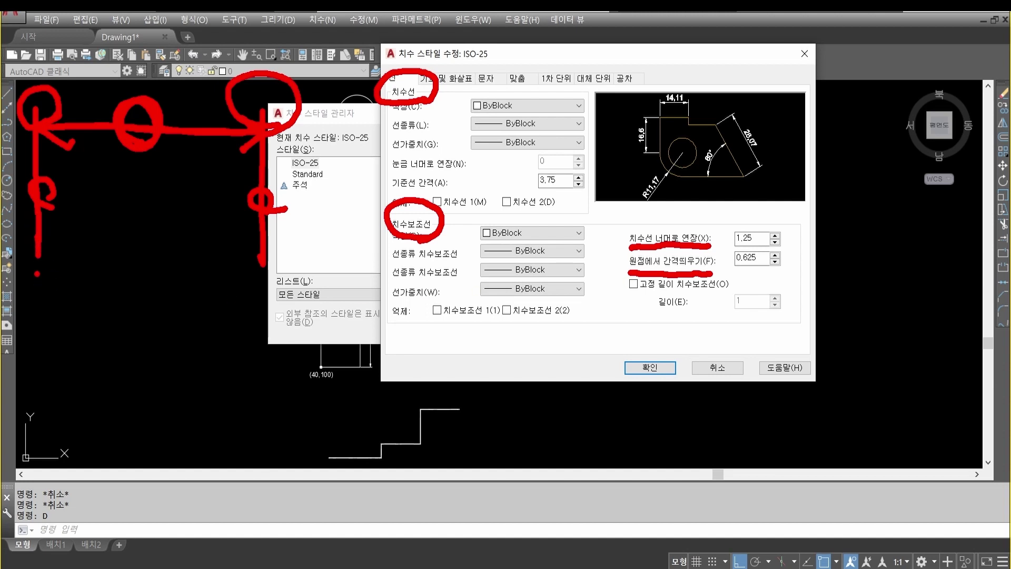
mouse_move(40, 280)
left_mouse_down()
mouse_move(217, 287)
mouse_move(269, 315)
mouse_move(272, 395)
left_mouse_up()
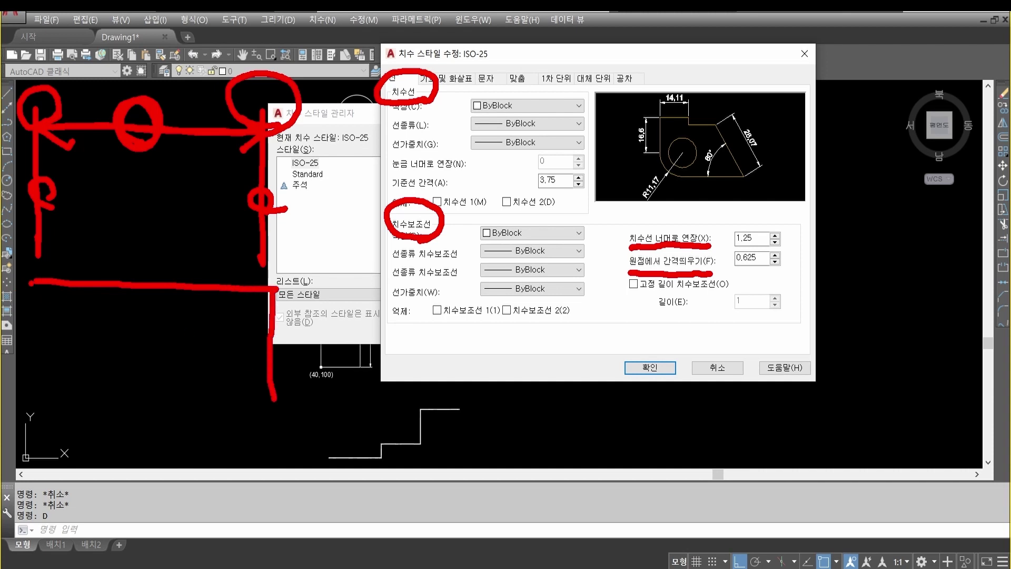
left_click_drag(32, 283, 38, 392)
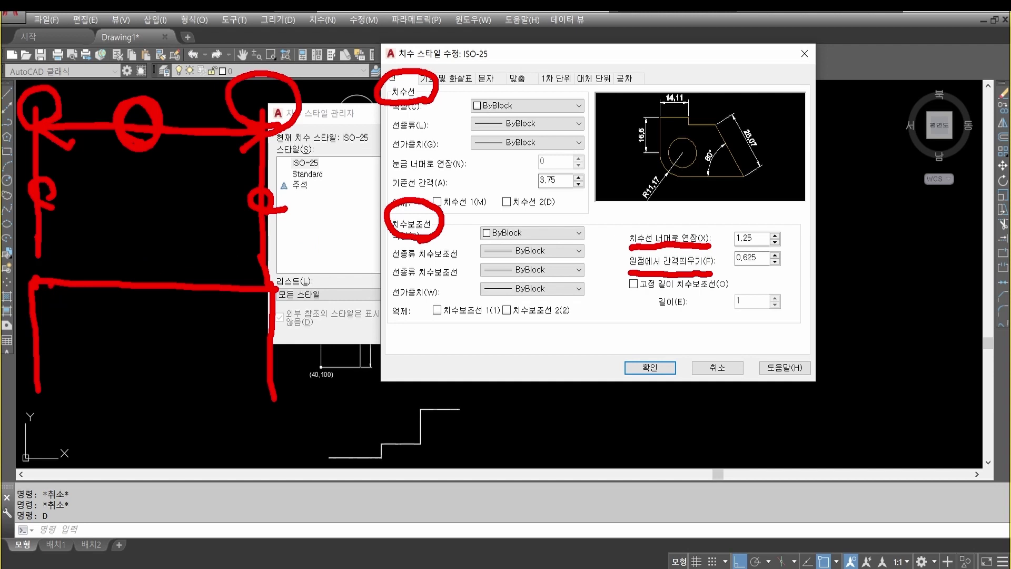
mouse_move(53, 300)
left_mouse_down()
mouse_move(29, 299)
mouse_move(32, 237)
mouse_move(59, 298)
left_mouse_up()
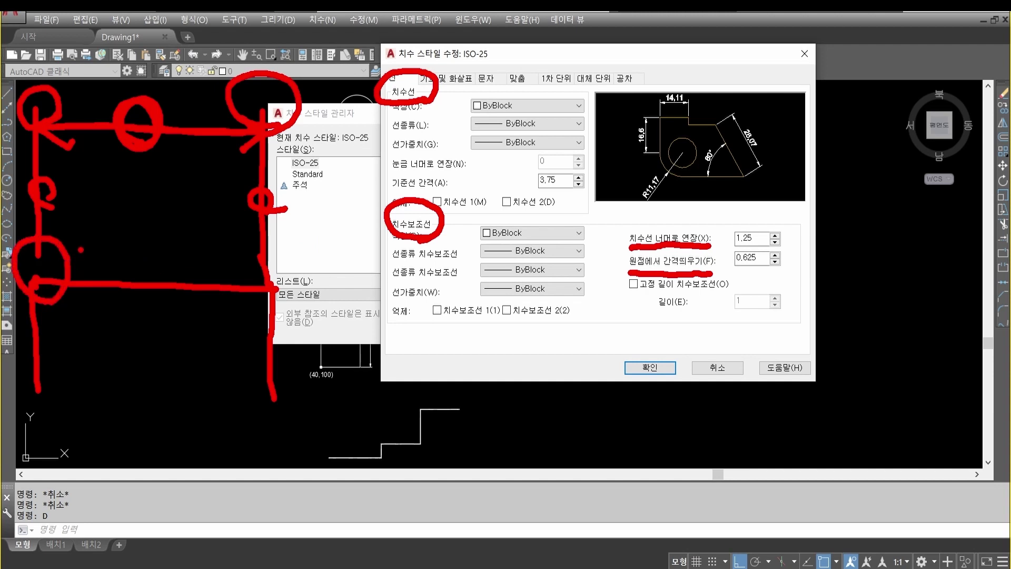
left_click_drag(100, 240, 79, 254)
left_click_drag(71, 266, 84, 265)
key("Escape")
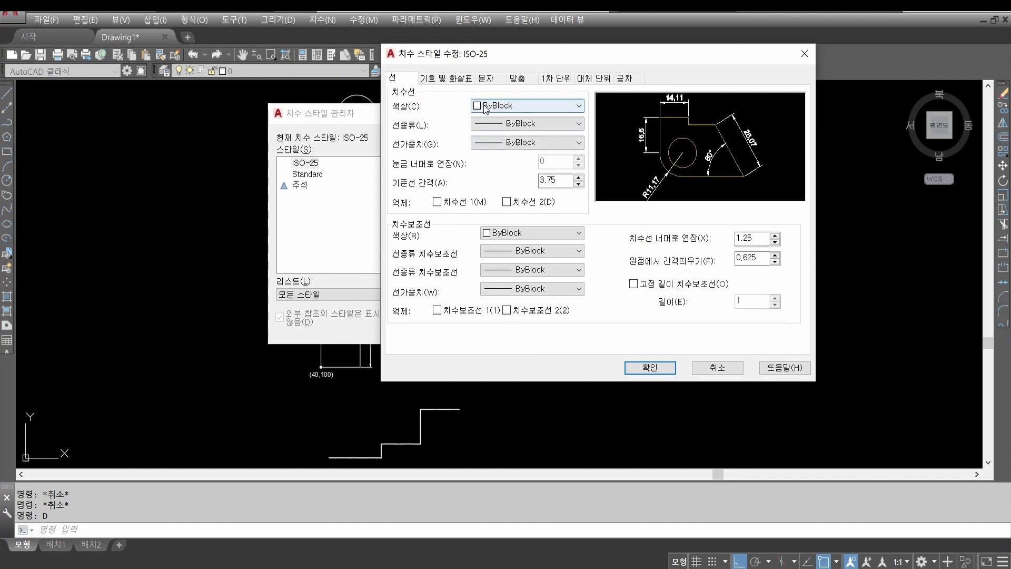
Set the dimension lines' color, linetype and lineweight to ByLayer and their baseline spacing to 8.
left_click(570, 107)
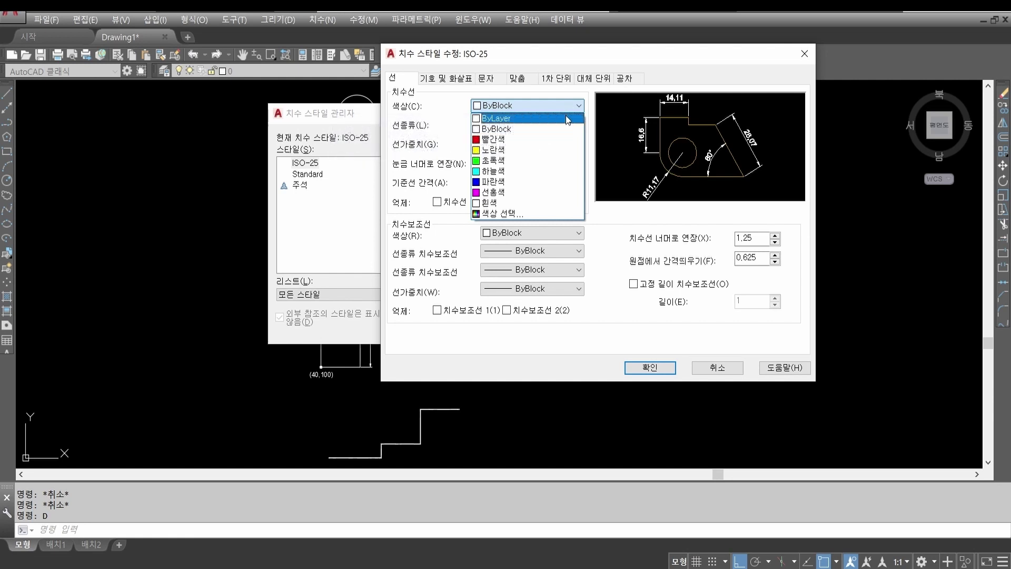
left_click(565, 118)
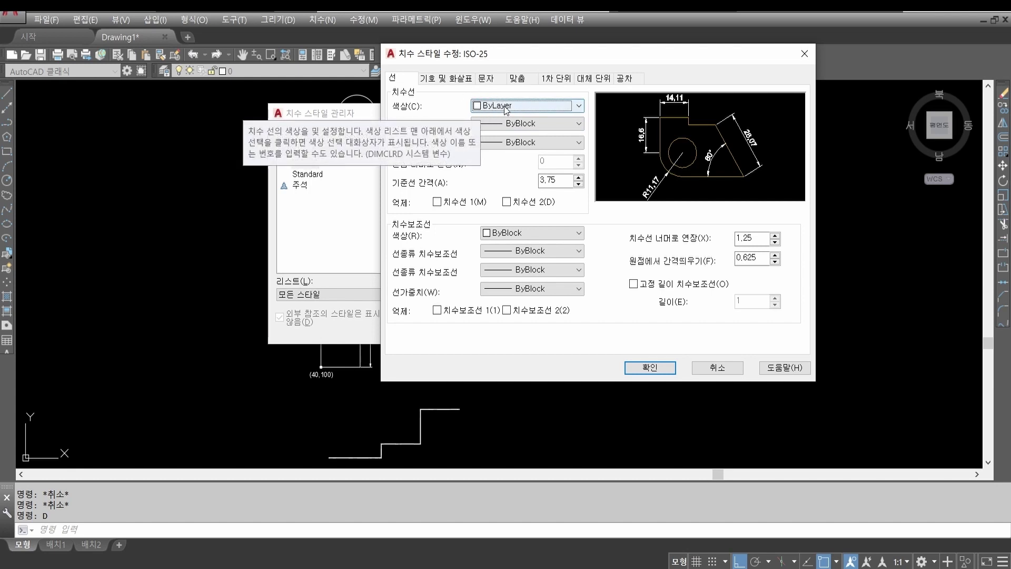
left_click(558, 123)
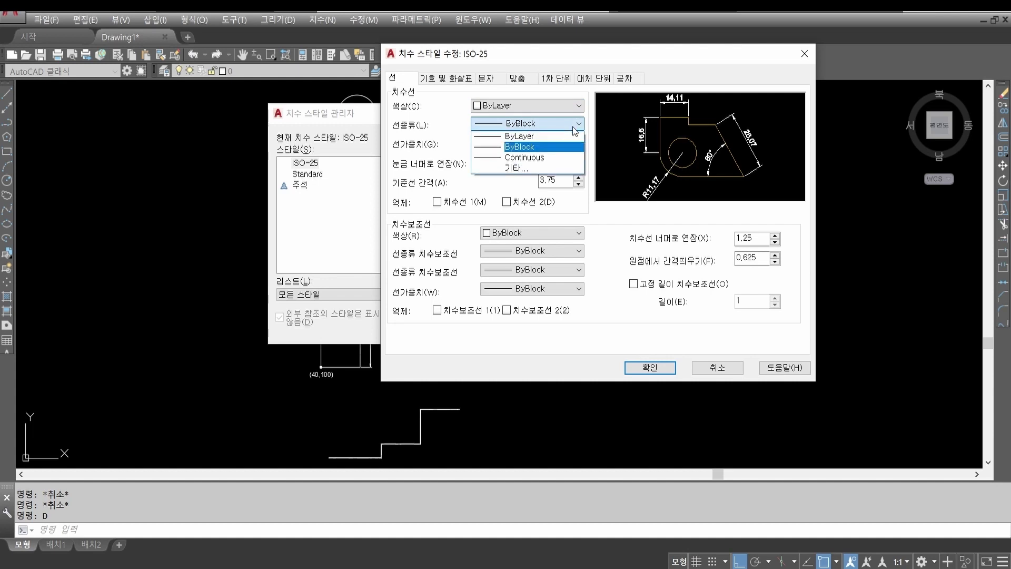
left_click(564, 137)
left_click(547, 141)
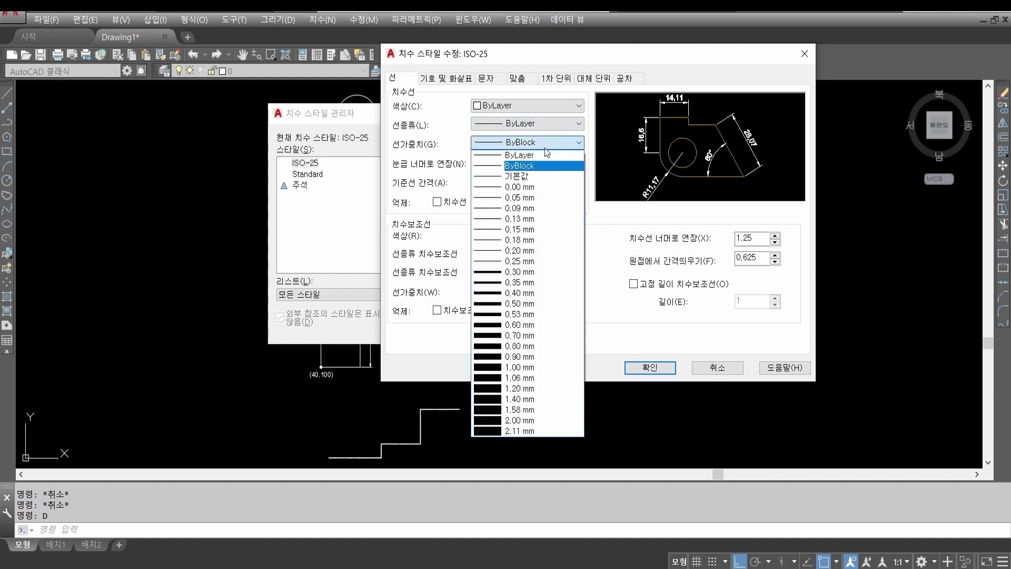
left_click(543, 154)
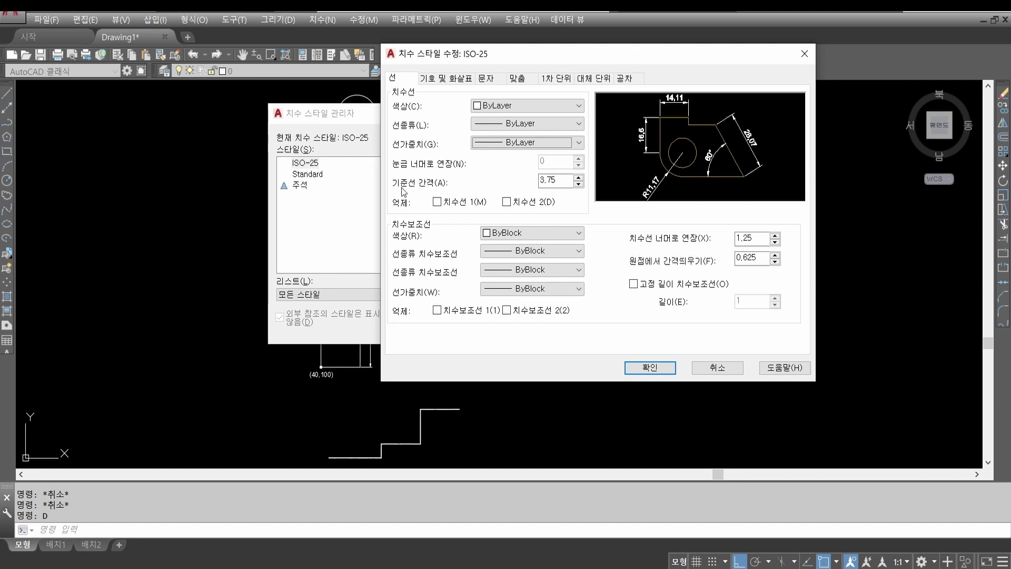
double_click(544, 180)
type("8")
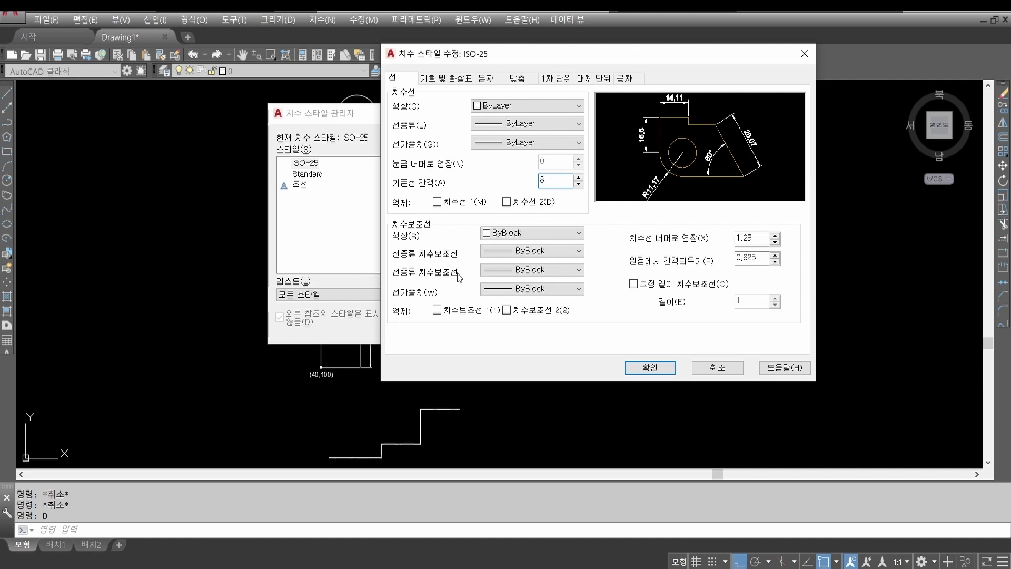
Set the extension lines' color, both extension line linetypes and the lineweight to ByLayer.
left_click(562, 233)
left_click(553, 244)
left_click(529, 251)
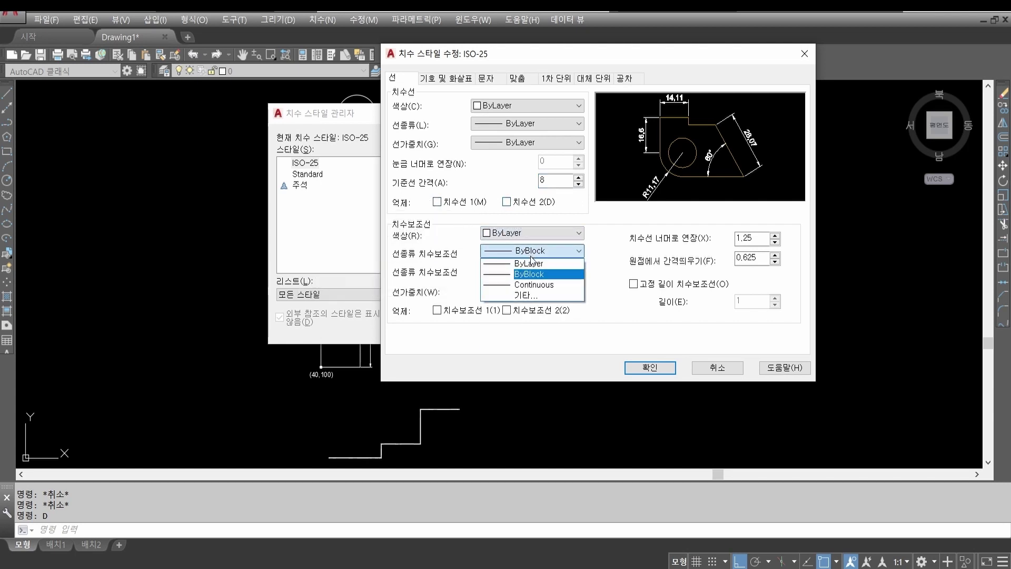
left_click(529, 262)
left_click(530, 270)
left_click(529, 282)
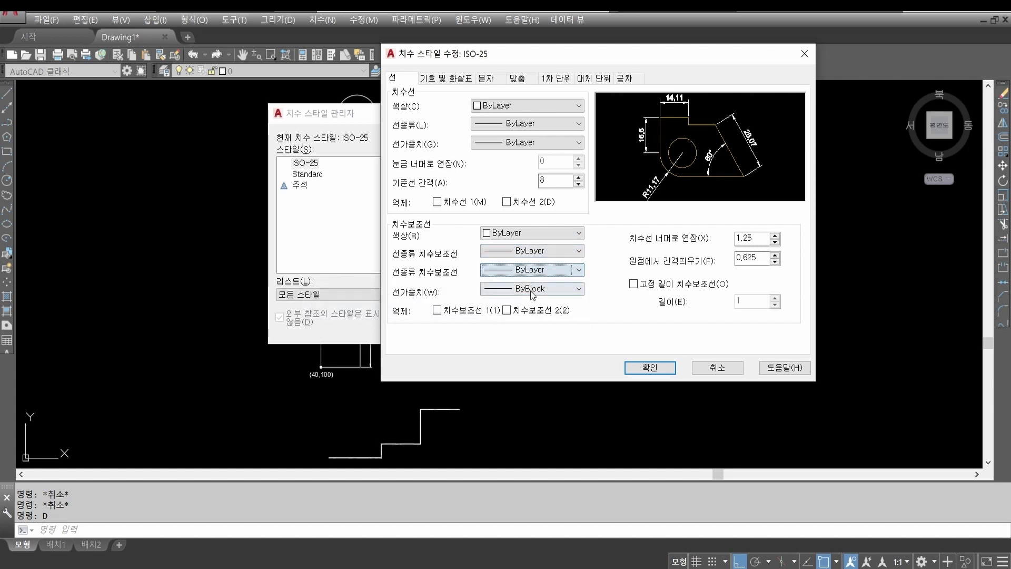
left_click(533, 291)
left_click(529, 301)
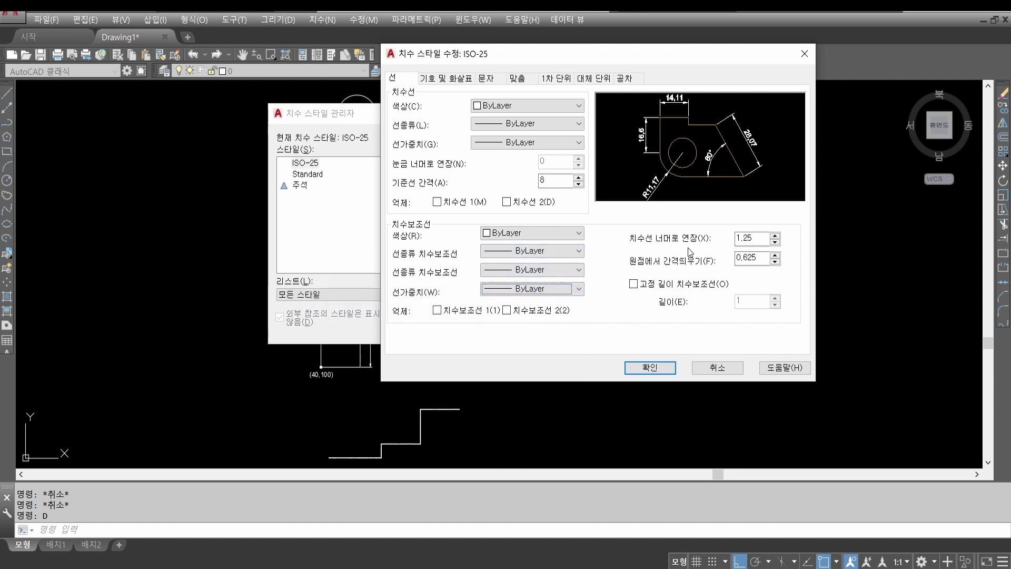
Set the extension lines to extend 2 beyond the dimension lines and their offset from origin to 1.
left_click_drag(756, 238, 713, 238)
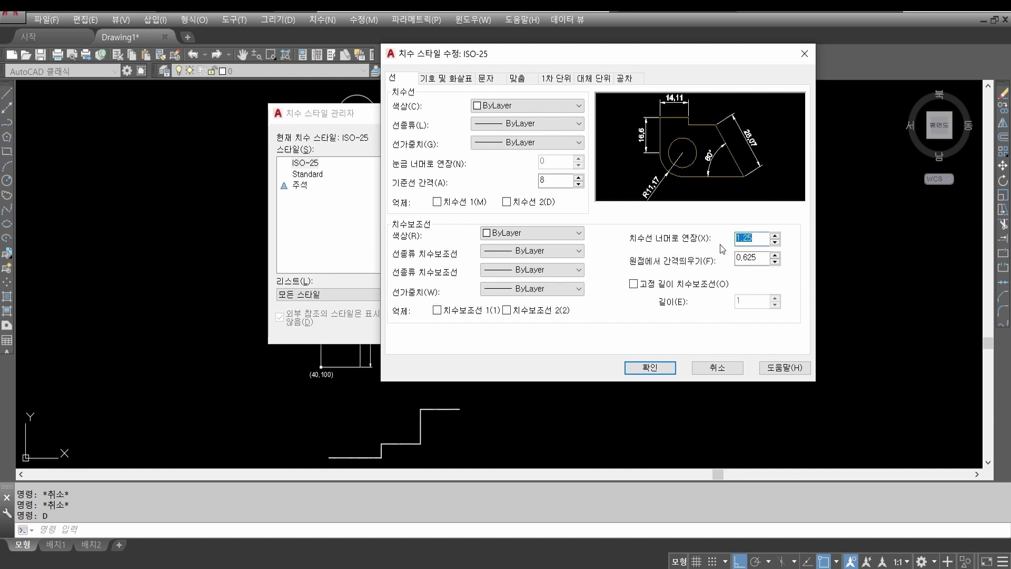
type("2")
left_click_drag(758, 258, 728, 256)
type("1")
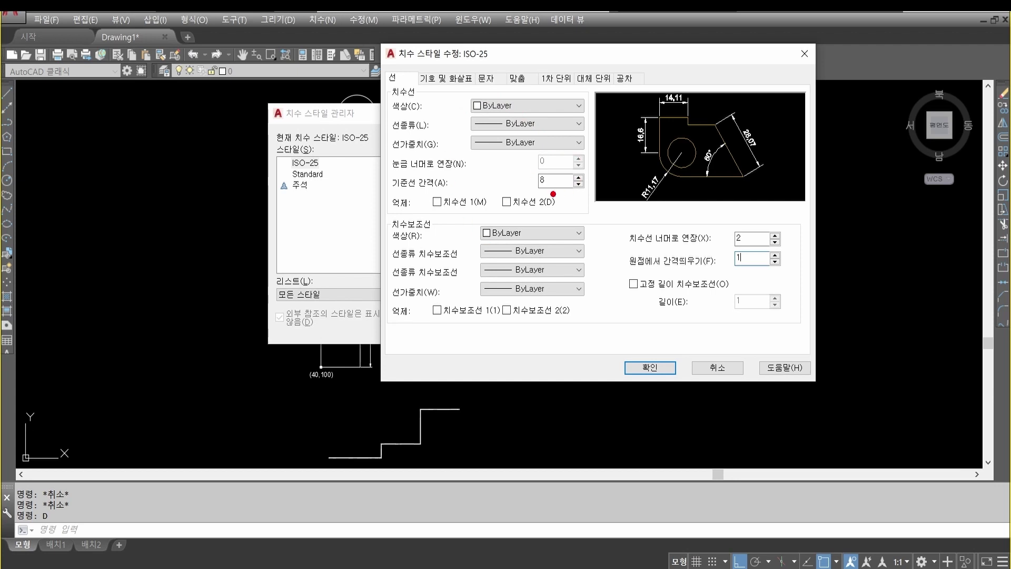
mouse_move(553, 194)
left_mouse_down()
mouse_move(527, 168)
mouse_move(556, 202)
left_mouse_up()
mouse_move(750, 240)
left_mouse_down()
mouse_move(712, 243)
mouse_move(737, 248)
mouse_move(737, 273)
mouse_move(748, 273)
mouse_move(735, 287)
left_mouse_up()
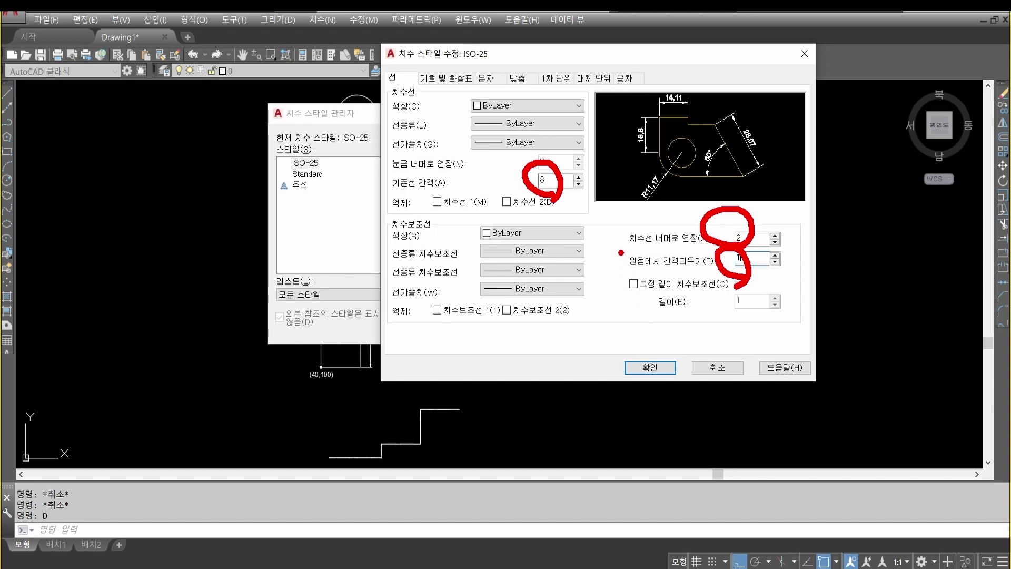
key("Escape")
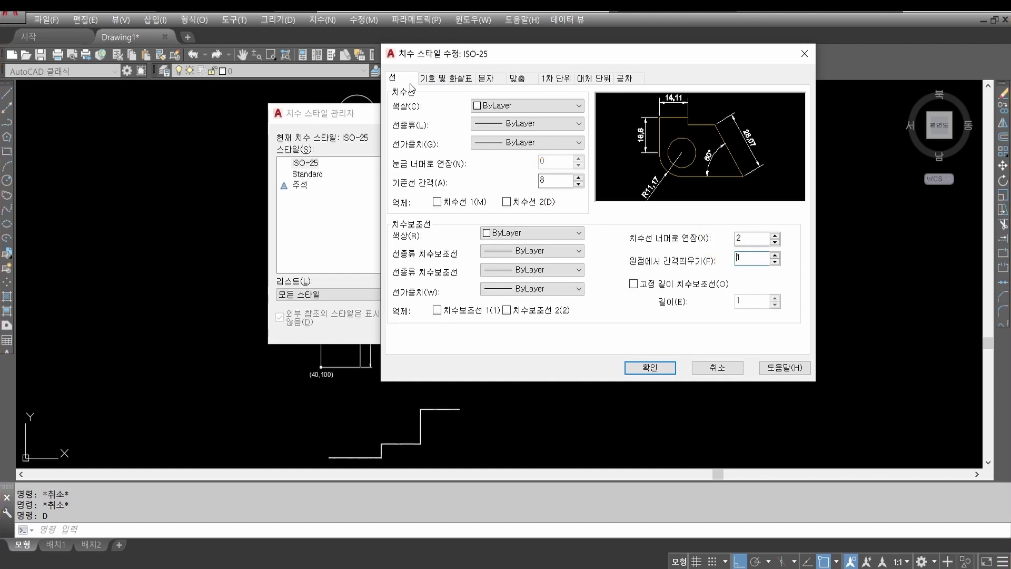
Display the symbols and arrows settings of the ISO-25 dimension style.
left_click(450, 83)
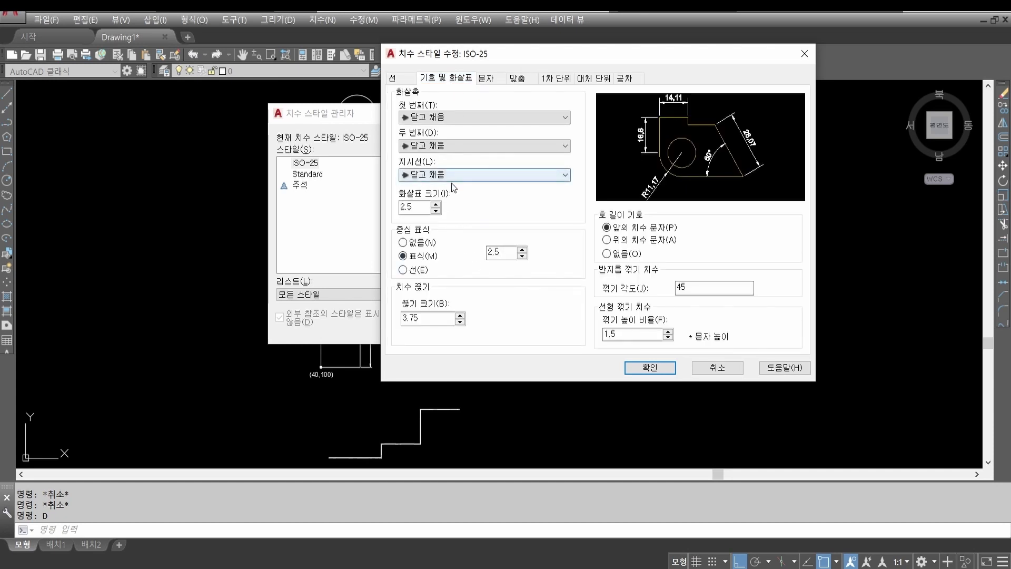
key("ctrl+2")
left_click_drag(88, 136, 89, 225)
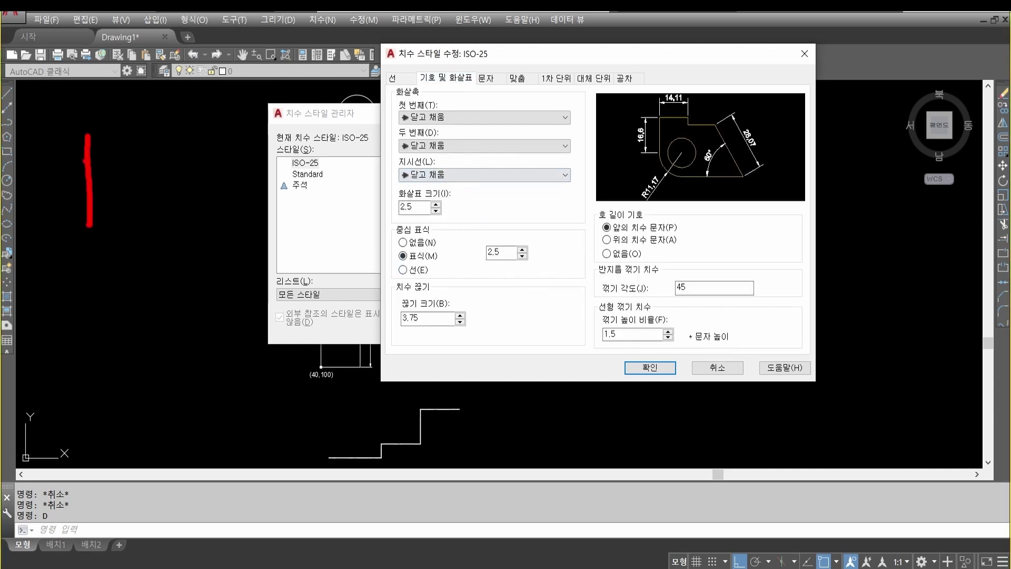
mouse_move(84, 159)
left_mouse_down()
mouse_move(263, 158)
mouse_move(265, 216)
left_mouse_up()
mouse_move(252, 136)
left_mouse_down()
mouse_move(266, 158)
mouse_move(252, 176)
left_mouse_up()
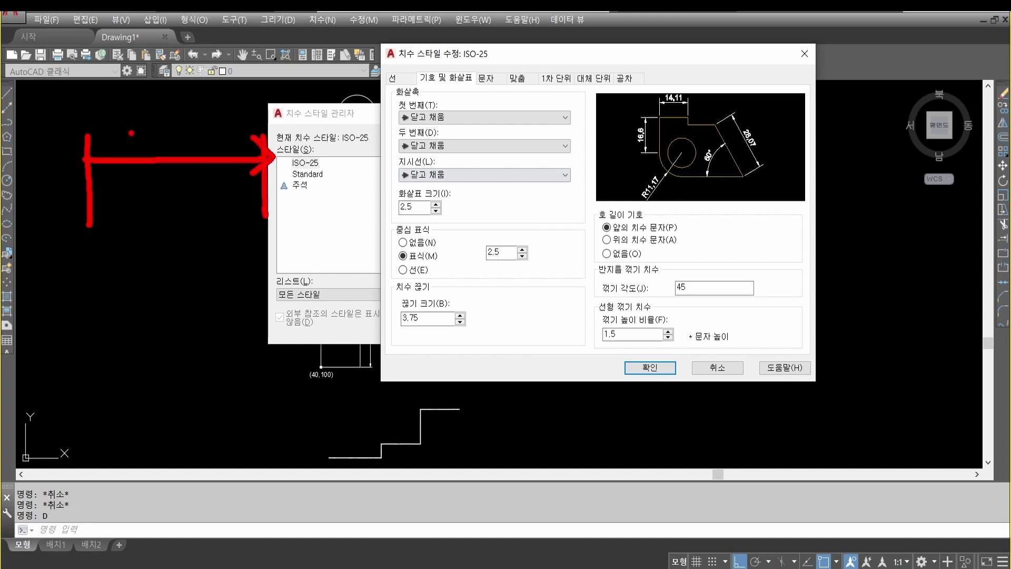
mouse_move(109, 141)
left_mouse_down()
mouse_move(99, 150)
mouse_move(108, 171)
mouse_move(80, 150)
mouse_move(95, 196)
mouse_move(131, 171)
mouse_move(107, 181)
left_mouse_up()
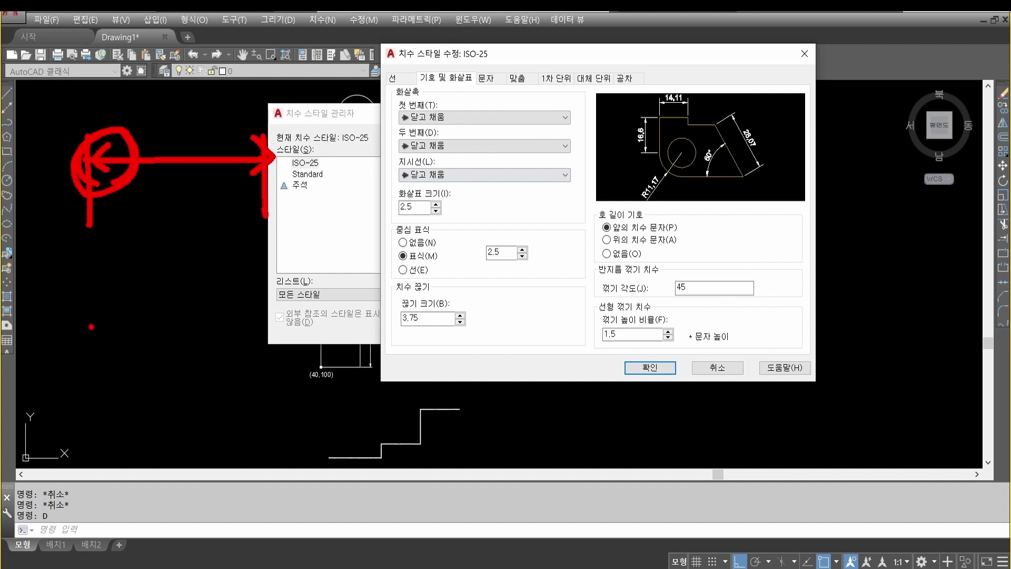
mouse_move(124, 279)
left_mouse_down()
mouse_move(94, 378)
mouse_move(208, 372)
mouse_move(158, 267)
mouse_move(112, 273)
left_mouse_up()
left_click_drag(182, 271, 229, 228)
left_click_drag(172, 254, 177, 280)
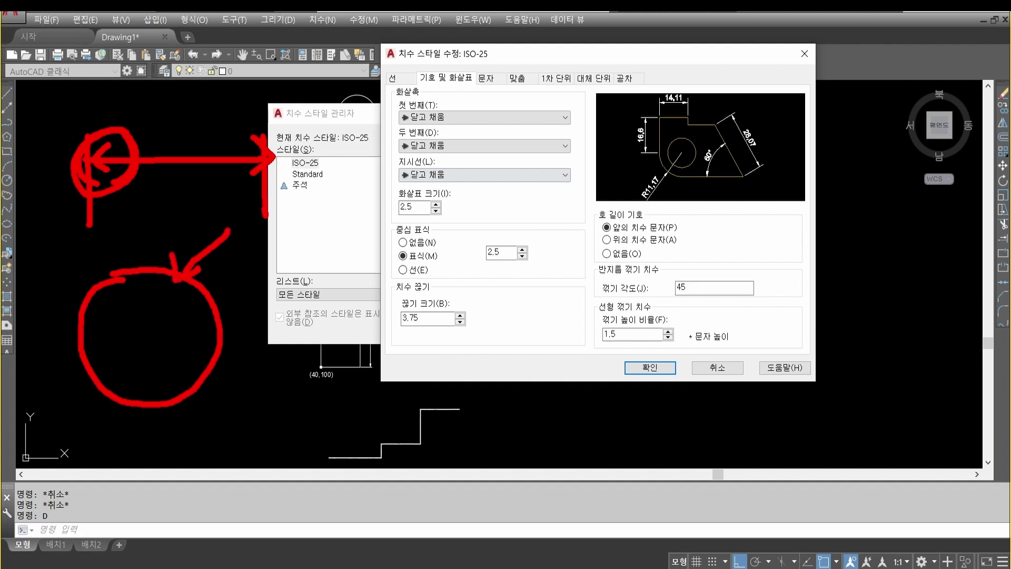
mouse_move(140, 337)
left_mouse_down()
mouse_move(157, 335)
mouse_move(147, 346)
mouse_move(120, 326)
mouse_move(164, 333)
mouse_move(145, 359)
left_mouse_up()
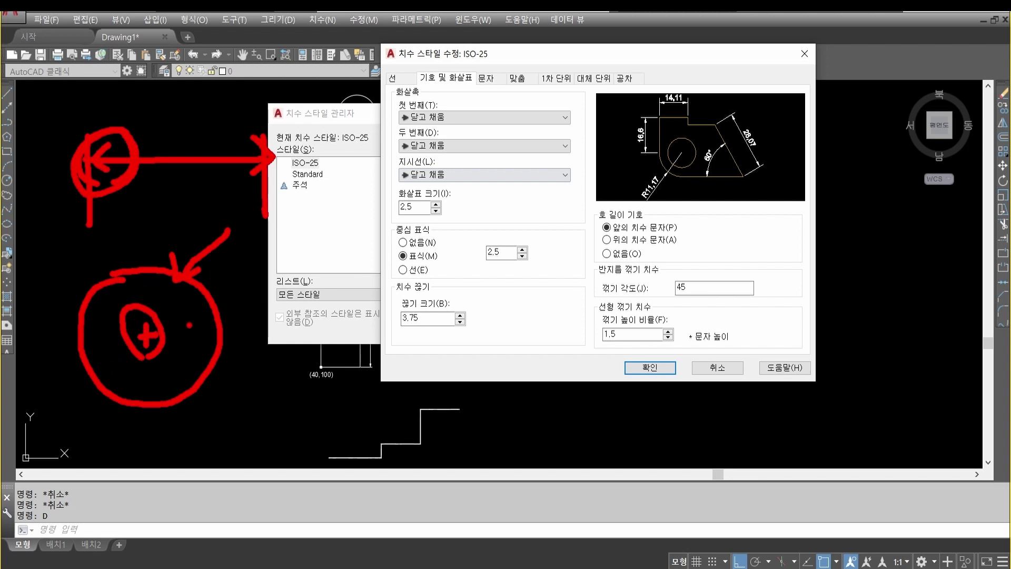
left_click_drag(390, 298, 430, 294)
key("Escape")
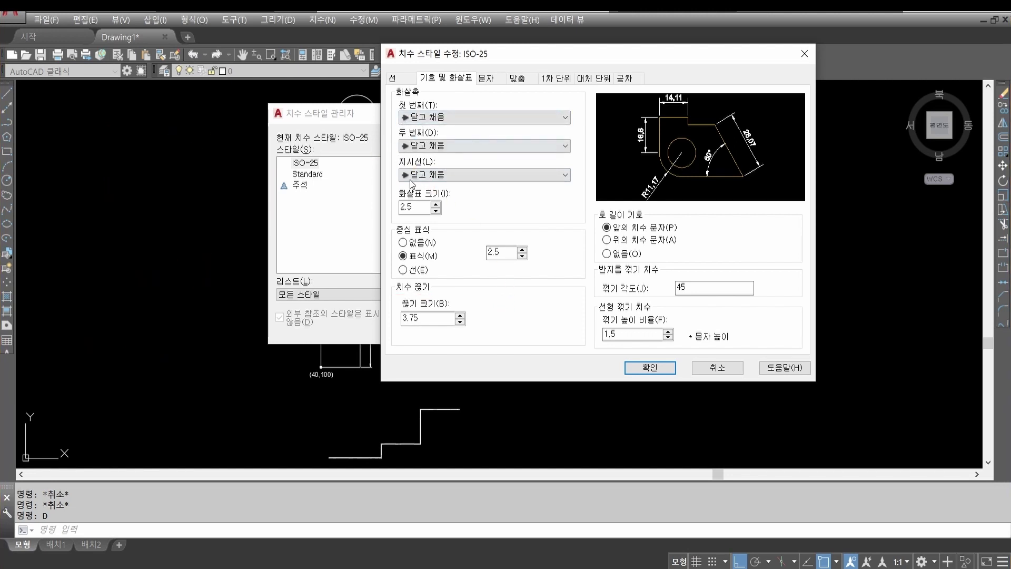
Set the dimension arrow size to 3.5 and the center marks to None.
double_click(413, 206)
type("3")
left_click(403, 243)
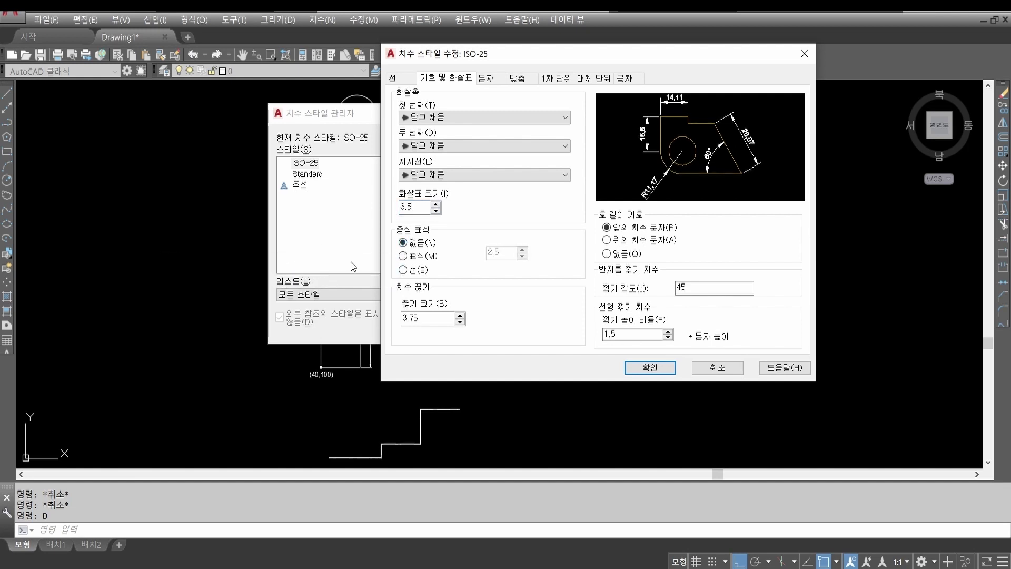
left_click_drag(419, 318, 406, 319)
left_click(424, 317)
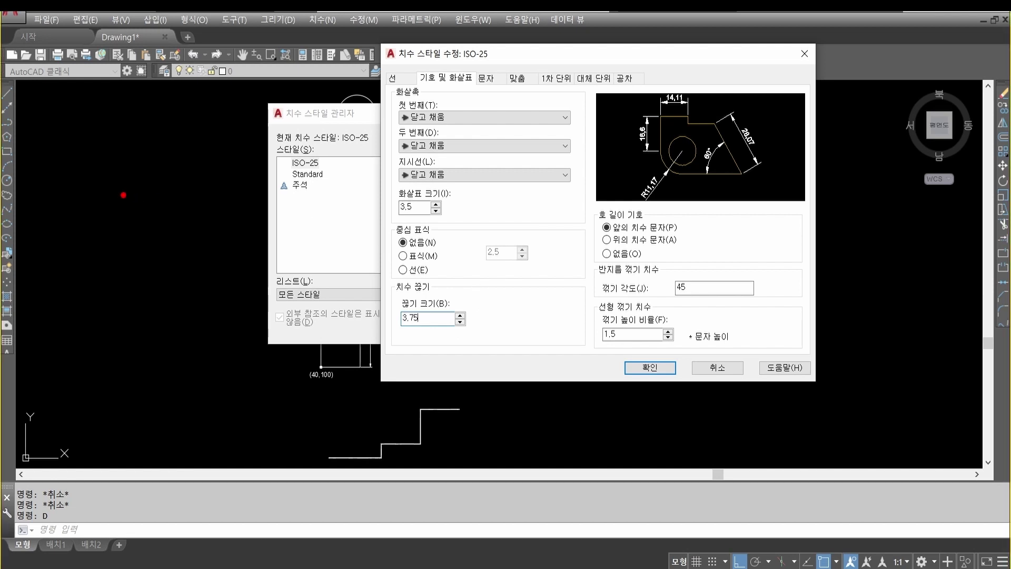
left_click_drag(49, 141, 49, 265)
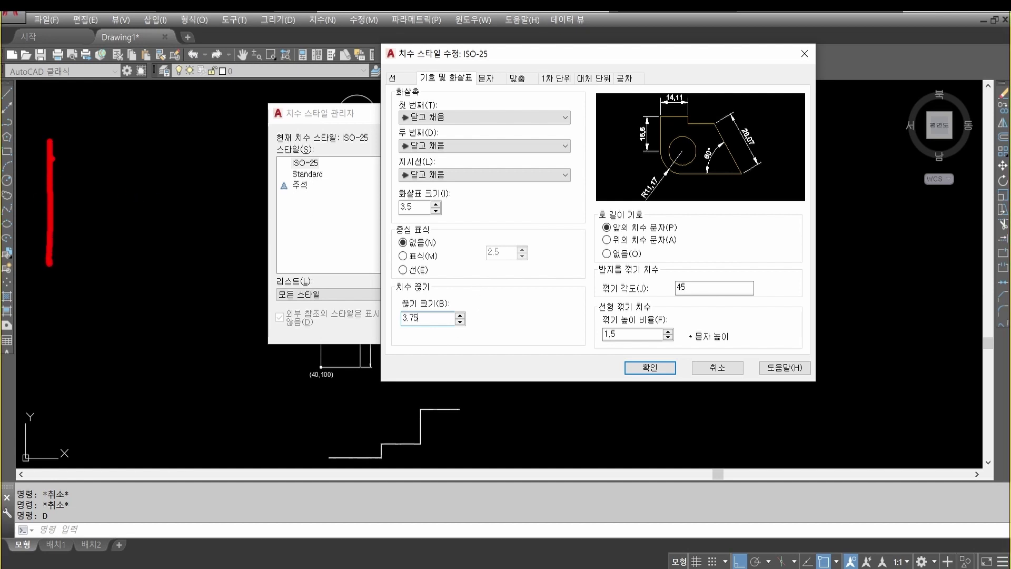
left_click_drag(52, 159, 237, 157)
left_click_drag(235, 139, 233, 258)
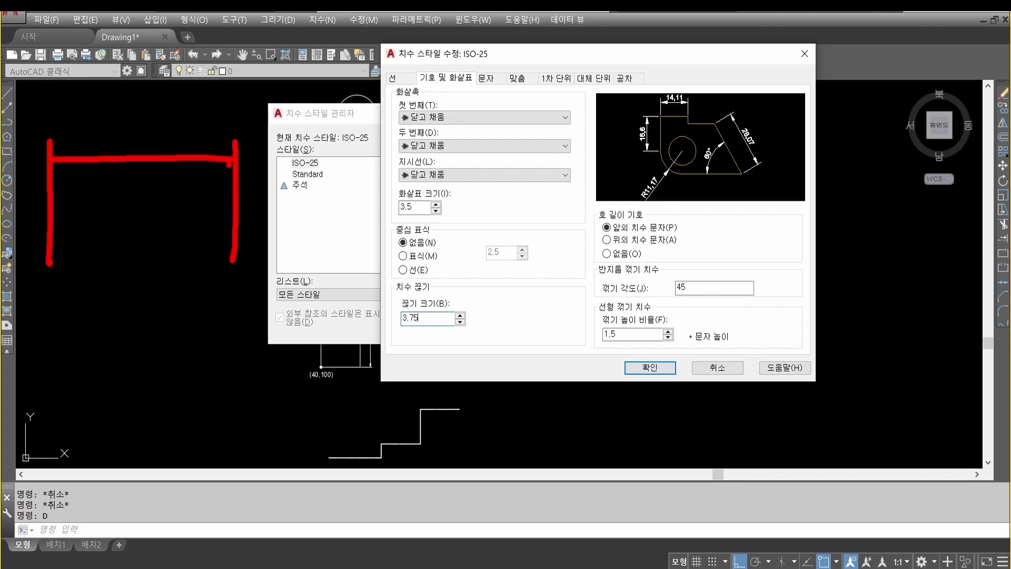
mouse_move(77, 148)
left_mouse_down()
mouse_move(61, 165)
mouse_move(71, 168)
left_mouse_up()
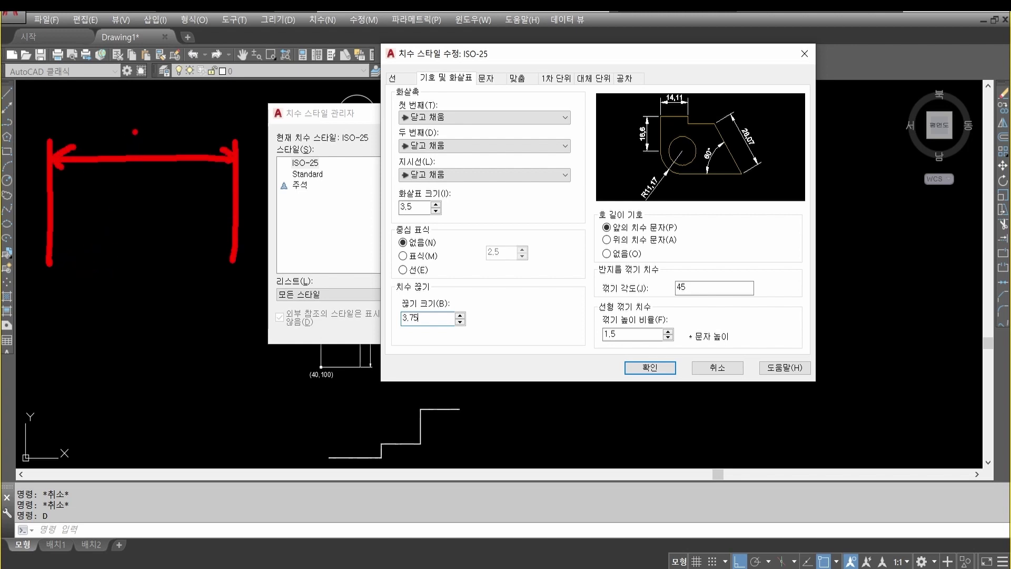
left_click_drag(142, 110, 139, 270)
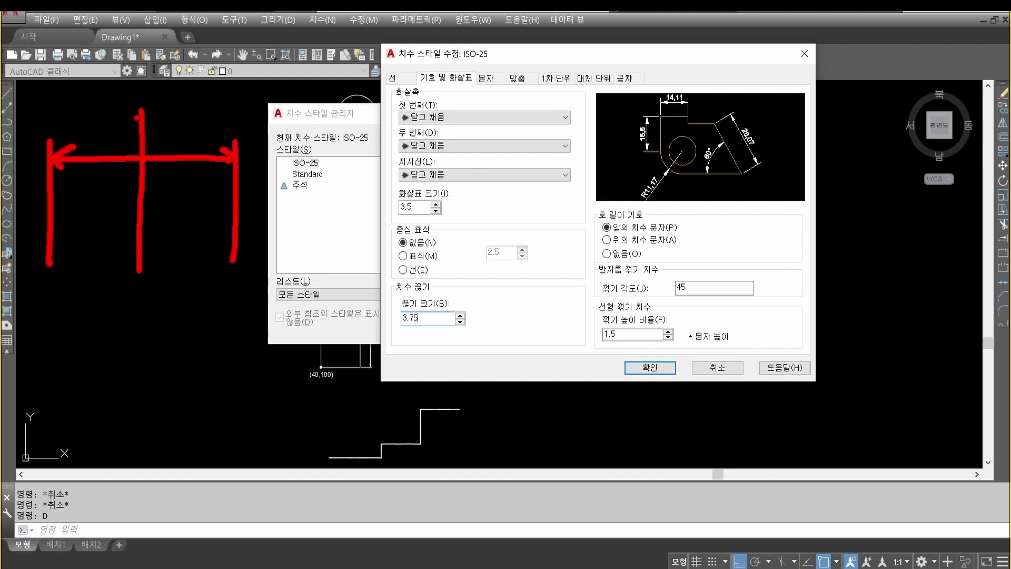
mouse_move(143, 117)
left_mouse_down()
mouse_move(347, 119)
mouse_move(347, 276)
left_mouse_up()
mouse_move(333, 101)
left_mouse_down()
mouse_move(346, 116)
mouse_move(322, 133)
left_mouse_up()
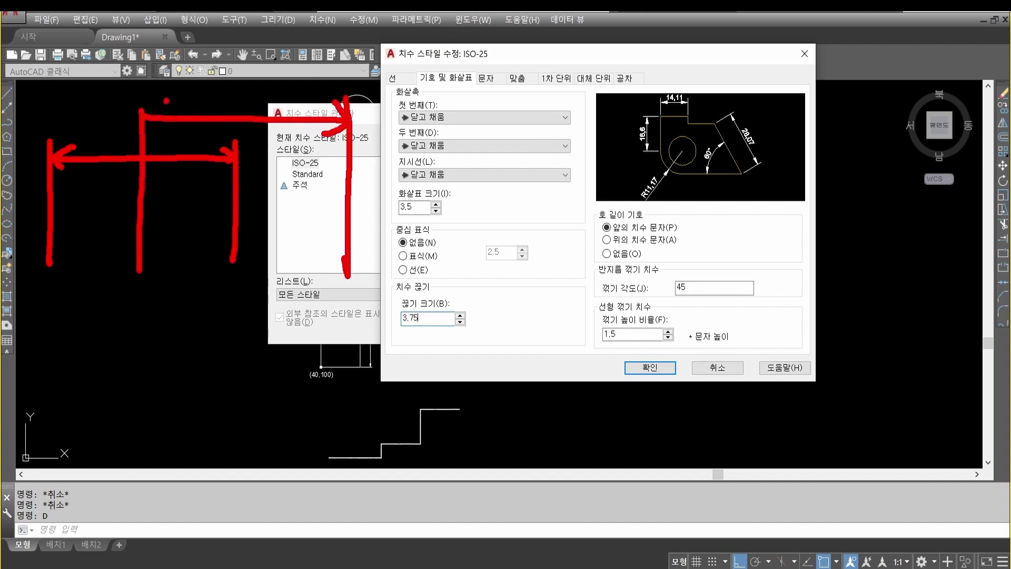
left_click_drag(167, 102, 143, 117)
left_click_drag(143, 119, 169, 133)
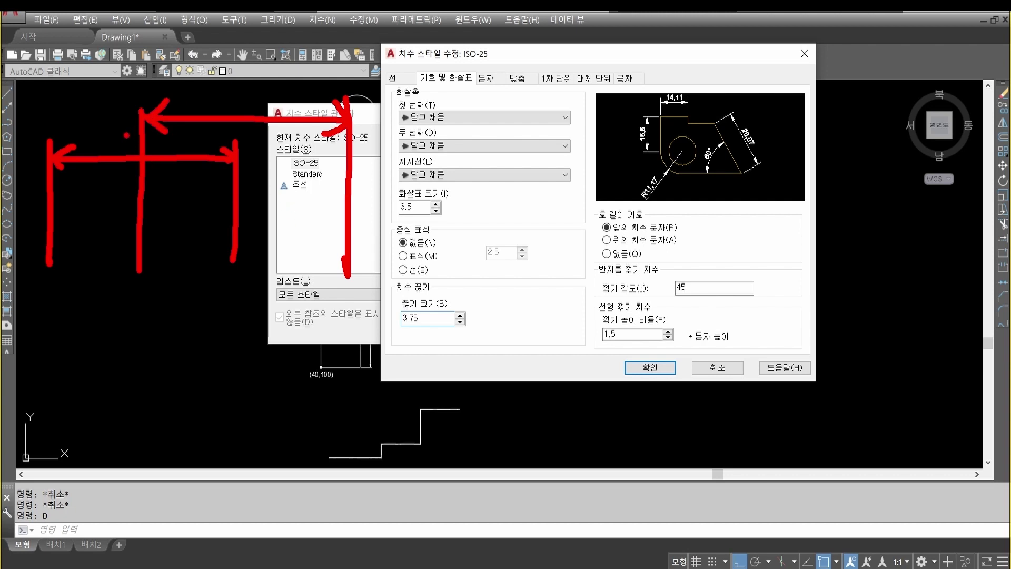
left_click_drag(126, 136, 127, 155)
mouse_move(157, 132)
left_mouse_down()
mouse_move(147, 141)
mouse_move(162, 135)
mouse_move(153, 129)
left_mouse_up()
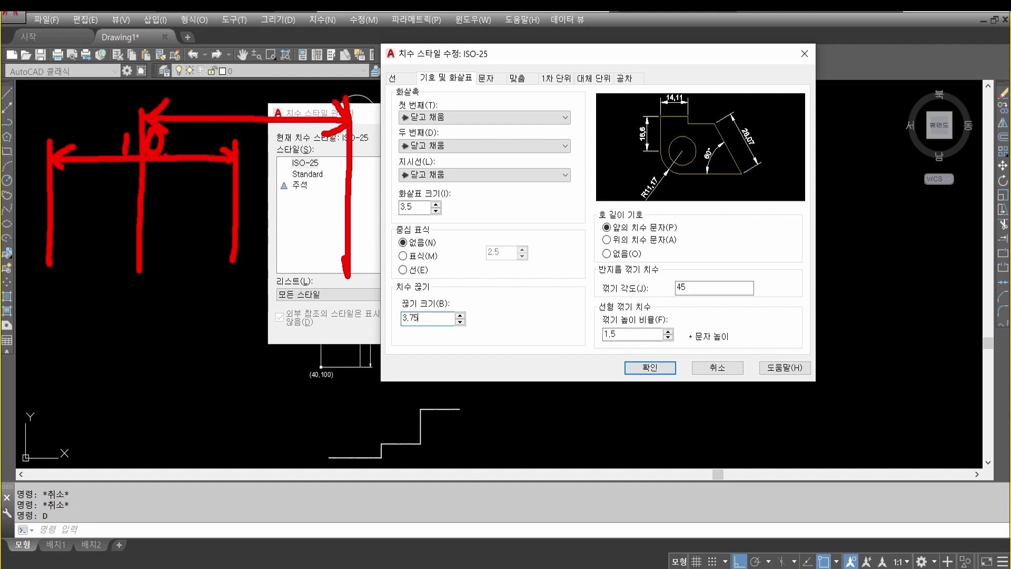
left_click(135, 148)
left_click(128, 121)
left_click_drag(127, 179, 156, 180)
mouse_move(129, 152)
left_mouse_down()
mouse_move(97, 189)
mouse_move(134, 122)
mouse_move(108, 187)
left_mouse_up()
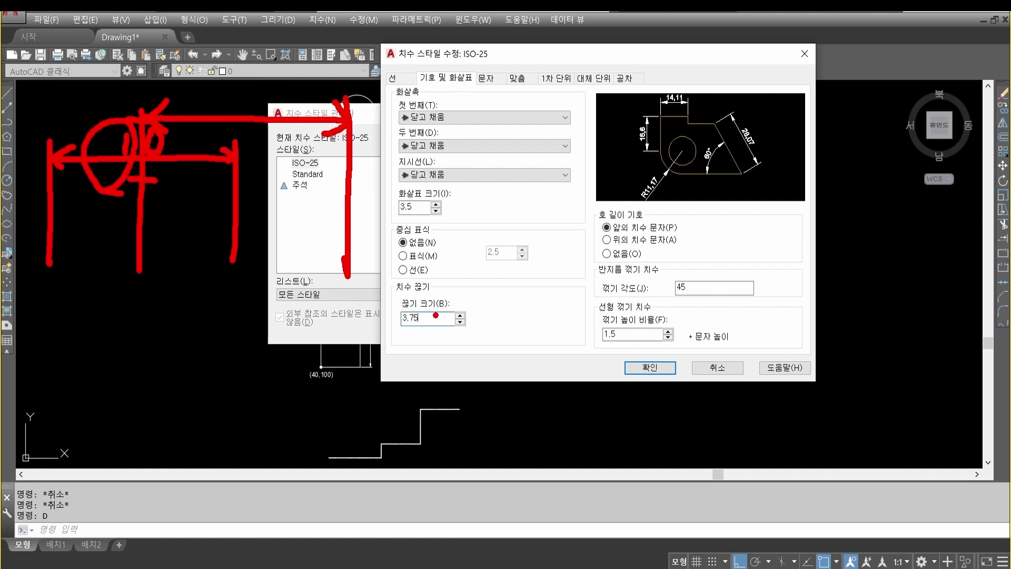
key("Escape")
Display the text settings of the ISO-25 dimension style.
double_click(410, 317)
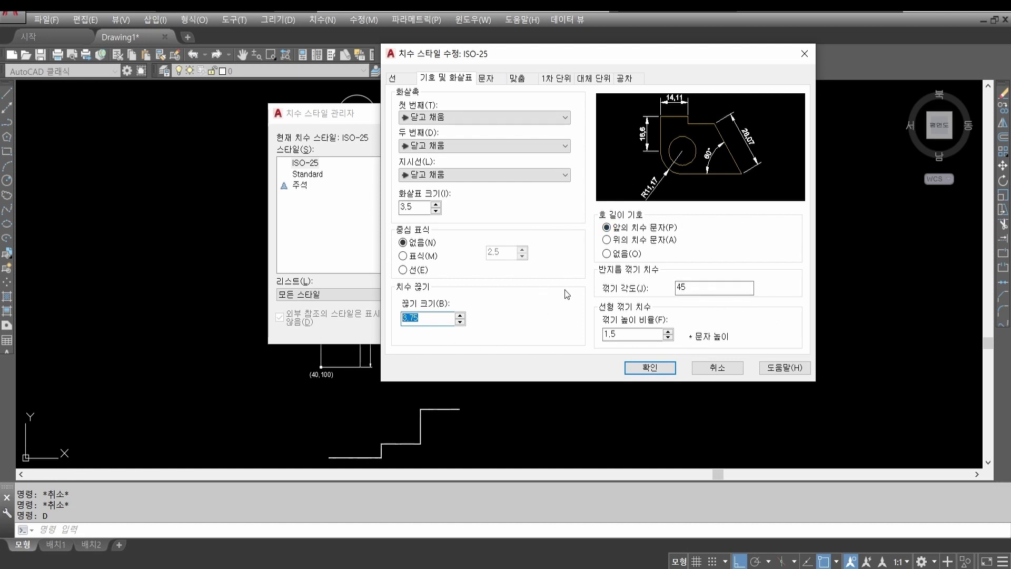
left_click(486, 80)
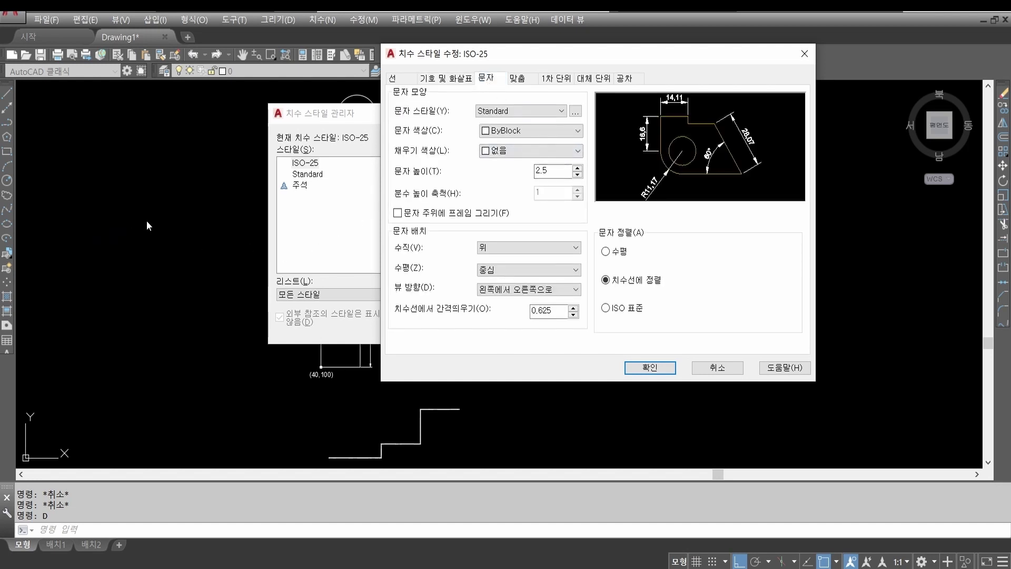
left_click_drag(83, 130, 102, 137)
left_click_drag(107, 146, 129, 185)
left_click(125, 135)
left_click_drag(161, 116, 151, 140)
left_click_drag(161, 135, 183, 145)
left_click_drag(150, 168, 253, 161)
left_click_drag(205, 154, 204, 226)
mouse_move(140, 259)
left_mouse_down()
mouse_move(241, 236)
mouse_move(207, 87)
mouse_move(214, 247)
left_mouse_up()
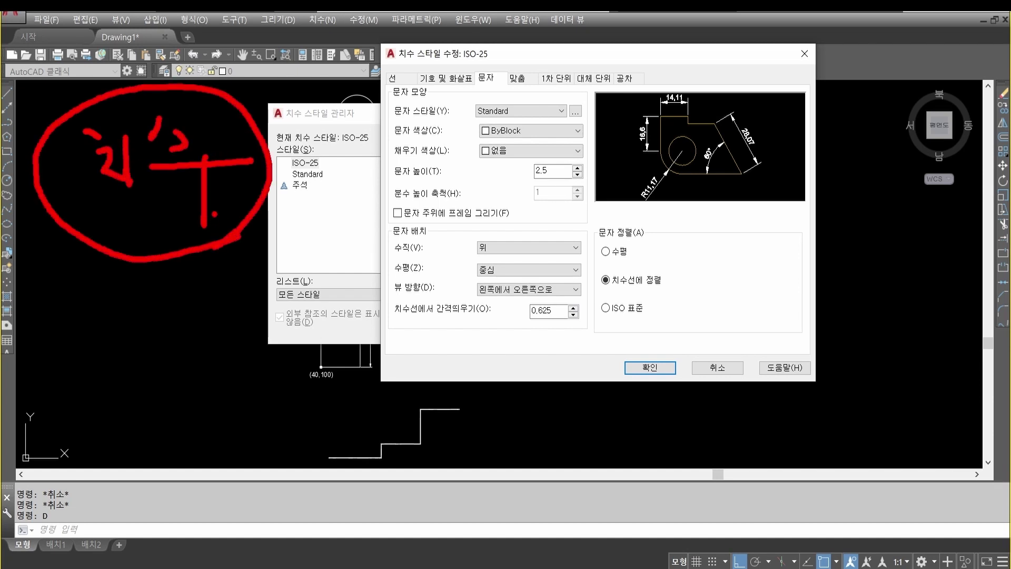
key("Escape")
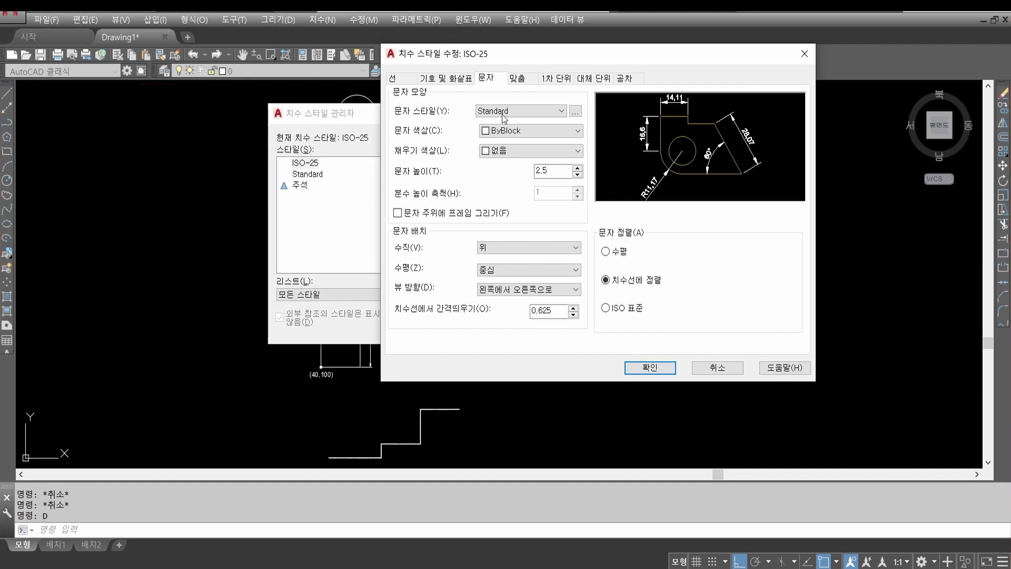
Set the dimension text color to yellow.
left_click(544, 128)
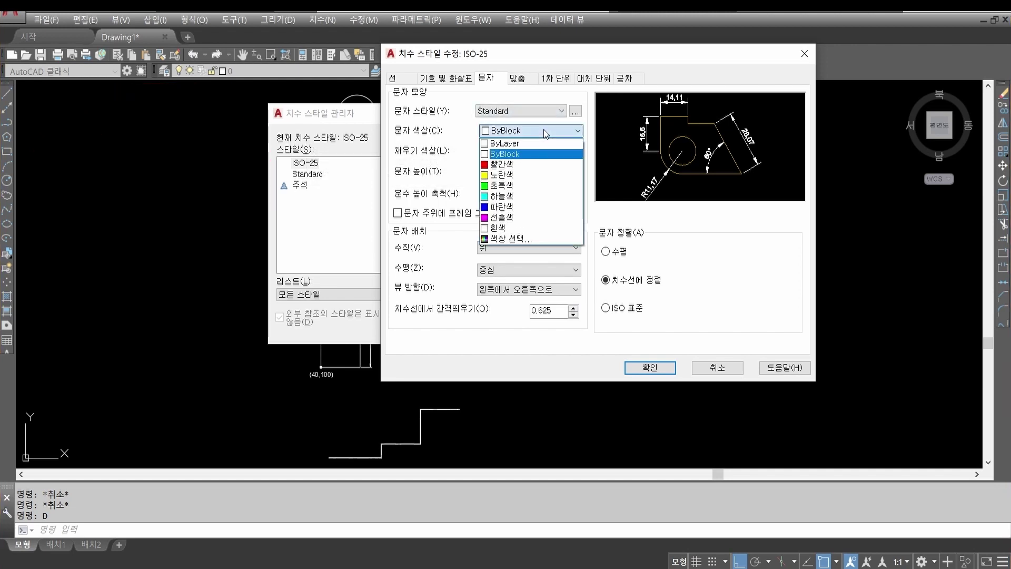
left_click(538, 175)
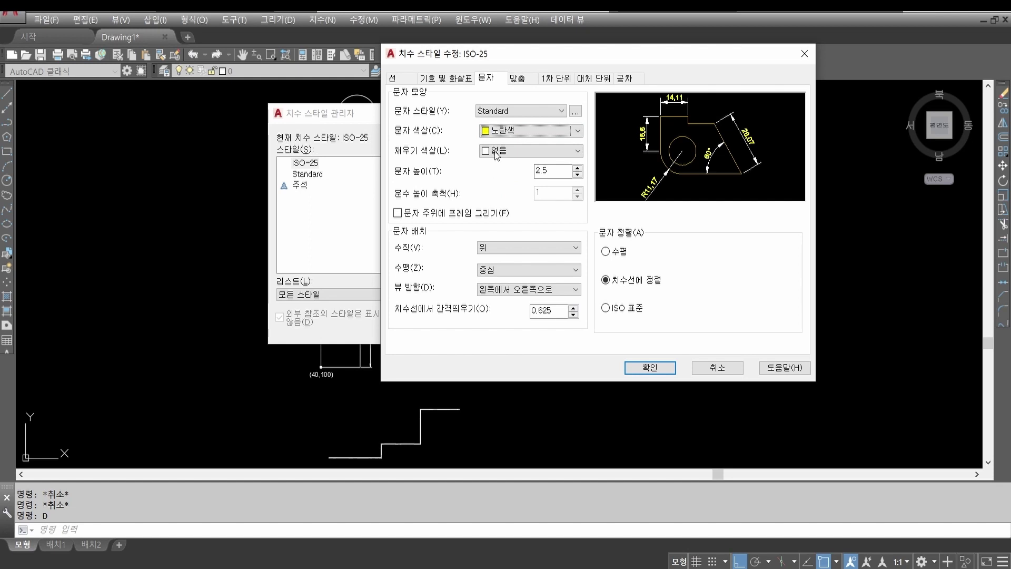
left_click(568, 132)
left_click(567, 133)
Set the dimension text height to 3.5 and the text's offset from the dimension line to 1.
double_click(548, 170)
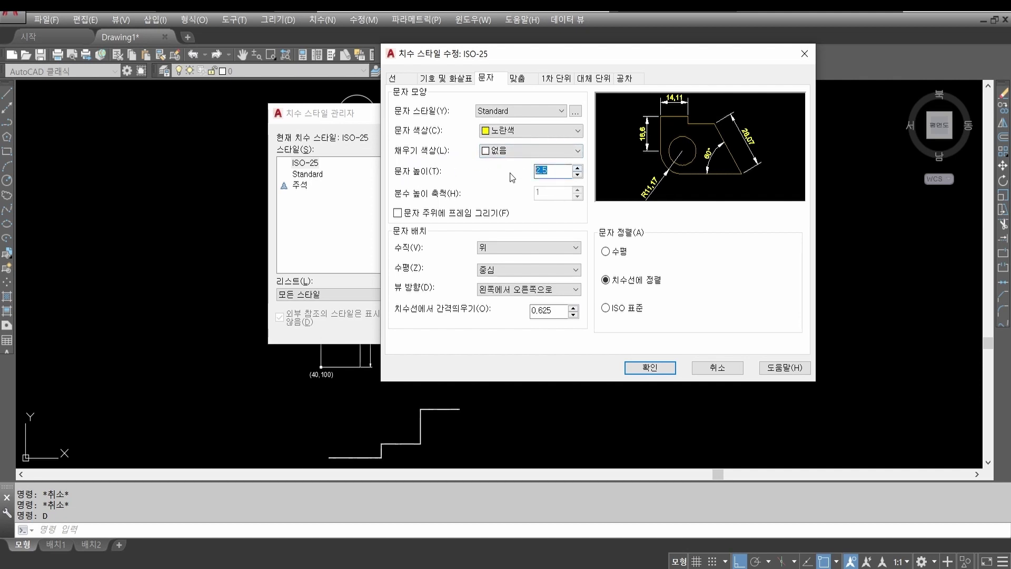
type("3.5")
double_click(548, 311)
type("1")
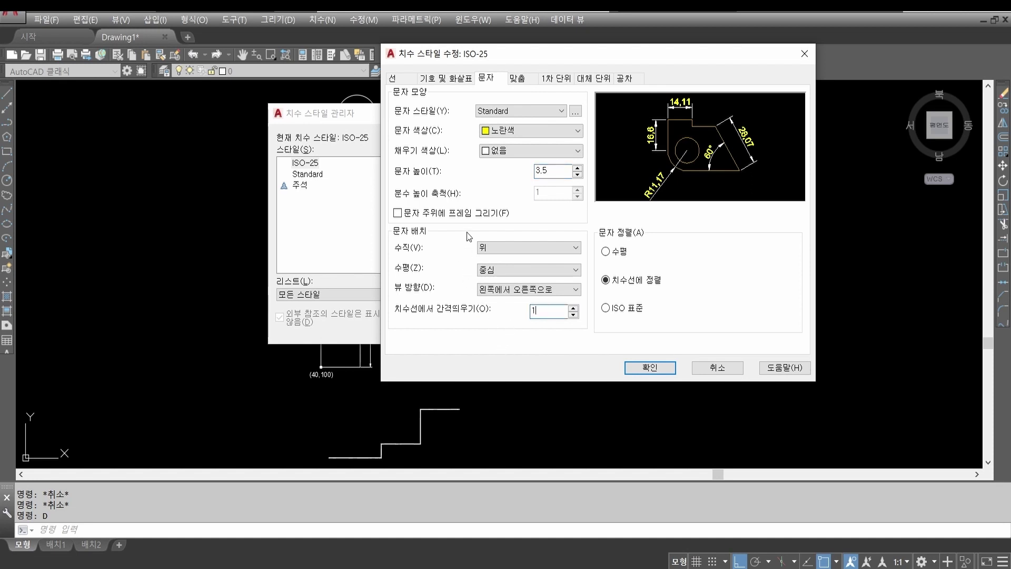
left_click(564, 173)
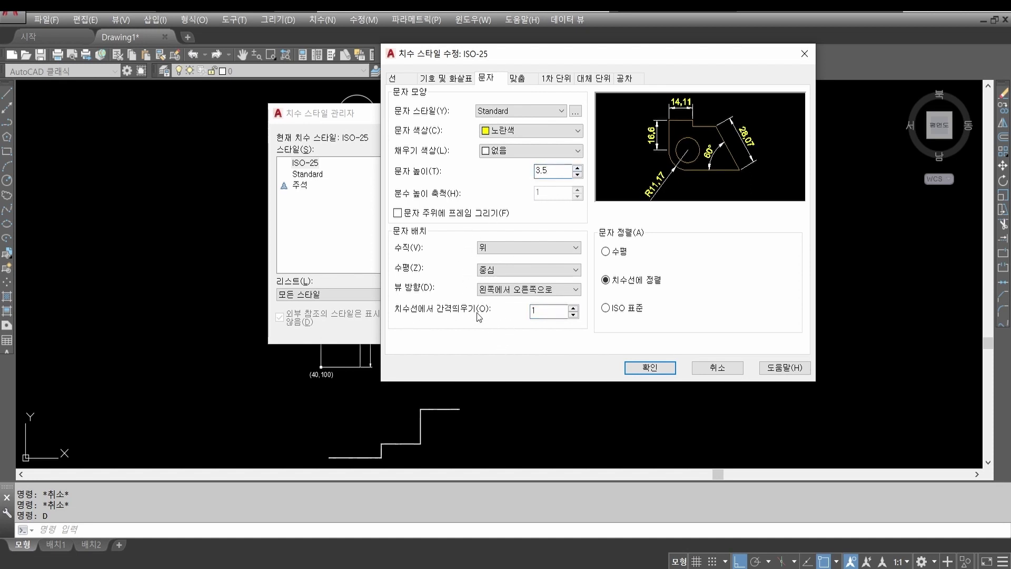
left_click(527, 289)
left_click(526, 298)
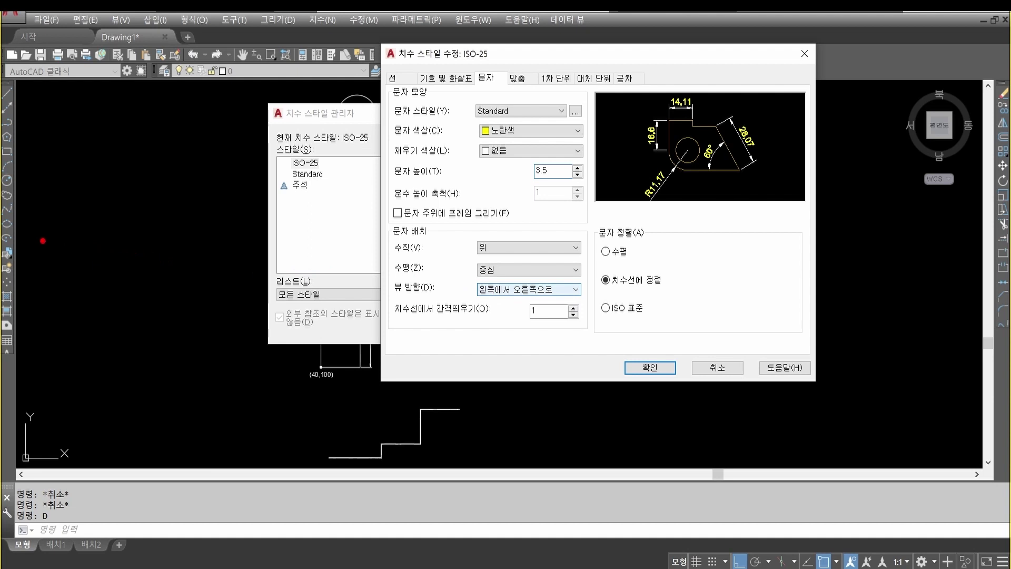
left_click_drag(43, 240, 252, 243)
left_click_drag(252, 200, 251, 348)
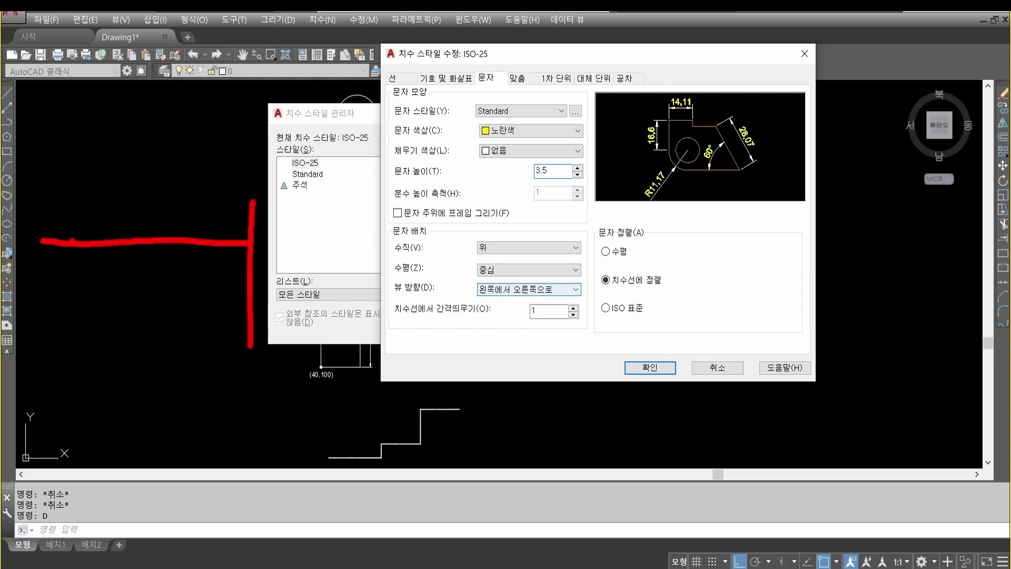
left_click_drag(38, 206, 35, 342)
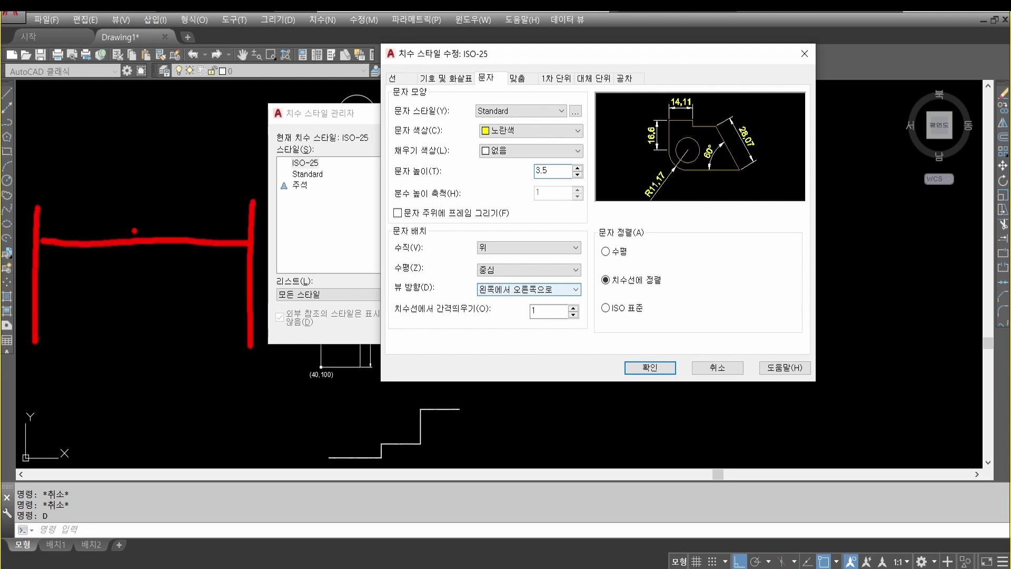
left_click_drag(126, 185, 109, 227)
mouse_move(149, 184)
left_mouse_down()
mouse_move(169, 204)
mouse_move(145, 182)
left_mouse_up()
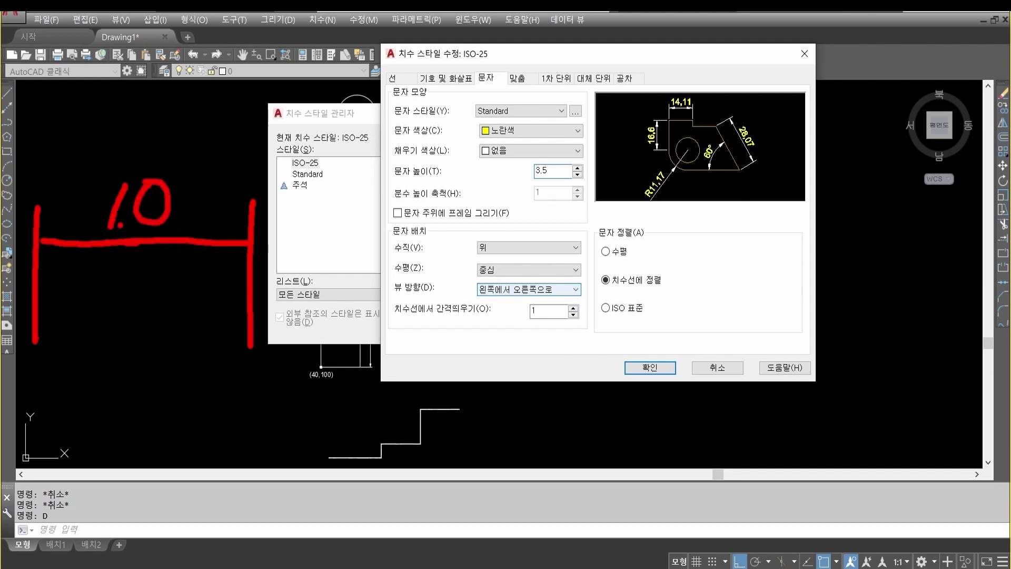
mouse_move(174, 220)
left_mouse_down()
mouse_move(212, 218)
mouse_move(196, 251)
mouse_move(205, 232)
left_mouse_up()
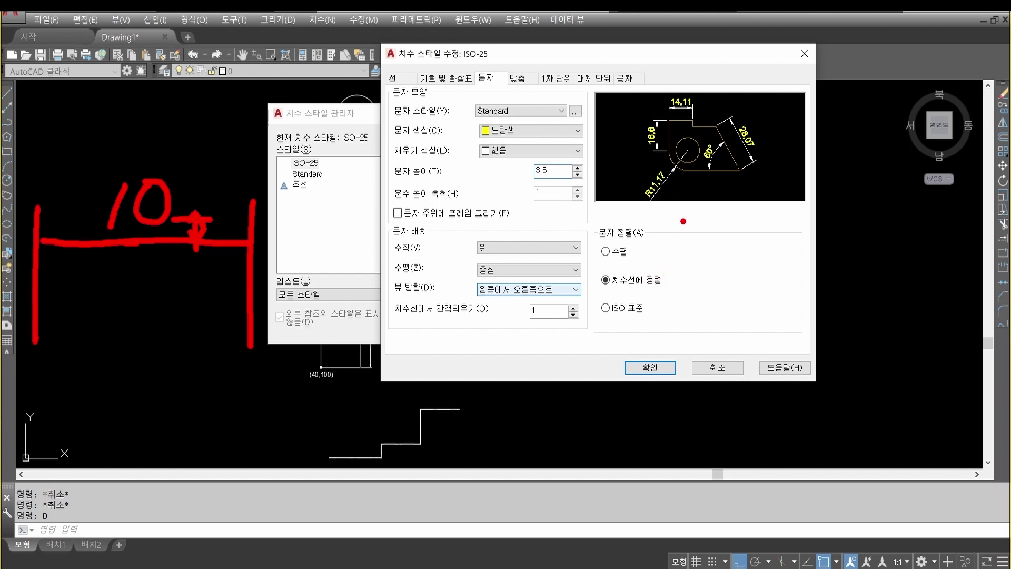
mouse_move(109, 161)
left_mouse_down()
mouse_move(80, 151)
mouse_move(117, 60)
mouse_move(184, 153)
mouse_move(96, 163)
left_mouse_up()
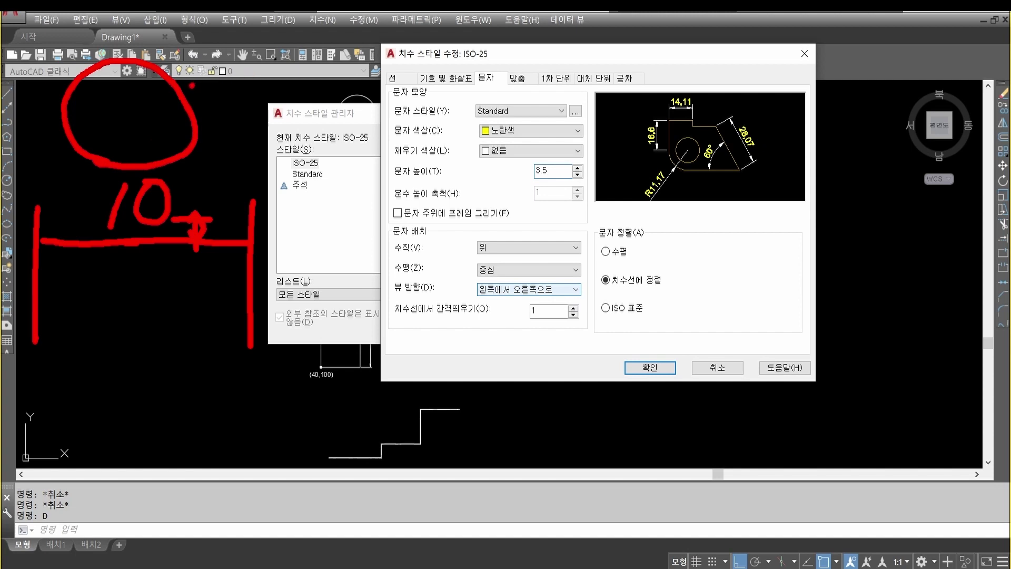
mouse_move(180, 74)
left_mouse_down()
mouse_move(202, 43)
mouse_move(235, 43)
left_mouse_up()
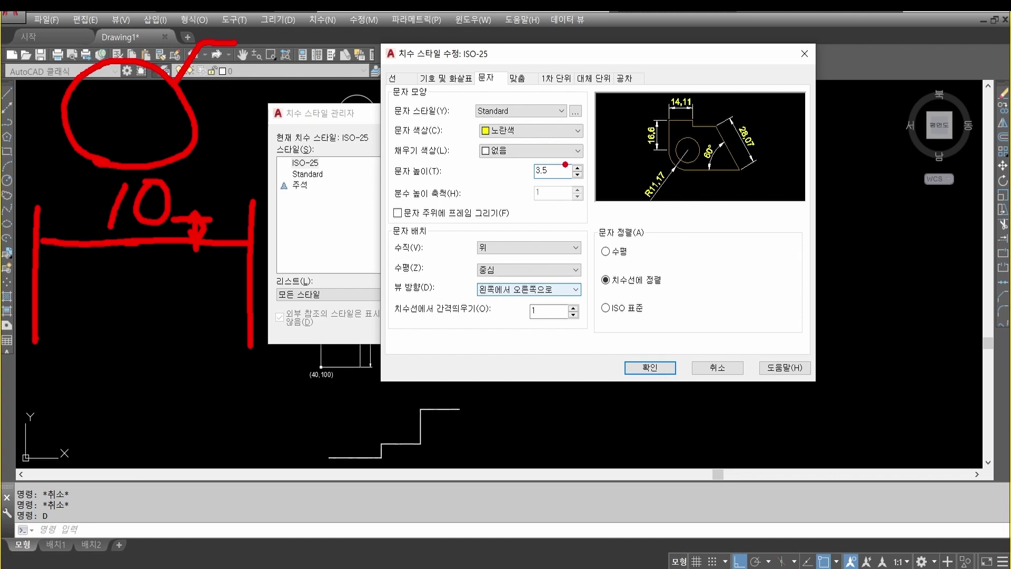
mouse_move(673, 210)
left_mouse_down()
mouse_move(634, 158)
mouse_move(679, 161)
mouse_move(667, 209)
left_mouse_up()
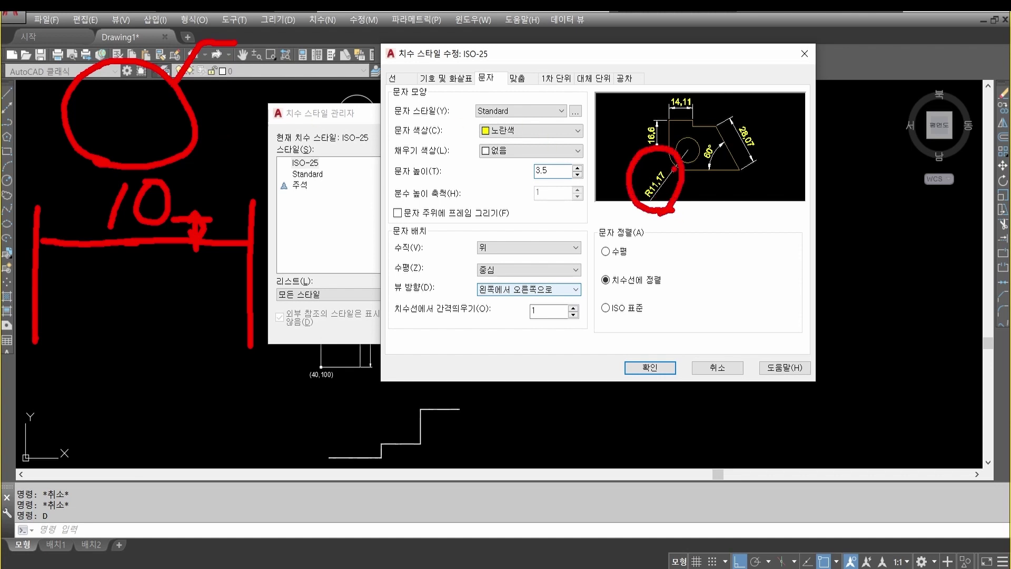
mouse_move(674, 168)
left_mouse_down()
mouse_move(659, 188)
mouse_move(610, 181)
left_mouse_up()
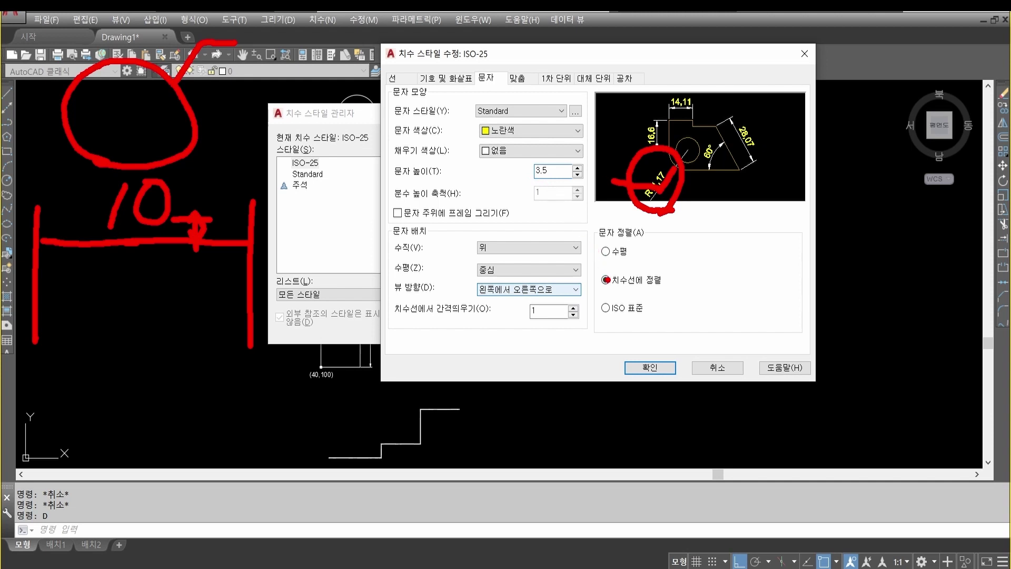
key("Escape")
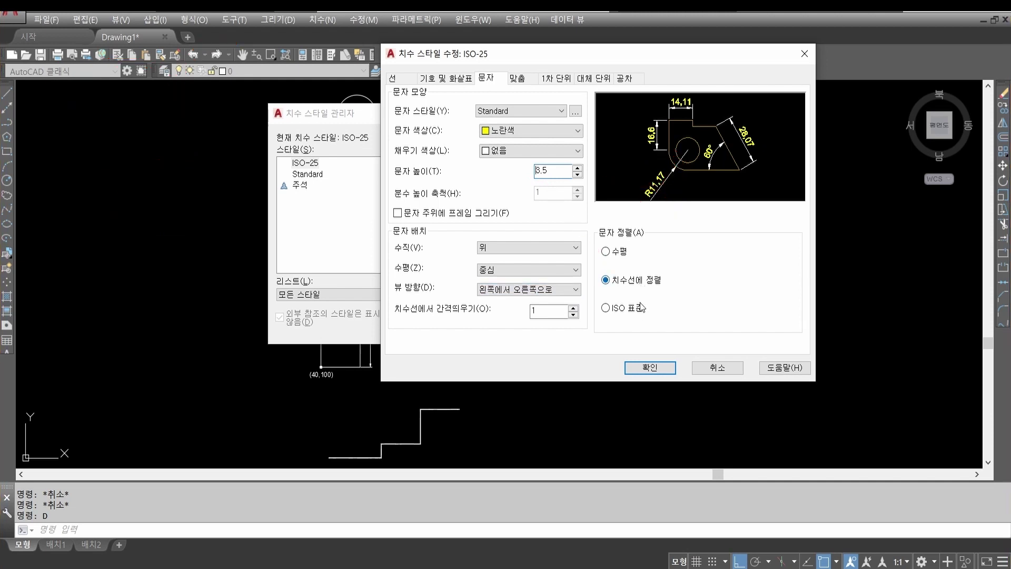
Try the ISO standard text alignment, and switch the text back to aligned with the dimension line.
left_click(605, 309)
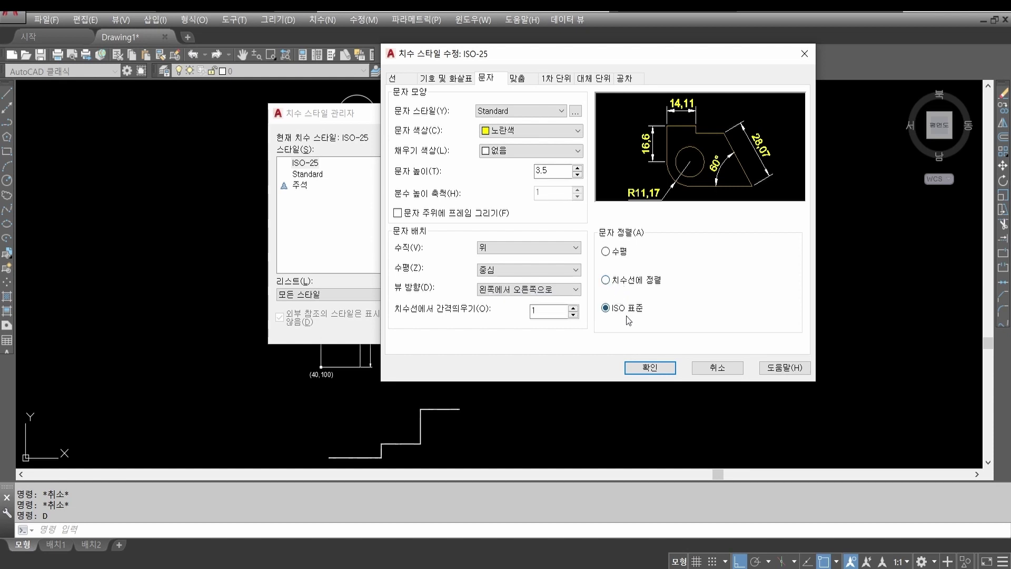
left_click(605, 280)
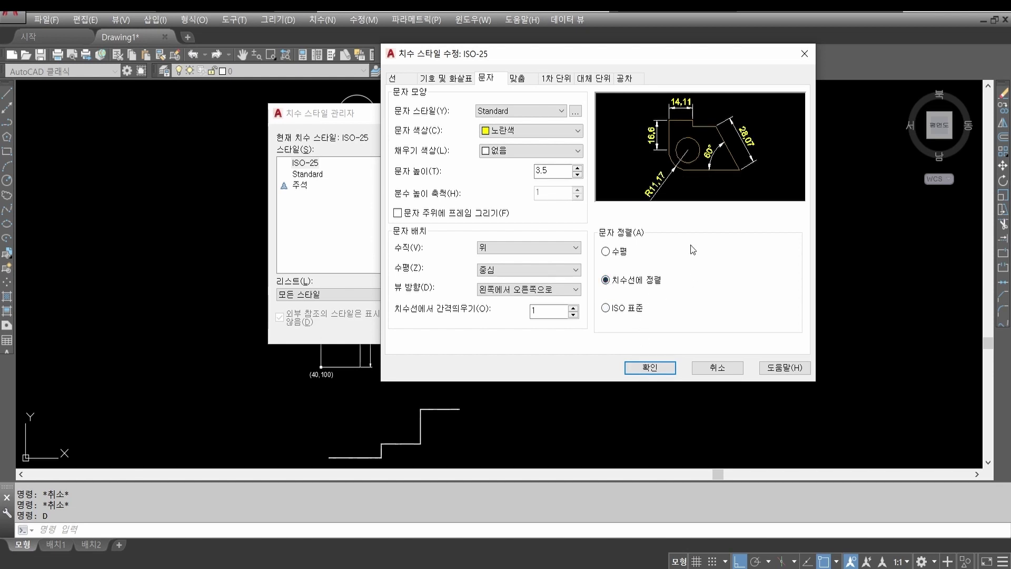
Review the fit settings of the ISO-25 dimension style and display its primary units settings.
left_click(522, 78)
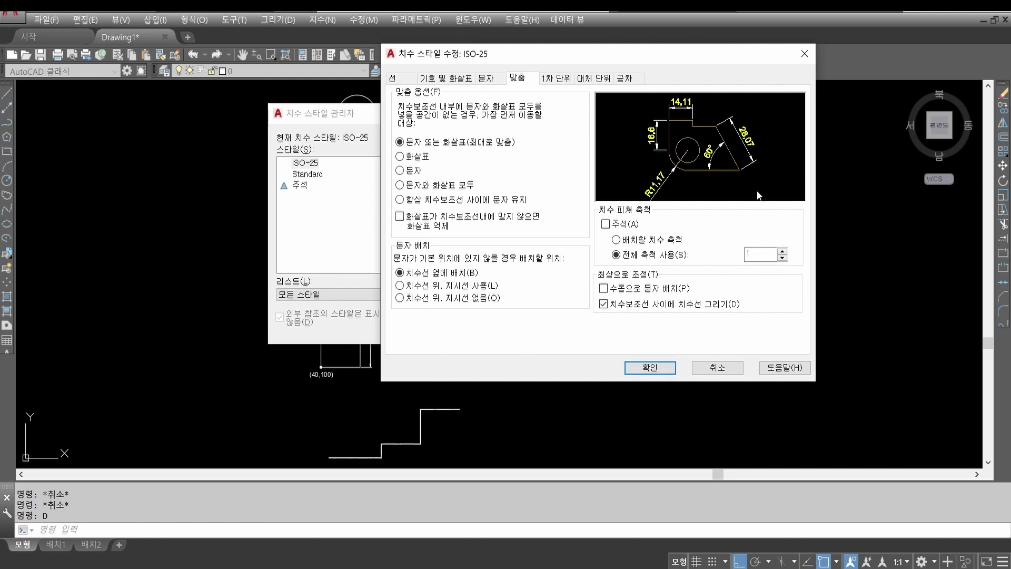
left_click(552, 80)
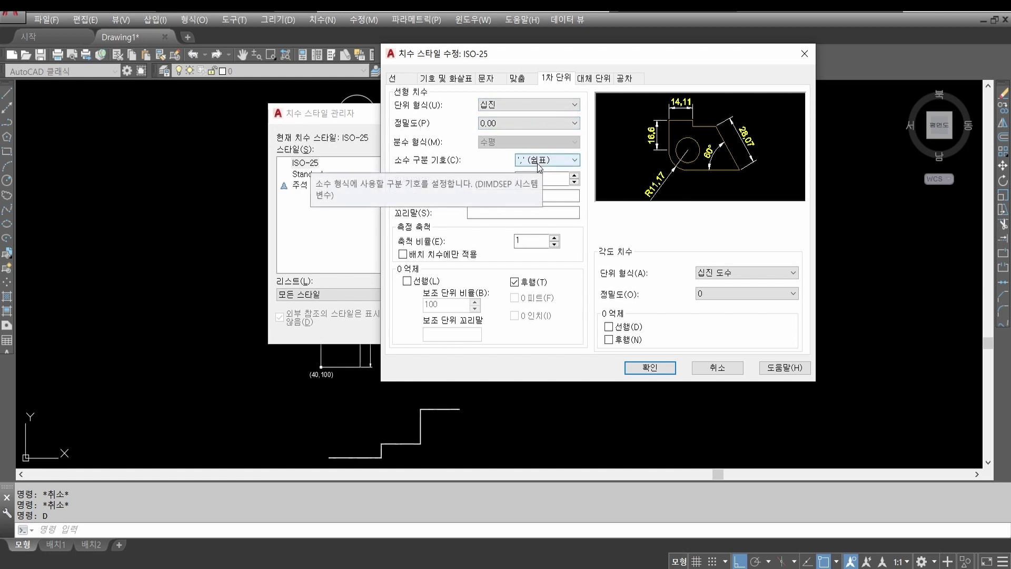
left_click_drag(81, 125, 72, 171)
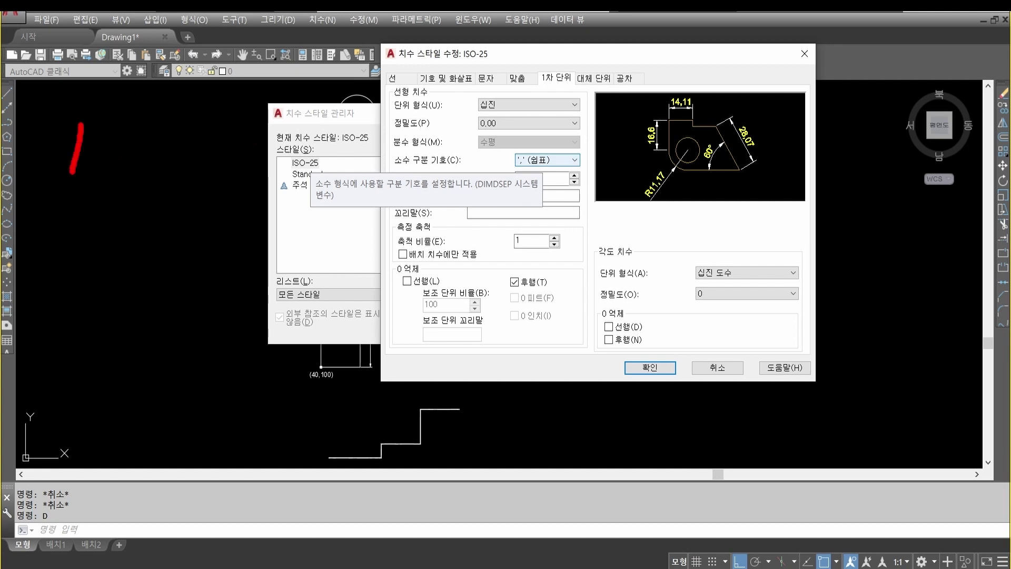
mouse_move(110, 133)
left_mouse_down()
mouse_move(127, 177)
mouse_move(113, 129)
left_mouse_up()
left_click_drag(152, 165, 154, 173)
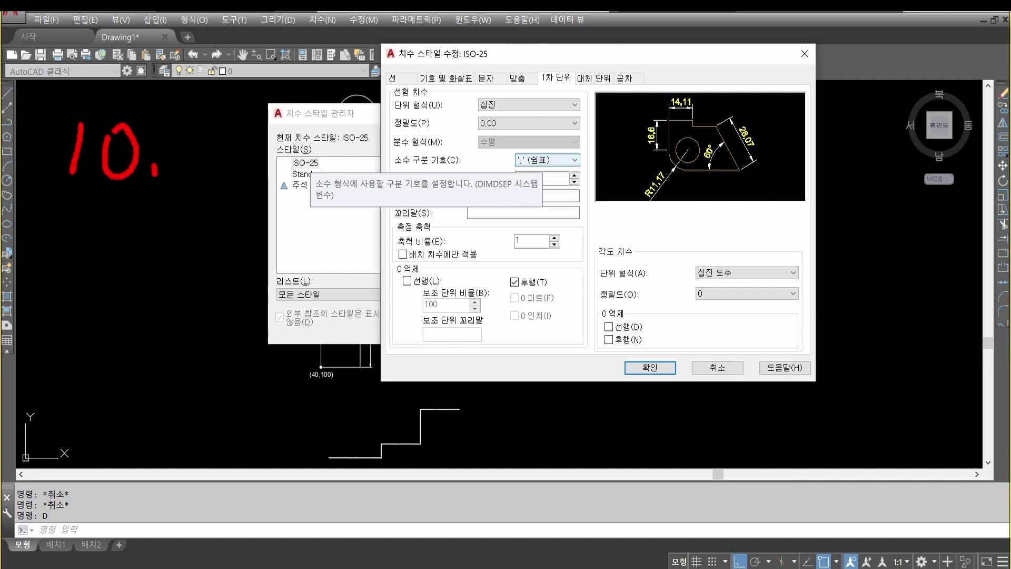
mouse_move(169, 135)
left_mouse_down()
mouse_move(178, 127)
mouse_move(245, 165)
left_mouse_up()
left_click_drag(263, 112, 268, 185)
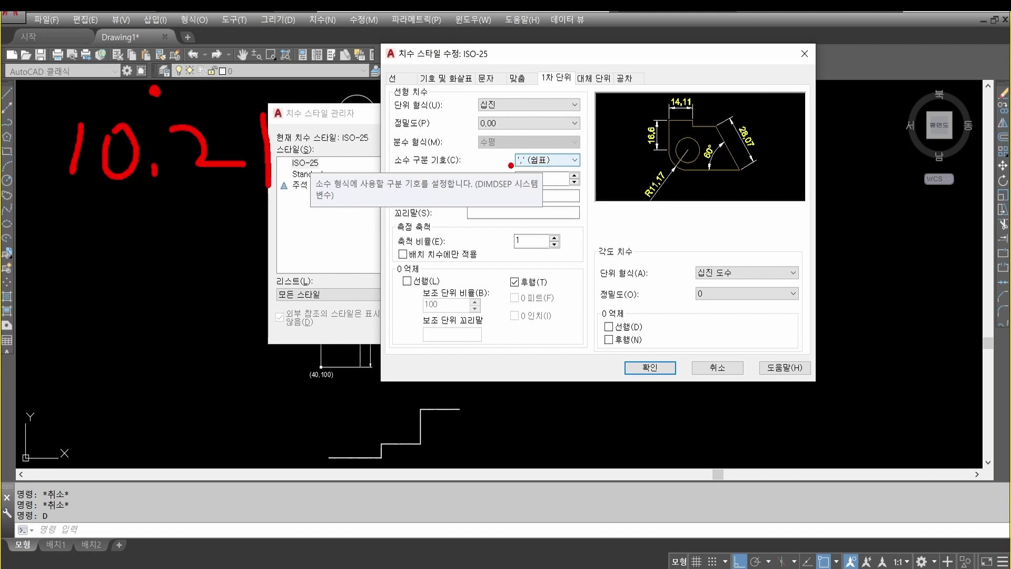
left_click_drag(156, 168, 128, 200)
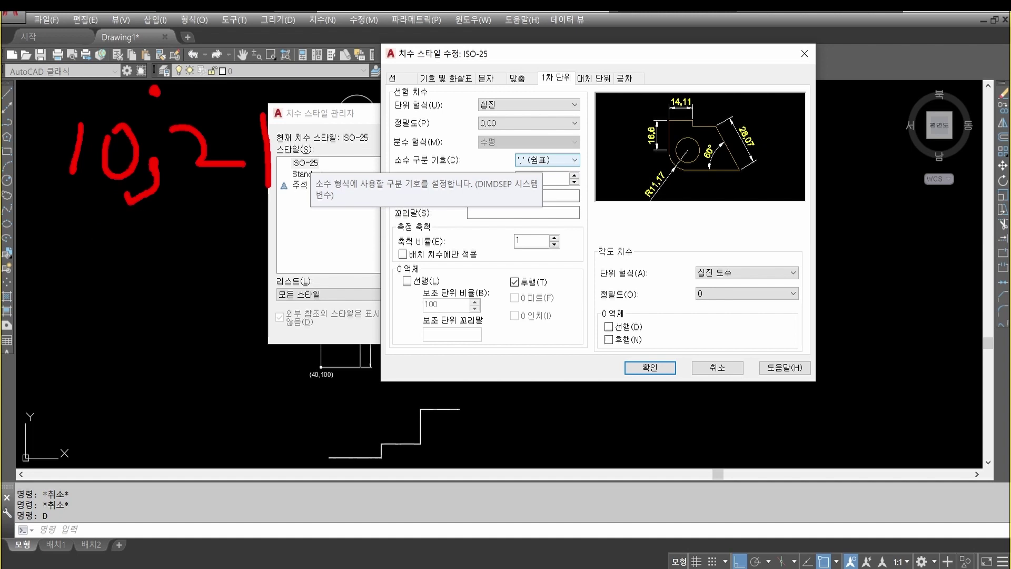
left_click_drag(159, 164, 143, 188)
mouse_move(130, 254)
left_mouse_down()
mouse_move(142, 284)
mouse_move(160, 295)
mouse_move(184, 263)
mouse_move(208, 276)
mouse_move(259, 241)
mouse_move(273, 310)
left_mouse_up()
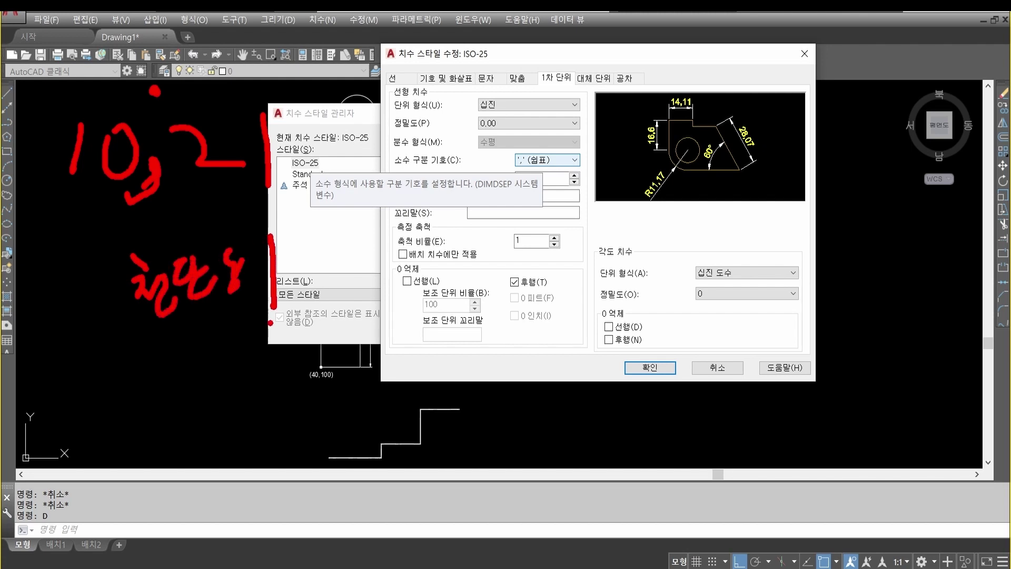
mouse_move(227, 362)
left_mouse_down()
mouse_move(308, 231)
mouse_move(237, 351)
left_mouse_up()
left_click_drag(500, 240, 473, 295)
mouse_move(537, 247)
left_mouse_down()
mouse_move(521, 295)
mouse_move(536, 249)
mouse_move(590, 301)
mouse_move(600, 248)
left_mouse_up()
mouse_move(668, 263)
left_mouse_down()
mouse_move(663, 283)
mouse_move(681, 258)
left_mouse_up()
left_click_drag(726, 265, 729, 295)
left_click_drag(708, 263, 729, 295)
mouse_move(570, 298)
left_mouse_down()
mouse_move(556, 293)
mouse_move(554, 326)
left_mouse_up()
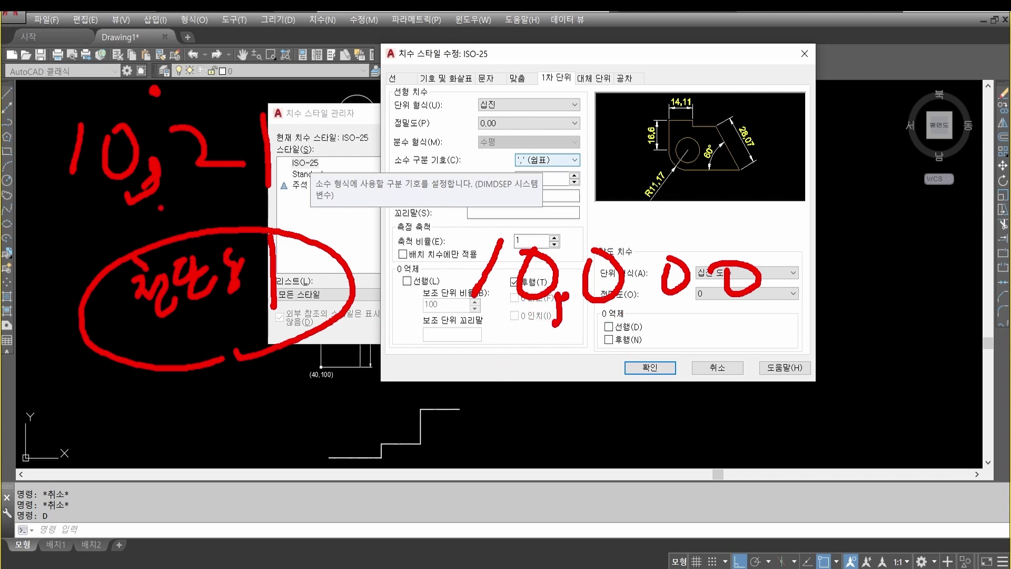
key("Escape")
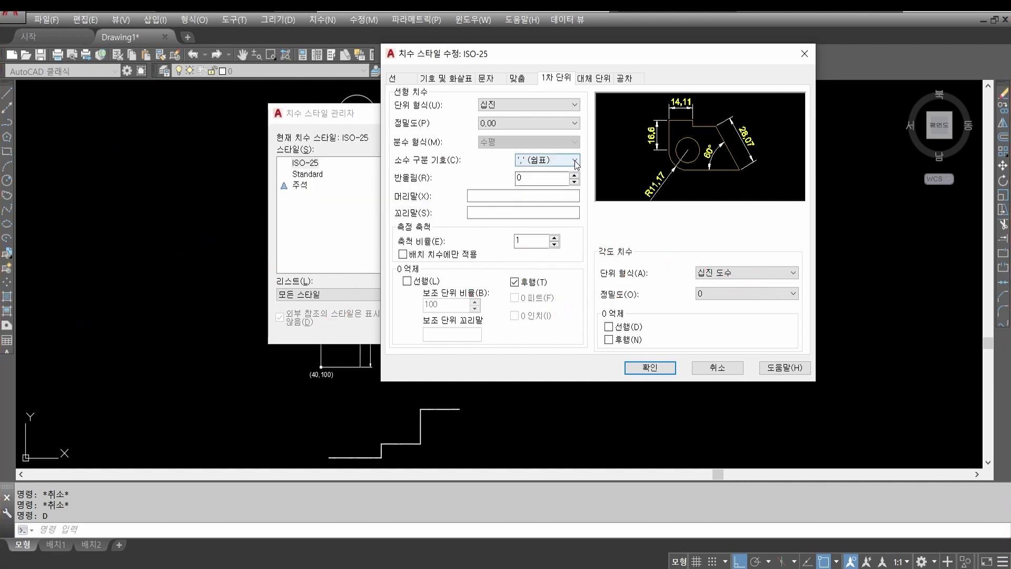
Set the decimal separator of the linear dimensions to a period.
left_click(574, 161)
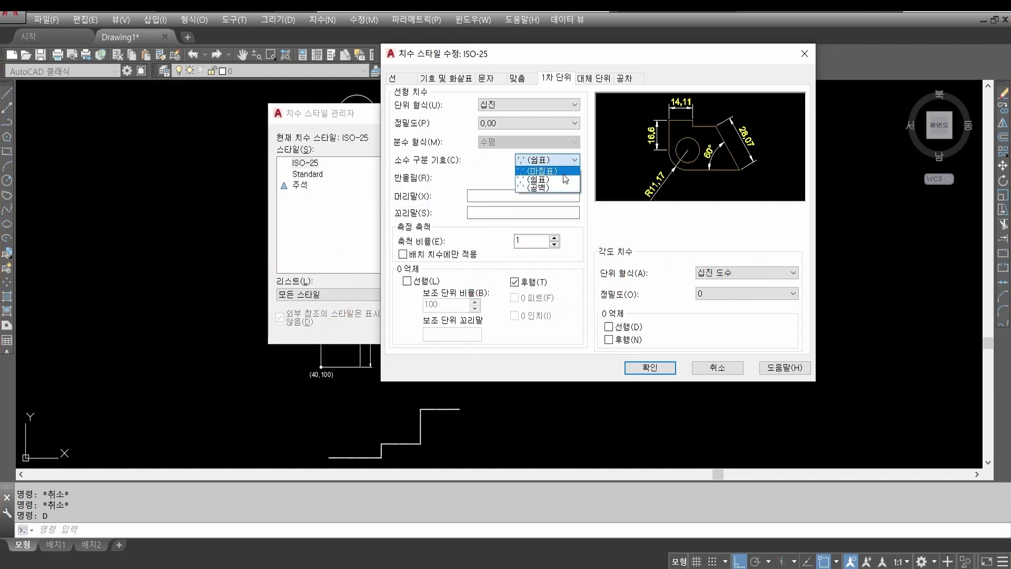
left_click(563, 174)
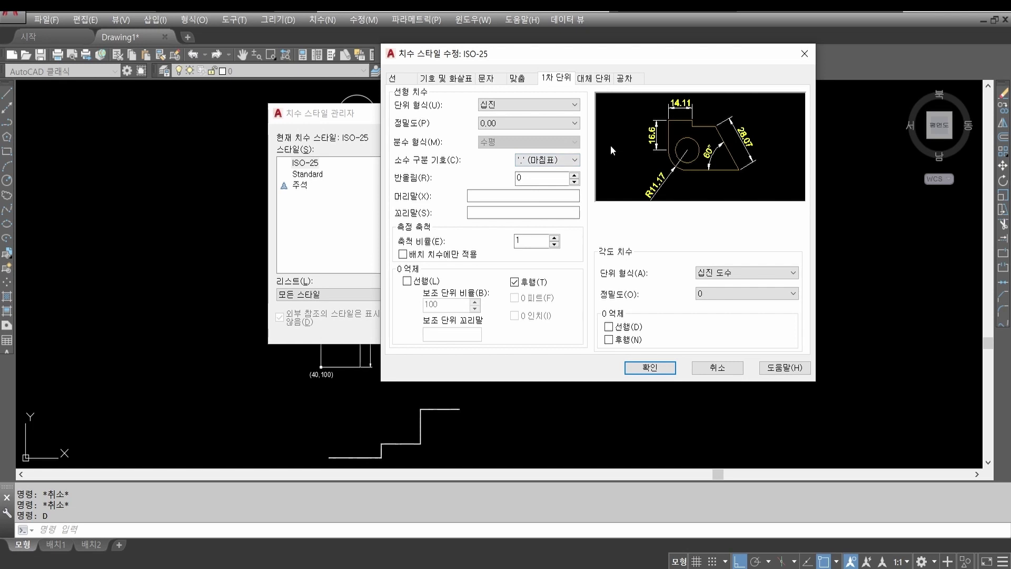
Look through the alternate units and tolerance settings of the ISO-25 dimension style.
left_click(596, 78)
left_click(617, 79)
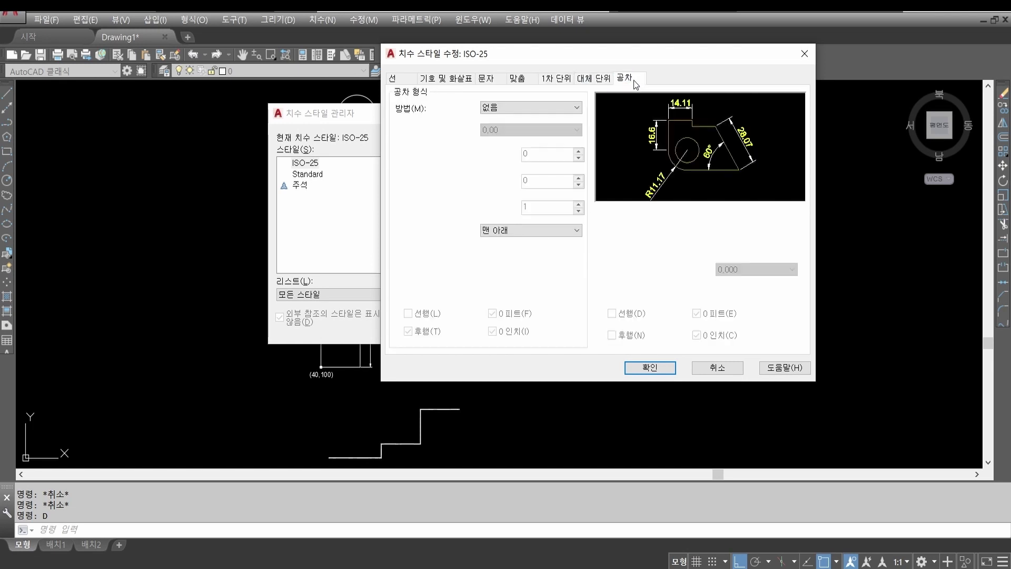
left_click(605, 81)
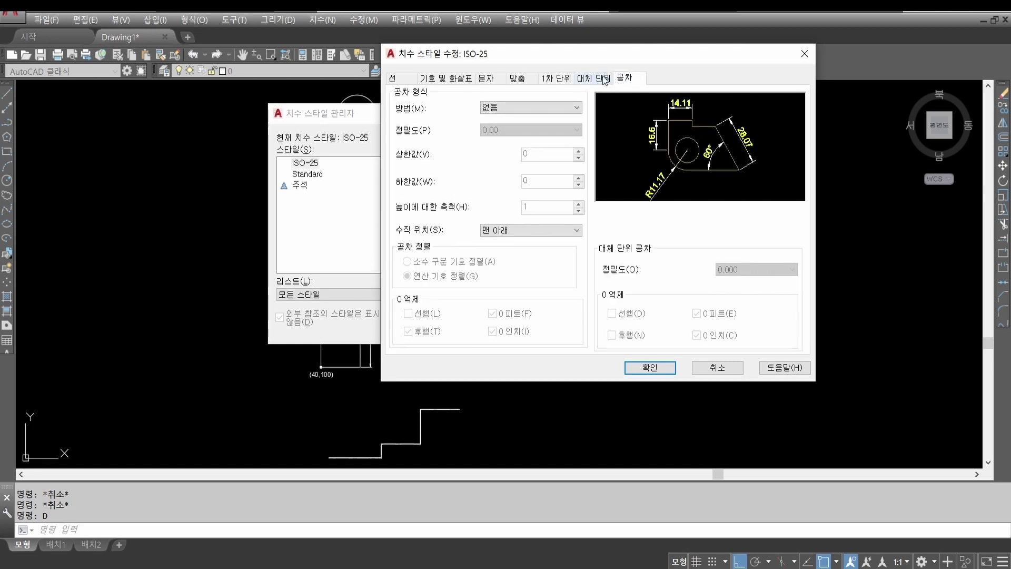
Review the line settings: dimension and extension line properties, baseline spacing, extension beyond the dimension lines, and origin offset.
left_click(401, 79)
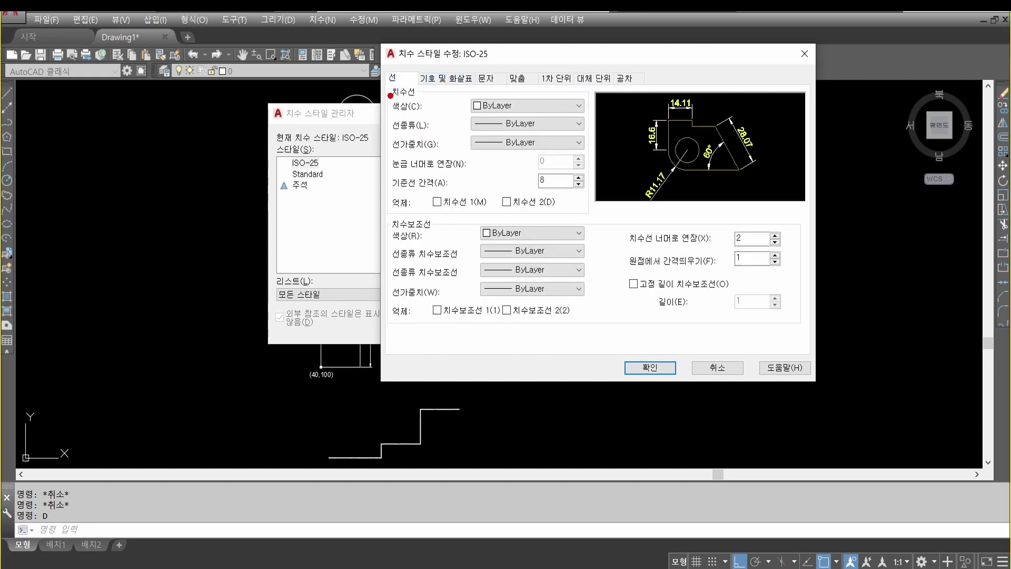
mouse_move(508, 162)
left_mouse_down()
mouse_move(457, 124)
mouse_move(545, 134)
mouse_move(483, 152)
left_mouse_up()
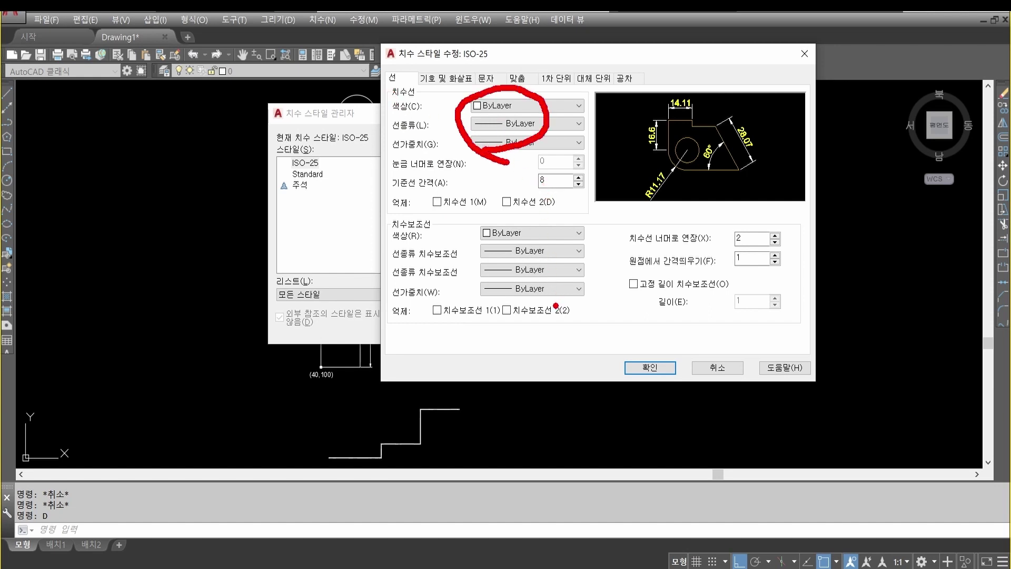
mouse_move(525, 302)
left_mouse_down()
mouse_move(555, 306)
mouse_move(497, 221)
mouse_move(571, 287)
mouse_move(553, 307)
left_mouse_up()
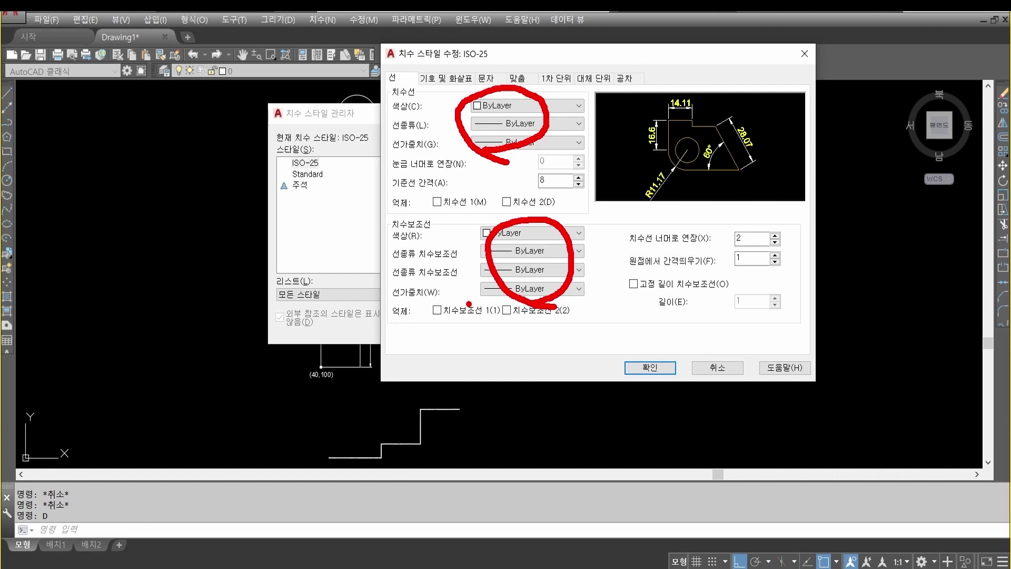
mouse_move(558, 191)
left_mouse_down()
mouse_move(549, 174)
mouse_move(557, 188)
left_mouse_up()
mouse_move(757, 245)
left_mouse_down()
mouse_move(724, 246)
mouse_move(707, 268)
left_mouse_up()
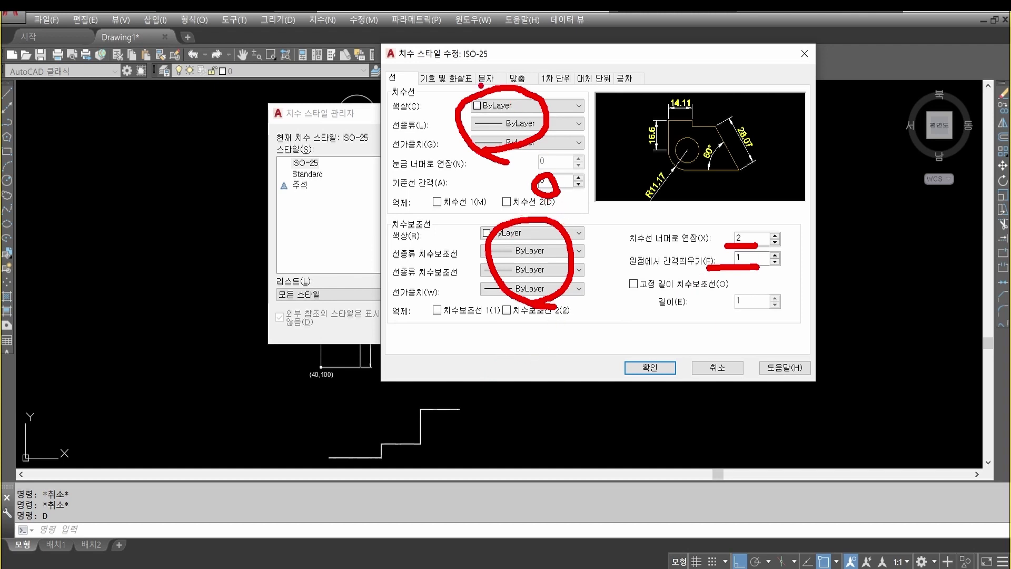
Review the arrow size and center mark option in the symbols and arrows settings.
left_click(446, 79)
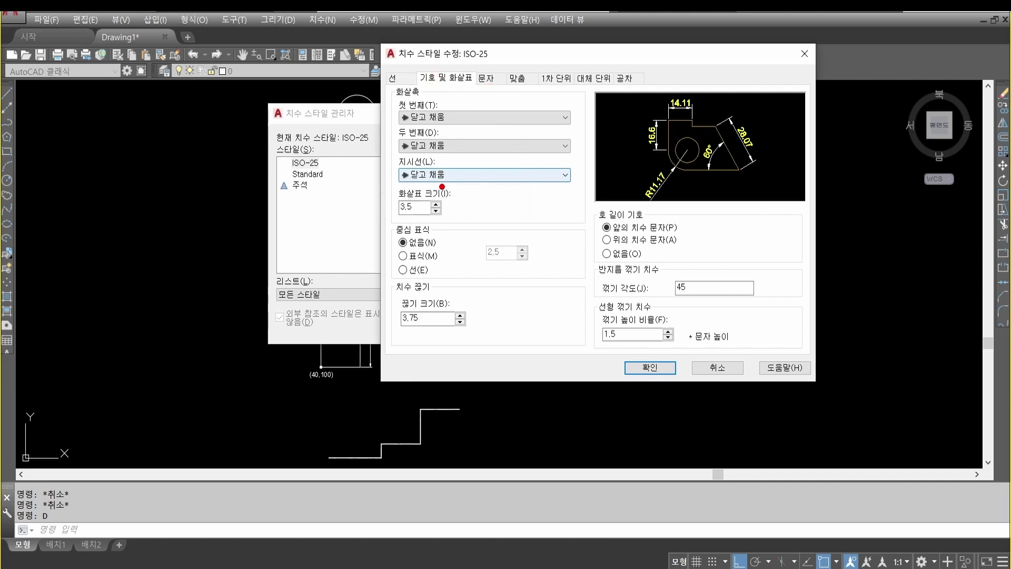
mouse_move(432, 221)
left_mouse_down()
mouse_move(388, 187)
mouse_move(429, 220)
mouse_move(434, 249)
mouse_move(458, 227)
left_mouse_up()
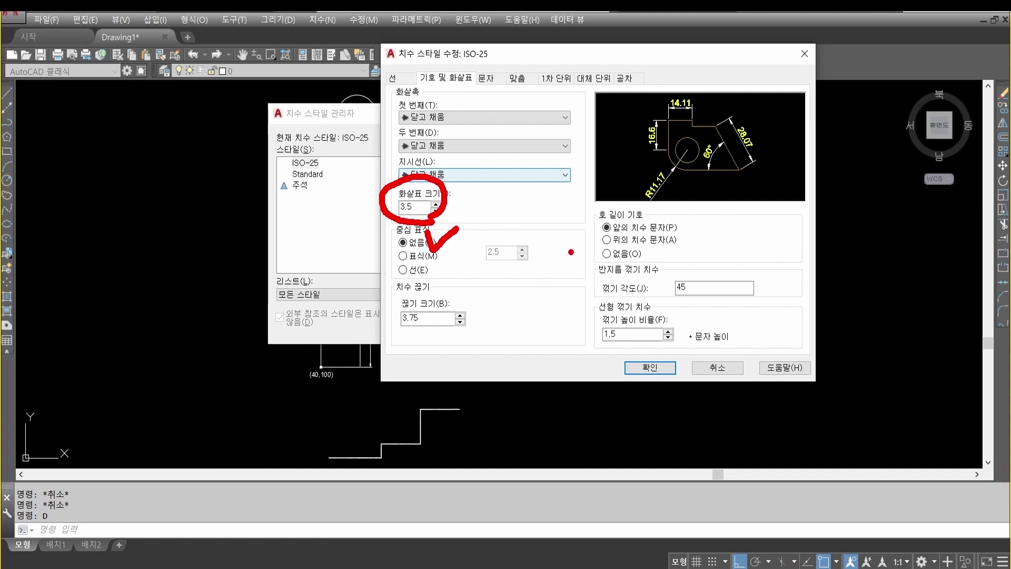
key("Escape")
Review the dimension text color, text height and offset from the dimension line in the text settings.
left_click(486, 77)
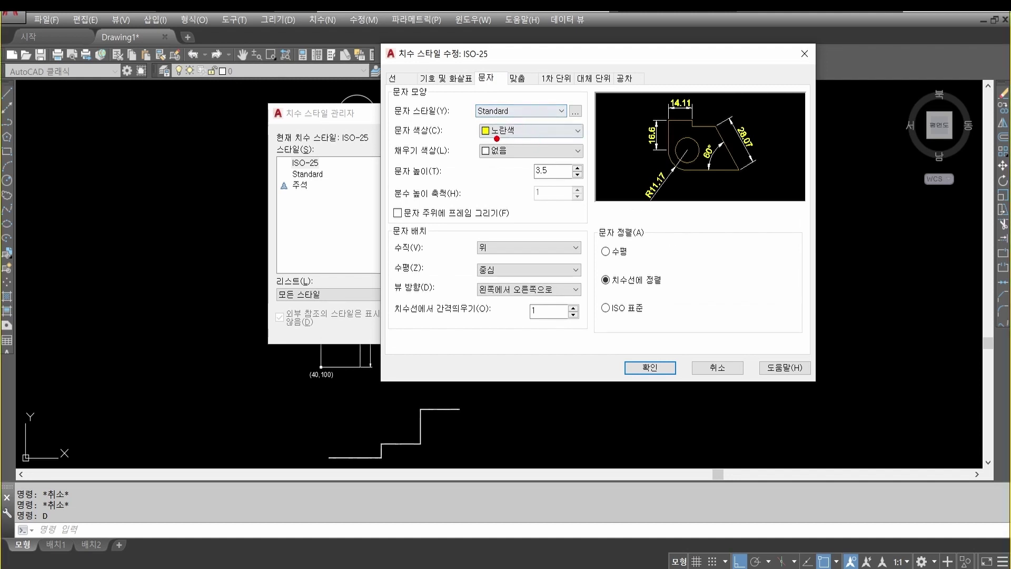
mouse_move(526, 130)
left_mouse_down()
mouse_move(562, 134)
mouse_move(524, 133)
mouse_move(531, 141)
left_mouse_up()
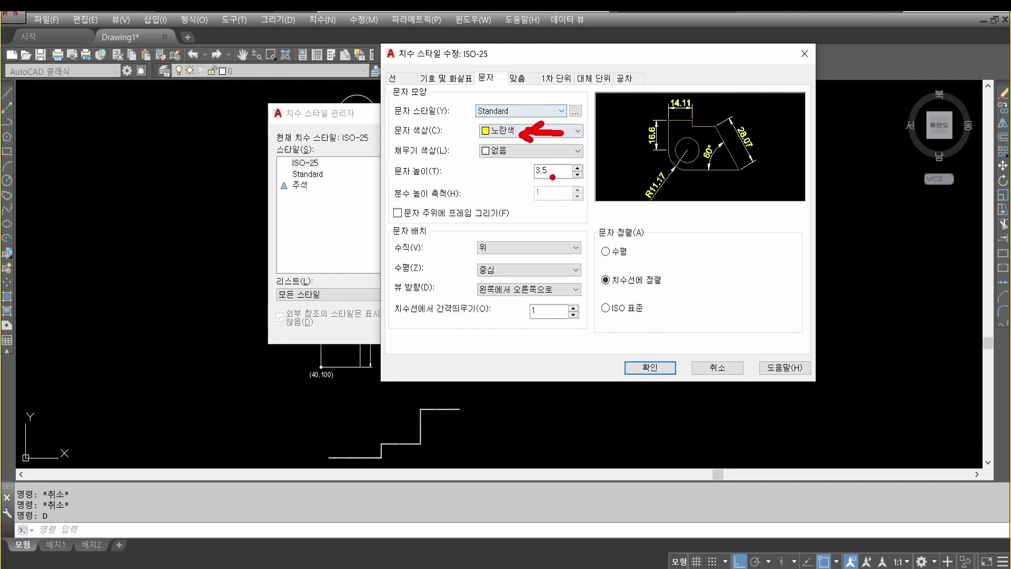
mouse_move(552, 177)
left_mouse_down()
mouse_move(520, 182)
mouse_move(558, 158)
mouse_move(547, 188)
left_mouse_up()
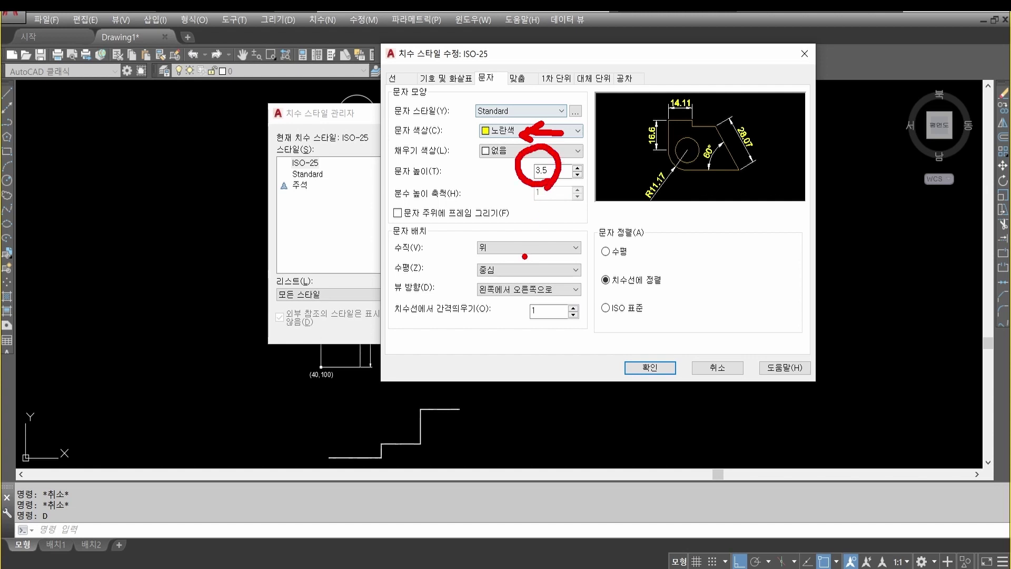
left_click_drag(390, 322, 495, 322)
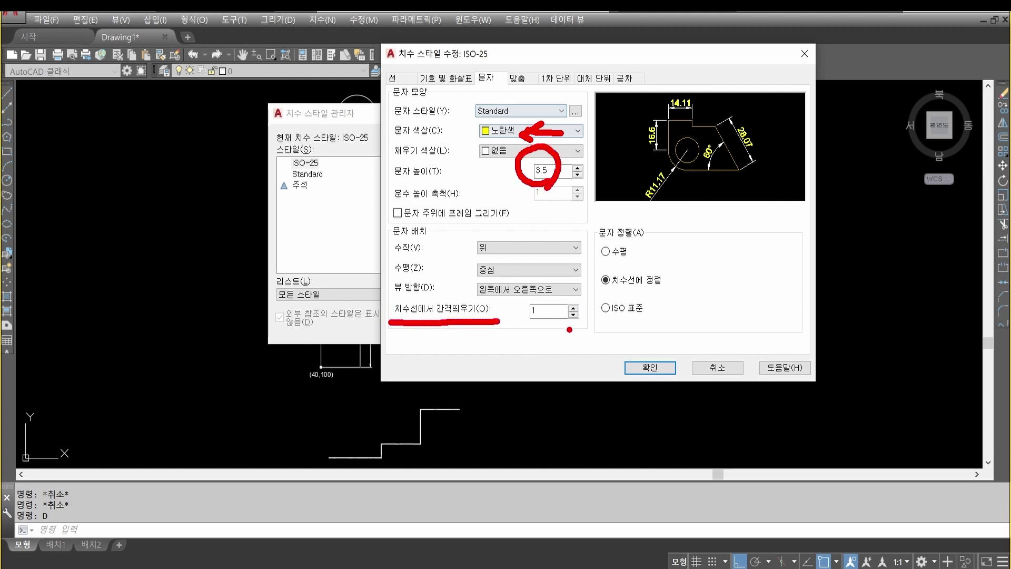
mouse_move(534, 288)
left_mouse_down()
mouse_move(534, 332)
mouse_move(545, 340)
left_mouse_up()
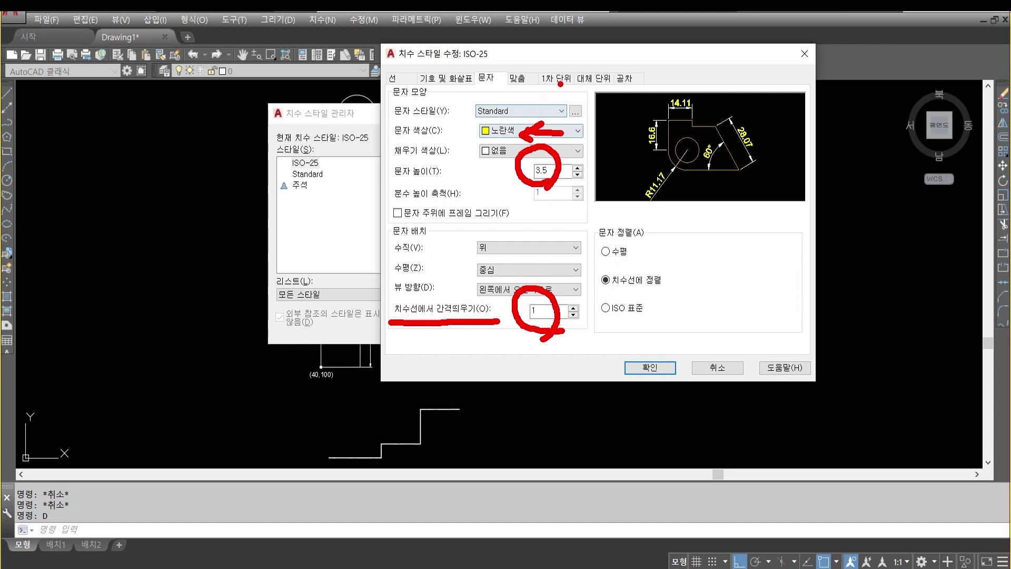
Check the decimal separator in the primary units settings and return to the line settings.
left_click(557, 77)
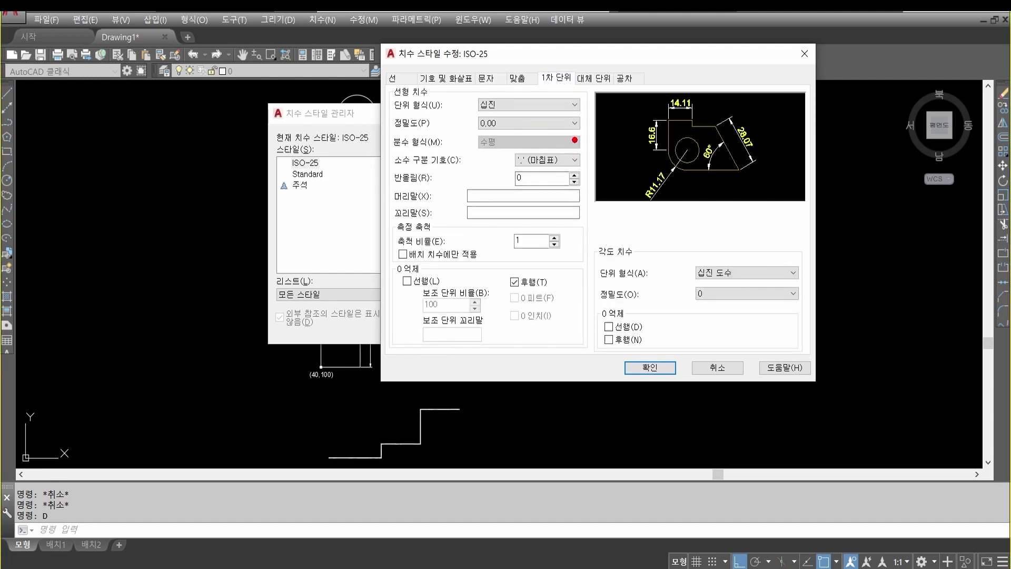
mouse_move(579, 172)
left_mouse_down()
mouse_move(507, 174)
mouse_move(509, 146)
mouse_move(593, 151)
mouse_move(559, 179)
left_mouse_up()
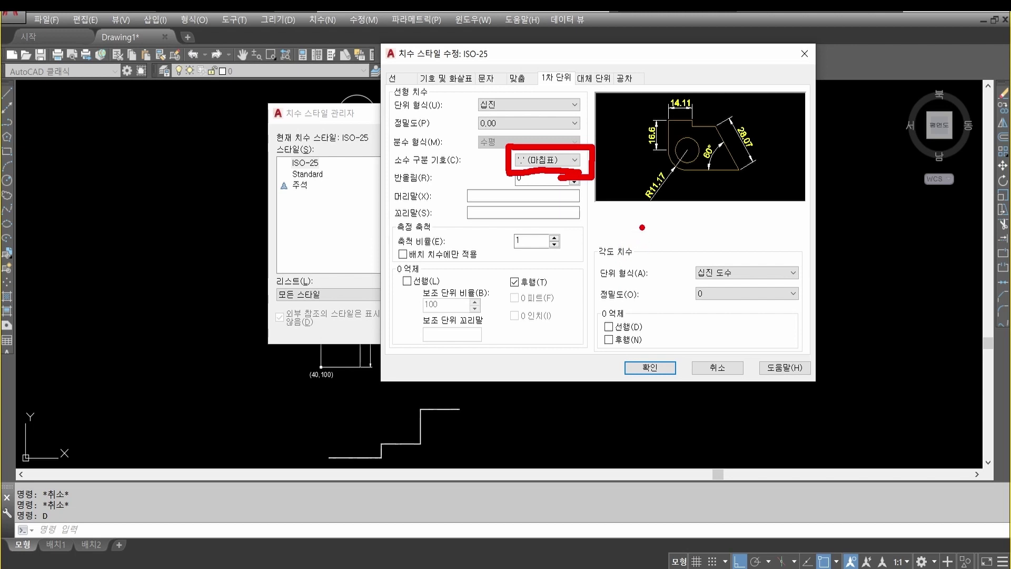
key("Escape")
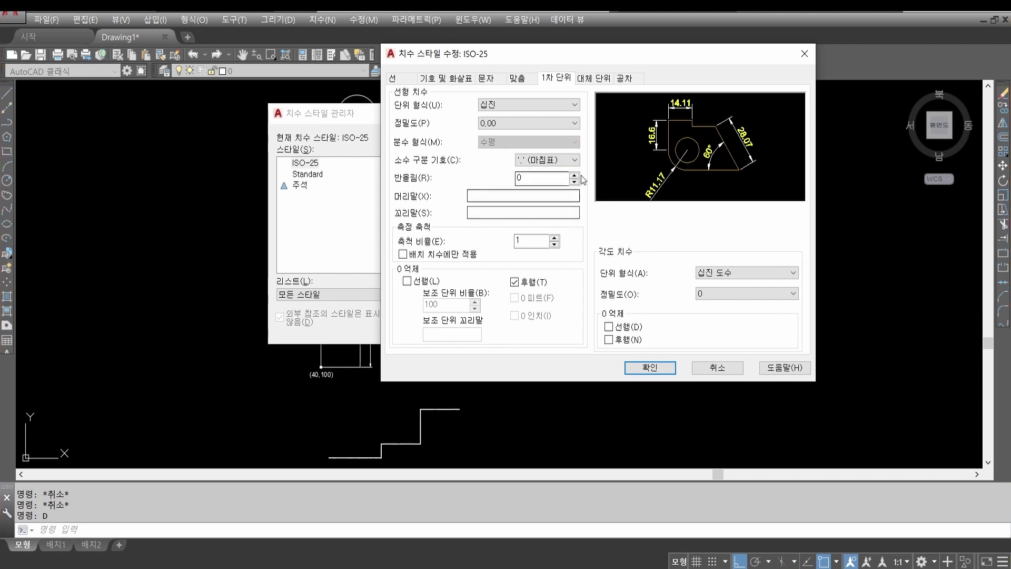
left_click(400, 78)
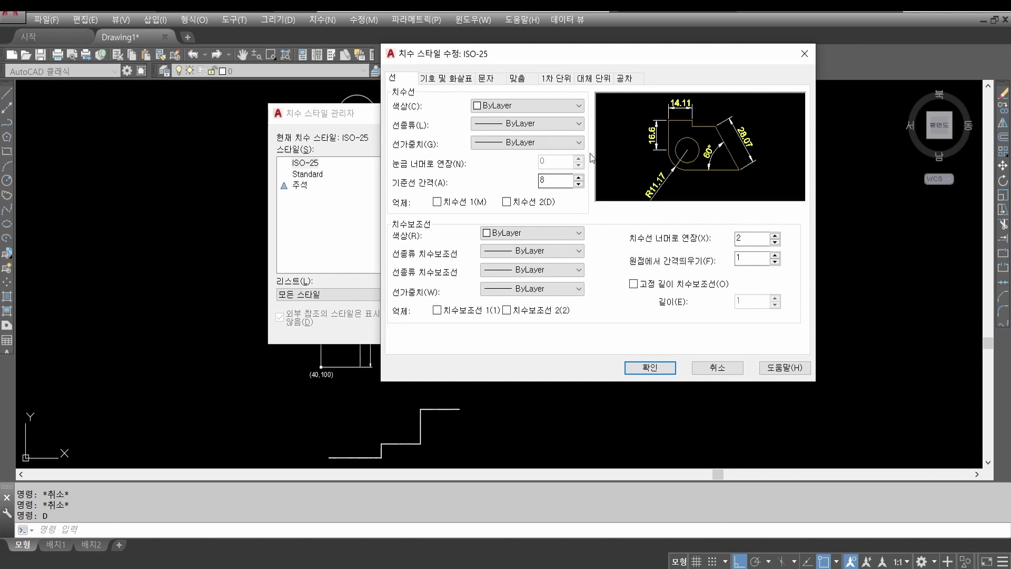
Accept the ISO-25 modifications and check the current style in the dimension style manager.
left_click(657, 368)
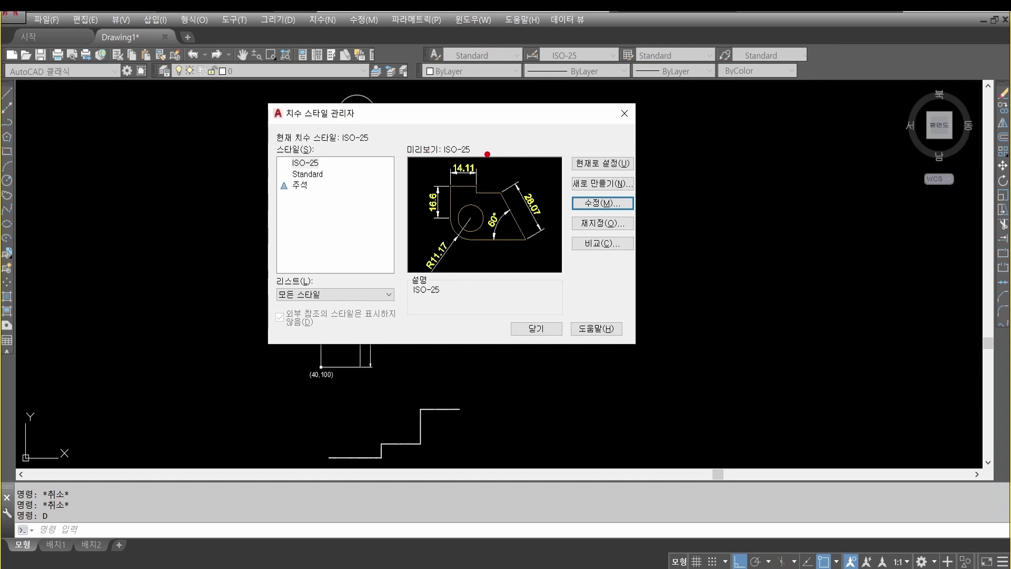
mouse_move(478, 153)
left_mouse_down()
mouse_move(446, 158)
mouse_move(451, 127)
mouse_move(476, 149)
left_mouse_up()
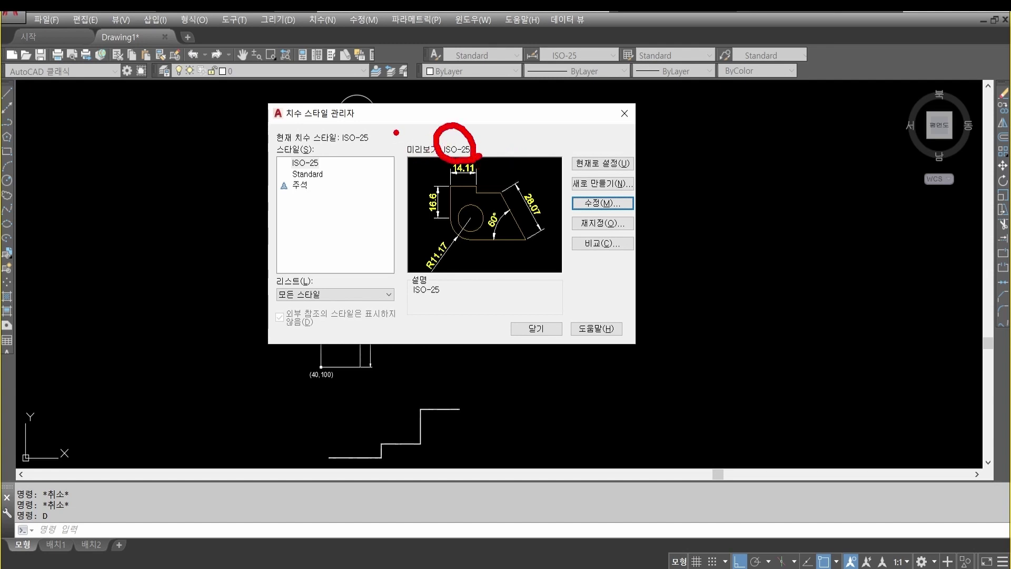
left_click_drag(342, 146, 369, 145)
key("Escape")
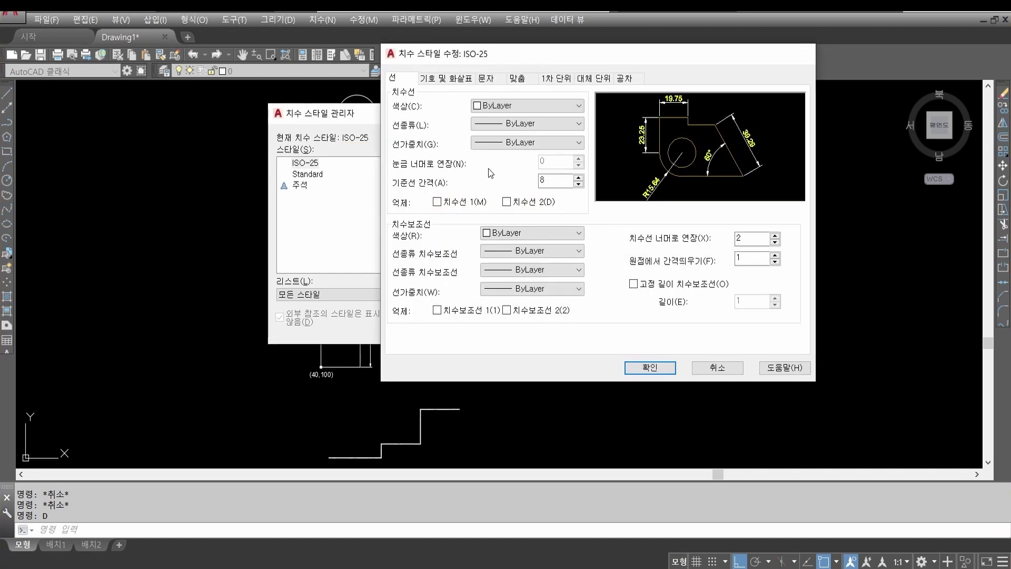
key("Escape")
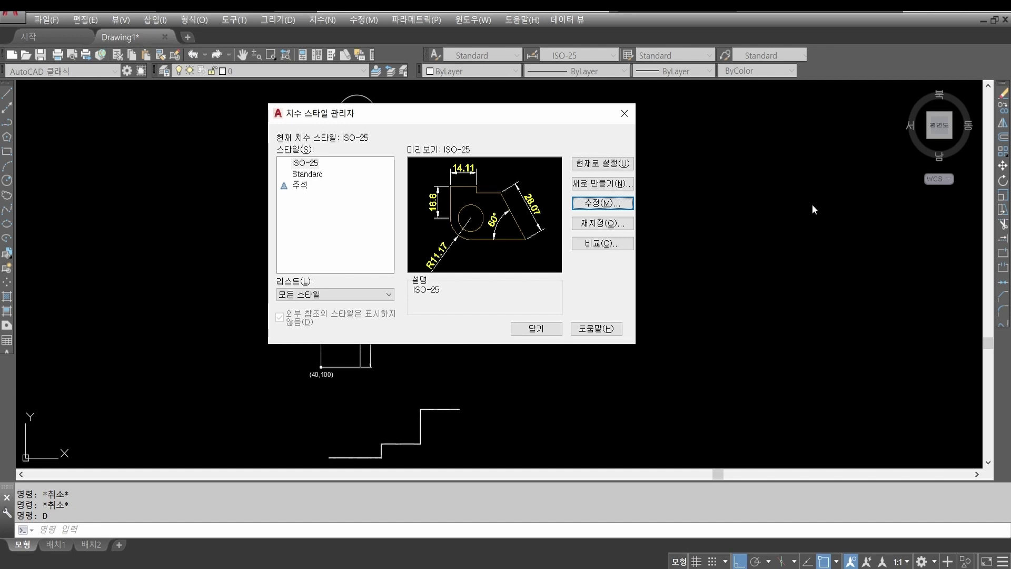
Create a new dimension style named 사본 ISO-25(x0.5), based on ISO-25 and used for all dimensions.
left_click(603, 184)
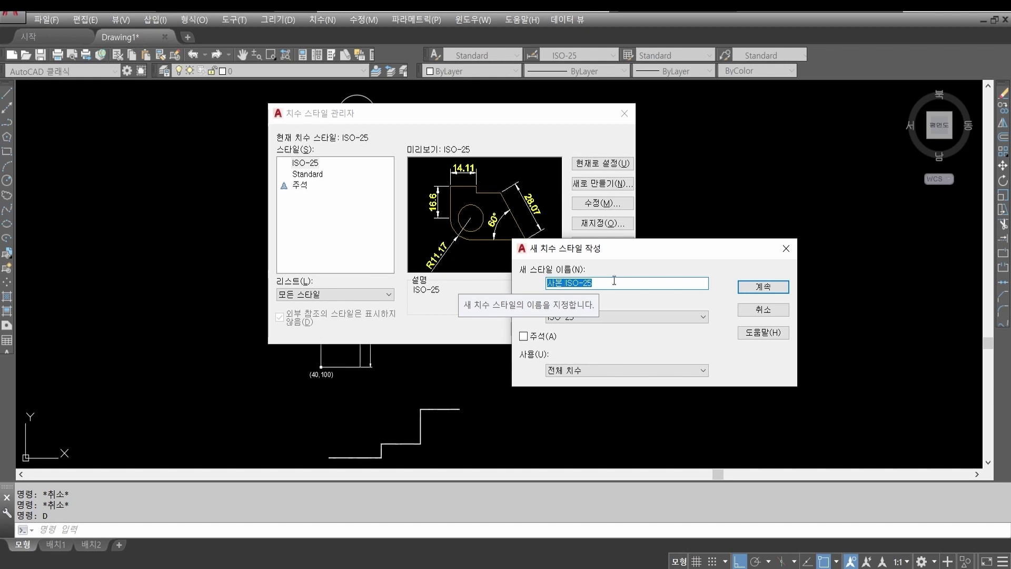
left_click(652, 285)
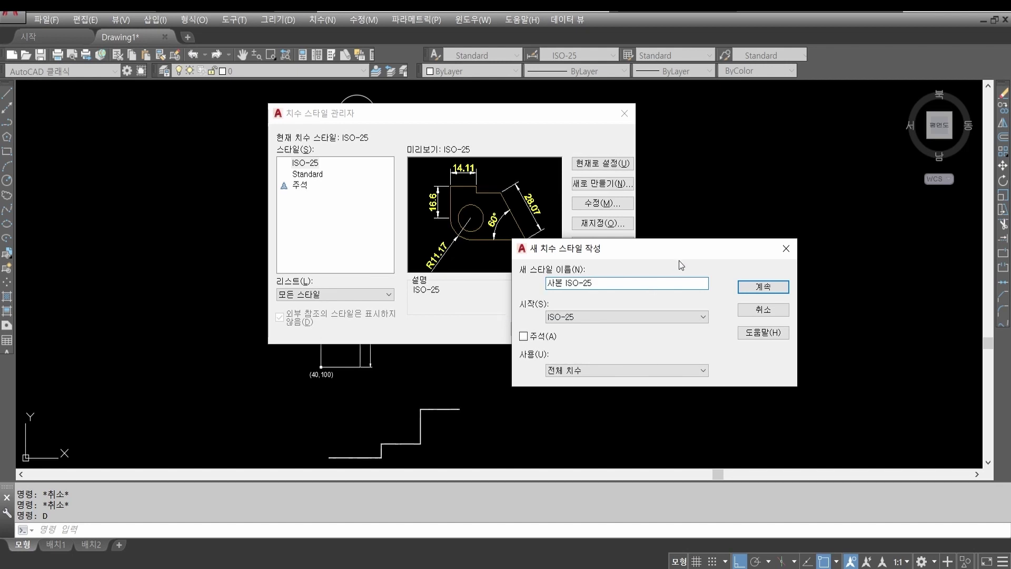
type("(x0.5")
left_click_drag(621, 282, 525, 281)
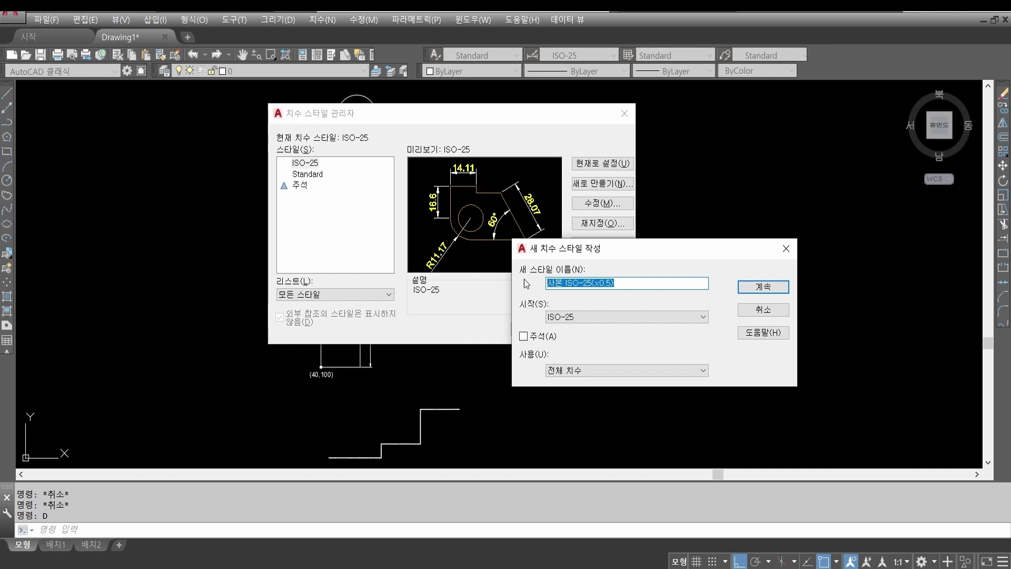
left_click(620, 282)
double_click(619, 283)
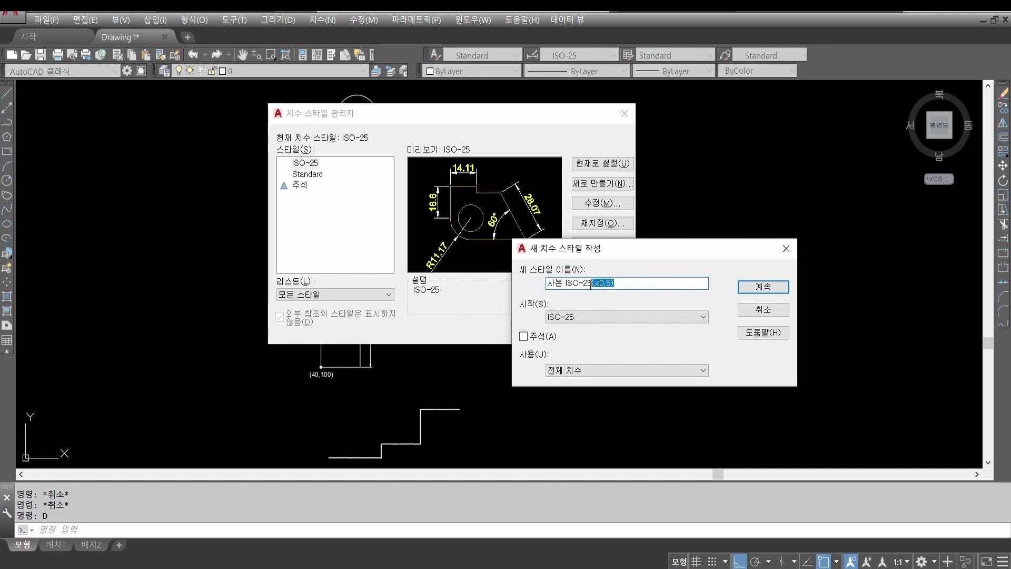
left_click(625, 279)
left_click(763, 289)
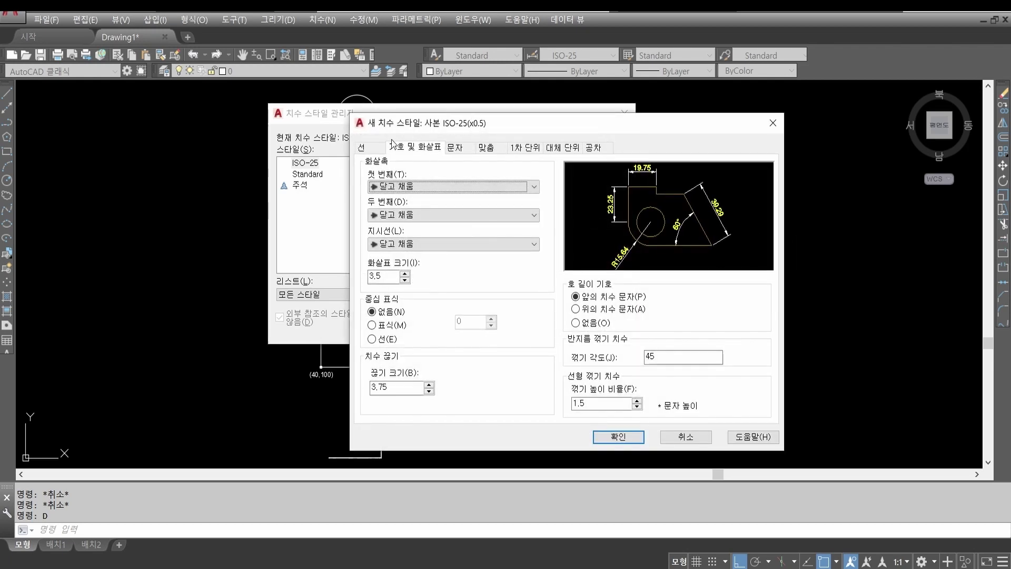
Set the measurement scale factor in the new style's primary units to 0.5.
left_click(392, 144)
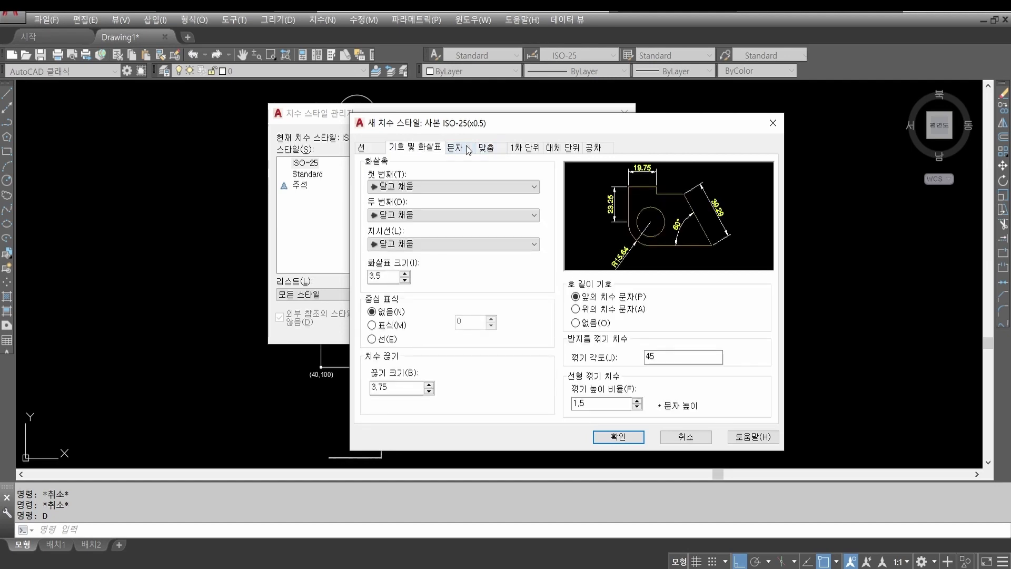
left_click(467, 149)
left_click(486, 148)
left_click(520, 150)
left_click(481, 150)
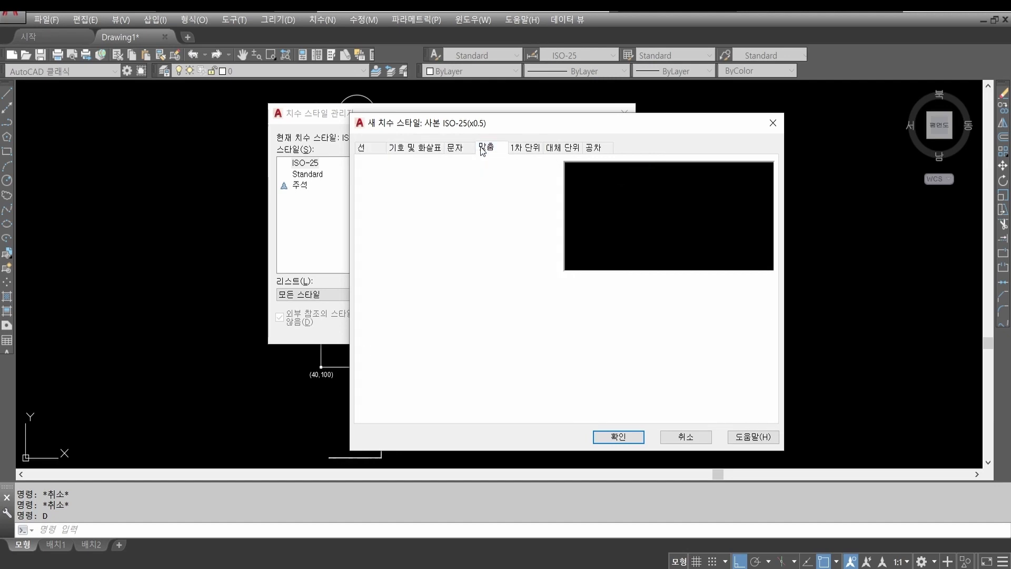
left_click(523, 148)
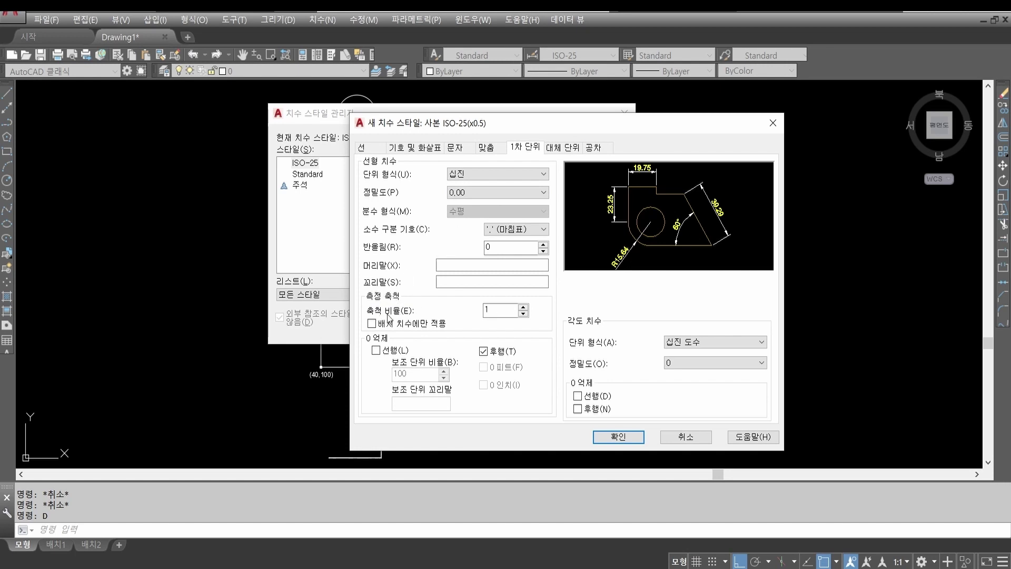
left_click(488, 310)
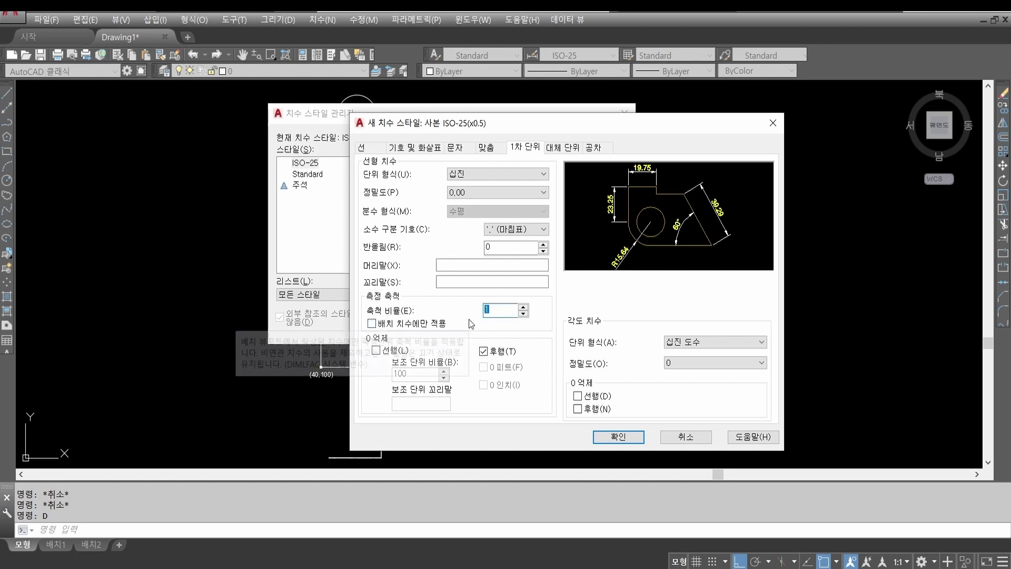
type("0.5")
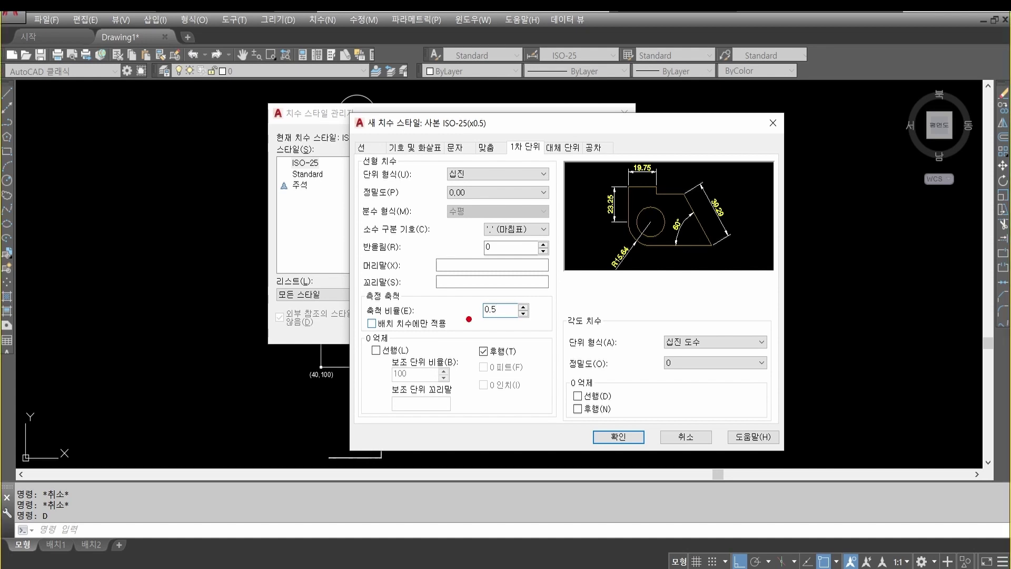
Check the scale factor against the preview dimensions and save the new dimension style.
mouse_move(503, 331)
left_mouse_down()
mouse_move(404, 324)
mouse_move(358, 305)
mouse_move(434, 274)
mouse_move(532, 275)
mouse_move(552, 335)
left_mouse_up()
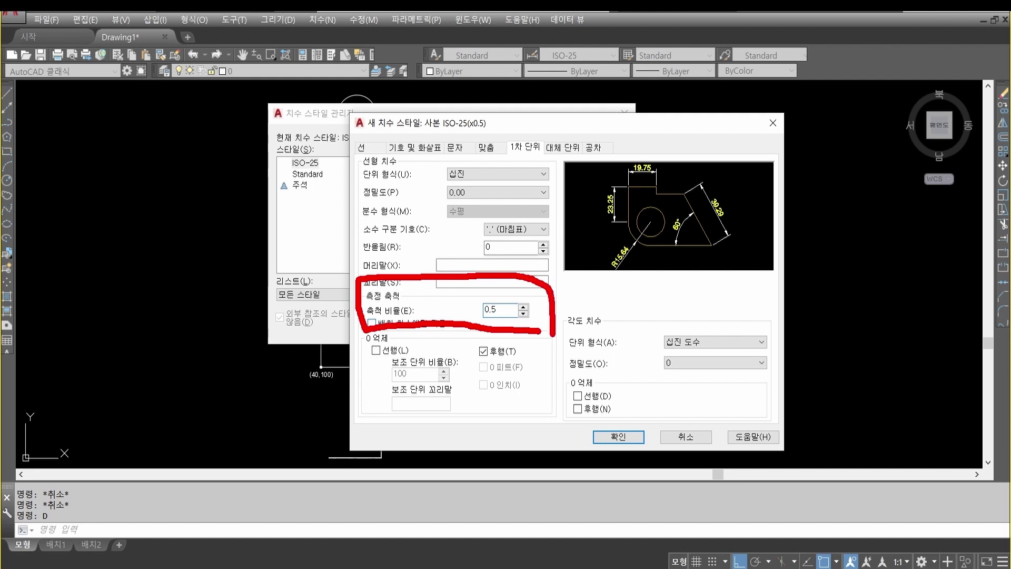
mouse_move(552, 290)
left_mouse_down()
mouse_move(602, 286)
mouse_move(542, 290)
mouse_move(564, 303)
left_mouse_up()
left_click(594, 296)
mouse_move(617, 279)
left_mouse_down()
mouse_move(653, 286)
mouse_move(656, 302)
left_mouse_up()
left_click(638, 310)
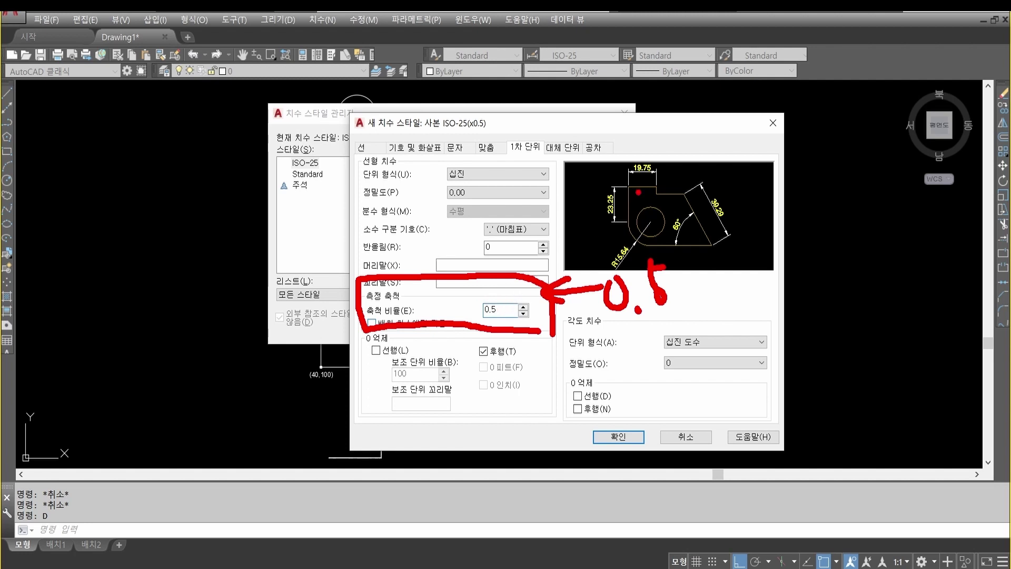
mouse_move(666, 183)
left_mouse_down()
mouse_move(622, 164)
mouse_move(670, 150)
mouse_move(667, 185)
left_mouse_up()
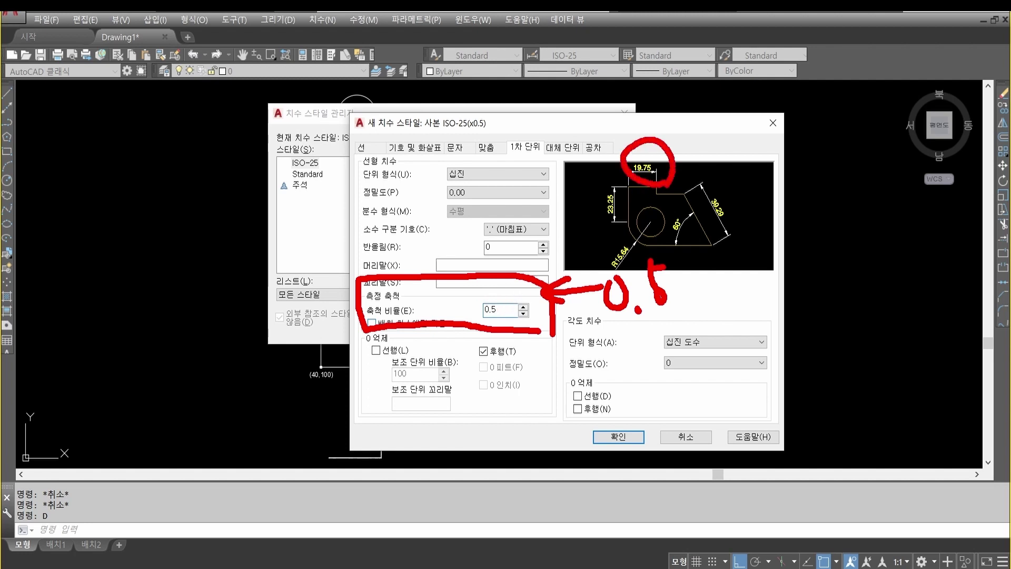
key("Escape")
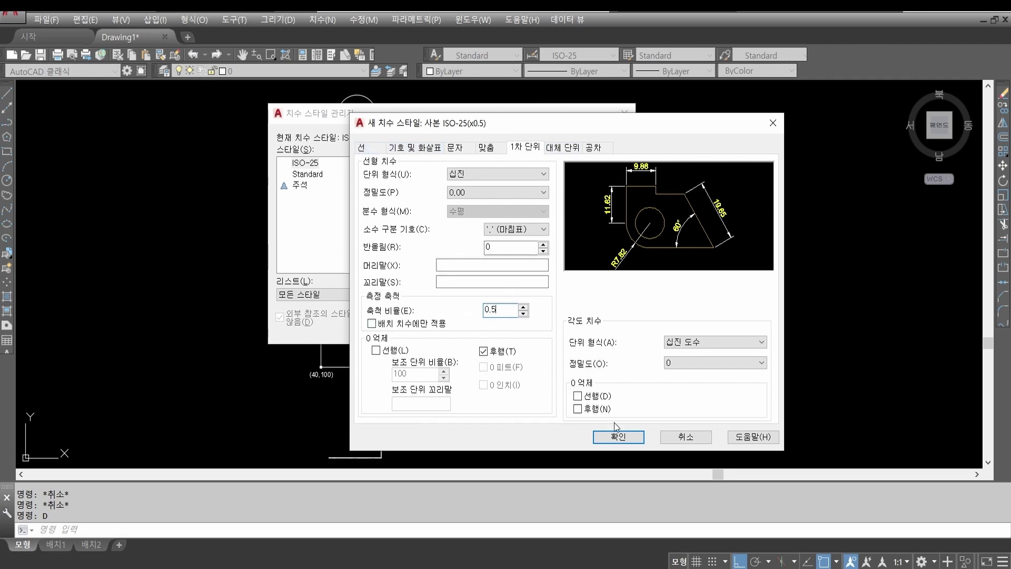
left_click(619, 437)
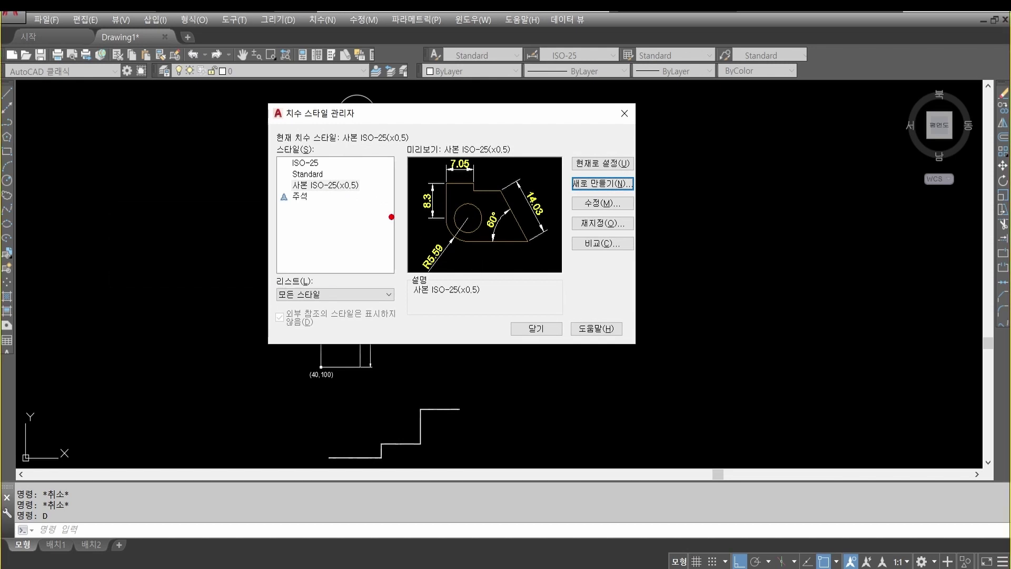
Compare the ISO-25 and 사본 ISO-25(x0.5) entries in the list of dimension styles.
left_click_drag(289, 195, 365, 190)
left_click_drag(292, 170, 319, 169)
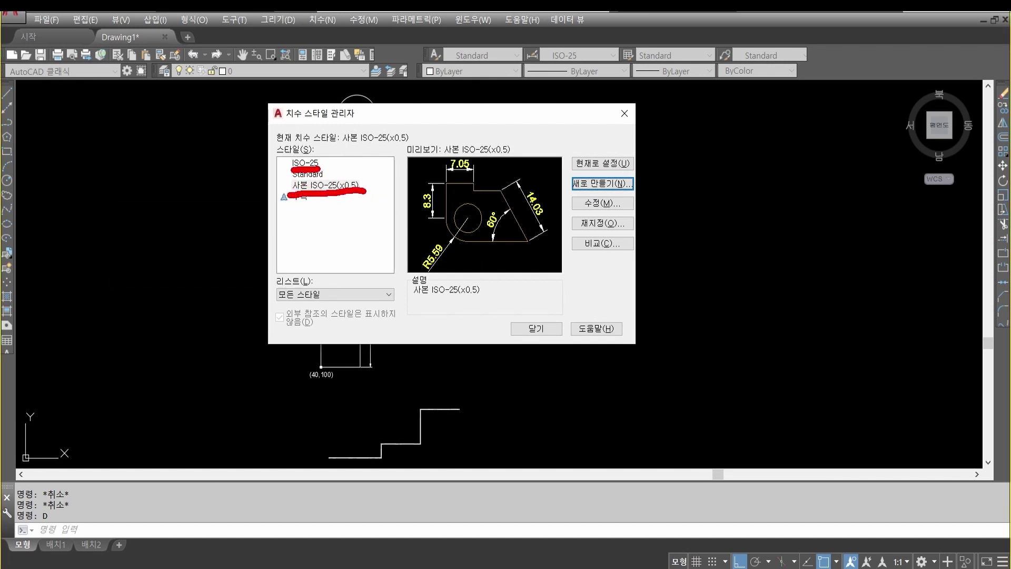
left_click_drag(325, 163, 344, 142)
mouse_move(361, 187)
left_mouse_down()
mouse_move(385, 221)
mouse_move(393, 205)
left_mouse_up()
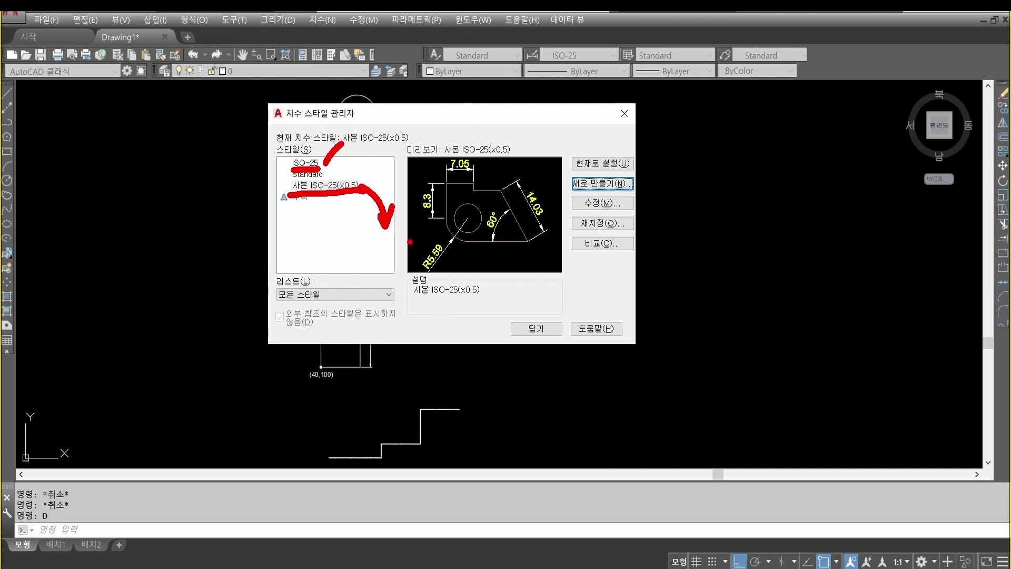
key("Escape")
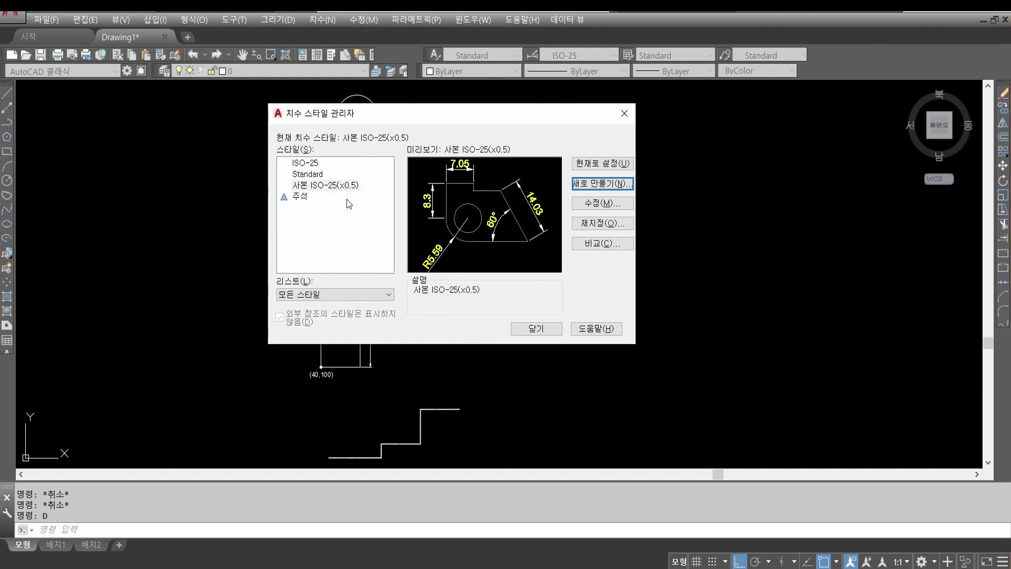
Make ISO-25 the current dimension style and close the dimension style manager.
left_click(305, 163)
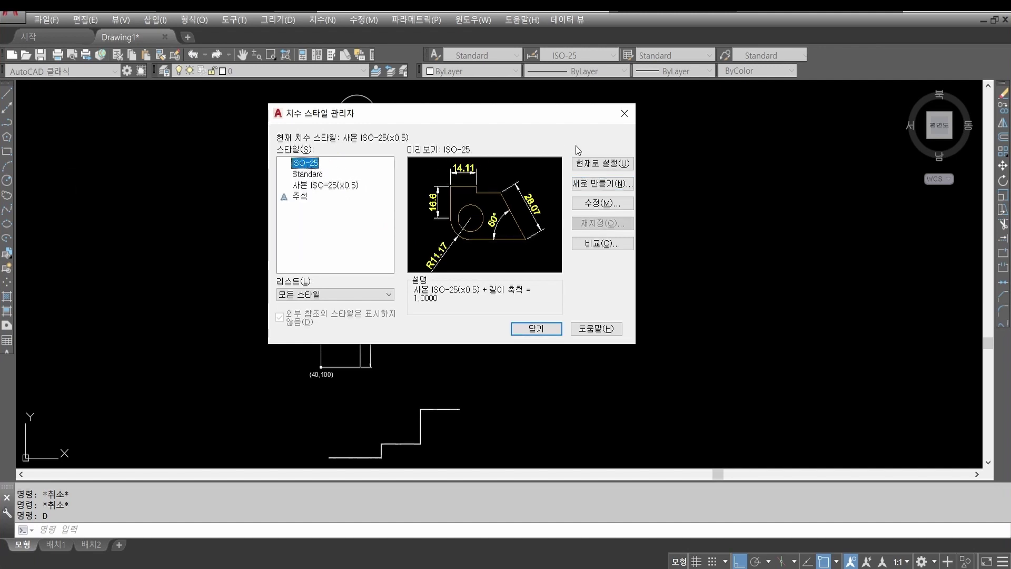
left_click(605, 168)
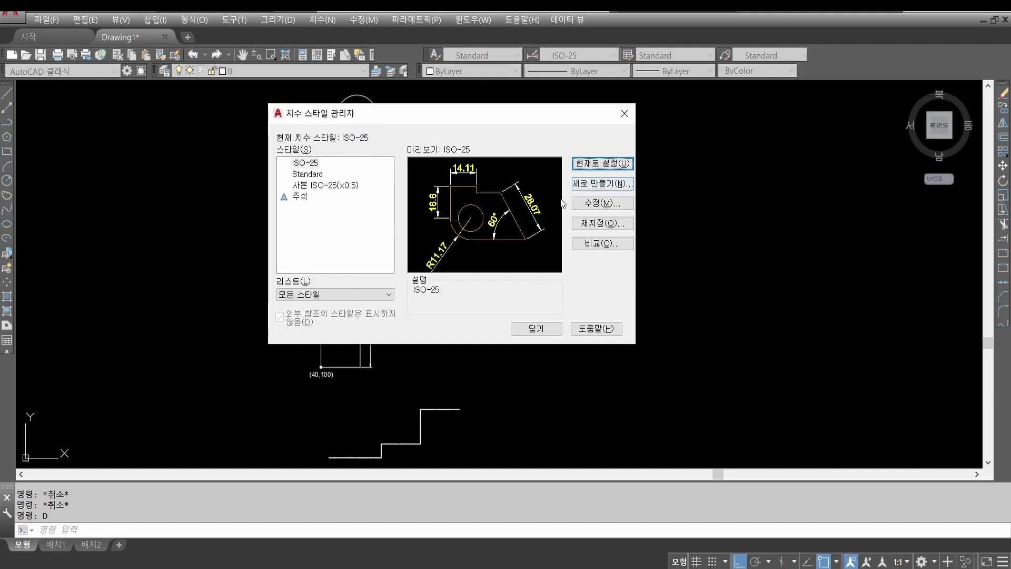
left_click(538, 329)
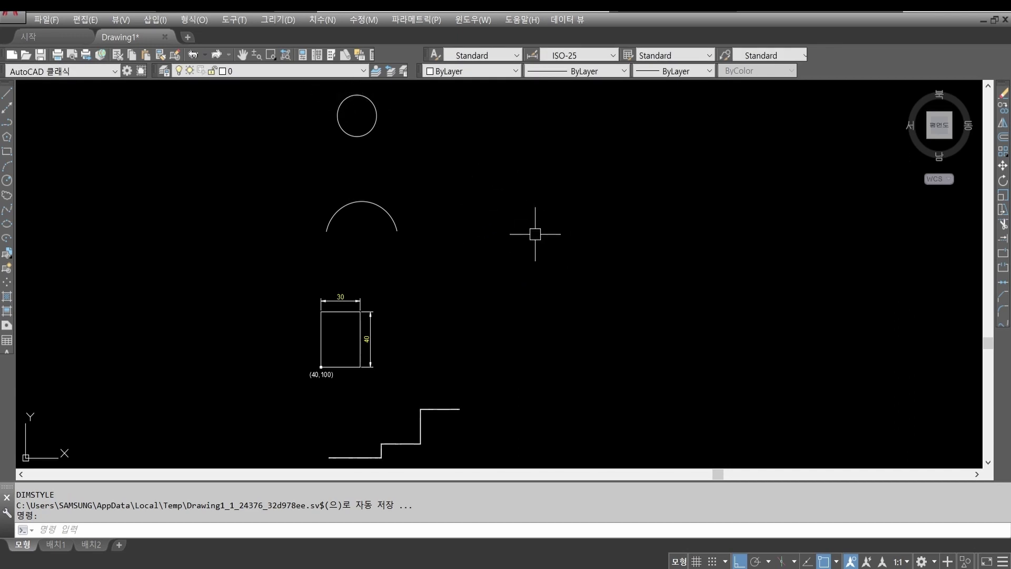
type("d")
key("Return")
key("Escape")
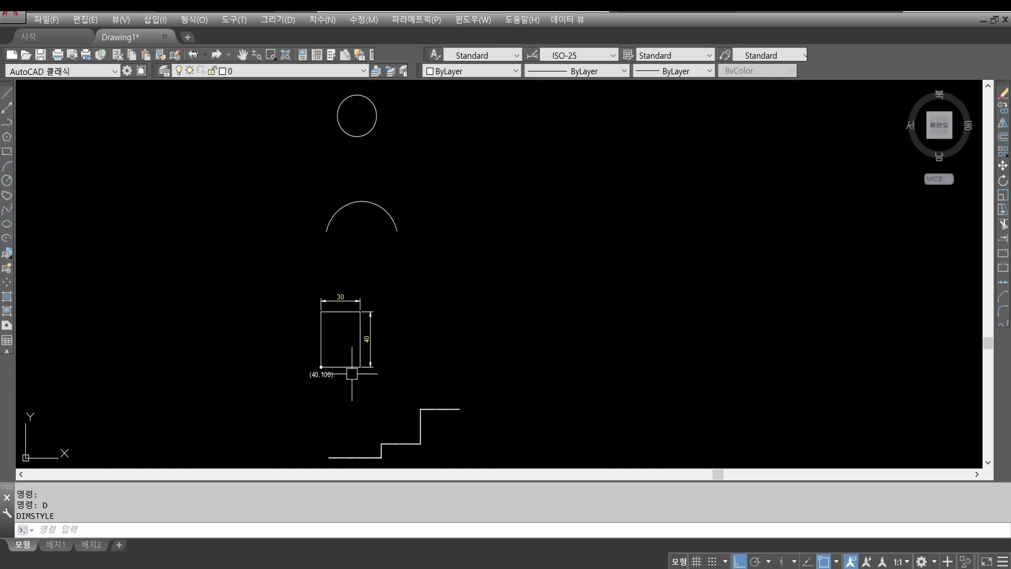
Create a new layer named Dim in the layer properties manager.
scroll(351, 373, "up", 3)
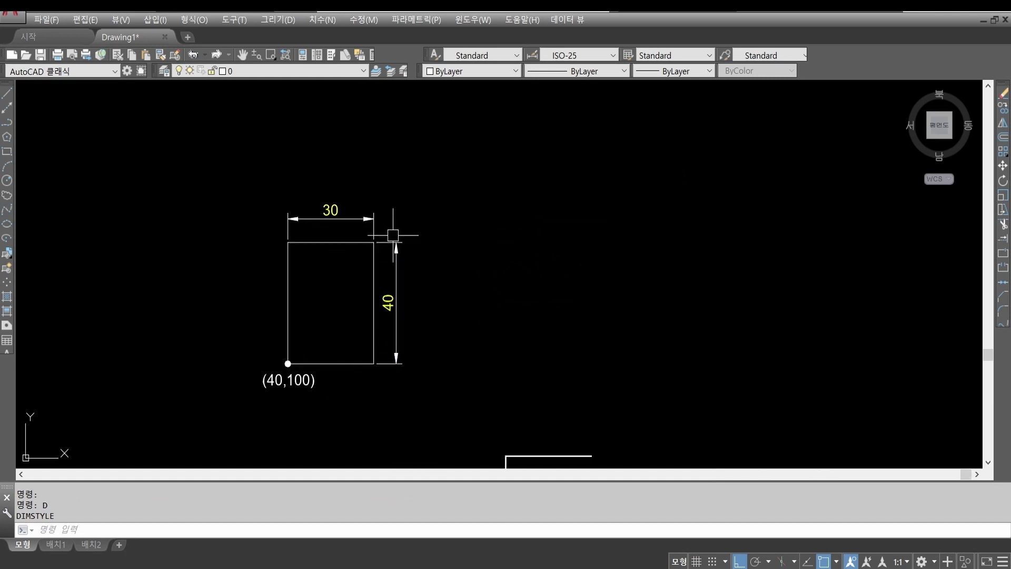
scroll(464, 221, "down", 3)
middle_click_drag(528, 259, 492, 284)
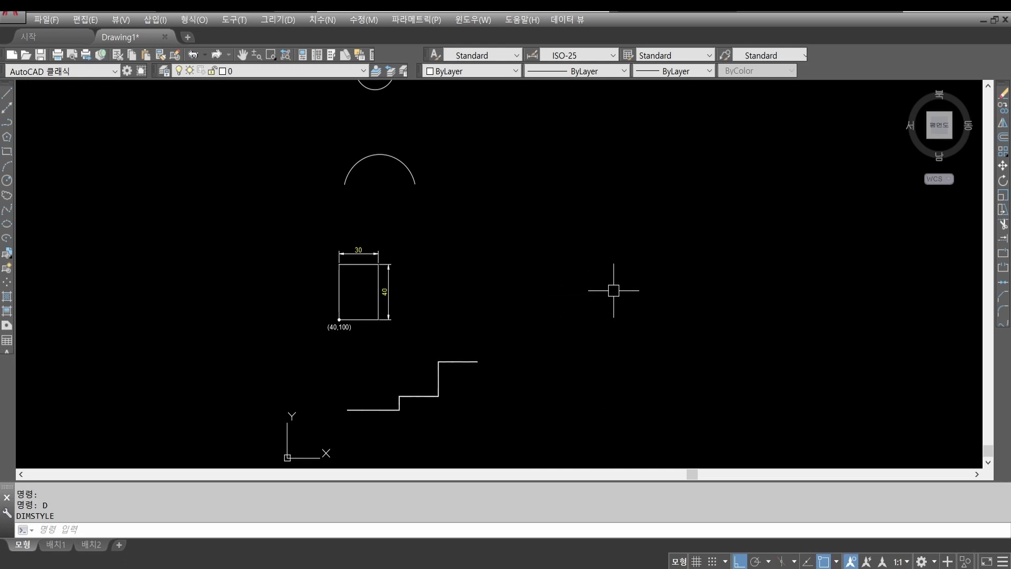
key("BackSpace")
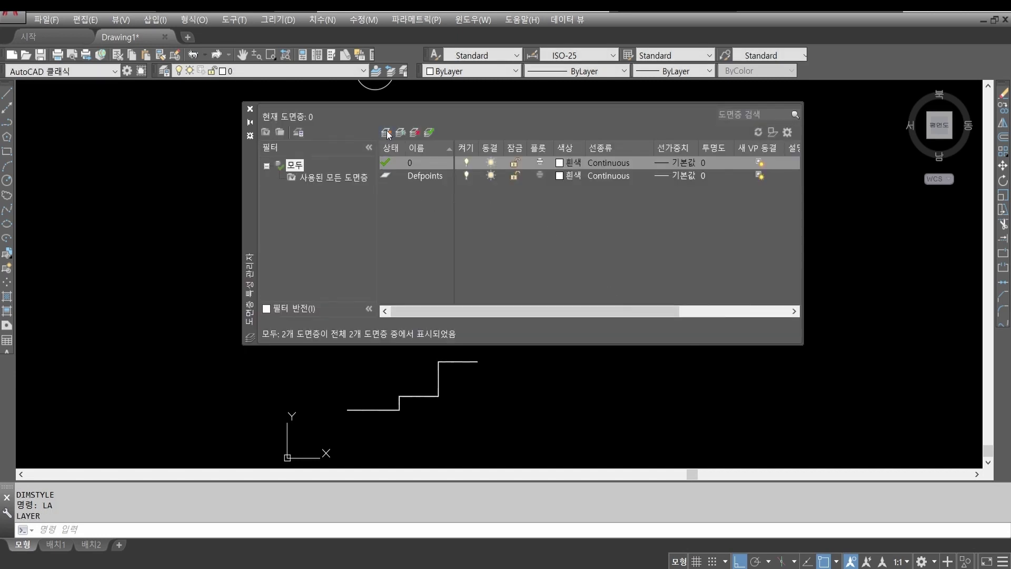
left_click(386, 131)
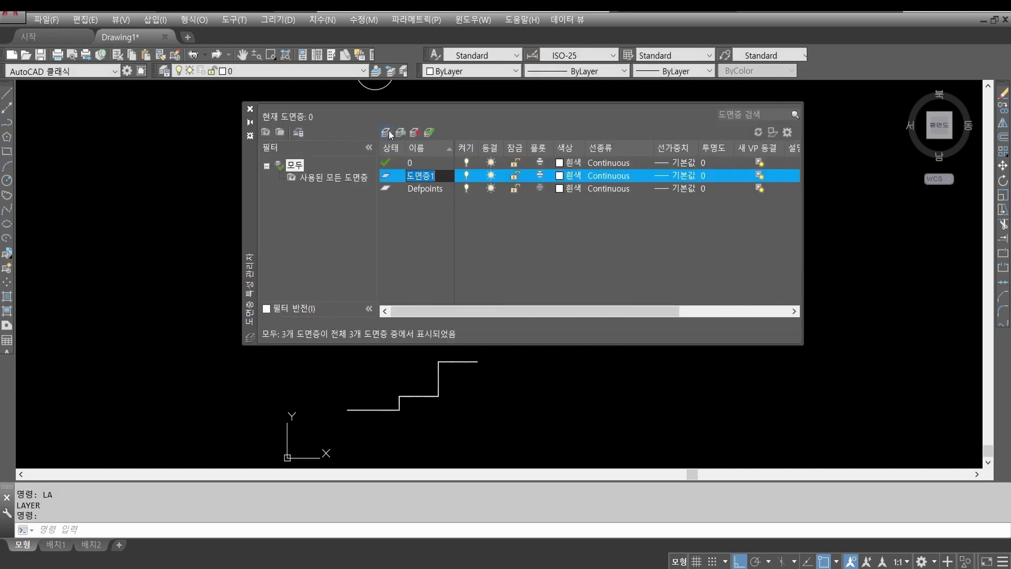
type("Dim")
key("Return")
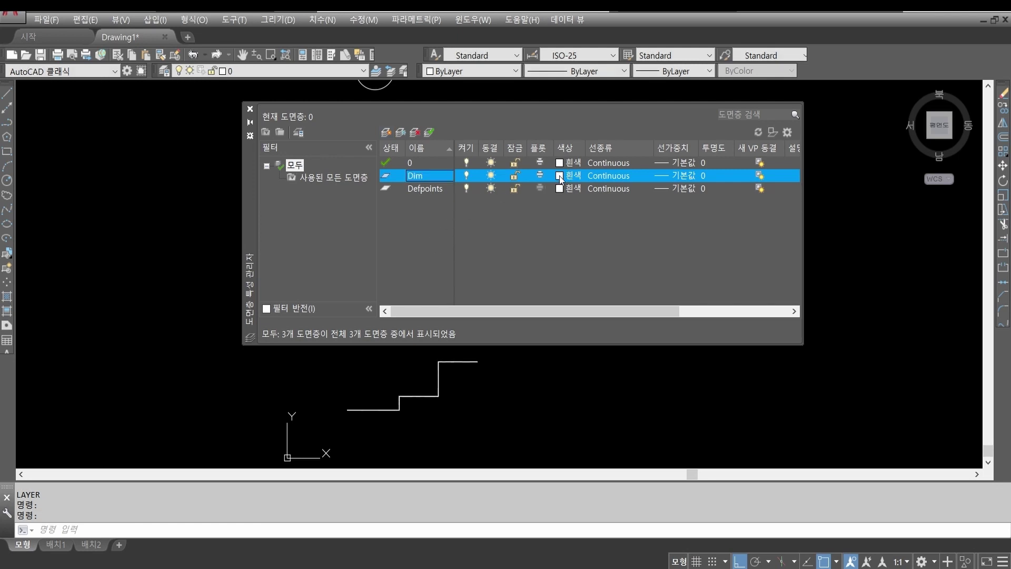
Set the Dim layer's color to red (color index 1) and close the layer properties manager.
left_click(559, 177)
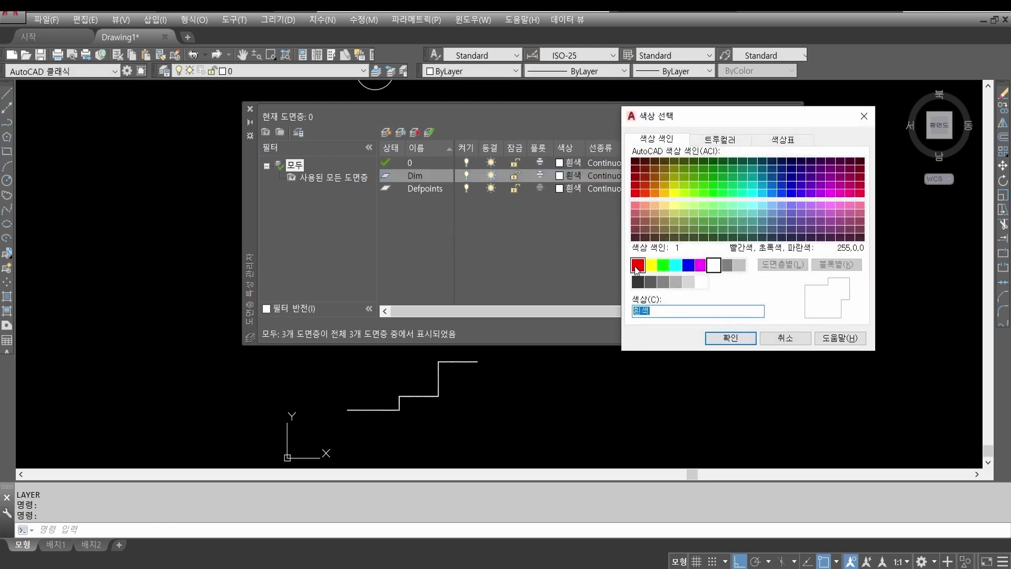
left_click(637, 266)
left_click(730, 338)
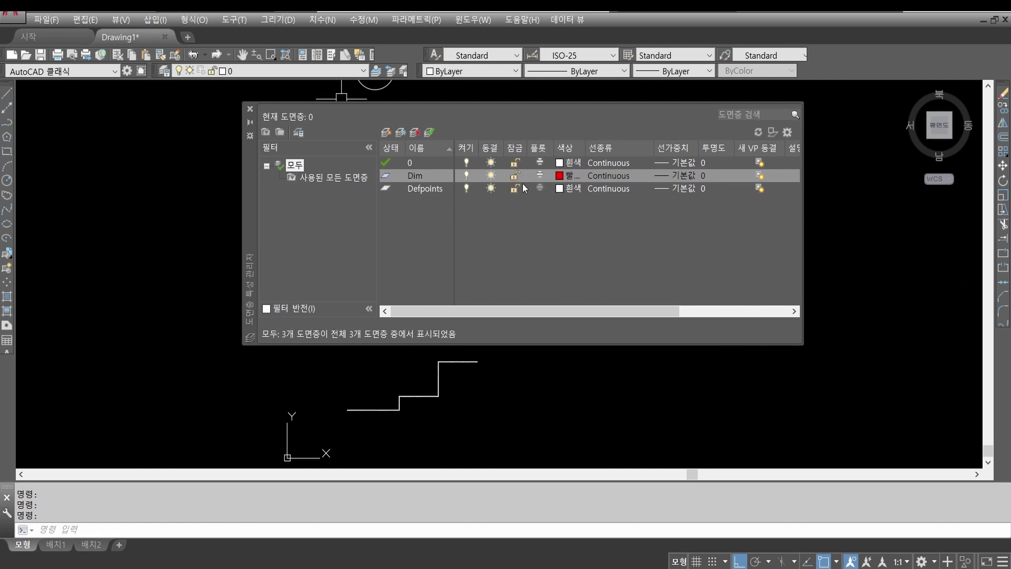
left_click(250, 108)
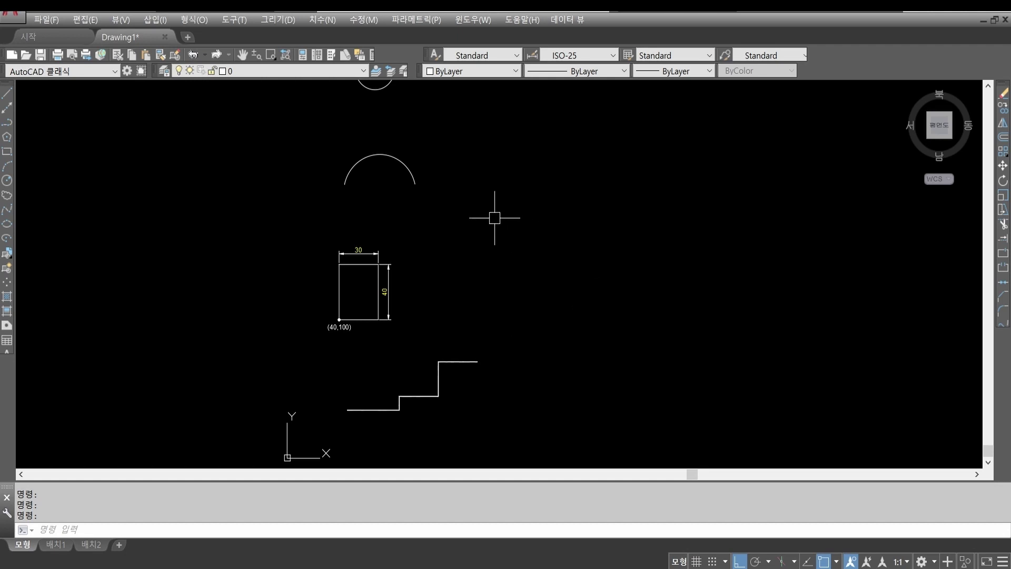
Make Dim the current layer and move the rectangle's horizontal and vertical dimensions onto the Dim layer.
left_click(292, 72)
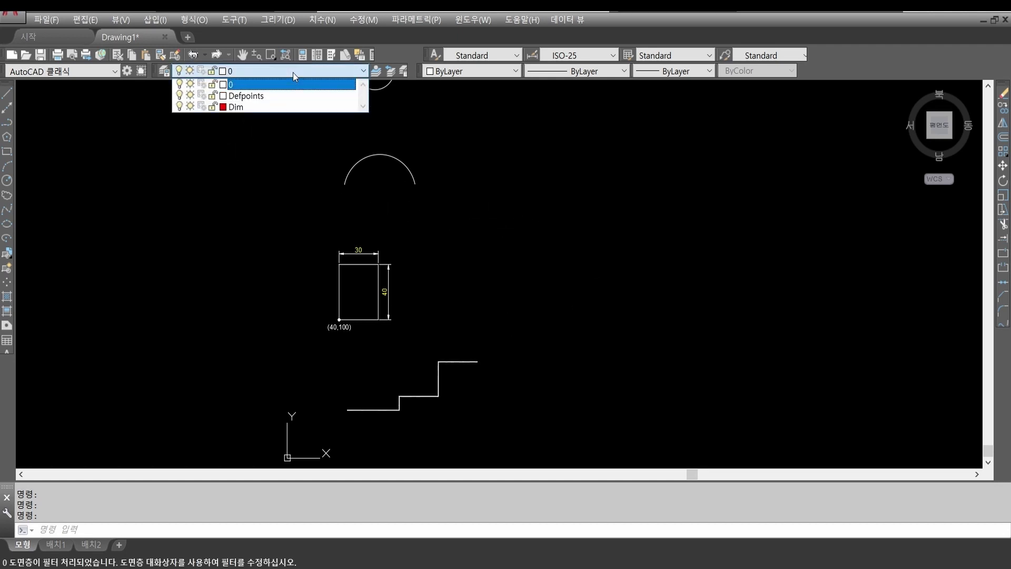
left_click(280, 107)
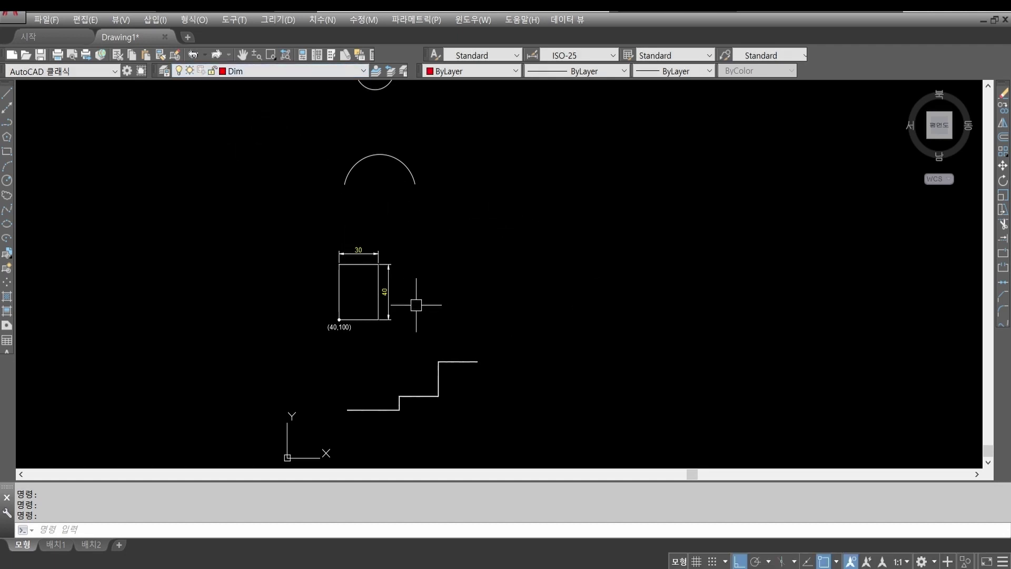
scroll(384, 345, "up", 3)
left_click(404, 239)
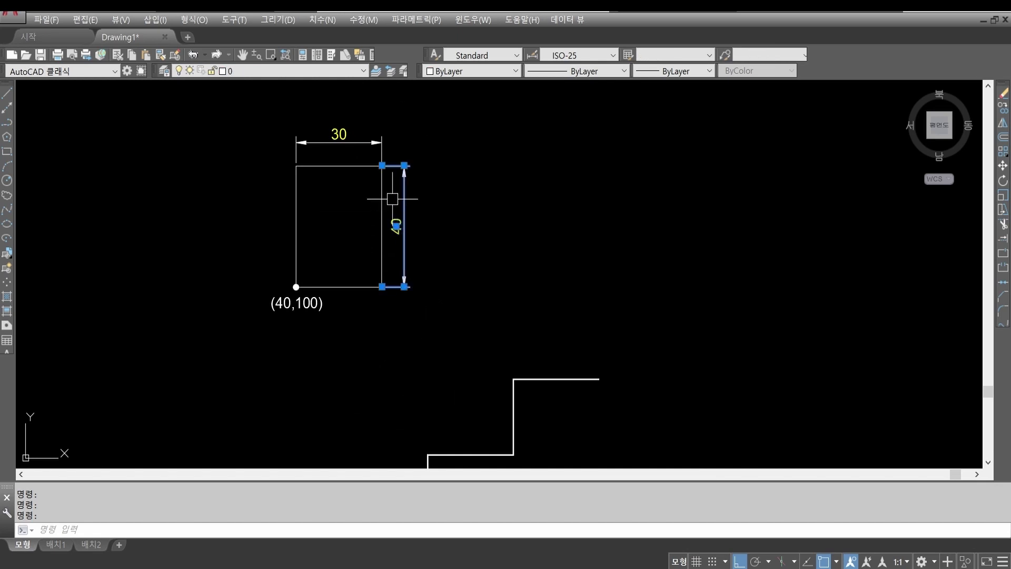
left_click(367, 142)
left_click(338, 72)
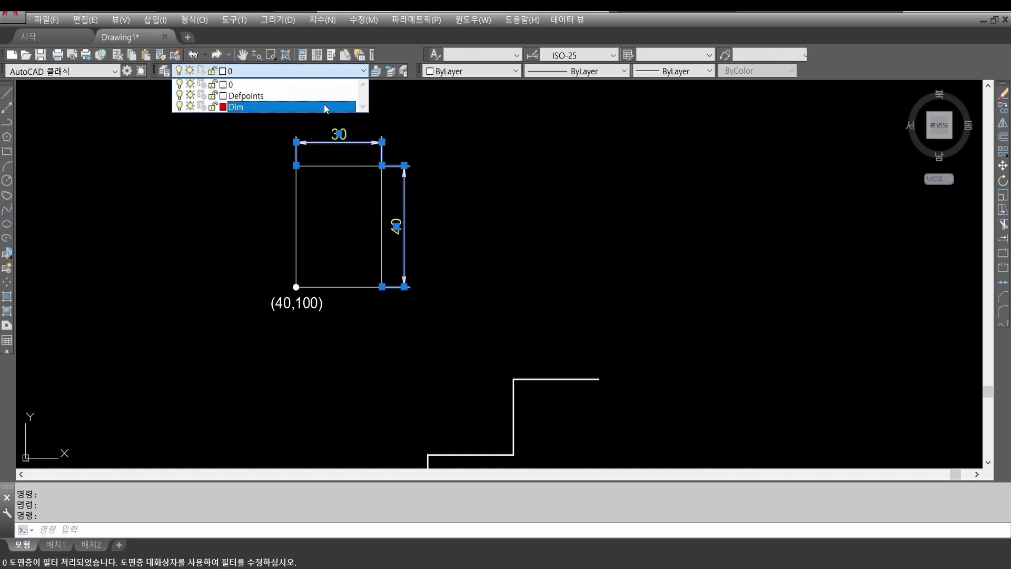
left_click(325, 108)
key("Escape")
key("Escape")
key("Escape")
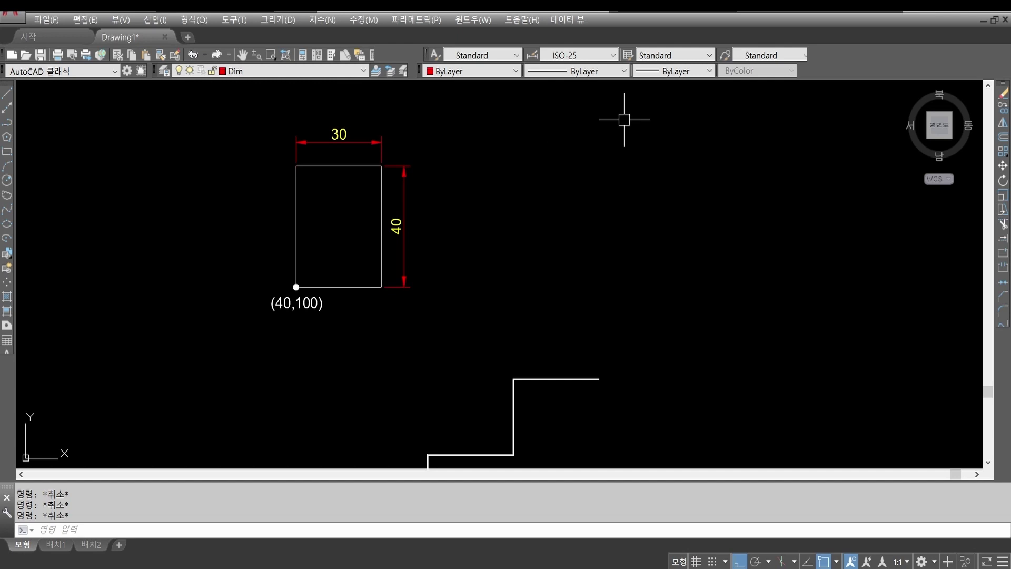
scroll(421, 369, "down", 5)
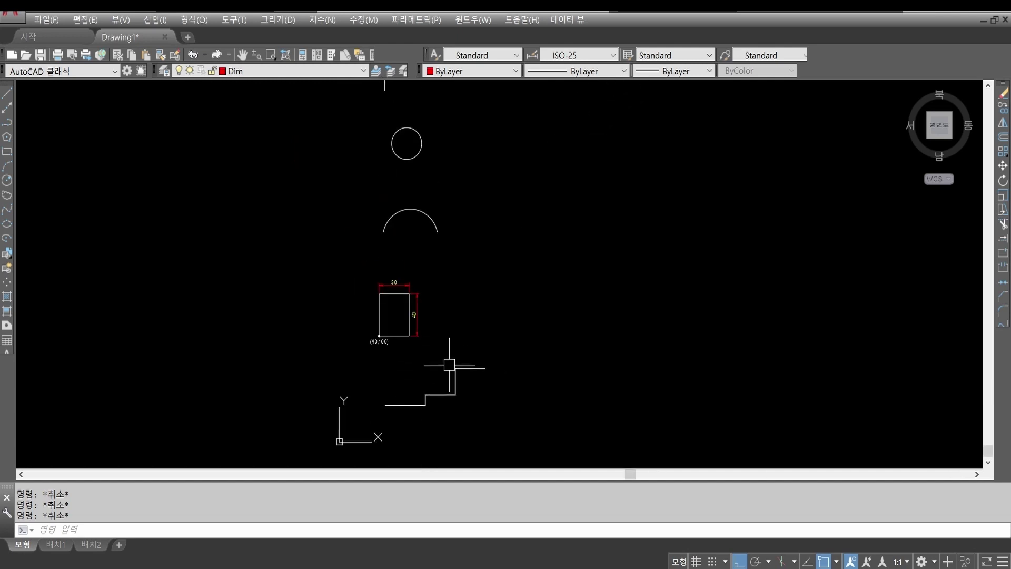
scroll(350, 302, "up", 4)
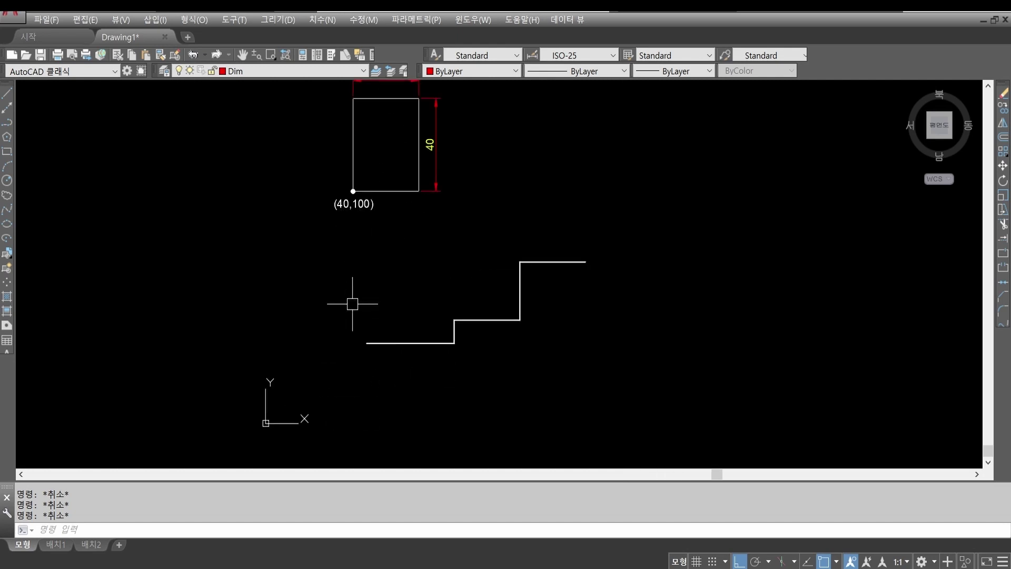
middle_click_drag(435, 279, 408, 303)
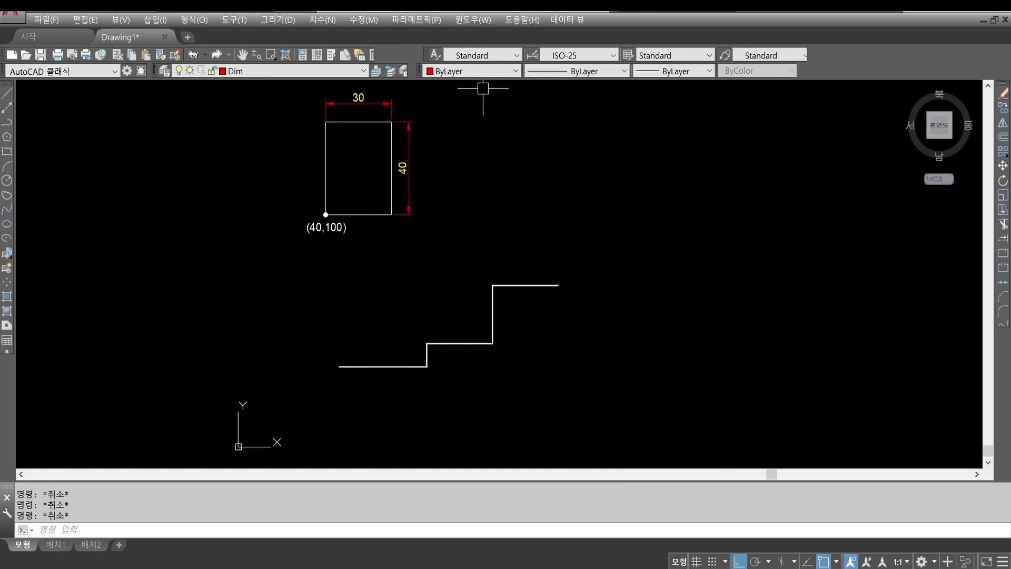
mouse_move(597, 220)
middle_mouse_down()
mouse_move(568, 195)
mouse_move(544, 216)
mouse_move(559, 218)
middle_mouse_up()
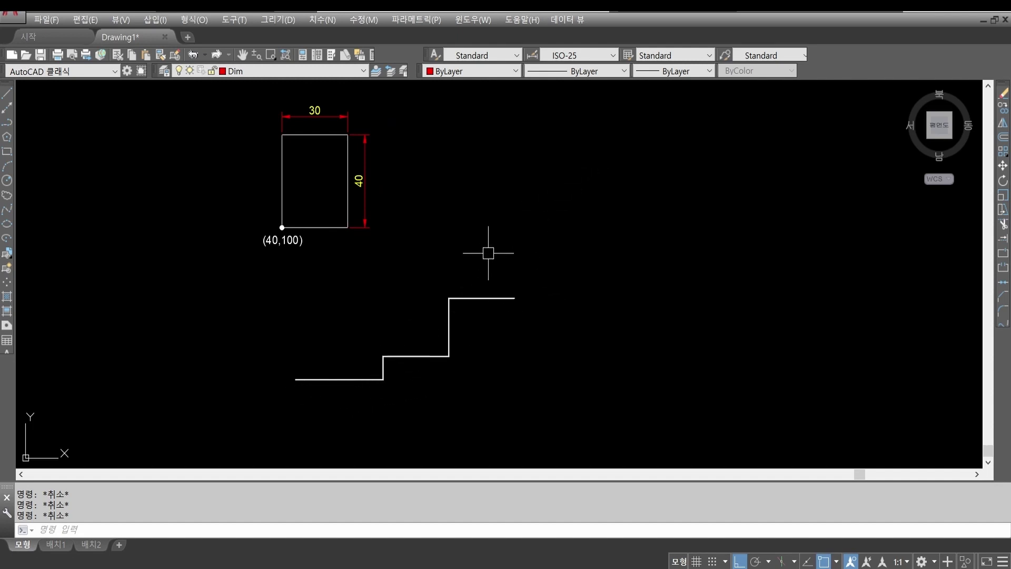
left_click(326, 20)
left_click(327, 20)
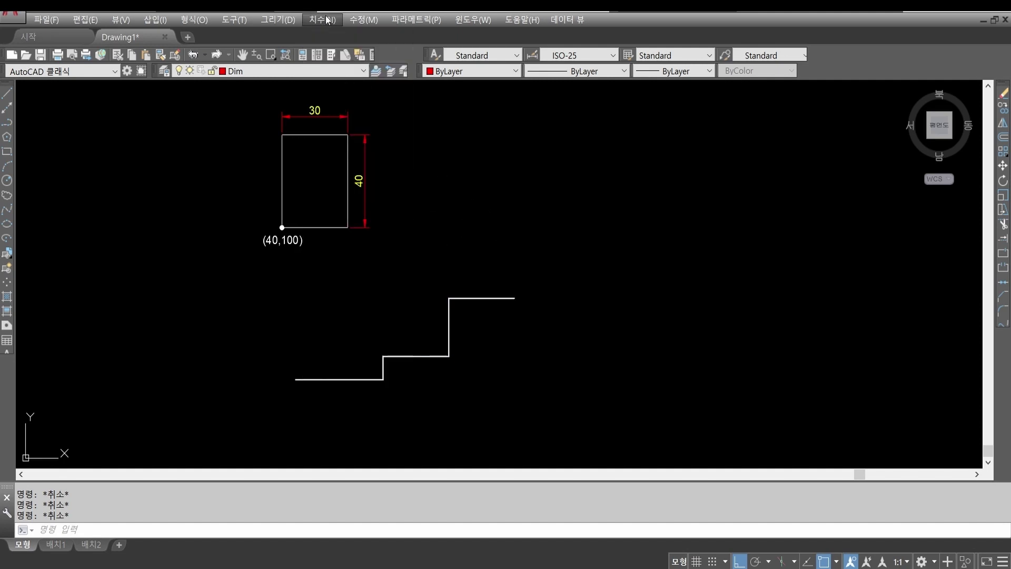
left_click(326, 20)
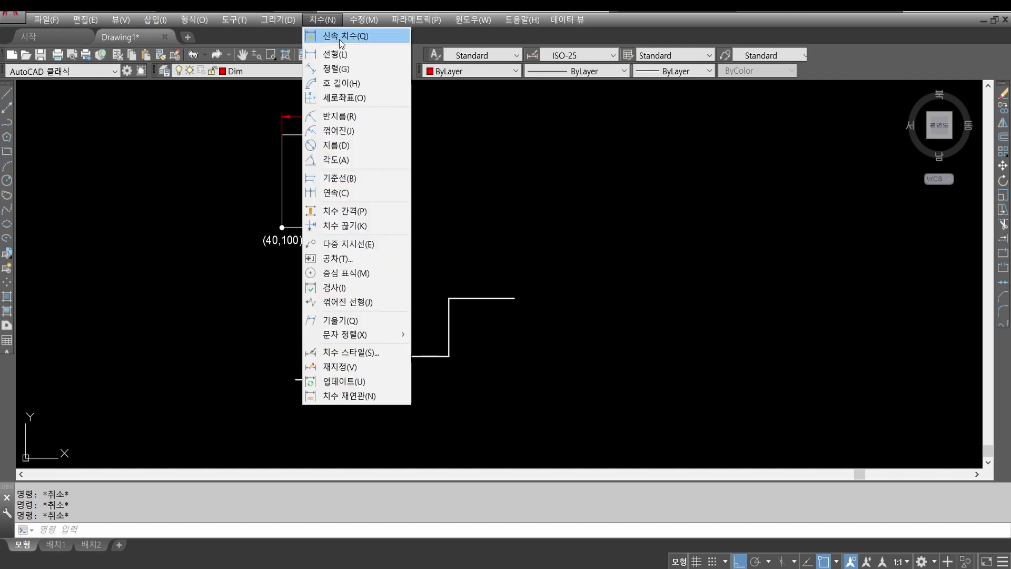
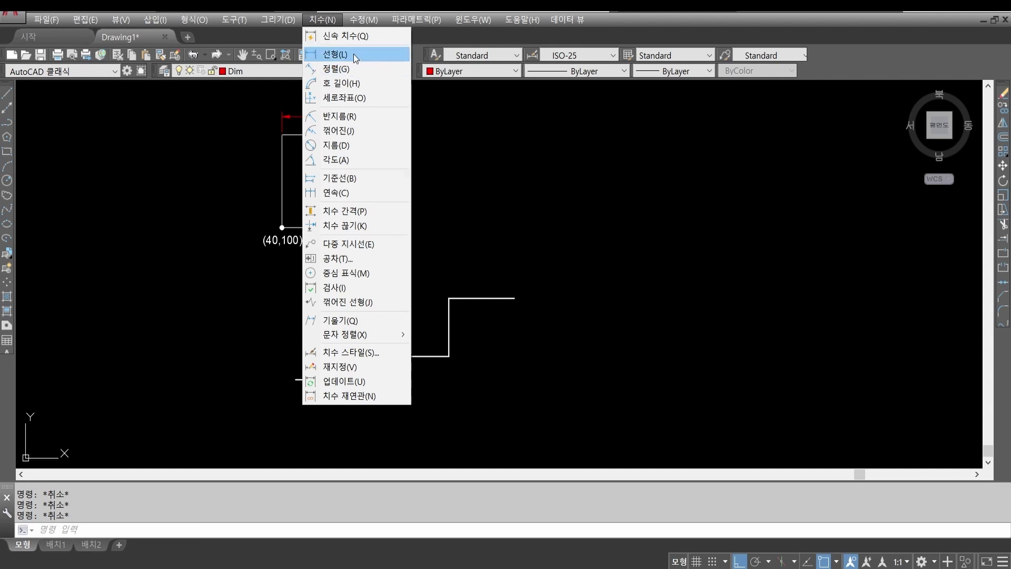
left_click(659, 264)
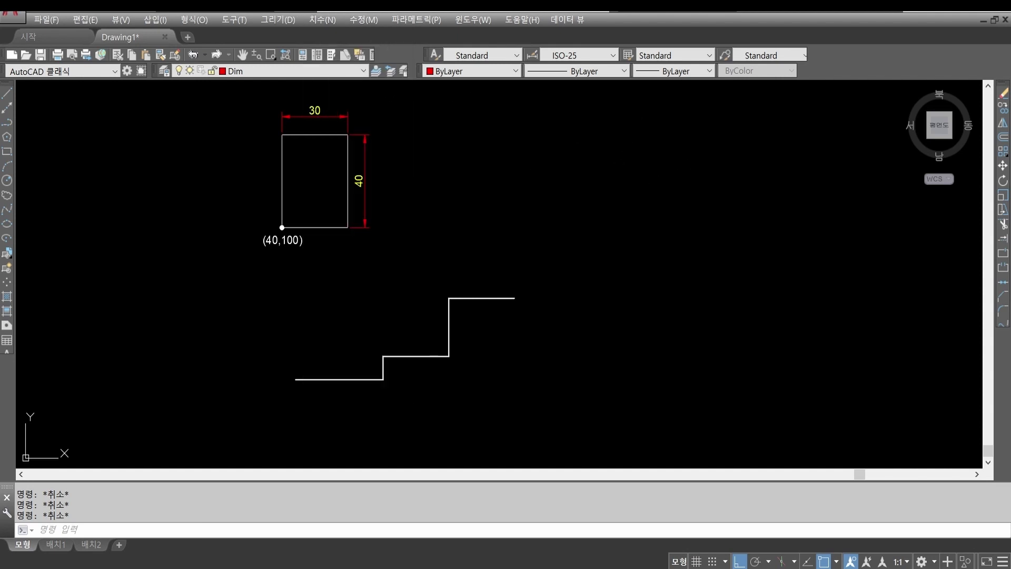
left_click(653, 260)
key("Escape")
Draw an upright three-sided polygon, inscribed in a circle, in the empty area right of the stepped line, with a half-base of about 23 units.
type("pol")
key("Return")
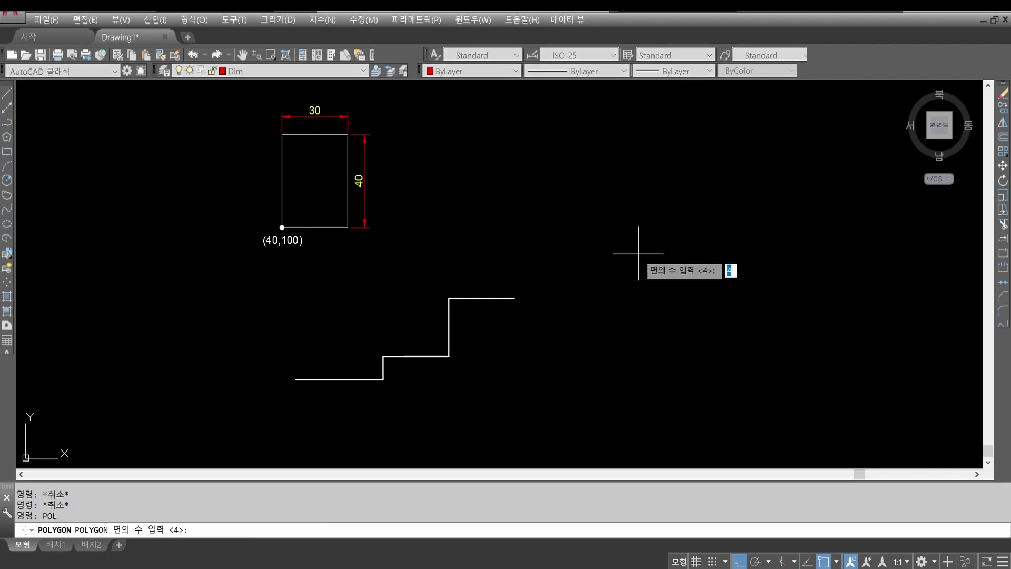
type("3")
key("Return")
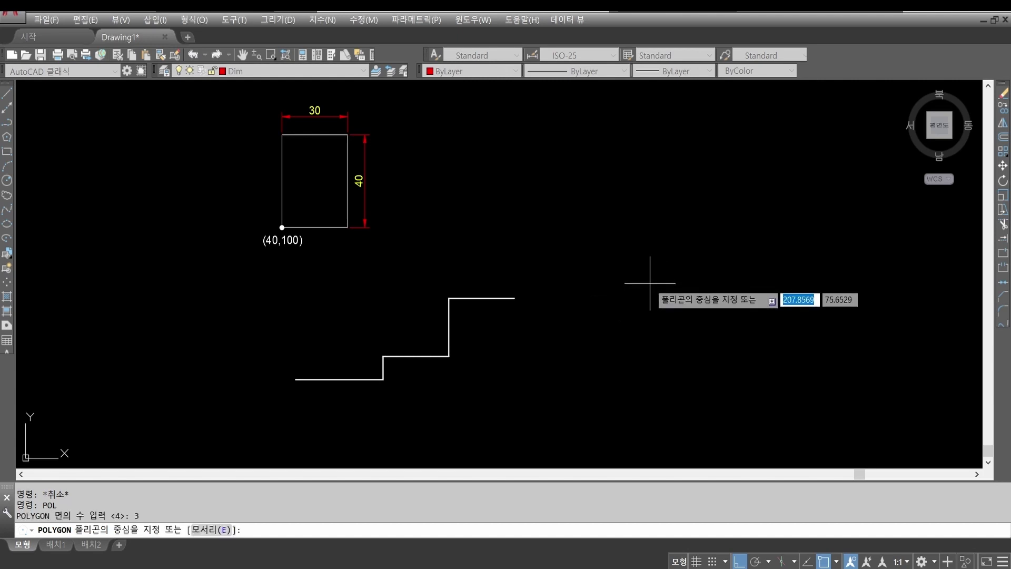
left_click(647, 283)
type("i")
key("Return")
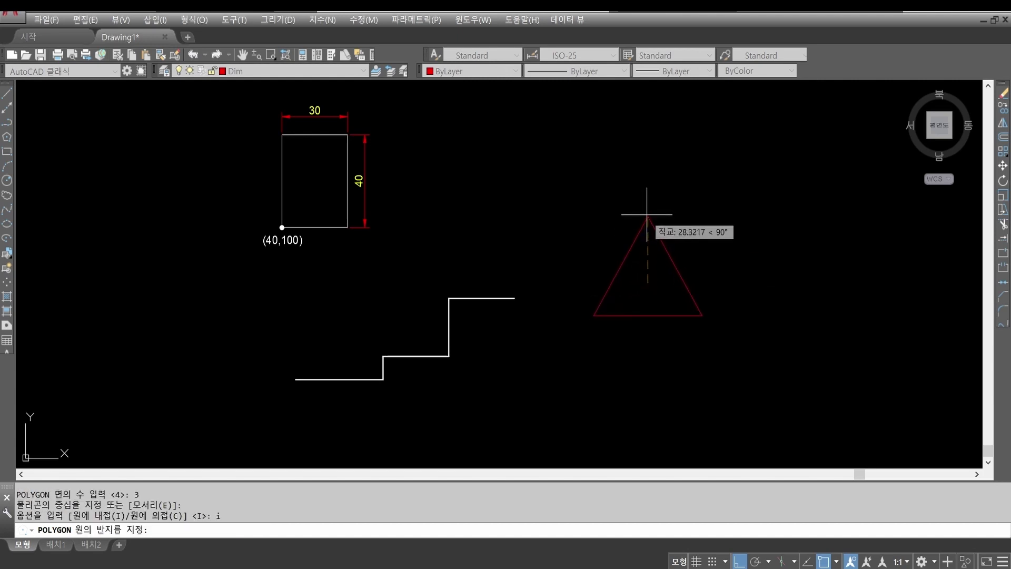
left_click(646, 221)
key("Escape")
key("Escape")
key("Escape")
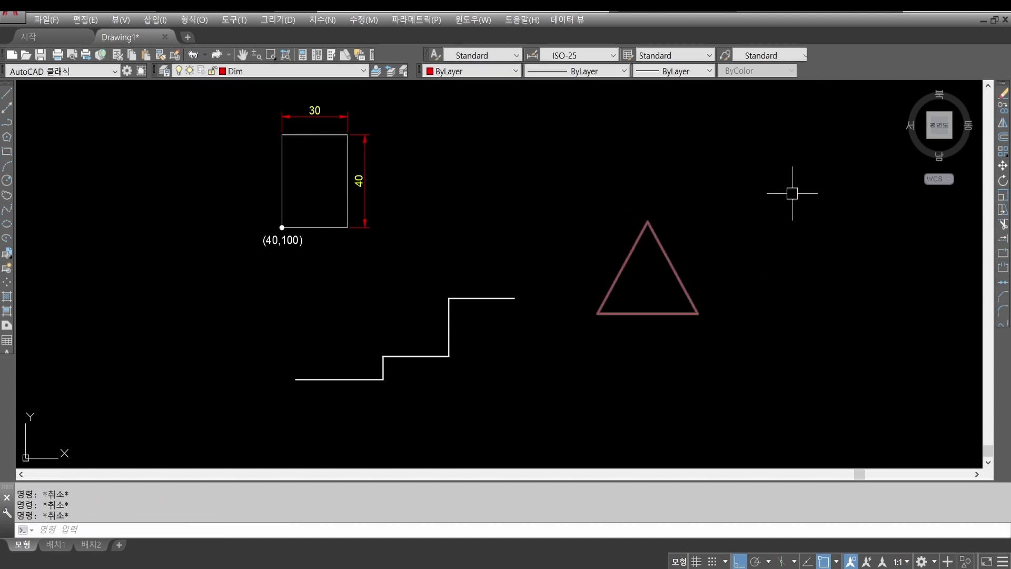
Try to place a horizontal linear dimension between the triangle's apex and its lower-right corner.
left_click(319, 20)
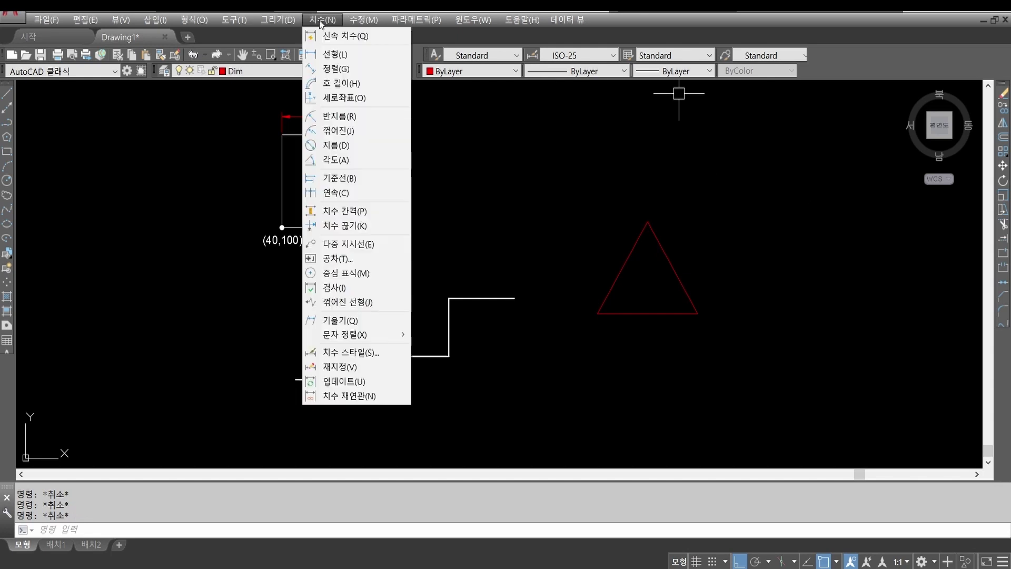
left_click(562, 101)
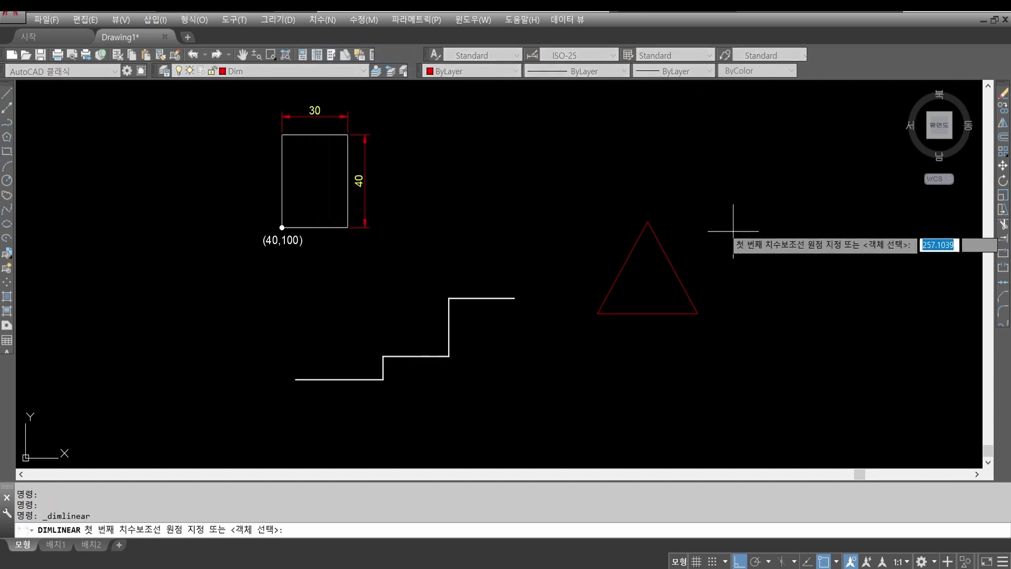
left_click(646, 221)
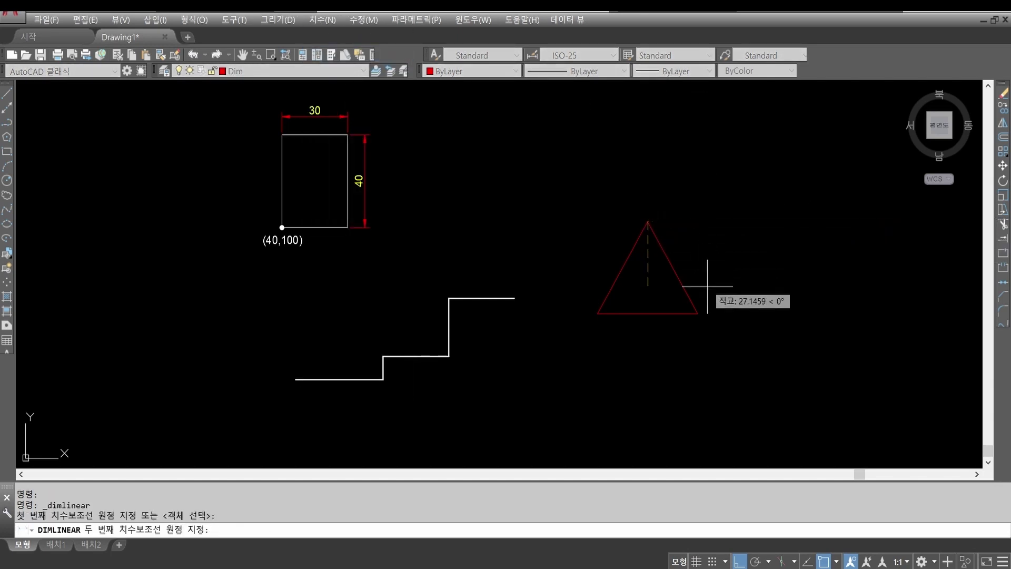
left_click(698, 314)
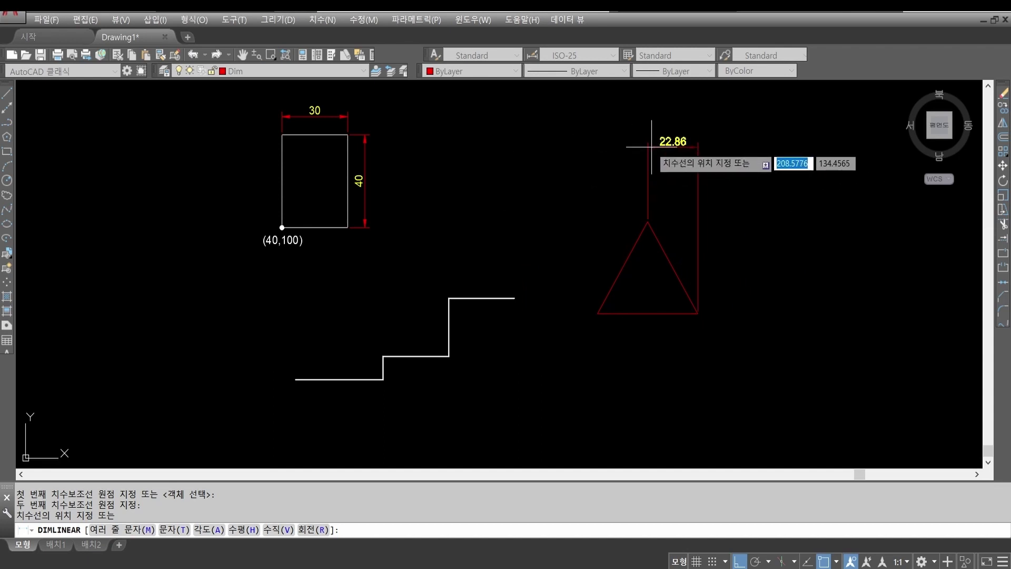
key("Escape")
key("Escape")
key("Escape")
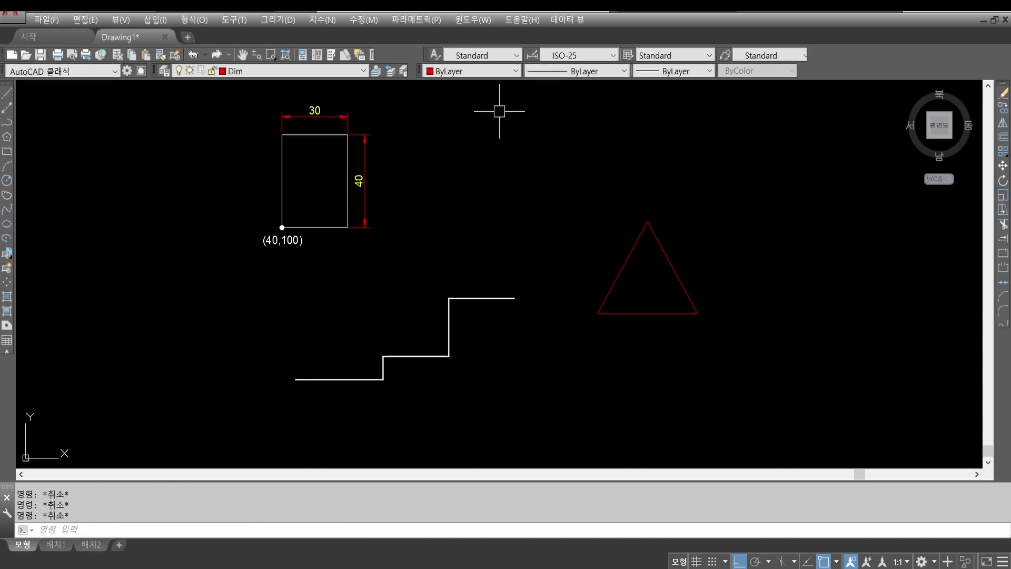
Erase the triangle right of the stepped line.
type("e")
key("Return")
left_click(735, 349)
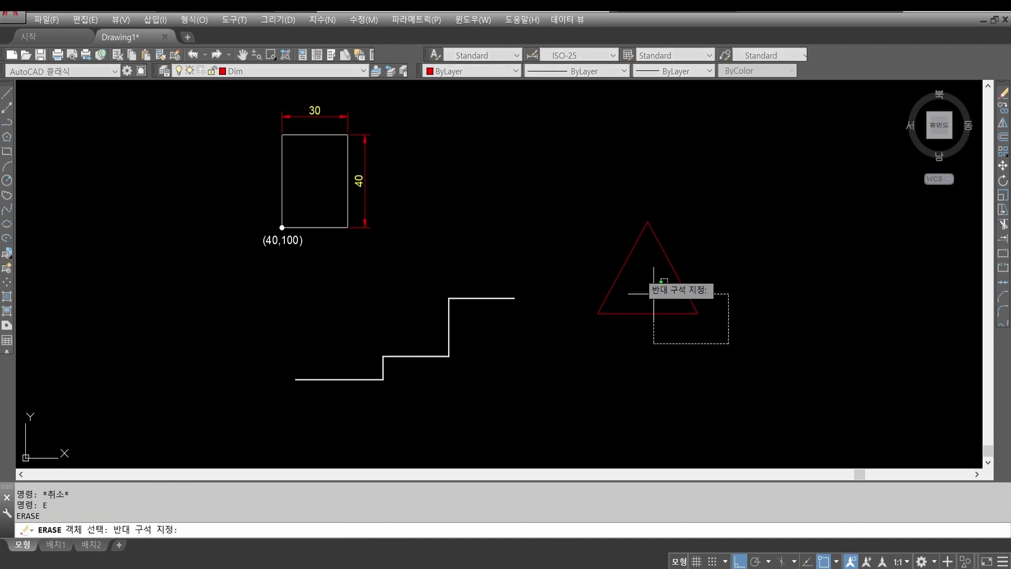
left_click(577, 181)
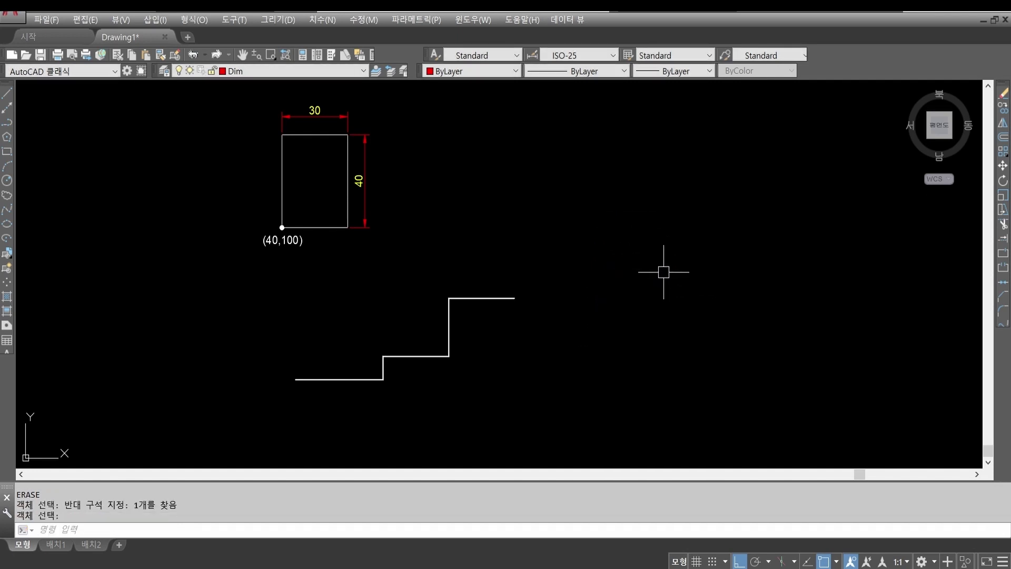
Draw a nearly square rectangle in the empty area right of the stepped line.
type("re")
key("Return")
left_click(573, 350)
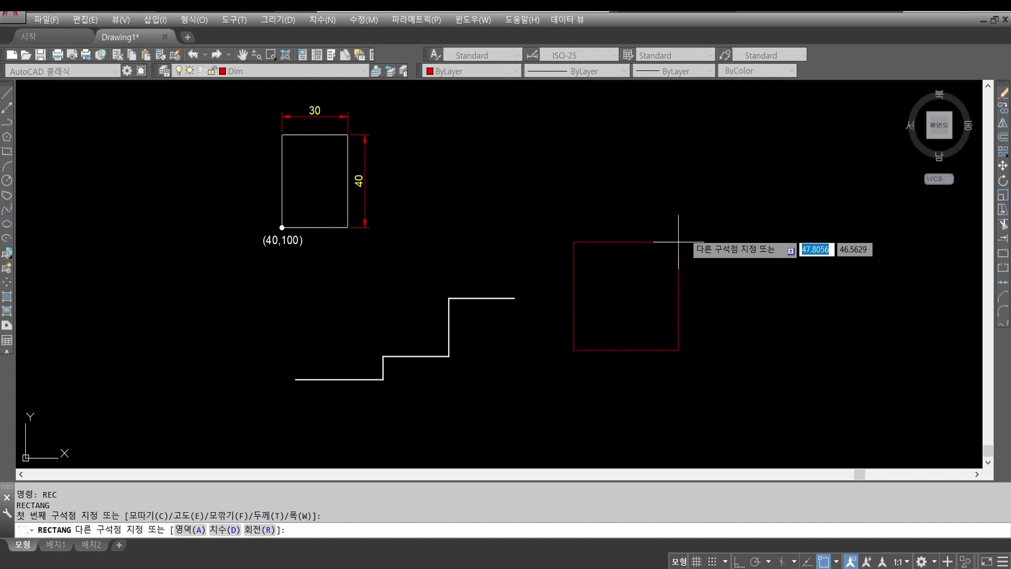
left_click(697, 222)
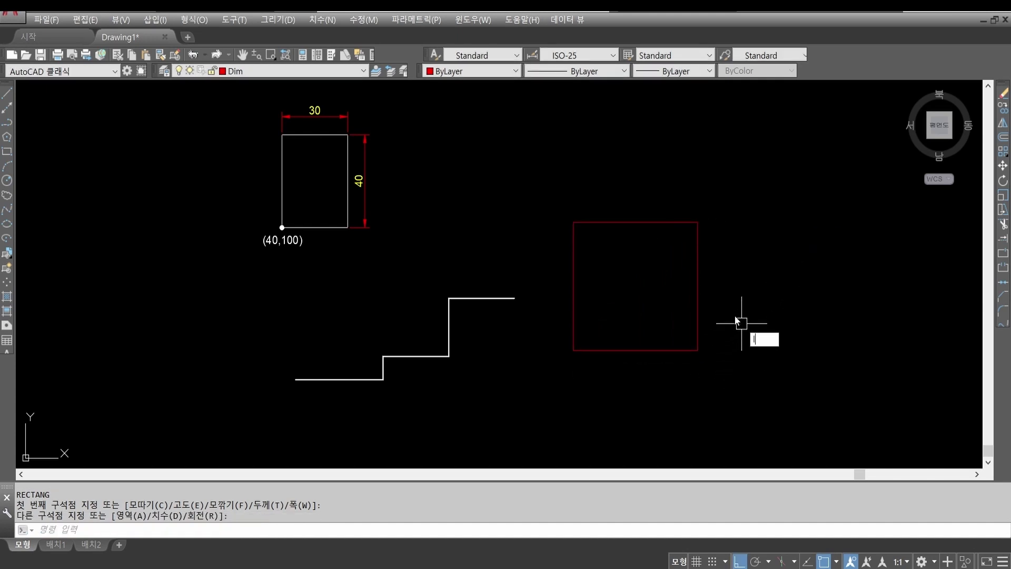
Draw a diagonal line from the midpoint of the new rectangle's top edge to the midpoint of its left edge.
type("l")
key("Return")
left_click(635, 221)
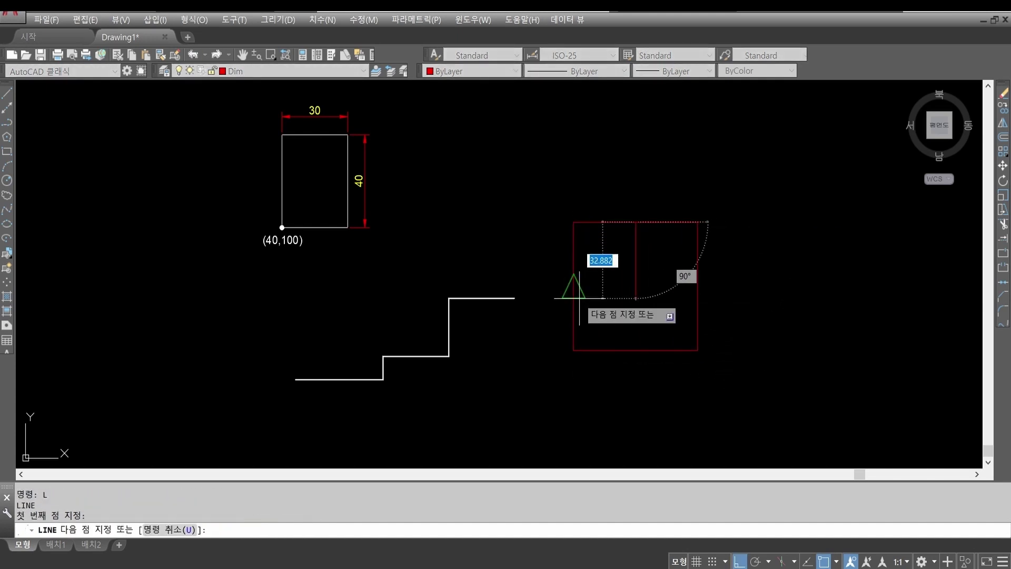
left_click(575, 287)
key("Return")
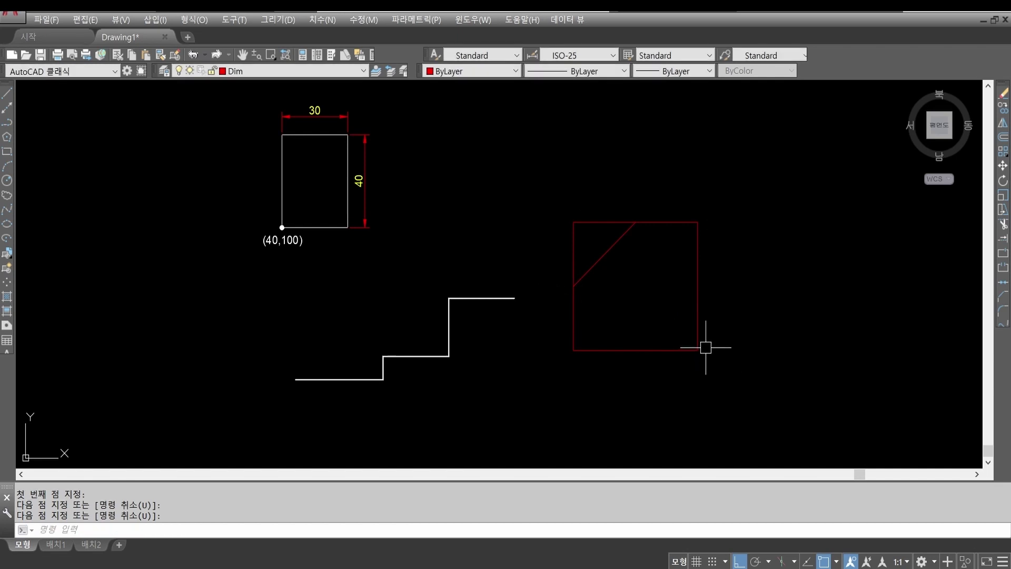
Offset the diagonal line by 10 toward the lower right inside the rectangle.
type("o")
key("Return")
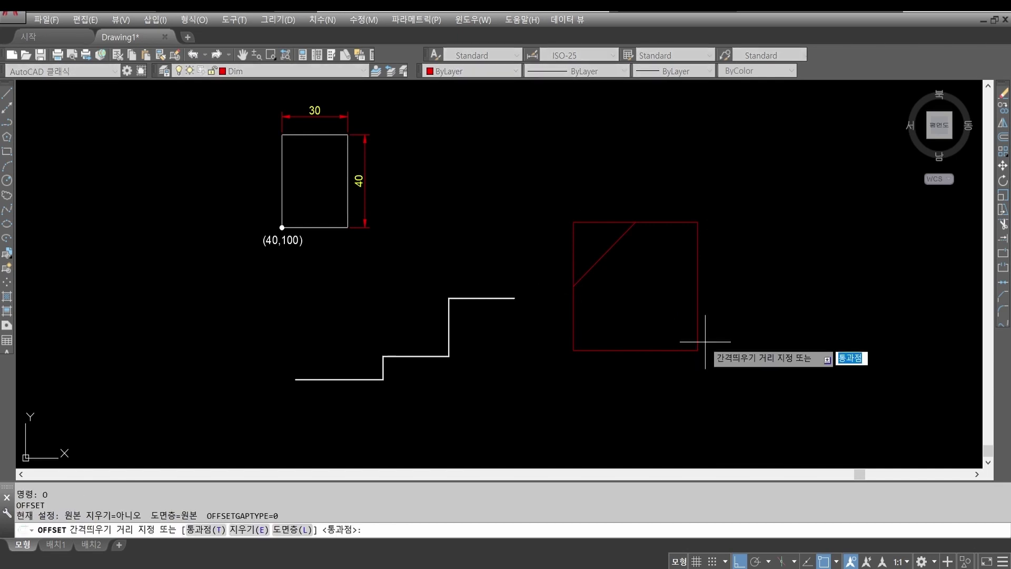
type("10")
key("Return")
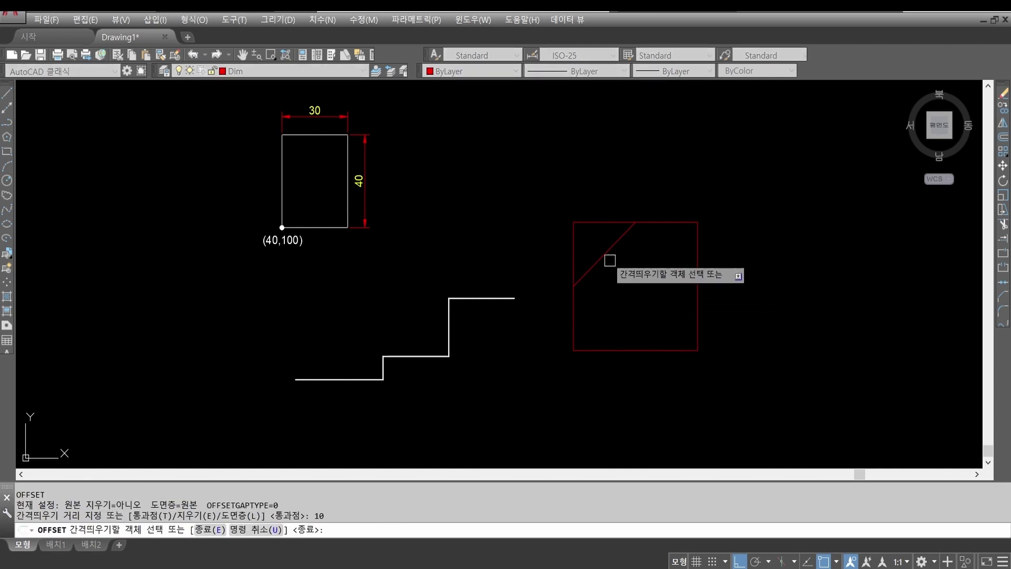
left_click(606, 252)
left_click(662, 300)
type("e")
key("Return")
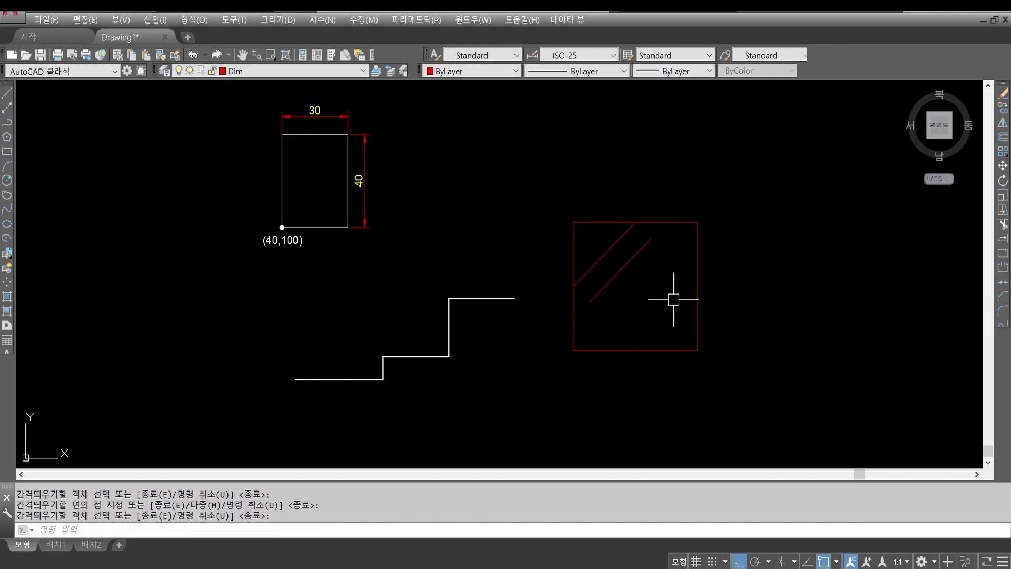
Extend both ends of the offset diagonal line to the rectangle's top and left edges.
type("ex")
key("Return")
left_click(659, 222)
key("Return")
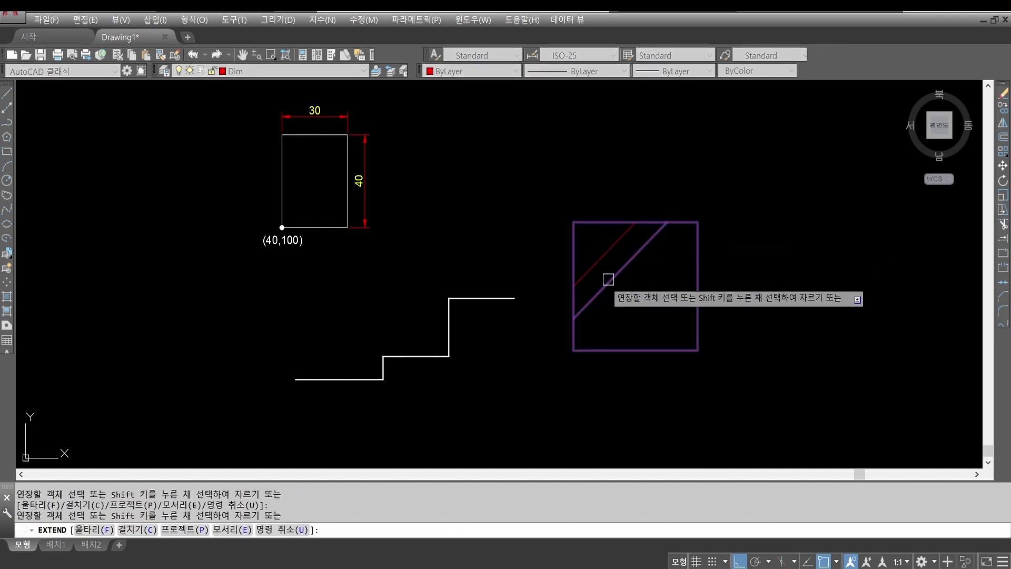
left_click(599, 290)
key("Return")
scroll(622, 252, "up", 5)
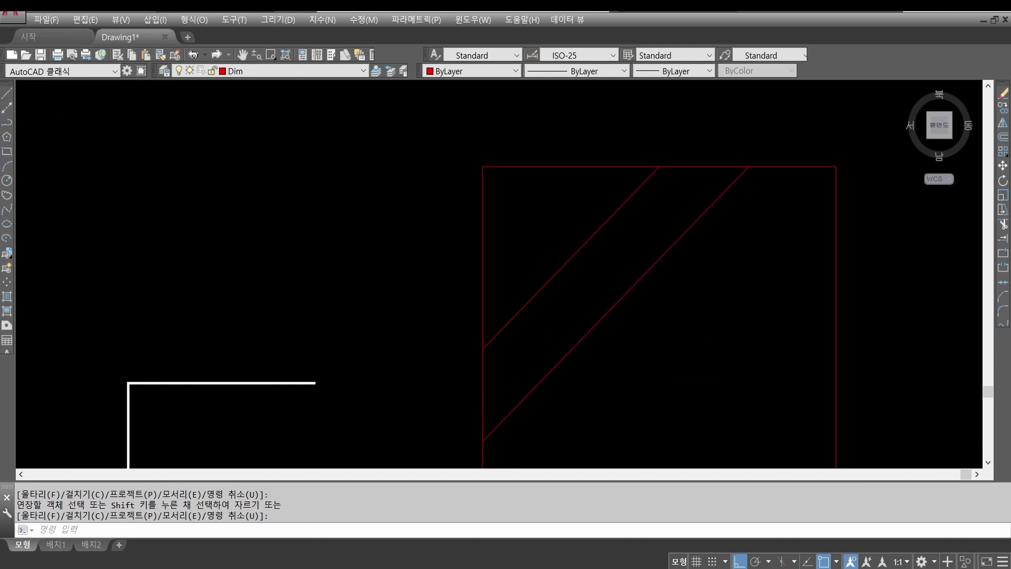
scroll(629, 295, "down", 3)
middle_click_drag(681, 305, 628, 301)
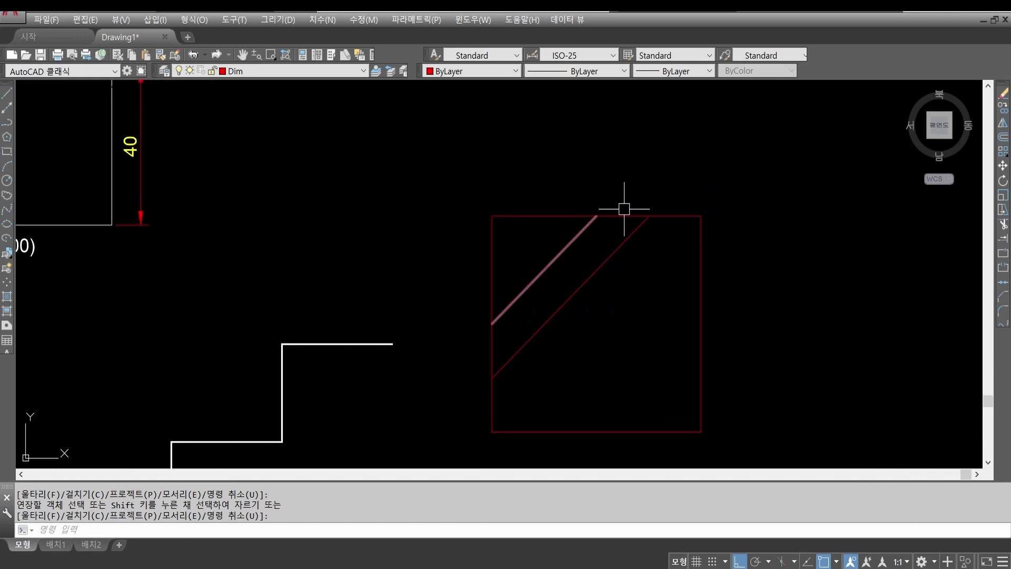
left_click(330, 20)
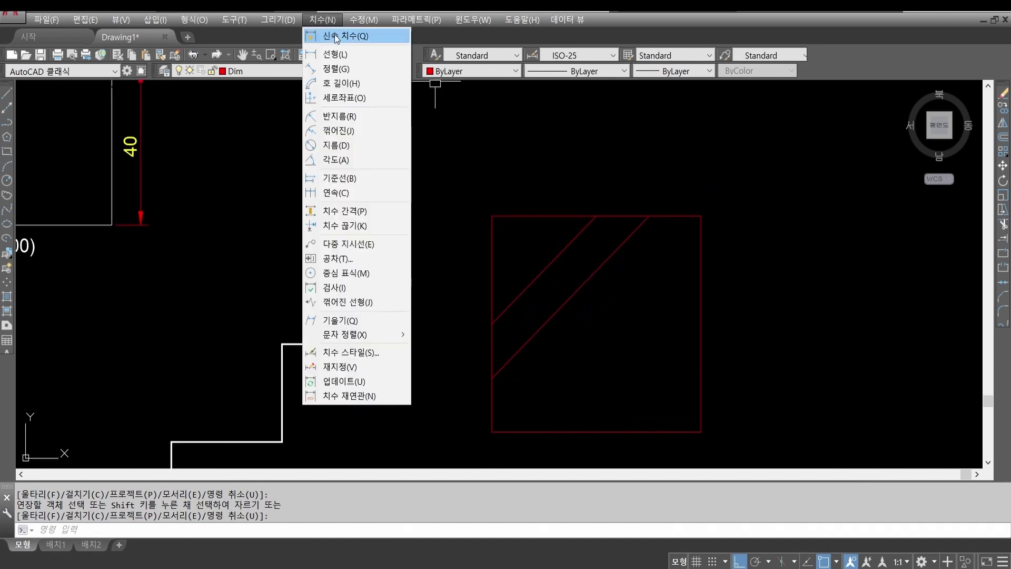
left_click(343, 68)
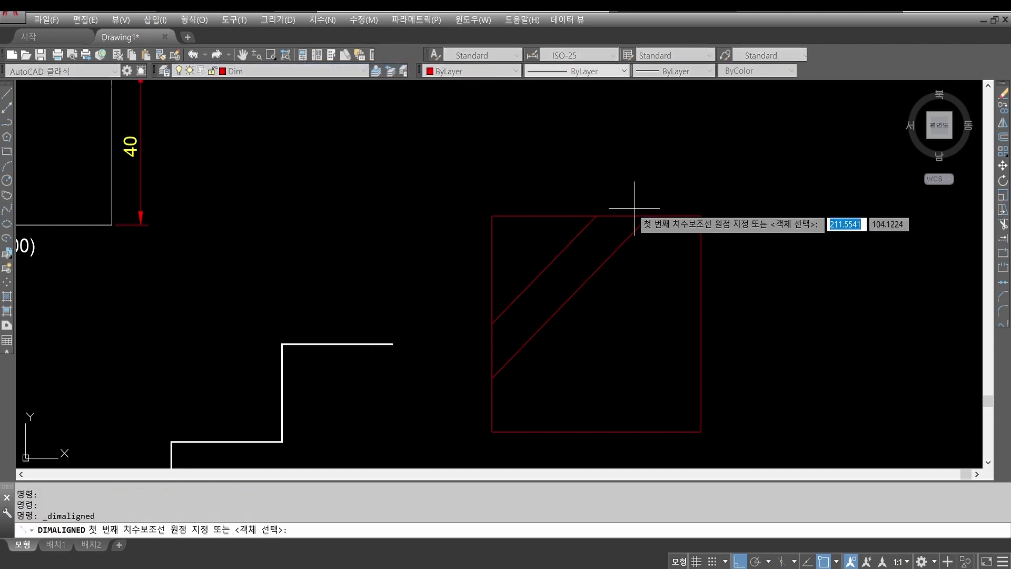
key("Escape")
key("Escape")
key("Escape")
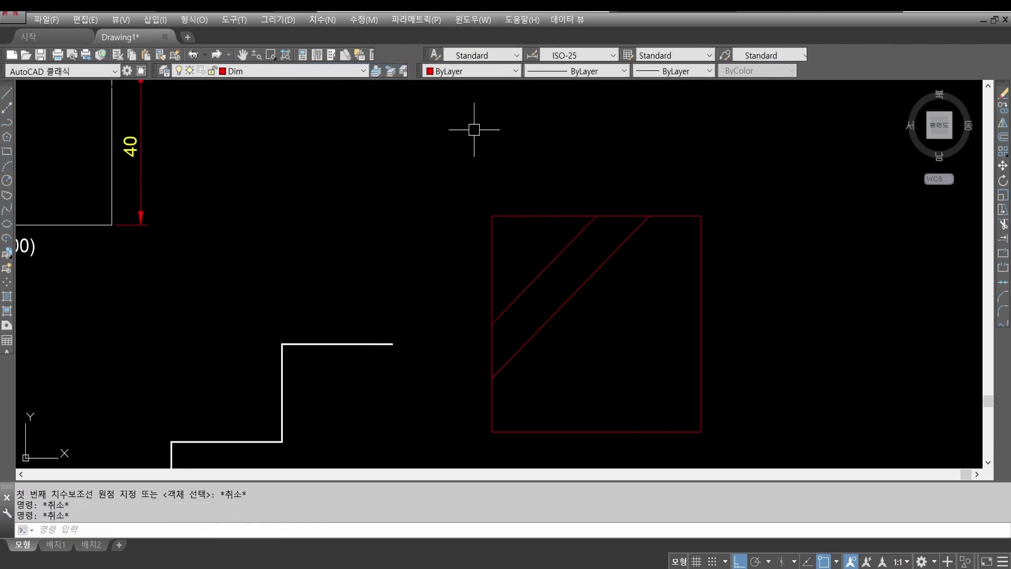
Try an aligned dimension between the top endpoints of the two parallel diagonal lines.
left_click(319, 20)
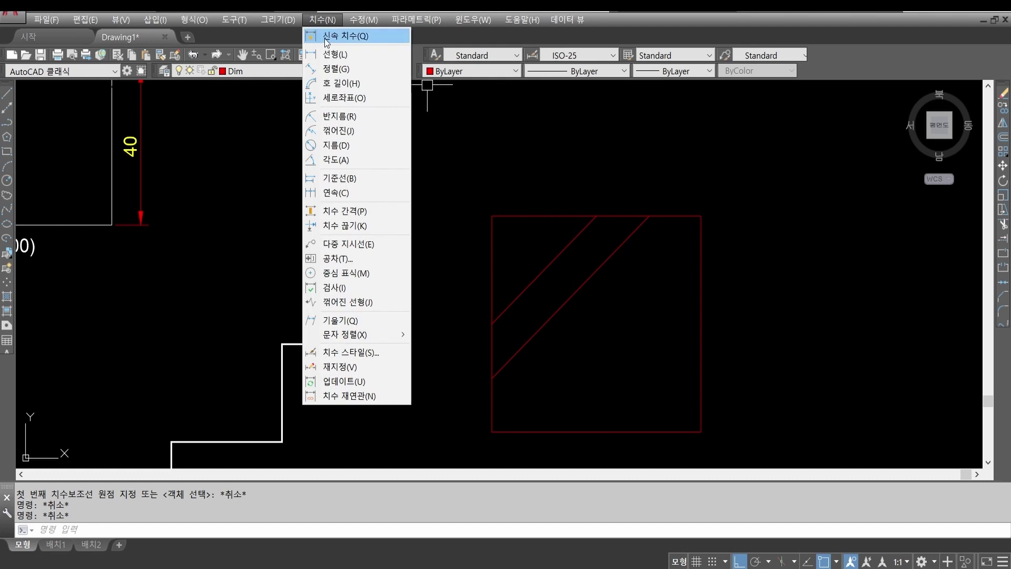
left_click(337, 69)
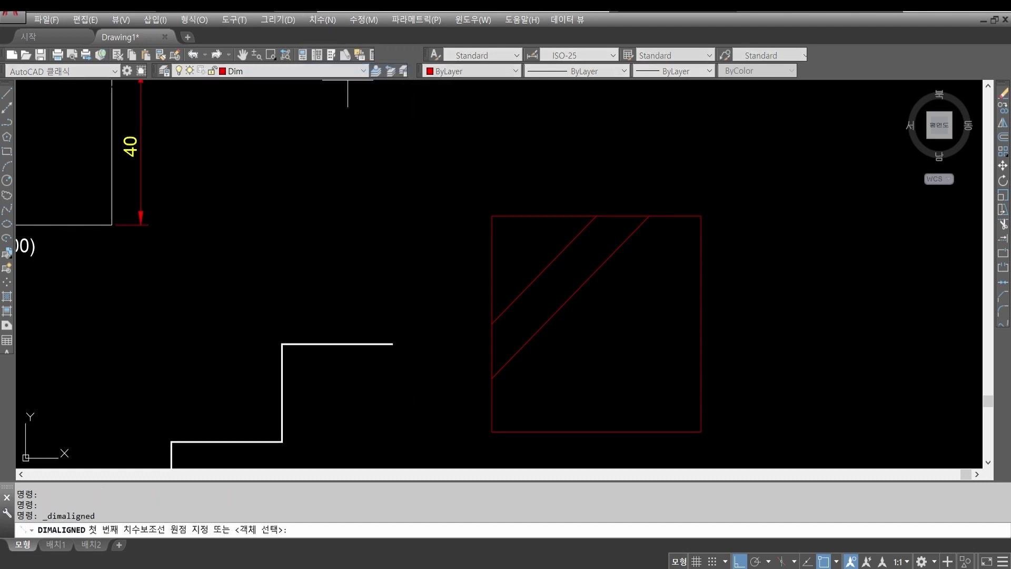
left_click(595, 215)
left_click(648, 213)
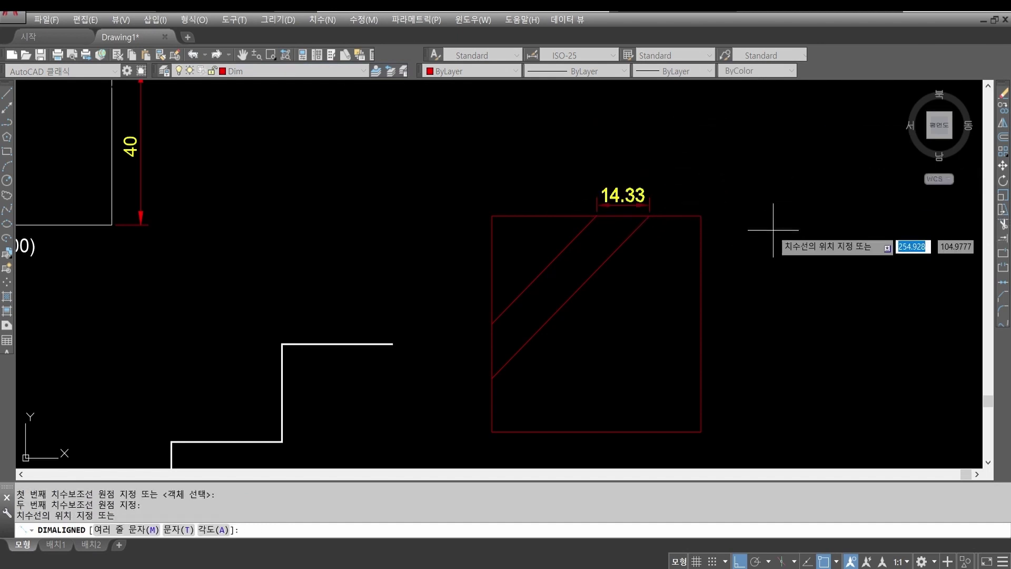
key("Escape")
key("Escape")
key("Escape")
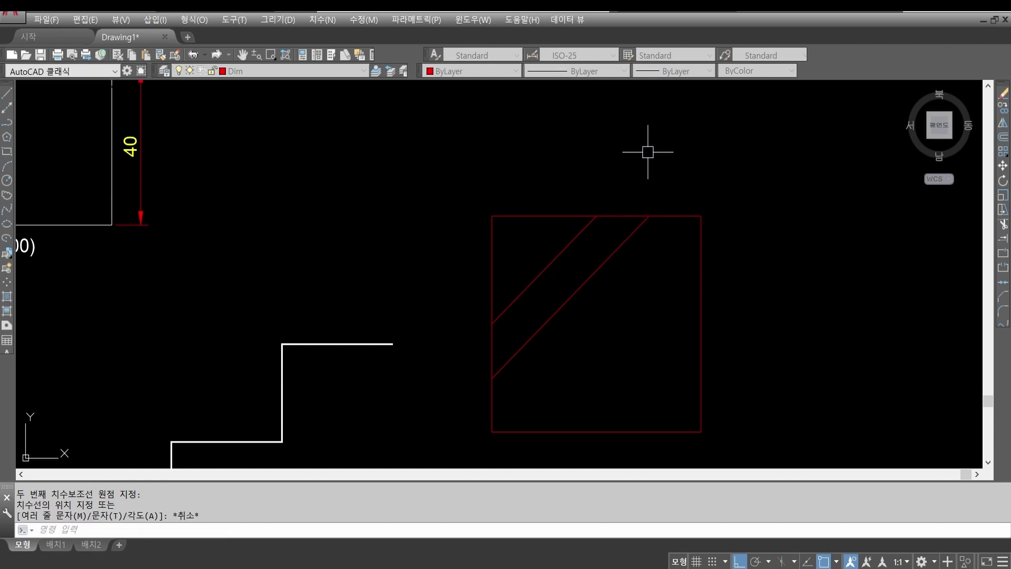
key("Escape")
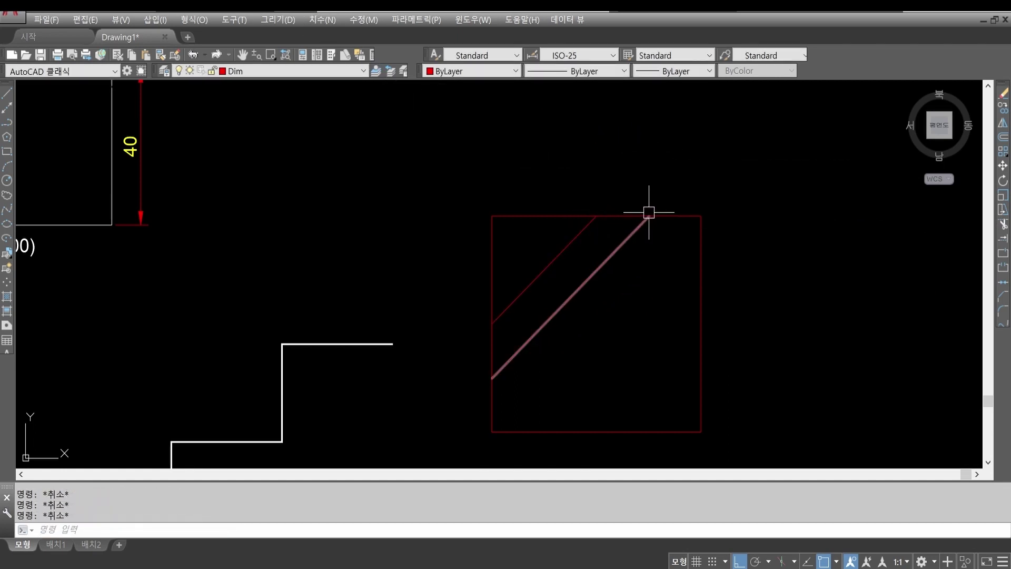
Place an aligned dimension from the upper diagonal's top endpoint perpendicular to the lower diagonal, with the dimension line above the rectangle.
left_click(338, 20)
left_click(336, 83)
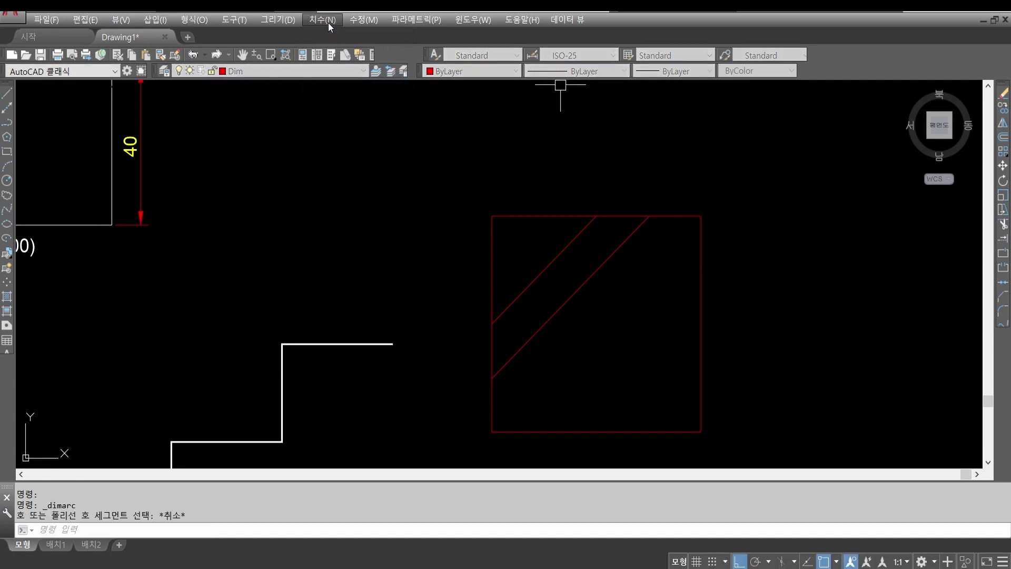
left_click(326, 20)
left_click(337, 71)
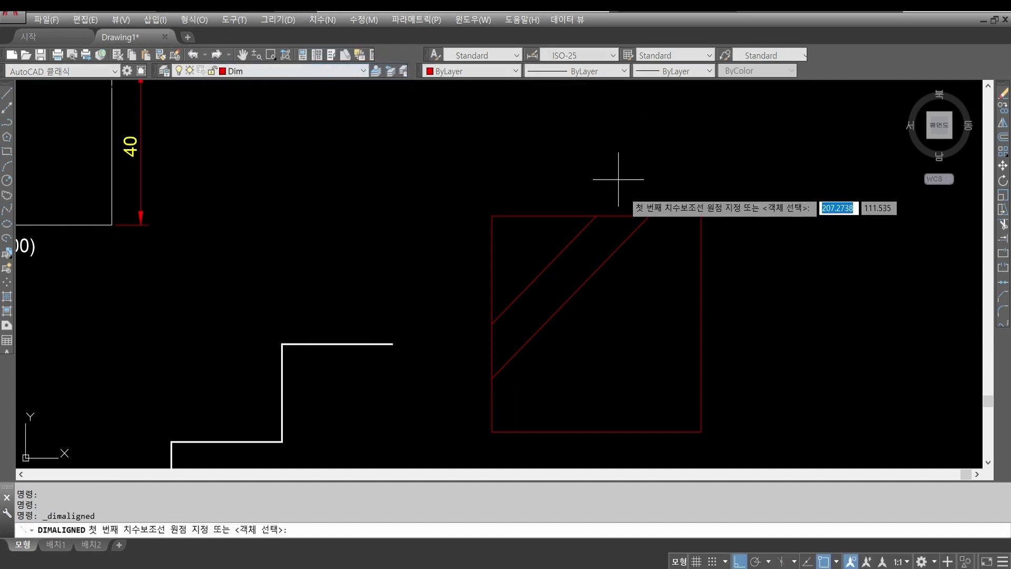
left_click(593, 212)
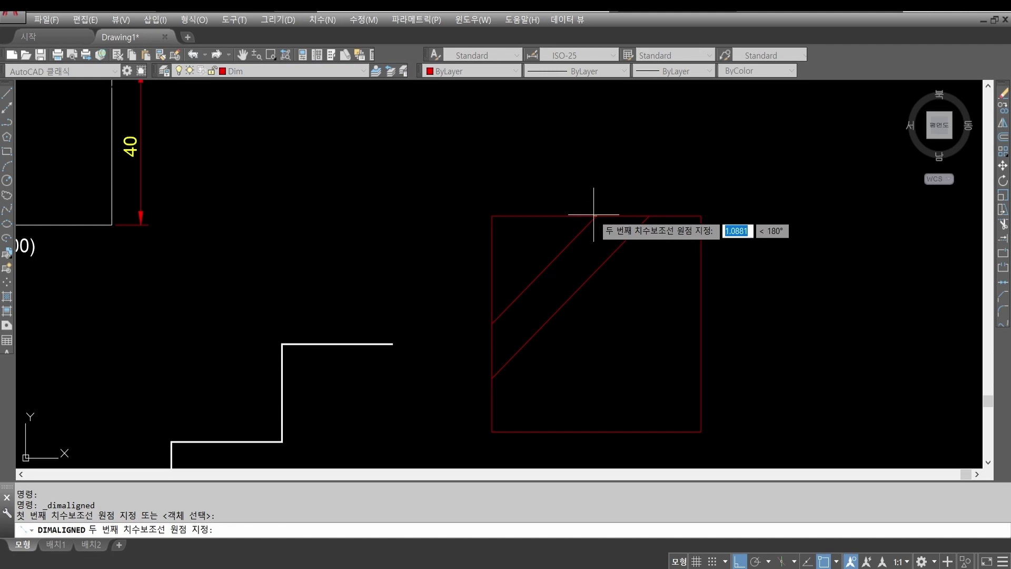
right_click(623, 241, "shift")
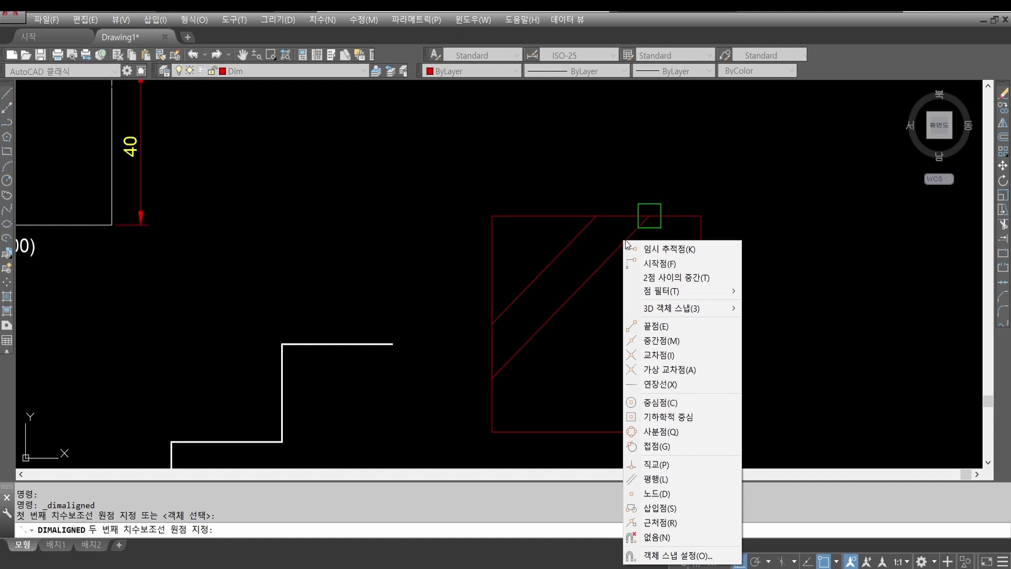
left_click(678, 464)
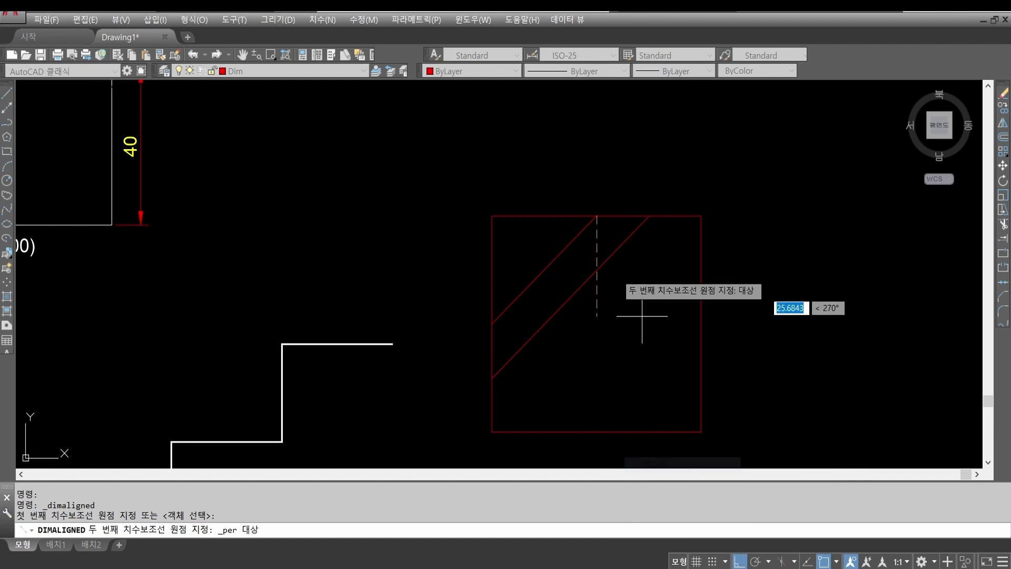
left_click(621, 244)
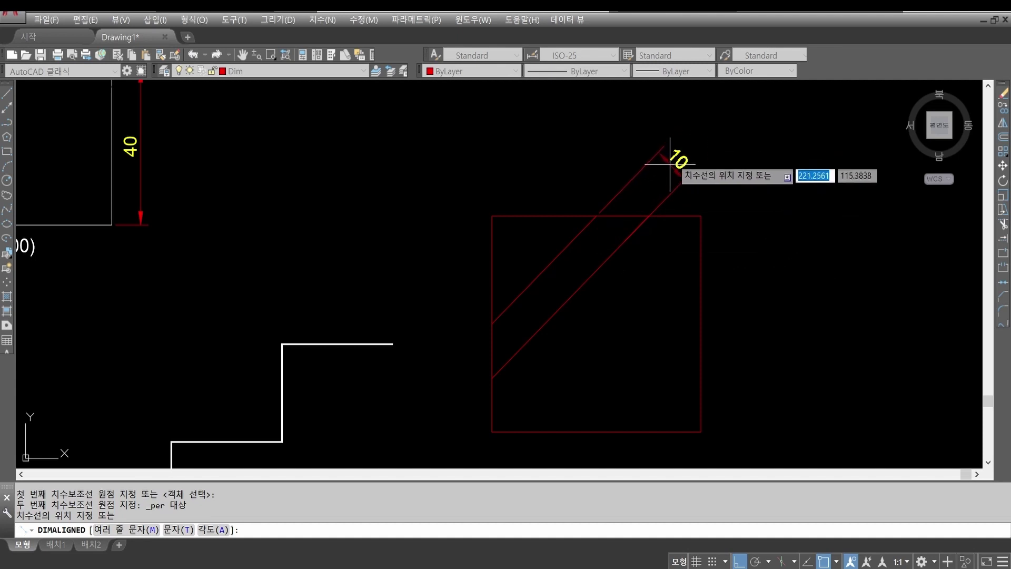
left_click(685, 143)
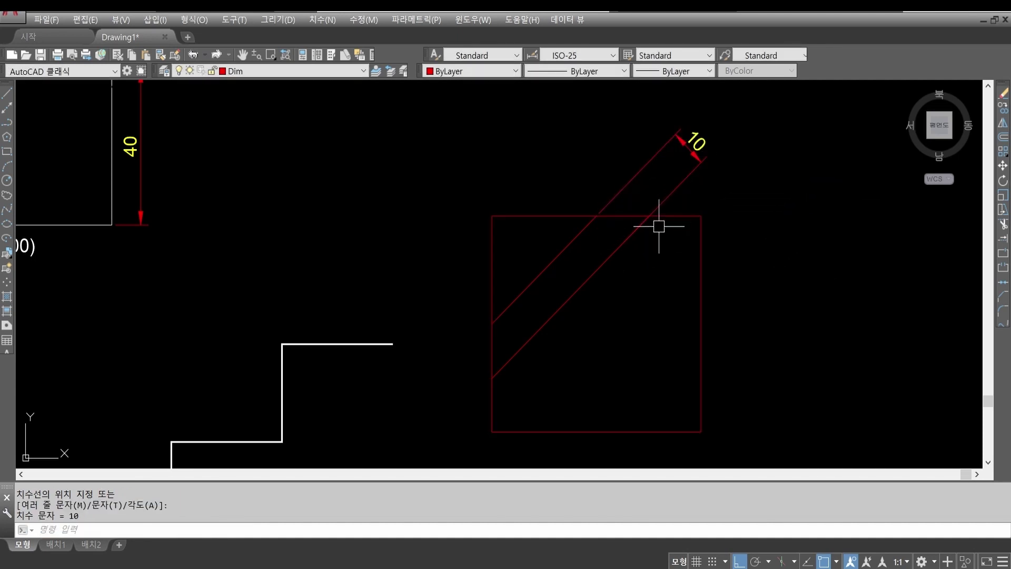
Examine where the aligned dimension's extension lines begin at the rectangle's top edge and whether they overlap the diagonal lines.
scroll(655, 226, "up", 1)
scroll(655, 227, "up", 3)
middle_click_drag(480, 184, 473, 231)
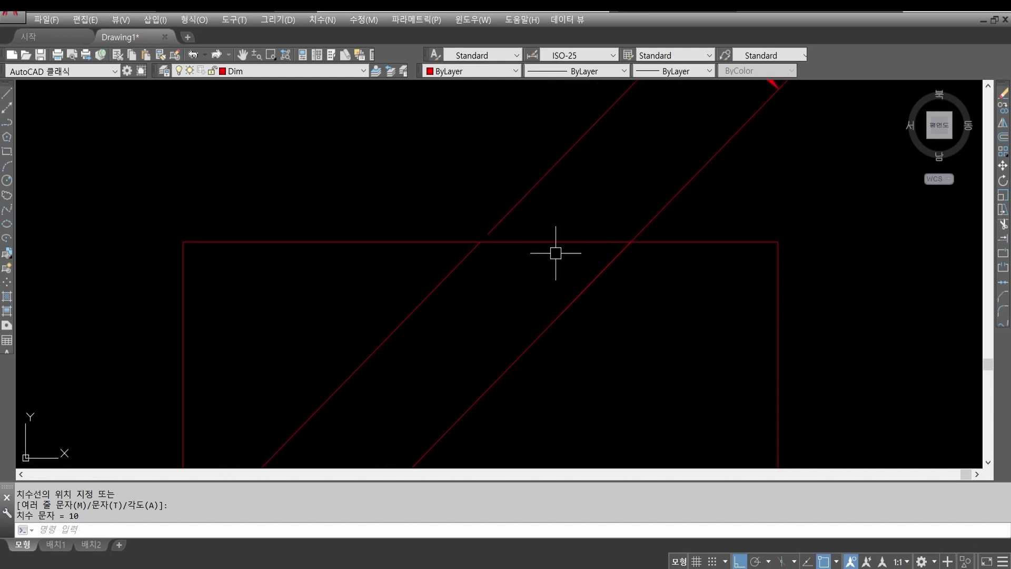
scroll(553, 255, "down", 2)
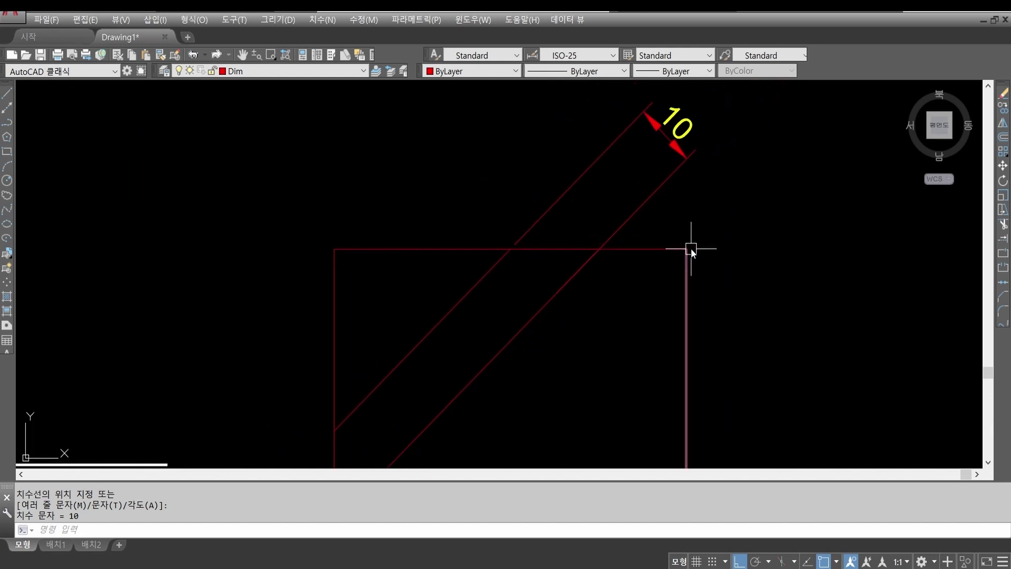
left_click_drag(495, 213, 540, 261)
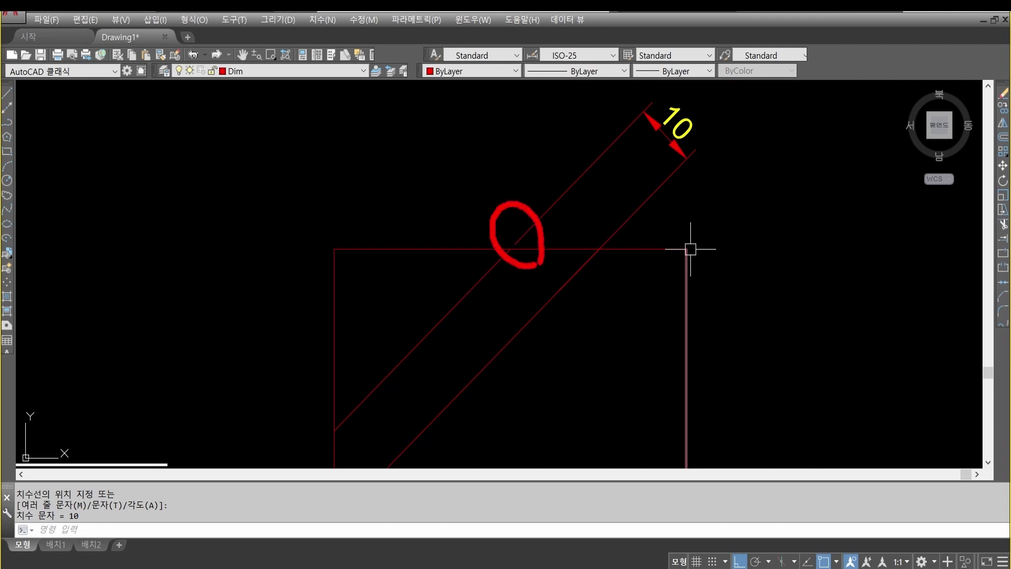
key("Escape")
key("Escape")
scroll(524, 269, "up", 5)
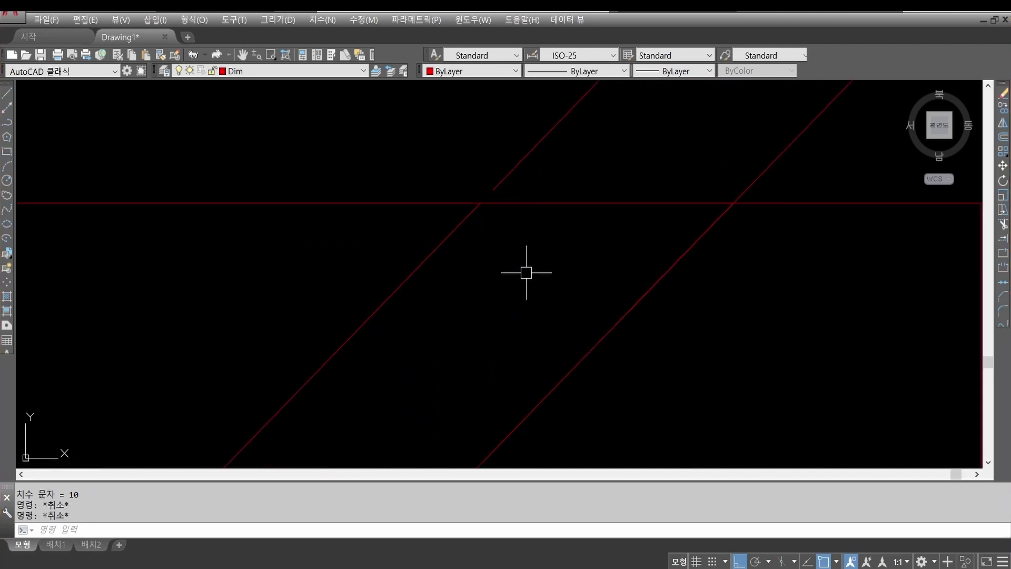
mouse_move(526, 274)
middle_mouse_down()
mouse_move(550, 263)
mouse_move(546, 276)
middle_mouse_up()
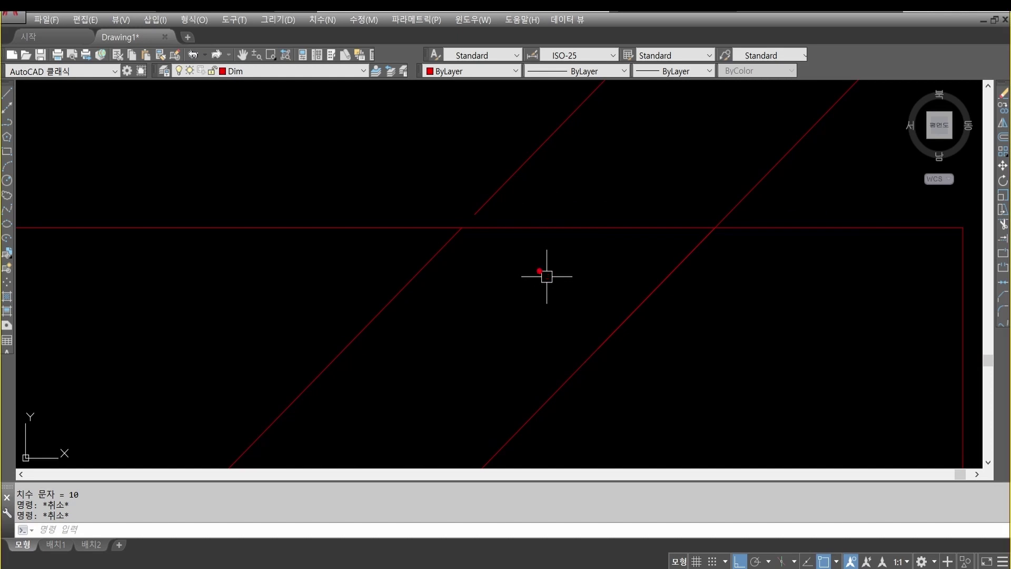
mouse_move(495, 251)
left_mouse_down()
mouse_move(428, 209)
mouse_move(506, 159)
mouse_move(504, 252)
left_mouse_up()
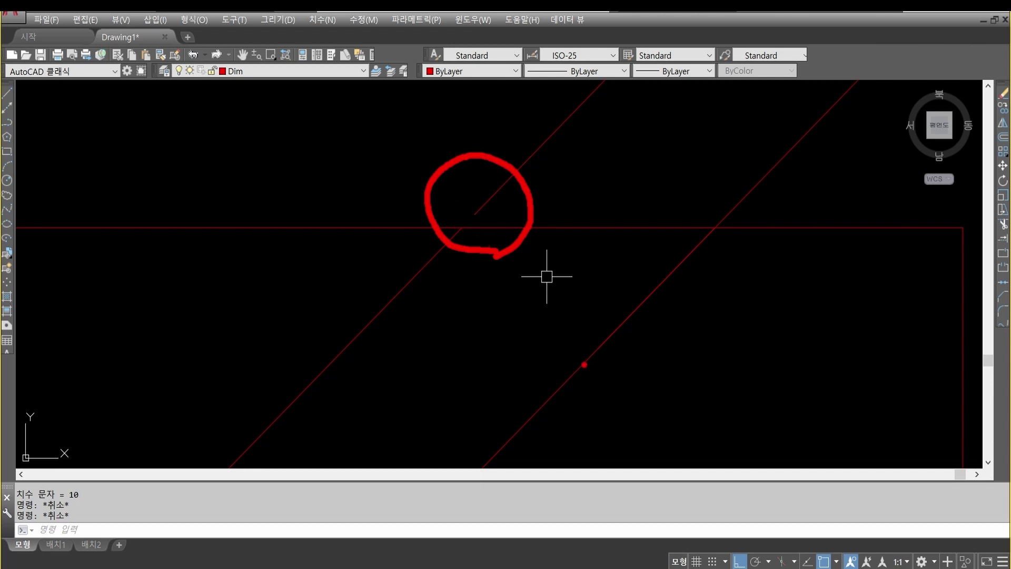
left_click_drag(724, 259, 707, 185)
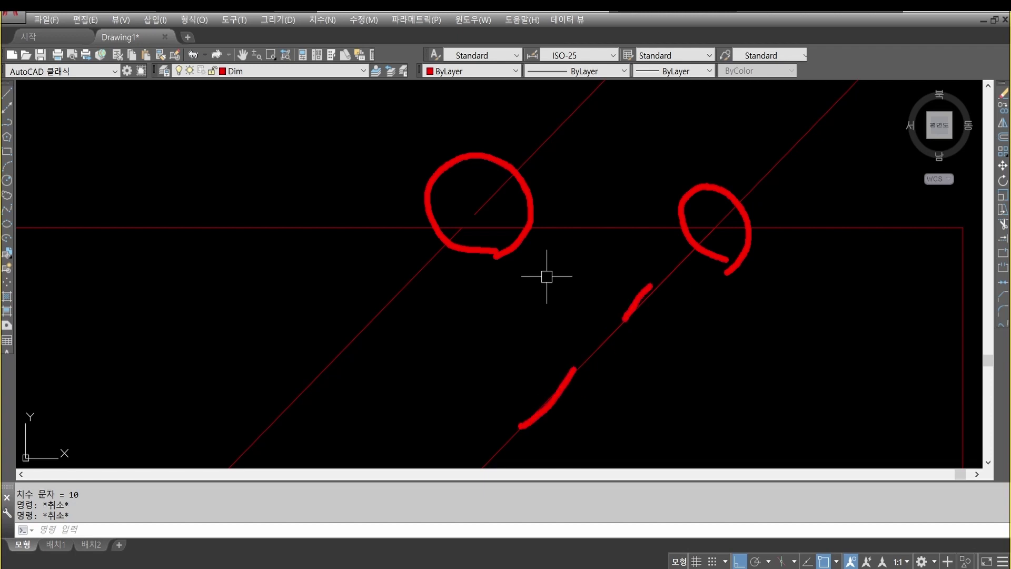
mouse_move(680, 295)
left_mouse_down()
mouse_move(645, 295)
mouse_move(692, 261)
left_mouse_up()
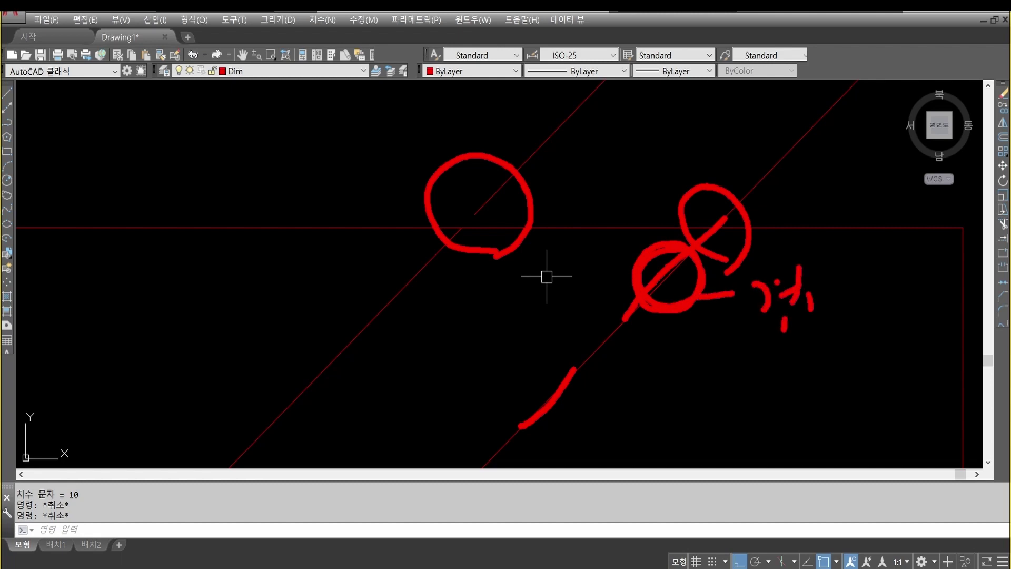
mouse_move(888, 258)
left_mouse_down()
mouse_move(890, 304)
mouse_move(741, 342)
mouse_move(880, 366)
left_mouse_up()
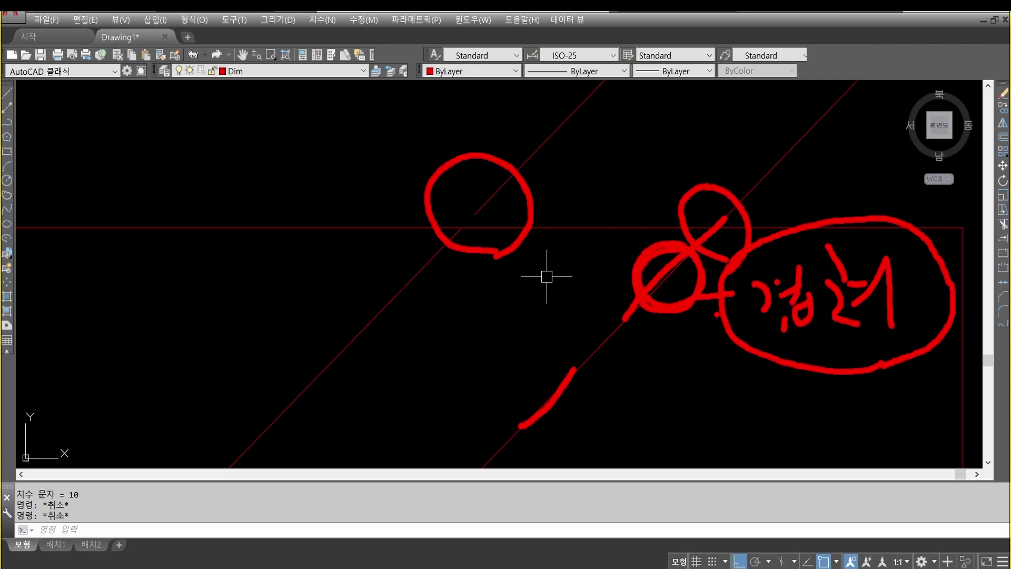
key("Escape")
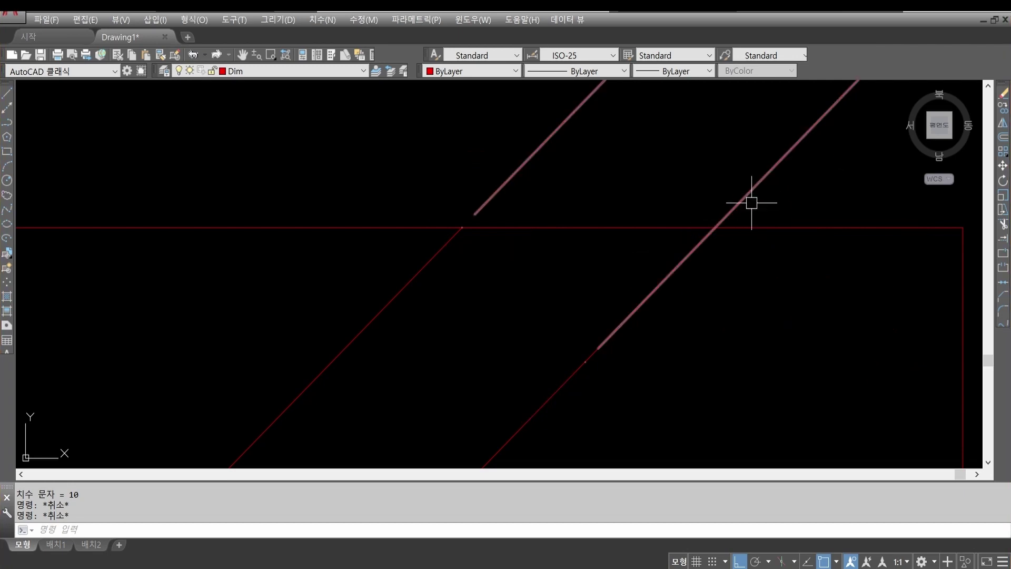
Erase the aligned dimension between the two diagonal lines.
scroll(611, 222, "down", 5)
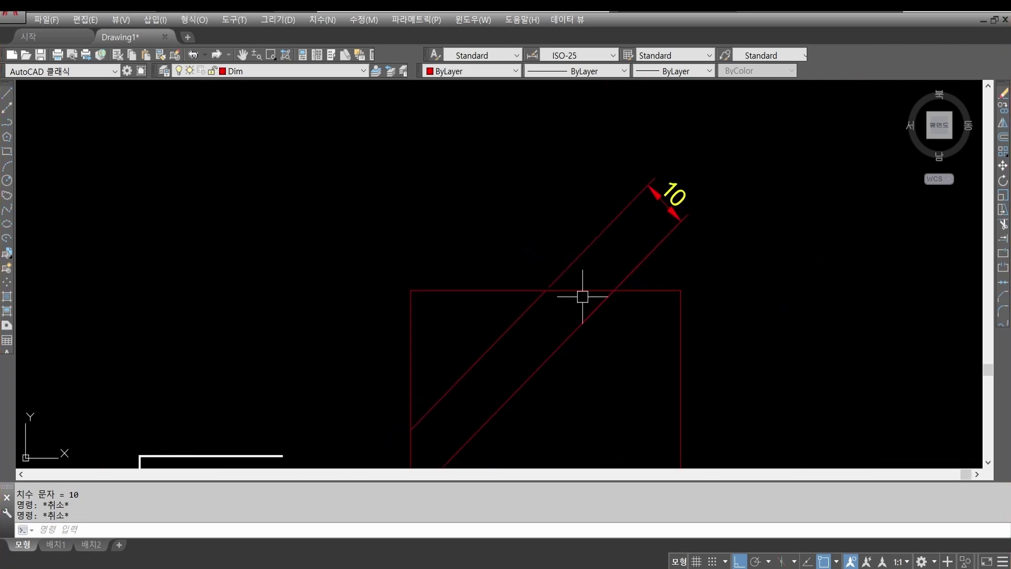
type("e")
key("Return")
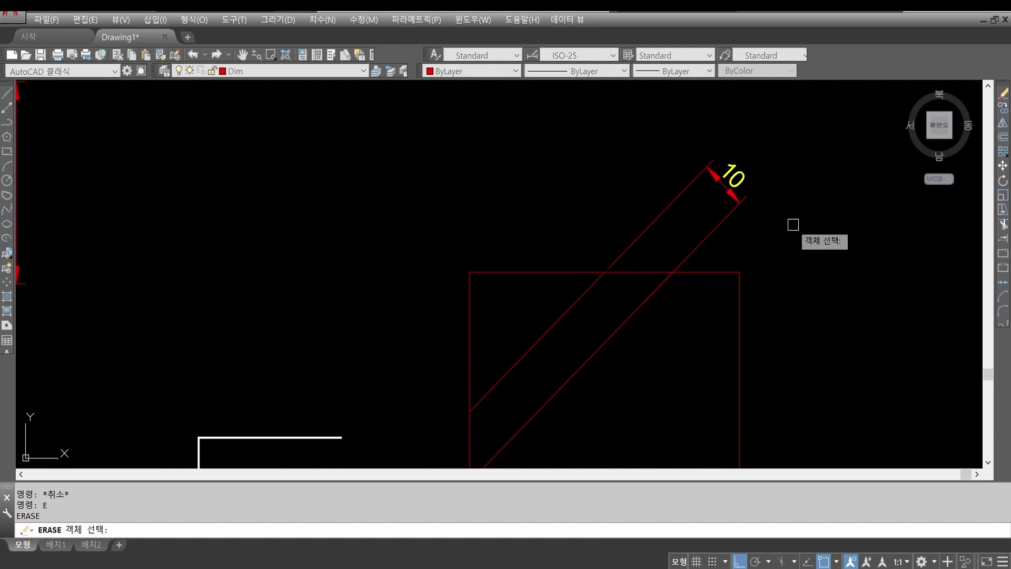
left_click(790, 223)
left_click(661, 158)
key("Return")
Start a linear dimension between the top endpoints of the two parallel diagonal lines on the rectangle's upper edge.
scroll(668, 313, "up", 2)
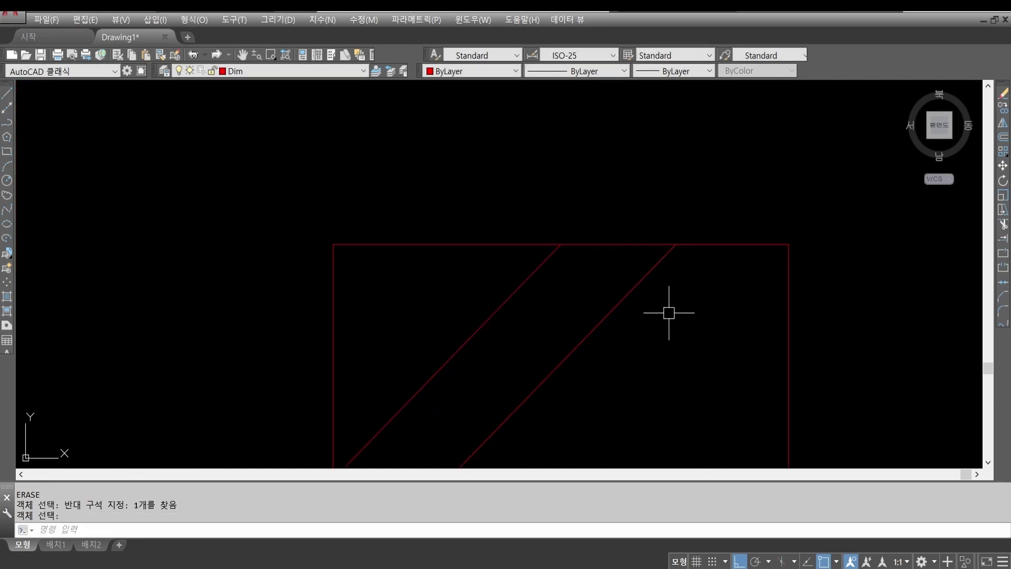
left_click(321, 21)
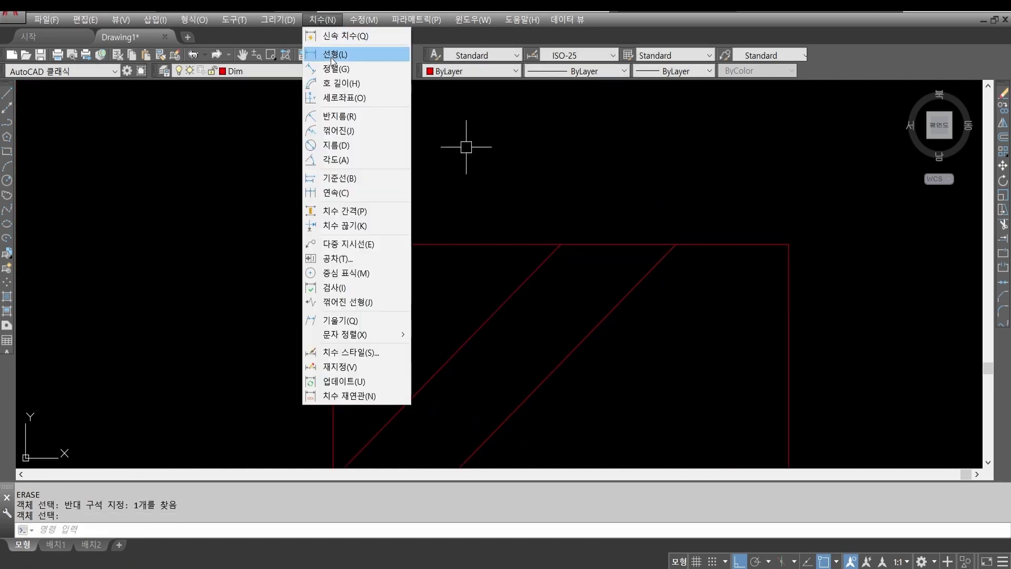
left_click(339, 52)
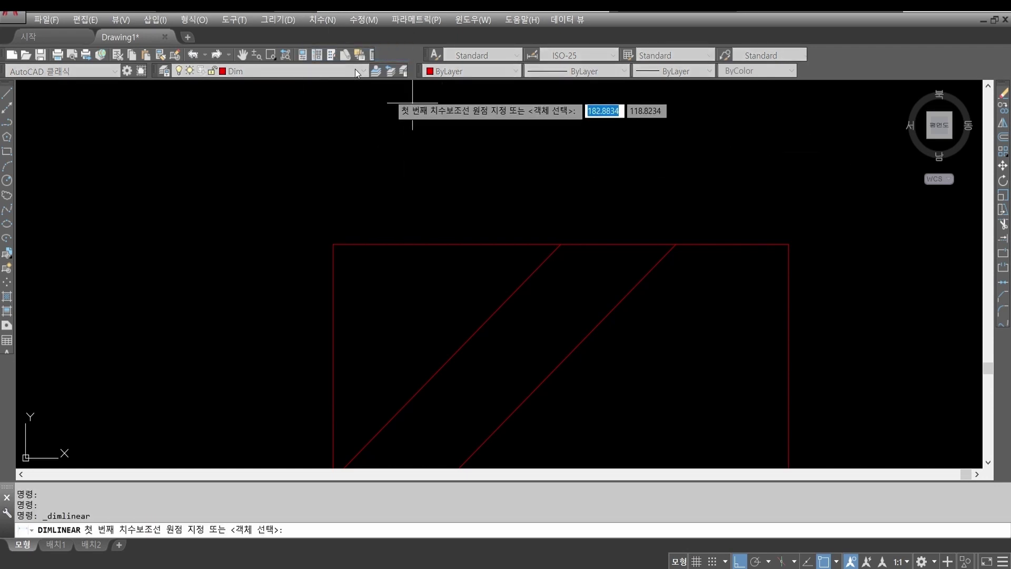
left_click(319, 21)
left_click(337, 54)
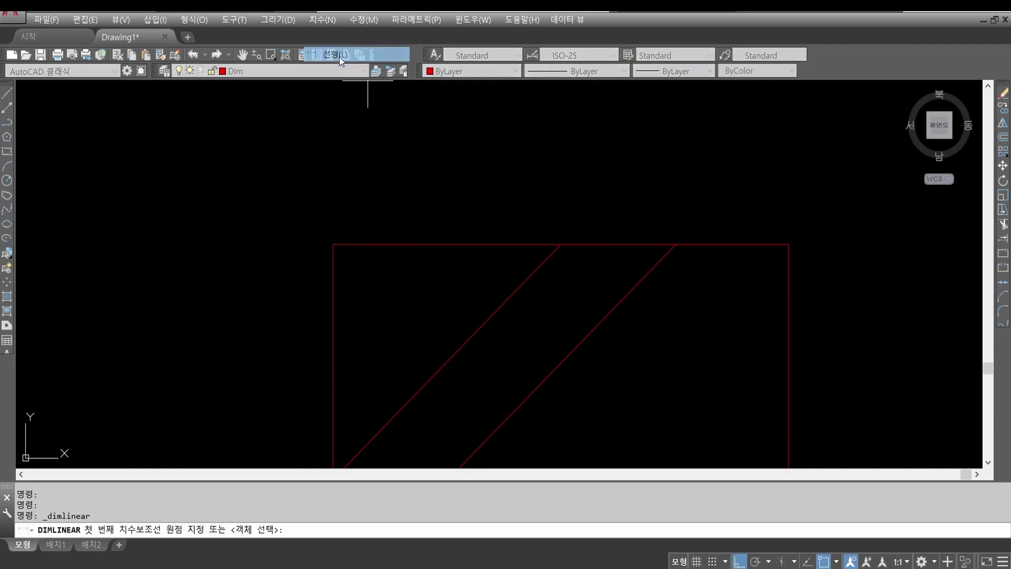
left_click(560, 243)
left_click(676, 244)
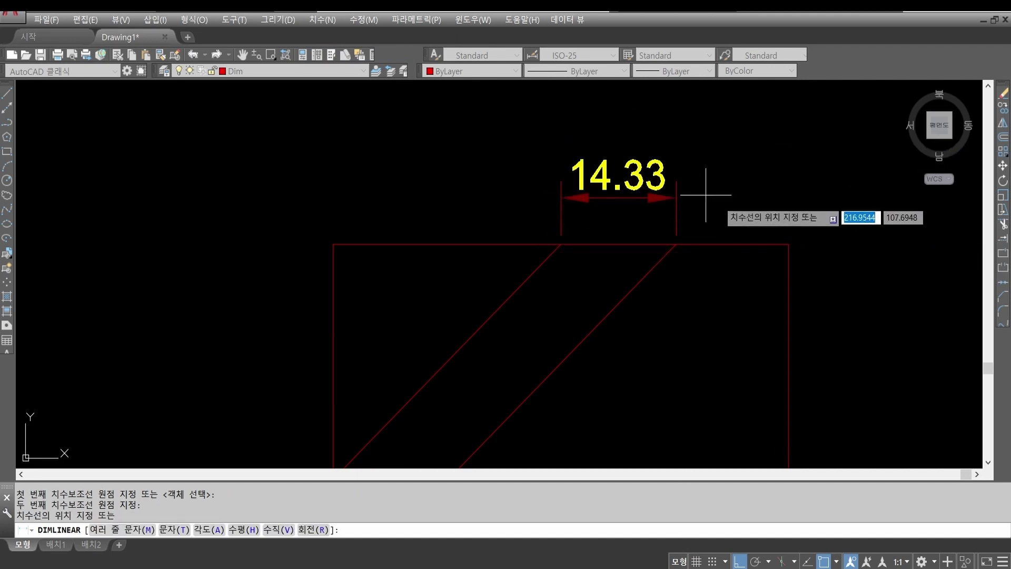
scroll(626, 145, "down", 1)
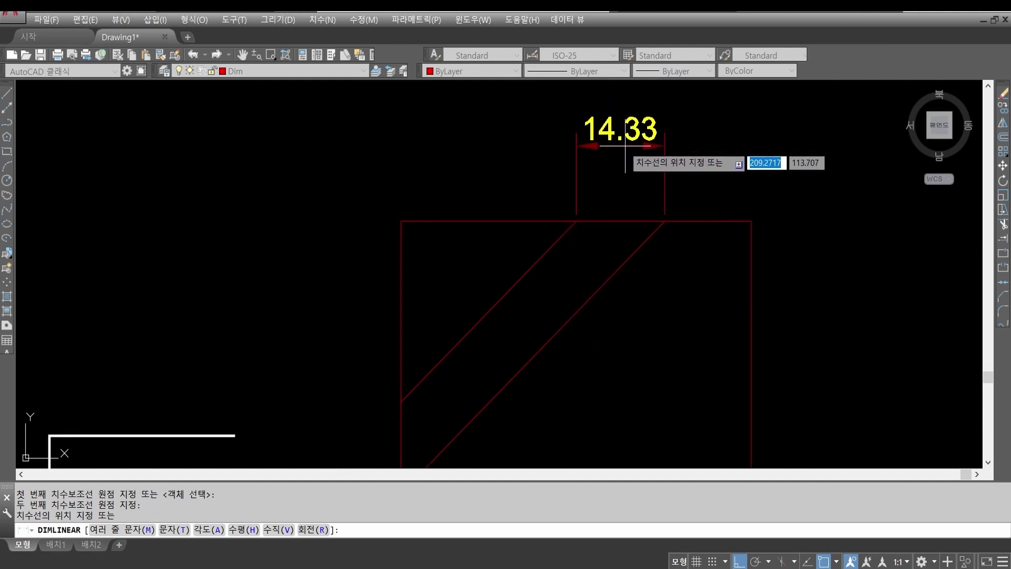
scroll(624, 148, "down", 1)
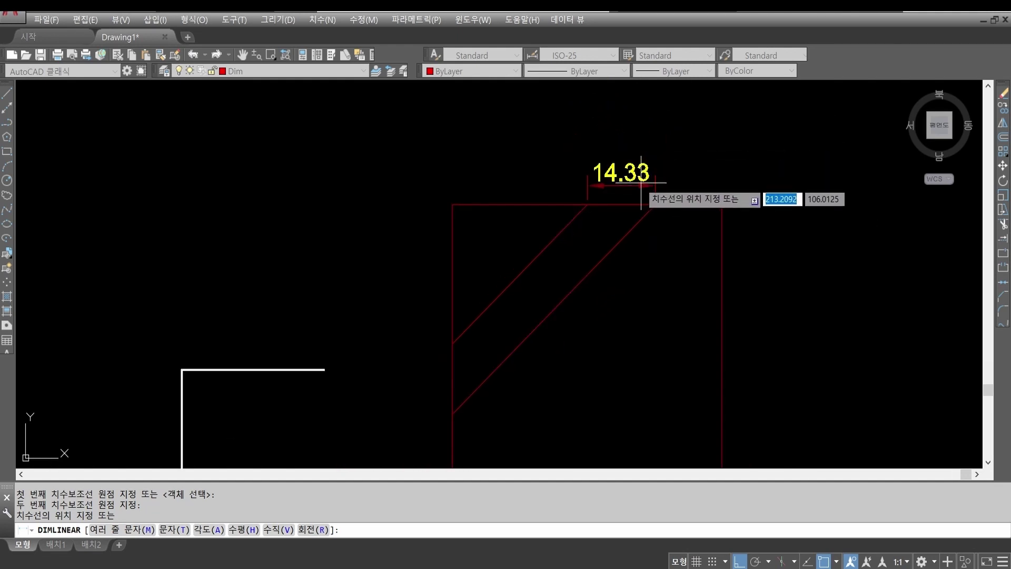
middle_click_drag(640, 182, 604, 169)
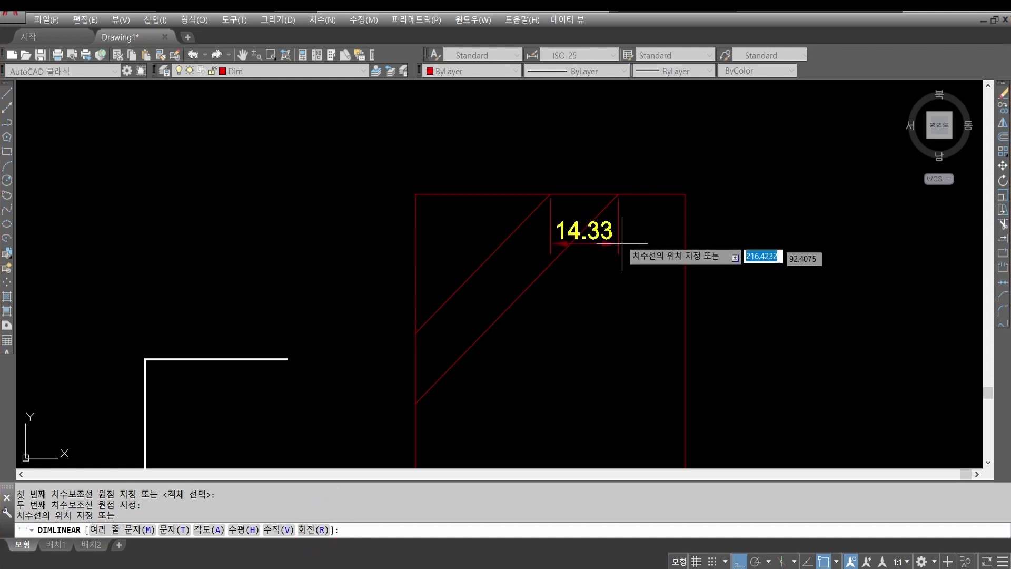
Rotate the linear dimension using two points along the lower diagonal as the angle, and place it above the rectangle.
key("Return")
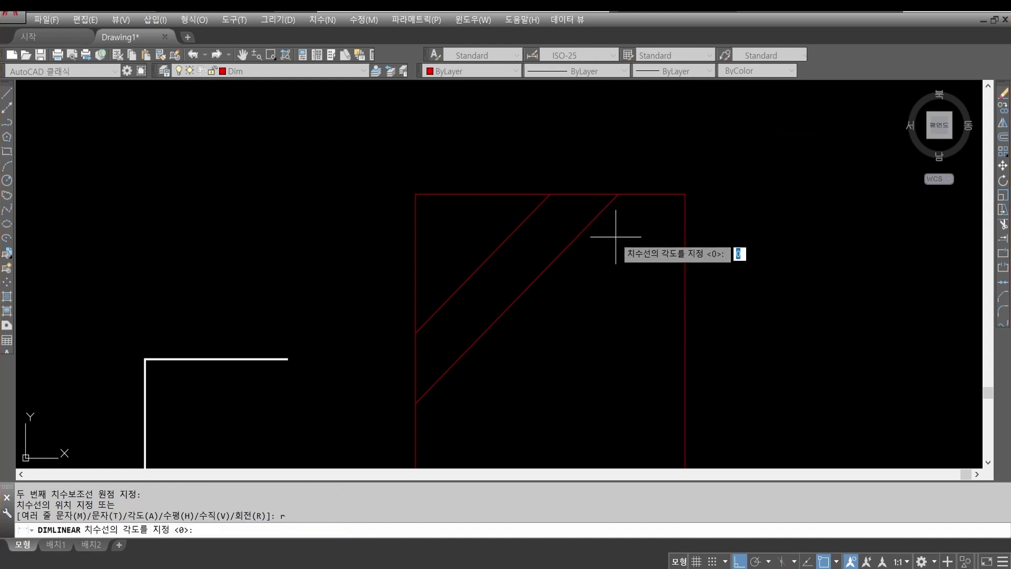
left_click(518, 298)
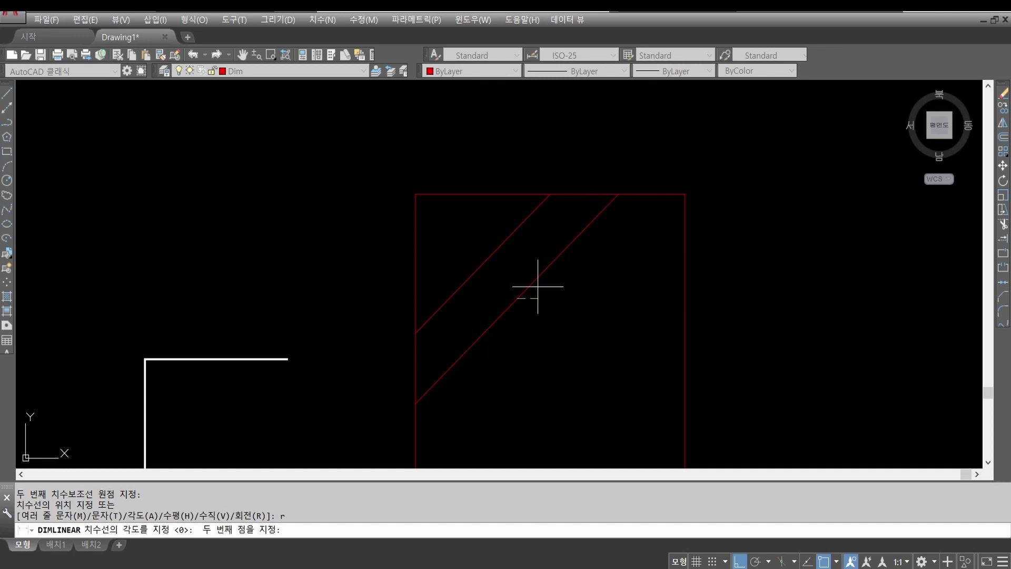
left_click(618, 193)
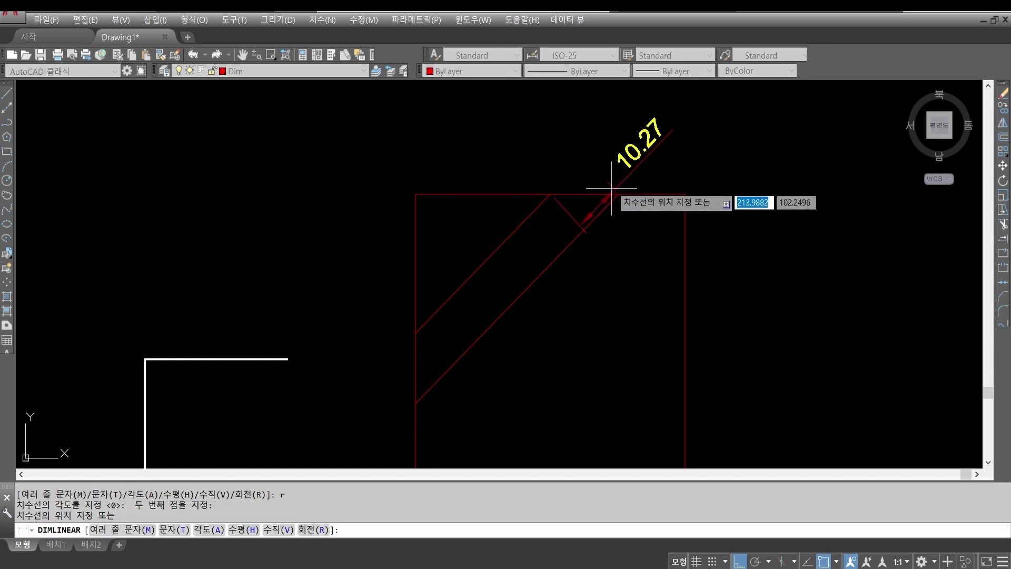
left_click(655, 122)
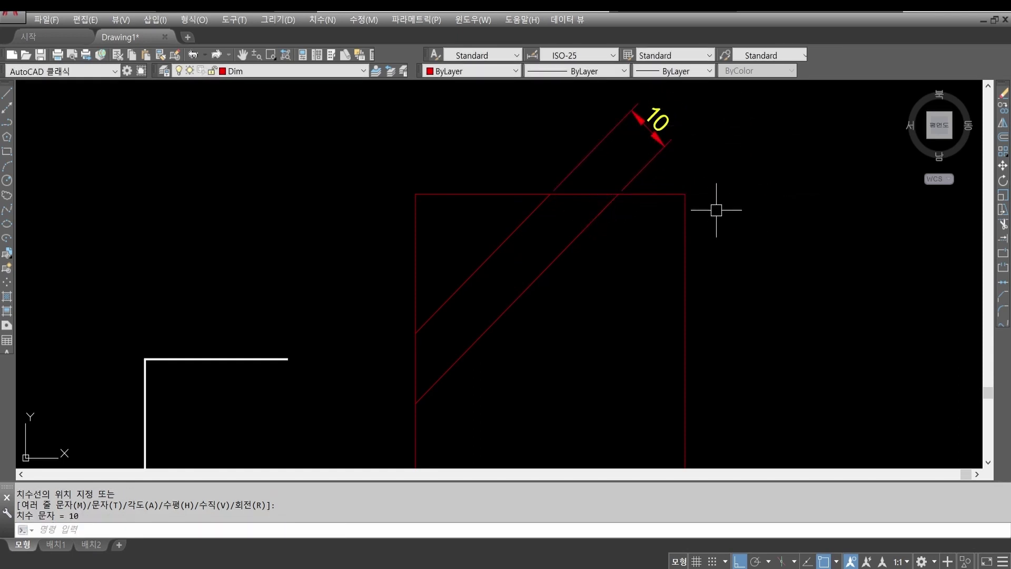
Examine where the rotated dimension's extension lines begin relative to the diagonals' top endpoints on the rectangle.
scroll(579, 216, "up", 2)
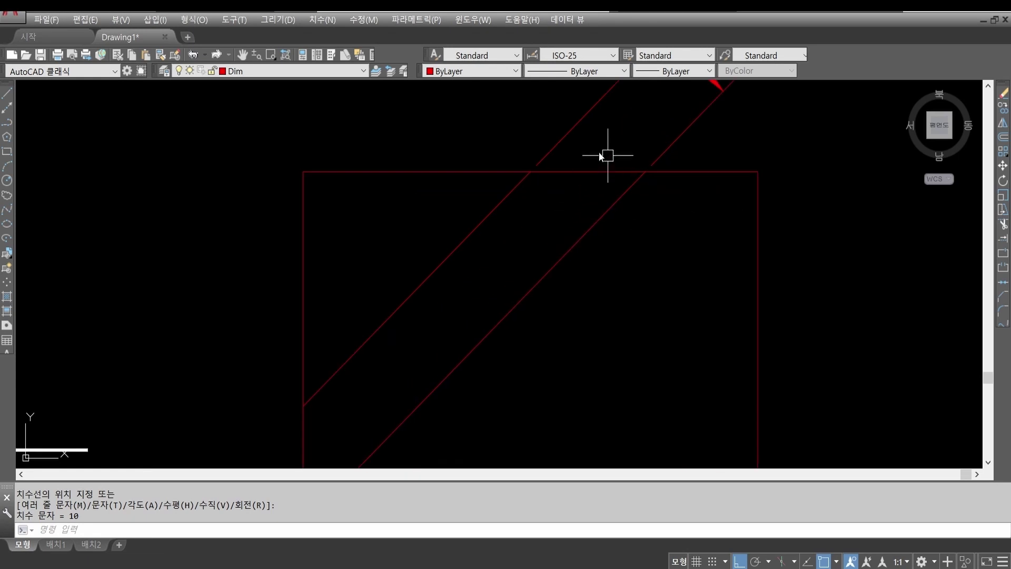
mouse_move(562, 195)
left_mouse_down()
mouse_move(534, 194)
mouse_move(537, 170)
left_mouse_up()
left_click_drag(664, 189, 671, 163)
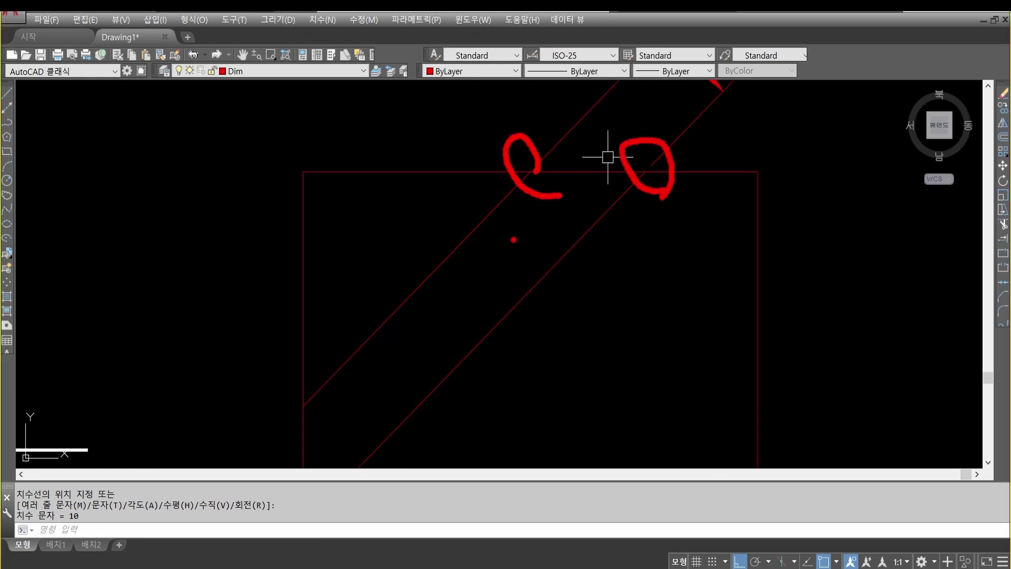
key("Escape")
scroll(510, 210, "down", 5)
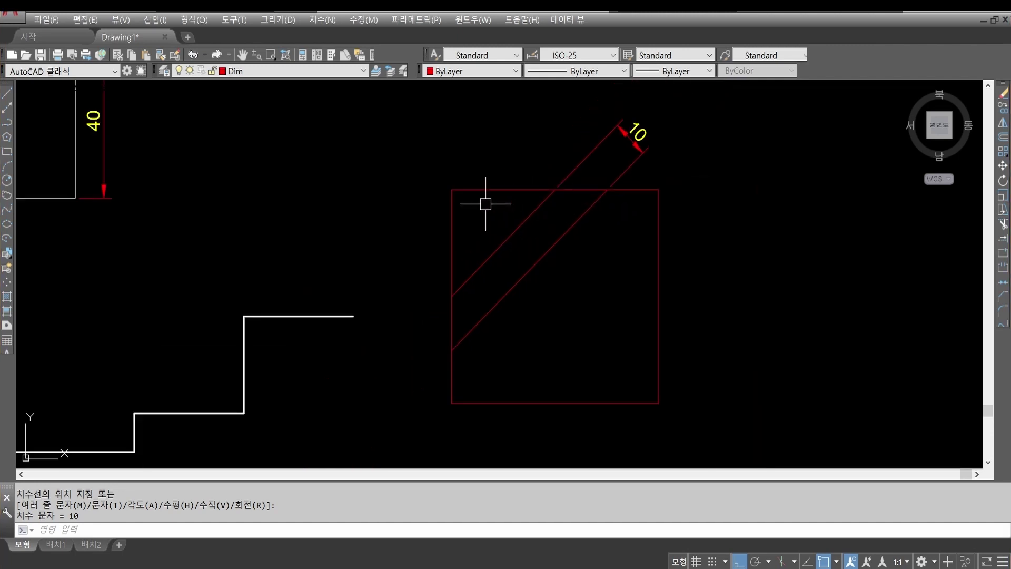
scroll(567, 239, "down", 2)
middle_click_drag(557, 241, 636, 241)
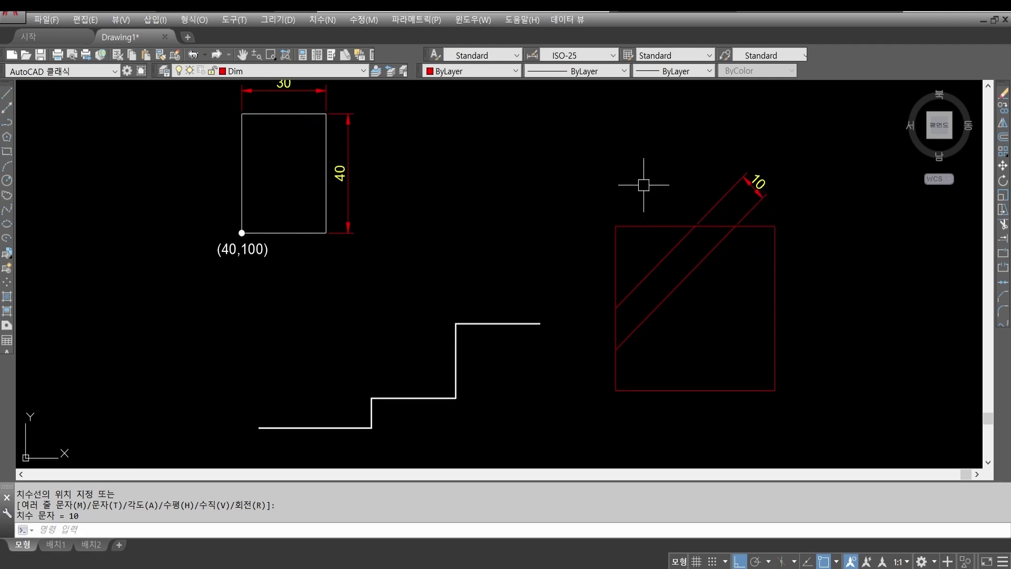
Erase the rotated linear dimension above the rectangle.
type("e")
key("Return")
left_click(769, 196)
left_click(687, 138)
key("Return")
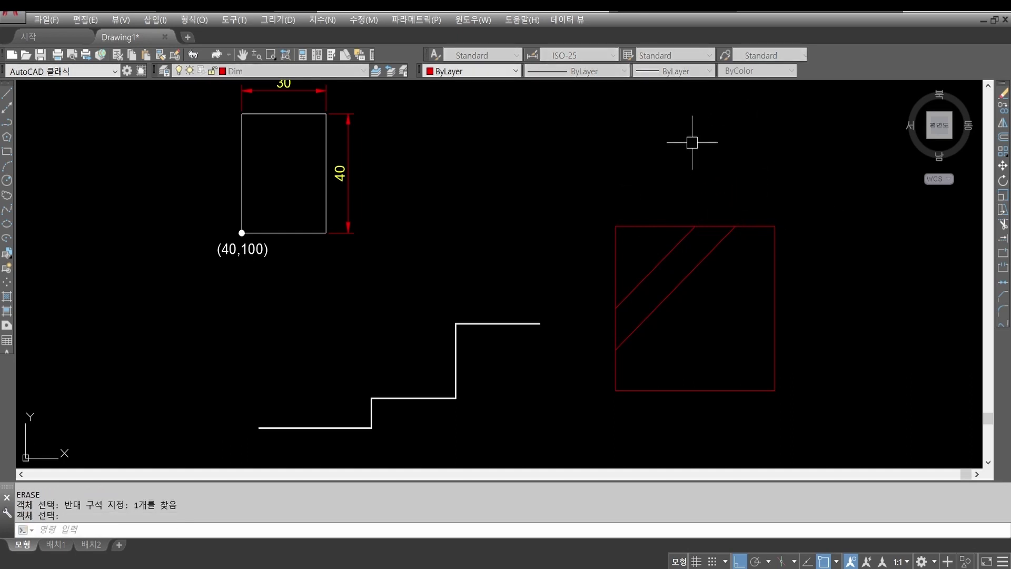
Try an aligned dimension from a point along the upper diagonal perpendicular to the lower one, with its dimension line above the rectangle.
mouse_move(456, 274)
middle_mouse_down()
mouse_move(481, 260)
mouse_move(478, 250)
middle_mouse_up()
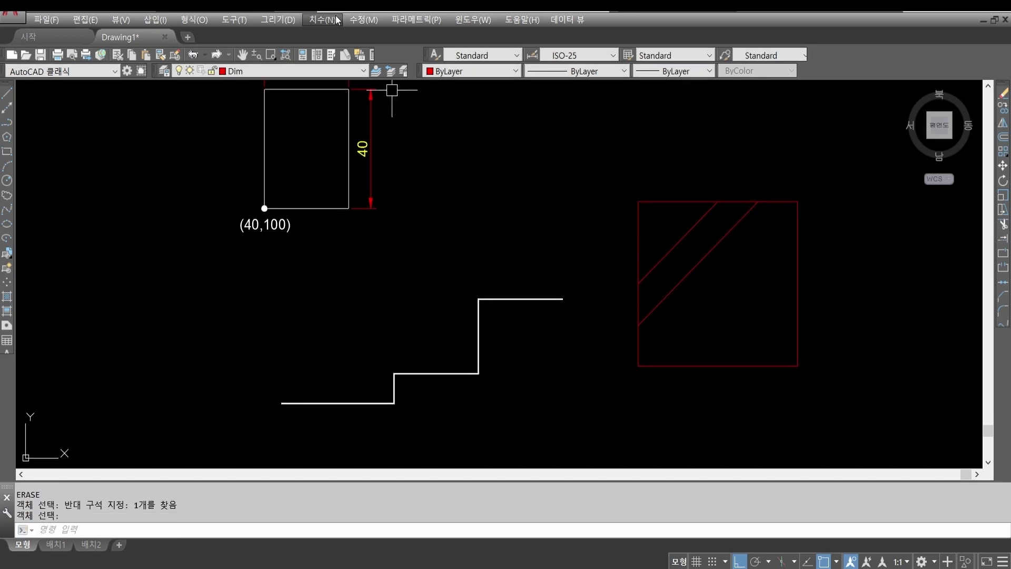
left_click(328, 21)
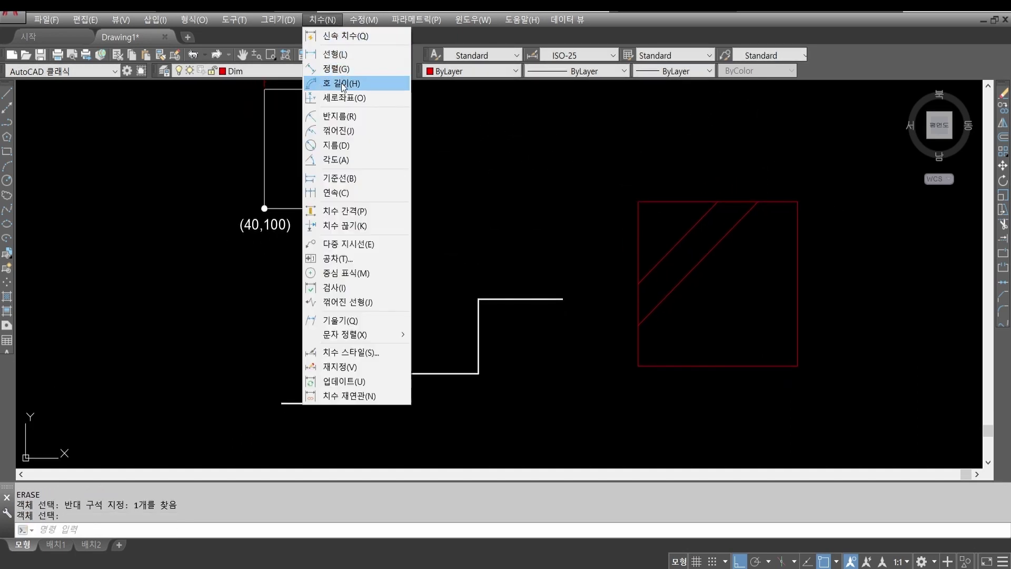
left_click(346, 68)
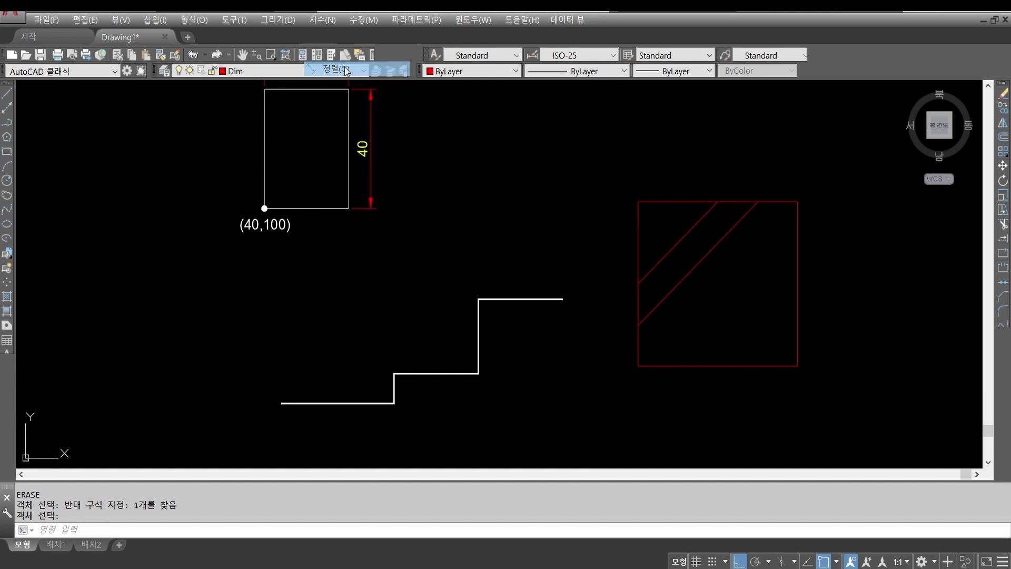
left_click(670, 243)
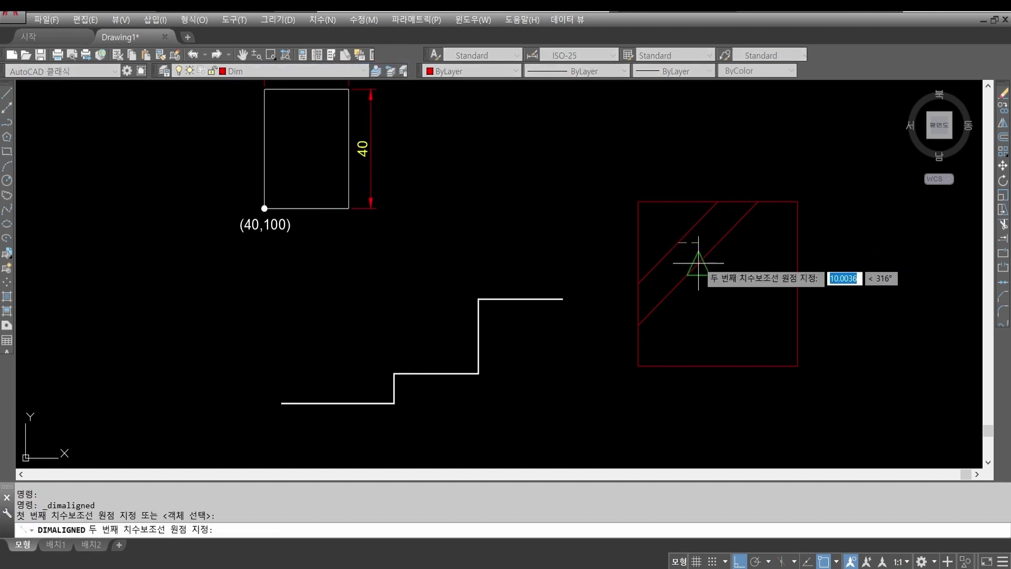
left_click(695, 258)
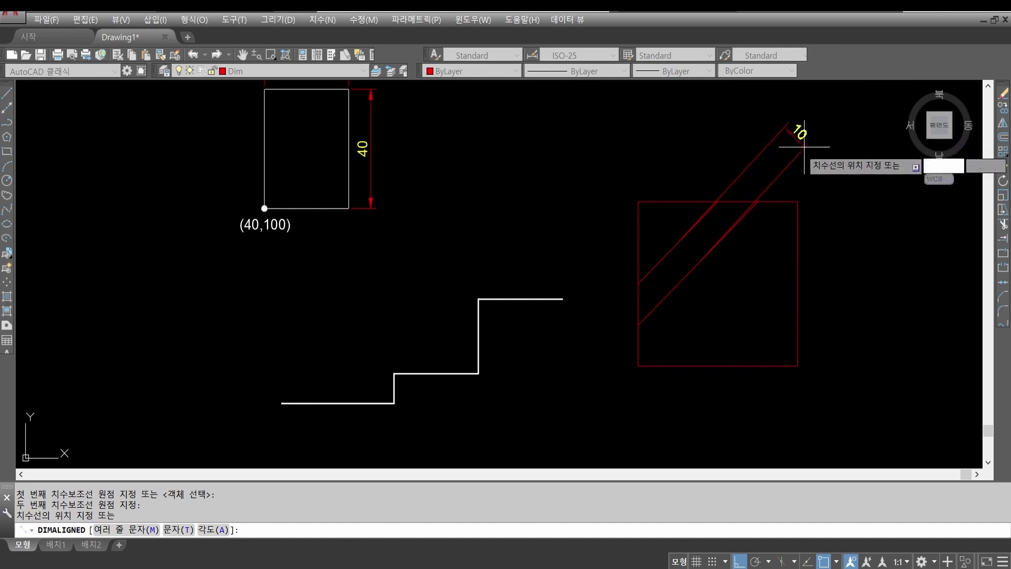
key("Escape")
key("Escape")
key("Escape")
key("Escape")
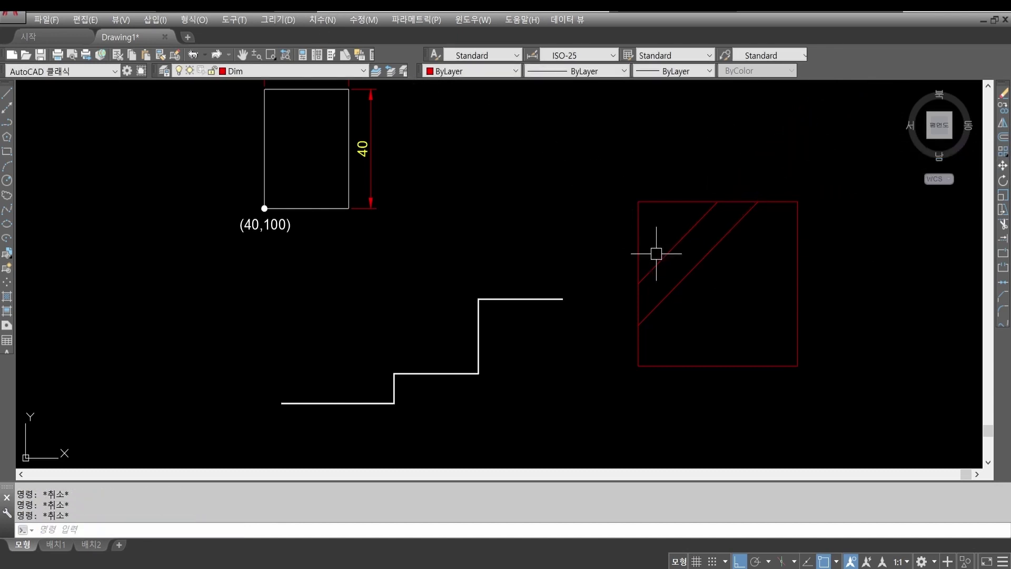
middle_click_drag(655, 251, 547, 339)
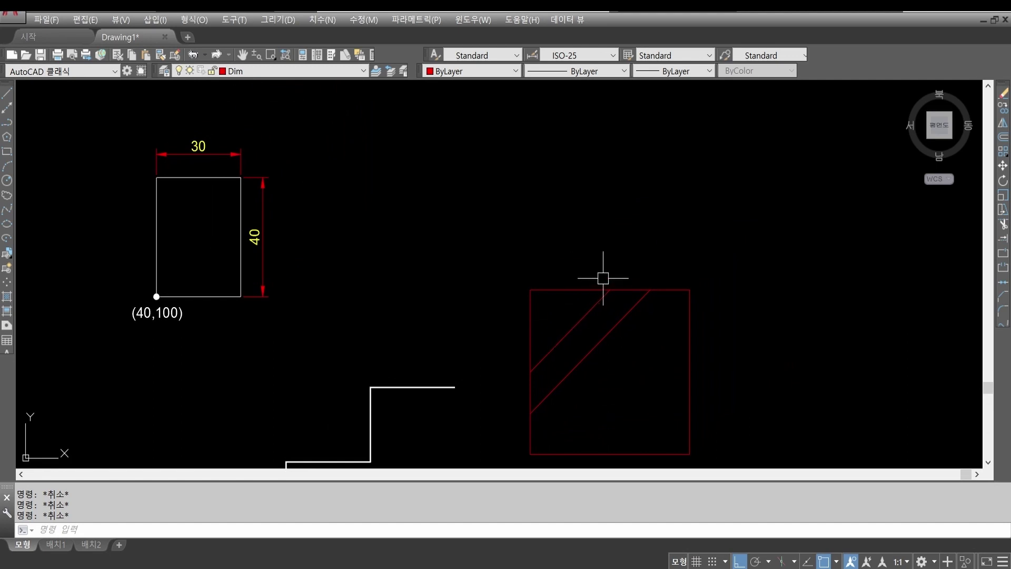
Draw a three-sided polygon inscribed in a circle, with sides about 40.5 long, in the space above the red square.
key("Return")
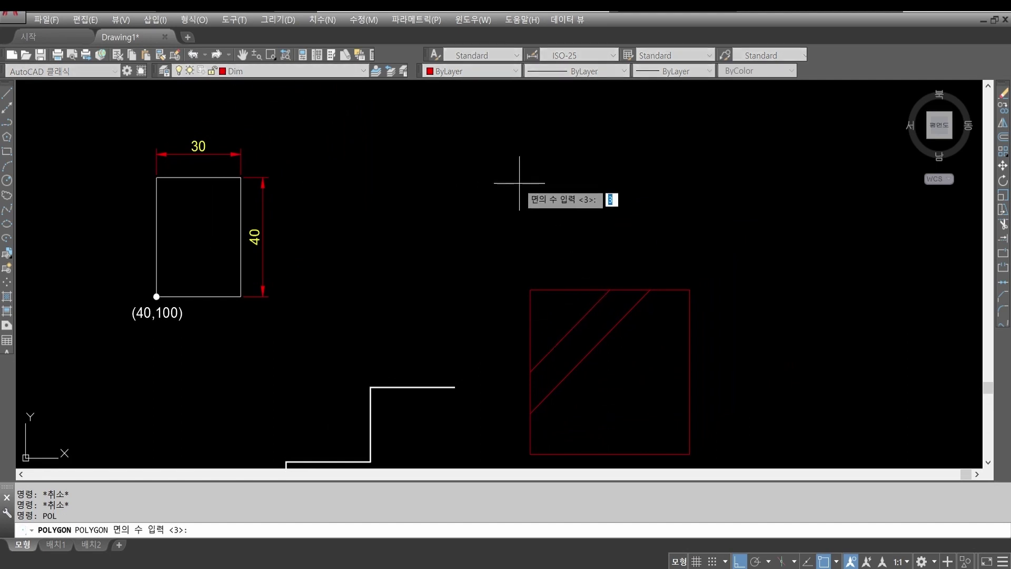
key("Return")
left_click(529, 207)
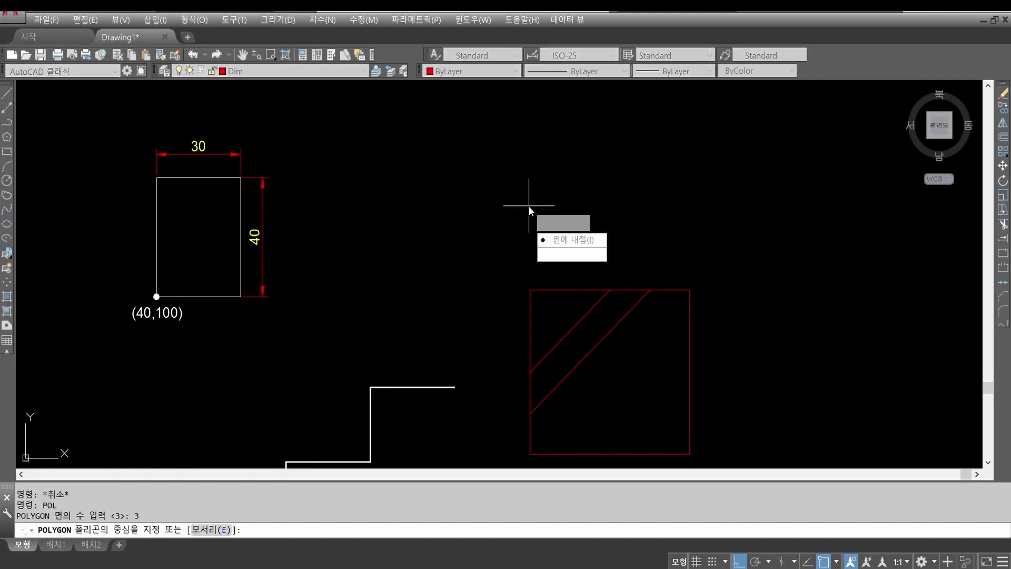
type("i")
key("Return")
key("Escape")
key("Escape")
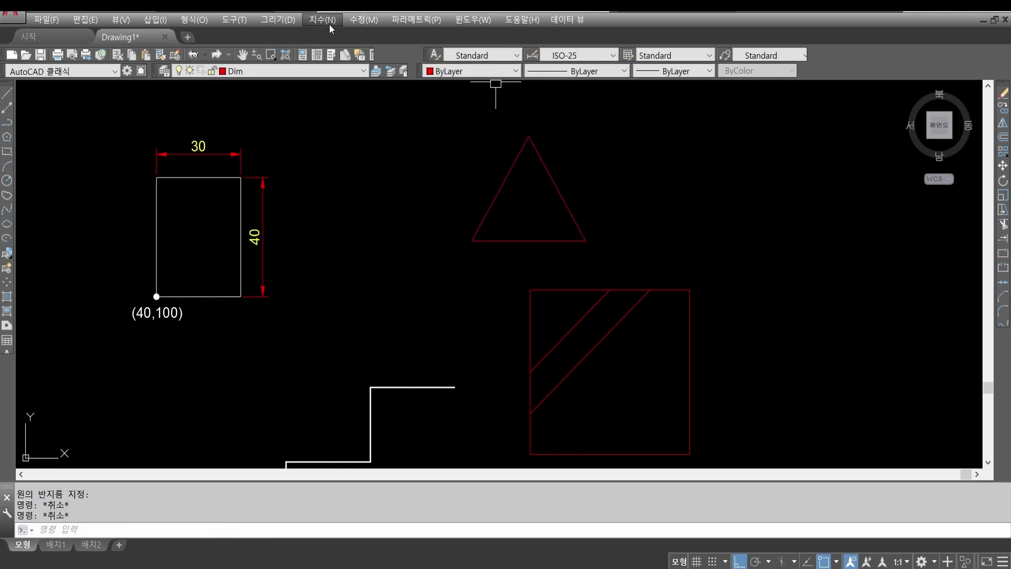
Add an aligned dimension to the triangle's right slanted side, placed just outside the triangle.
left_click(322, 19)
left_click(337, 69)
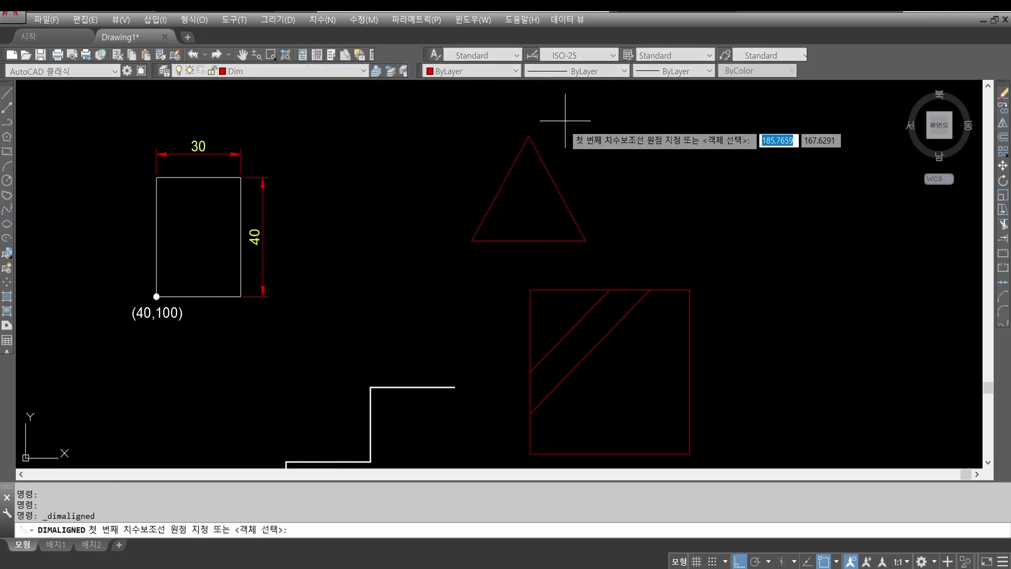
left_click(529, 137)
left_click(585, 240)
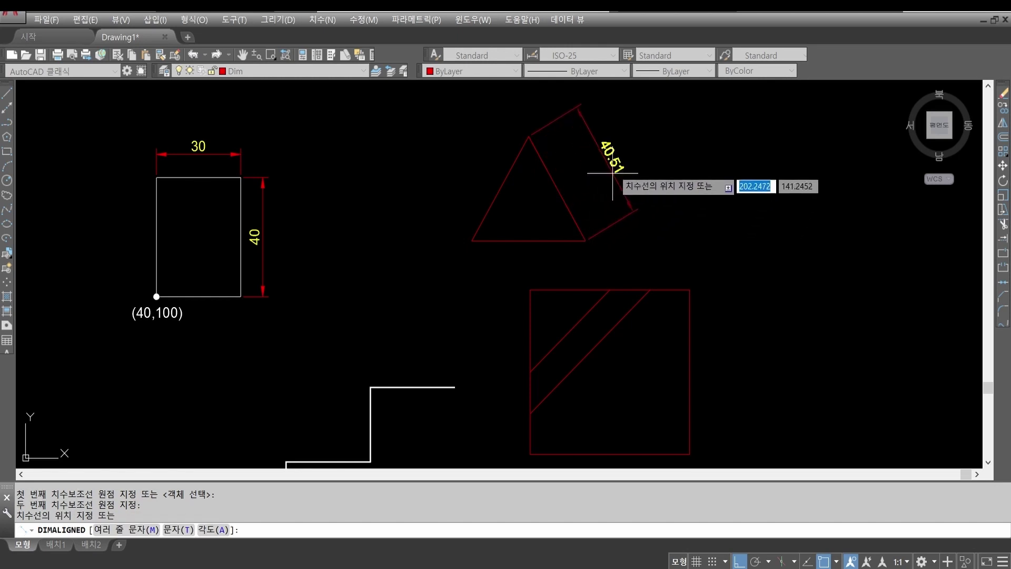
left_click(589, 171)
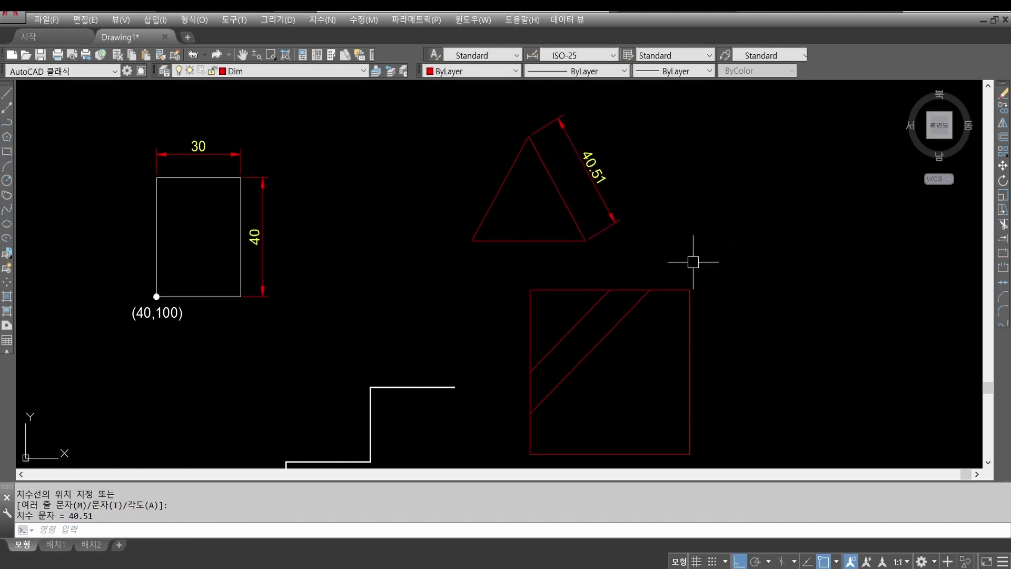
Add an aligned dimension to the triangle's left slanted side, placed just outside the triangle.
key("Return")
left_click(472, 241)
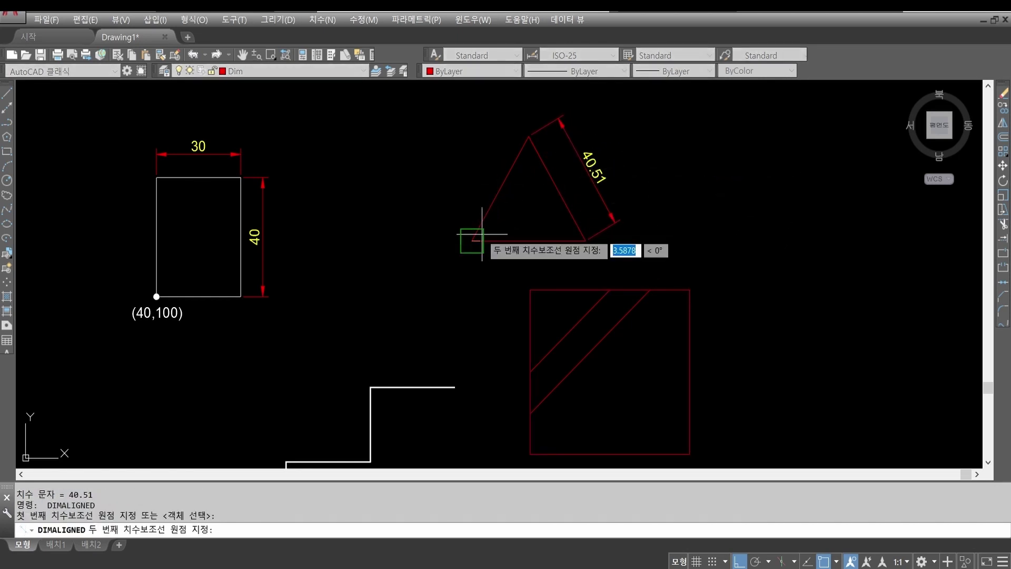
left_click(529, 137)
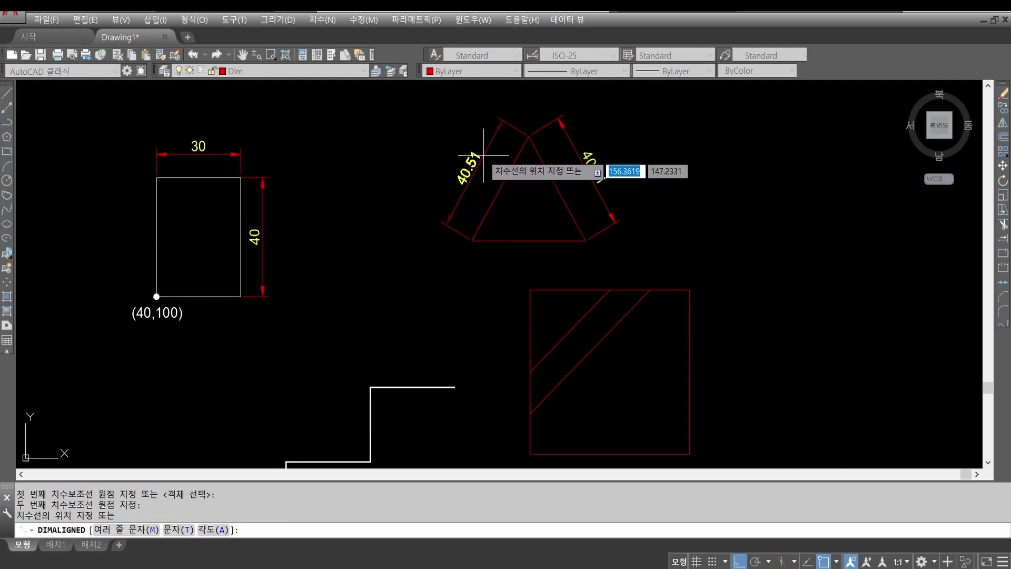
left_click(482, 156)
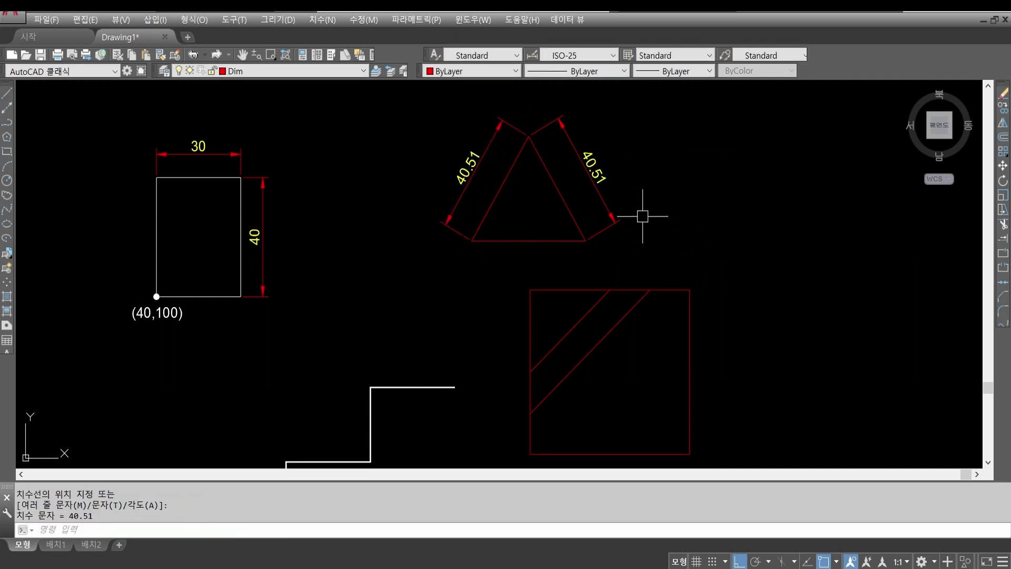
Add an arc length dimension to the white arc above the rectangle, placing the dimension line outside the arc.
left_click(322, 20)
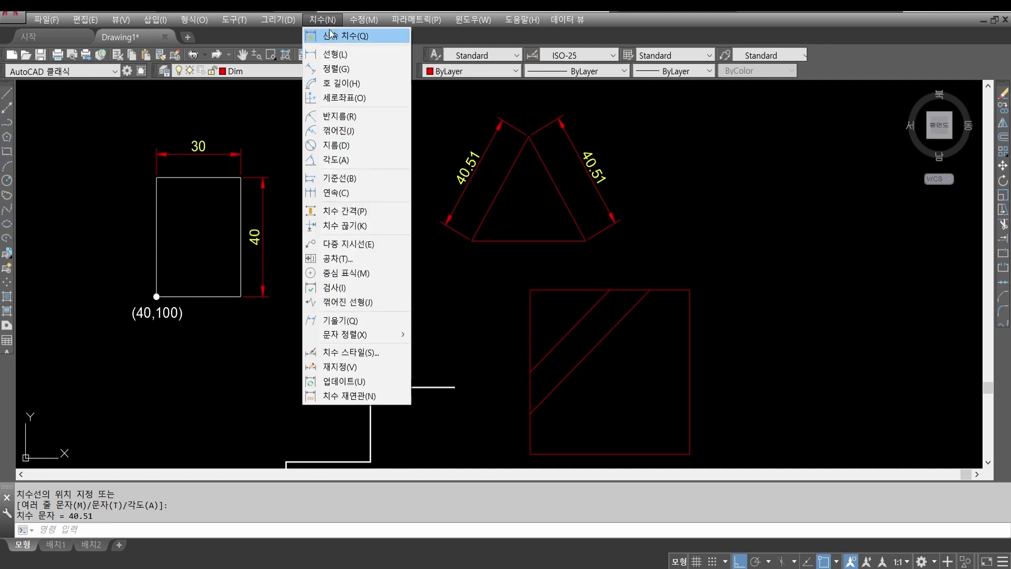
left_click(335, 85)
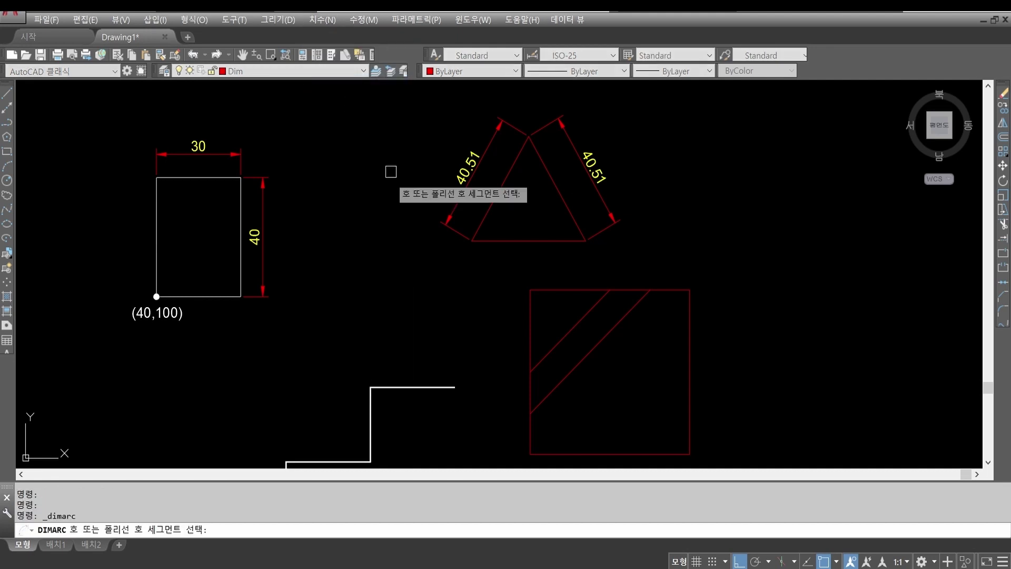
middle_click_drag(311, 149, 448, 250)
scroll(514, 199, "down", 3)
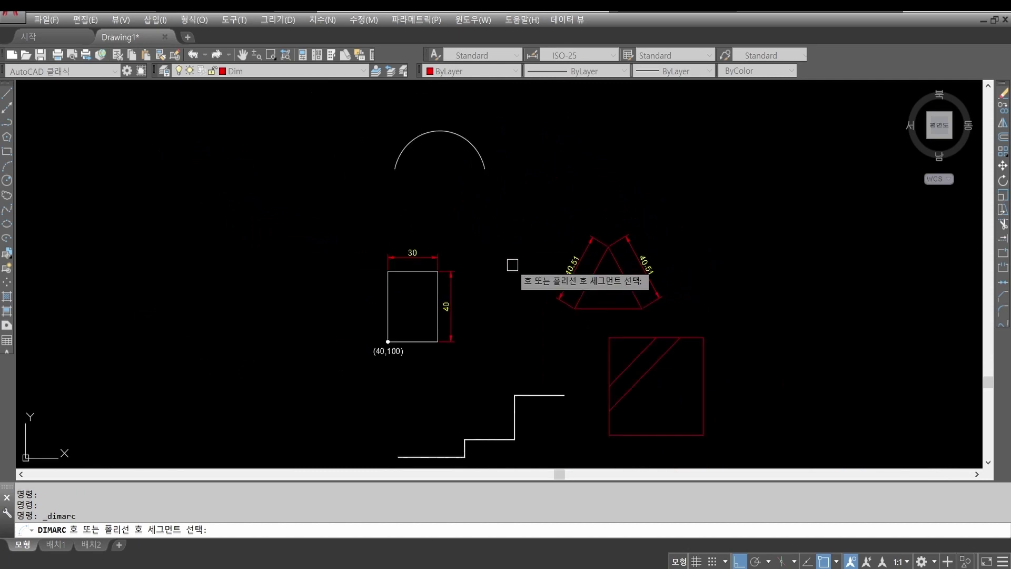
middle_click_drag(483, 207, 487, 295)
scroll(430, 271, "up", 2)
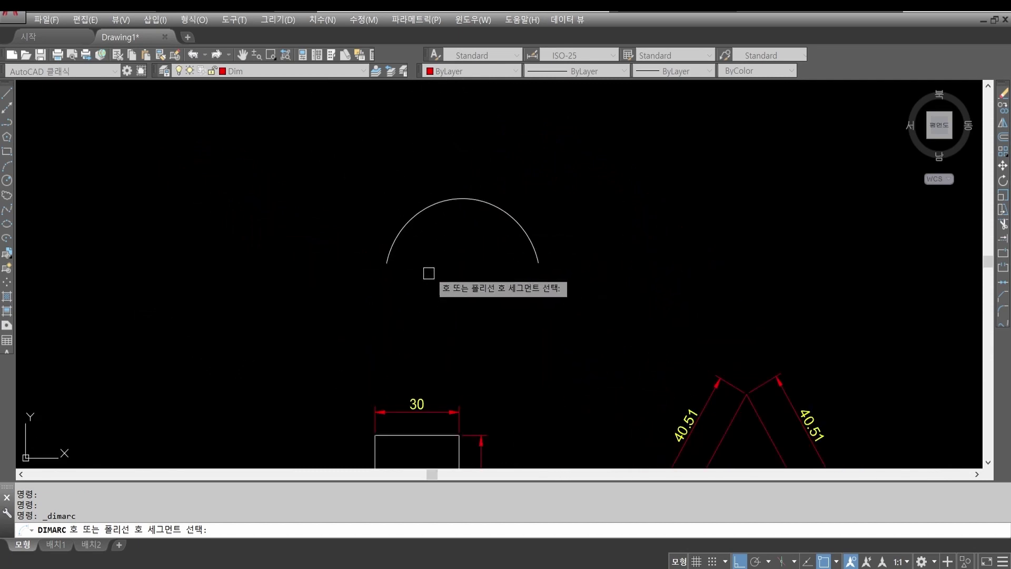
left_click(496, 209)
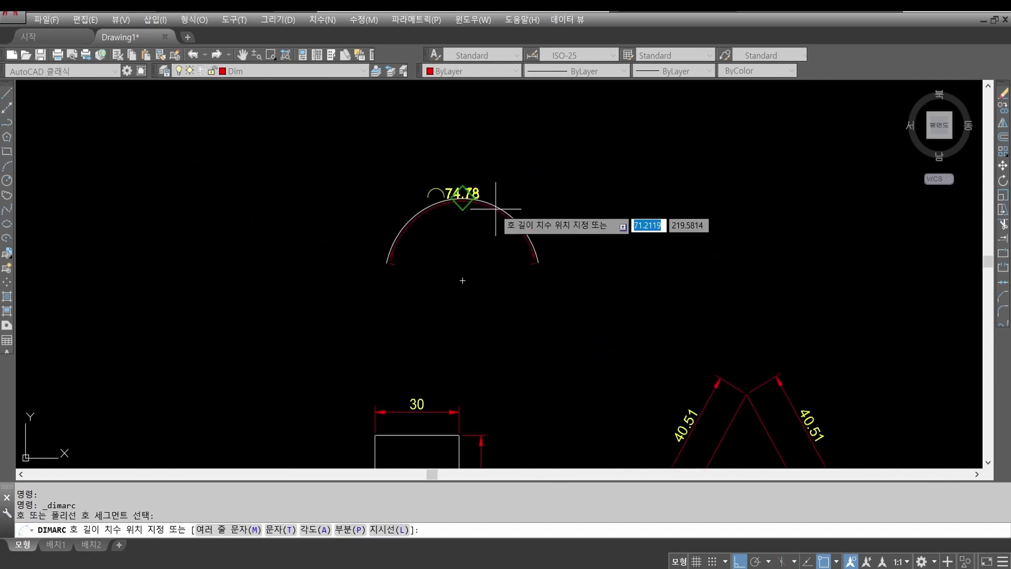
left_click(491, 149)
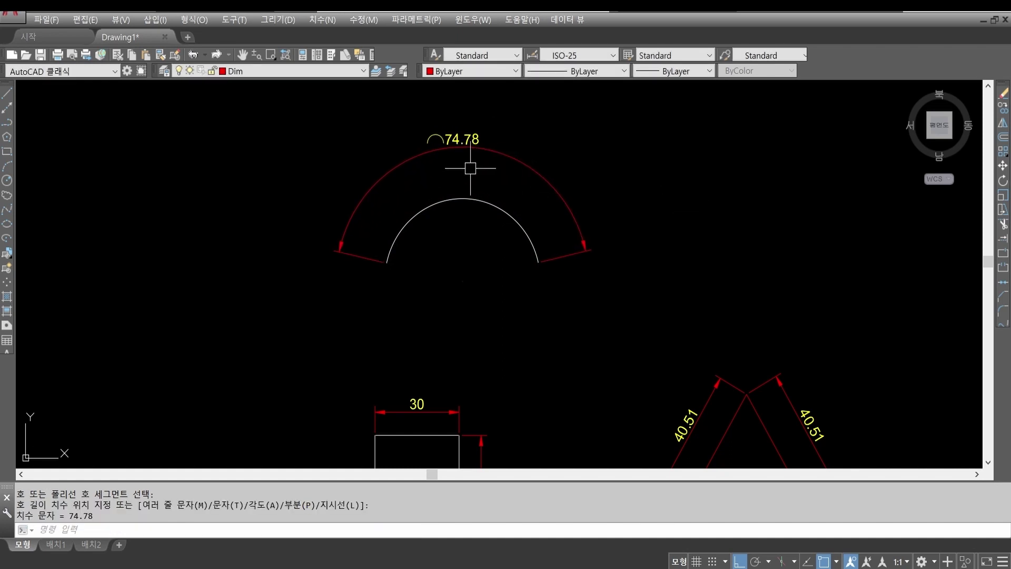
Examine the arc symbol in front of the arc length dimension's text.
scroll(460, 174, "up", 4)
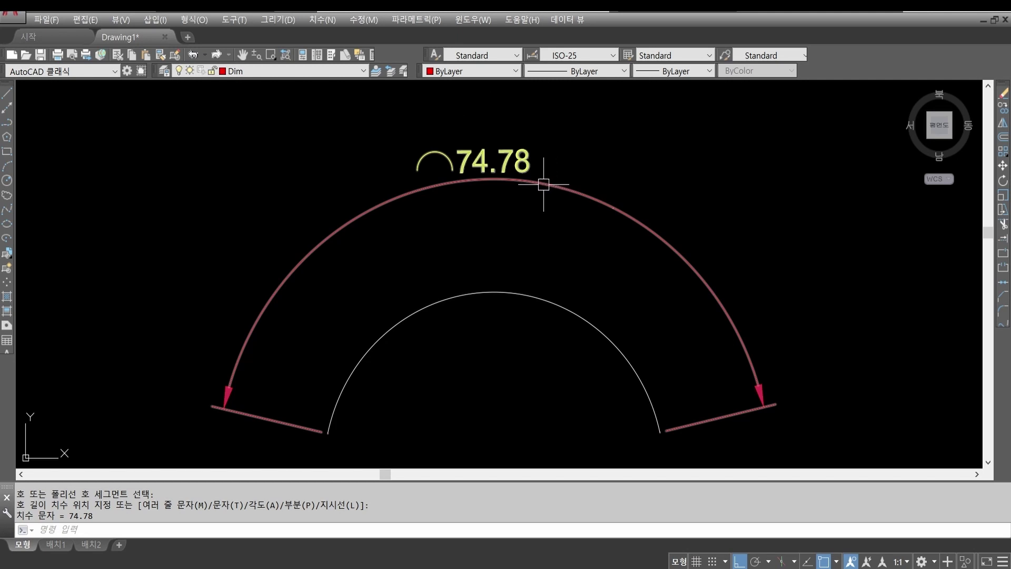
scroll(508, 234, "down", 4)
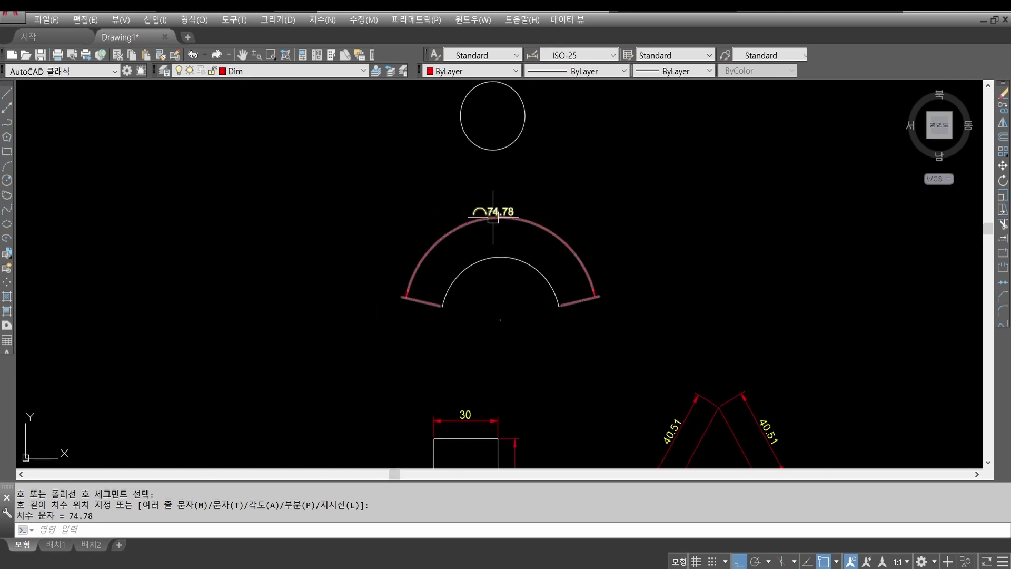
scroll(513, 245, "up", 1)
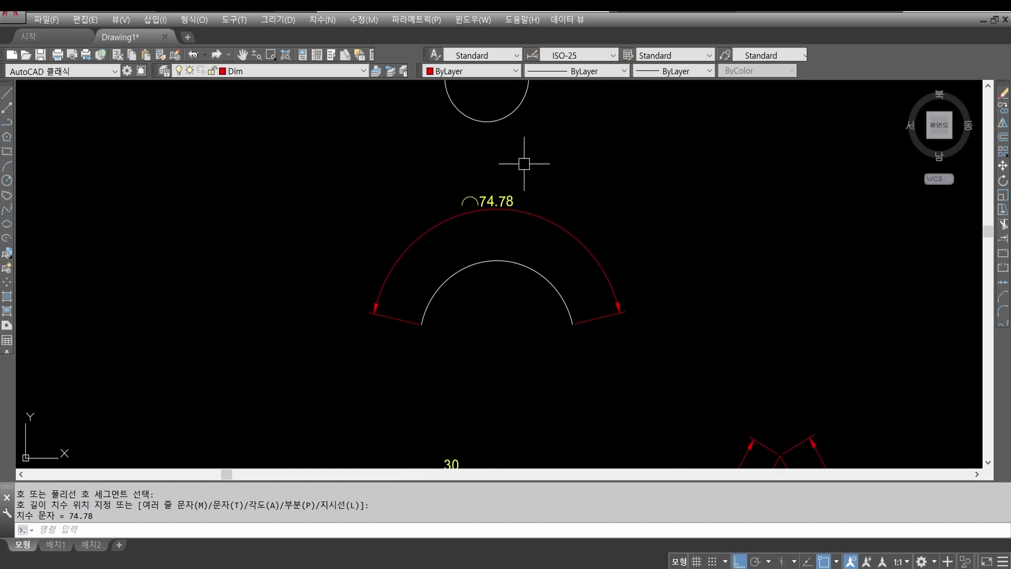
scroll(467, 213, "up", 3)
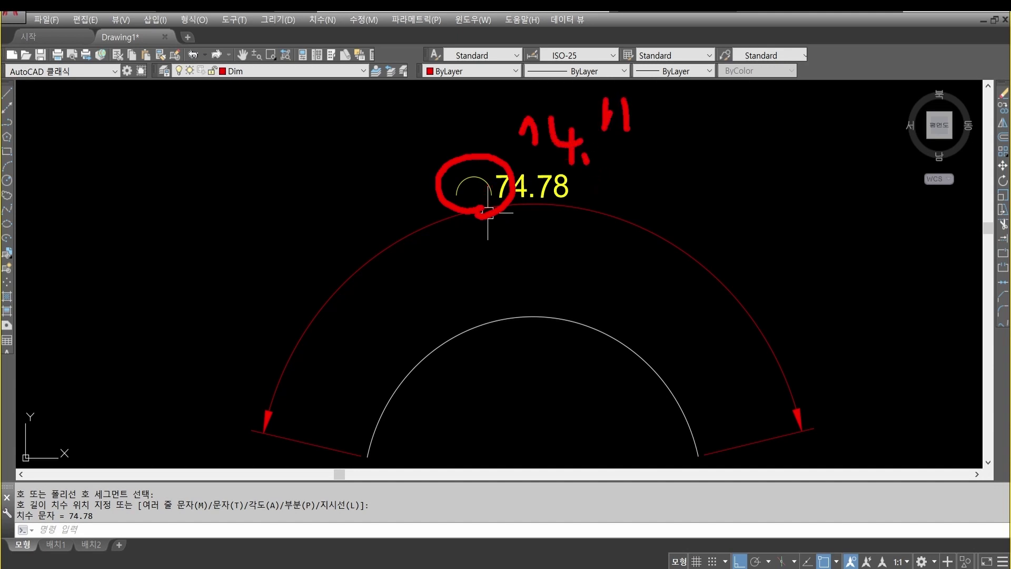
left_click_drag(649, 111, 646, 130)
left_click_drag(655, 101, 668, 140)
left_click_drag(529, 184, 670, 157)
left_click_drag(731, 149, 685, 200)
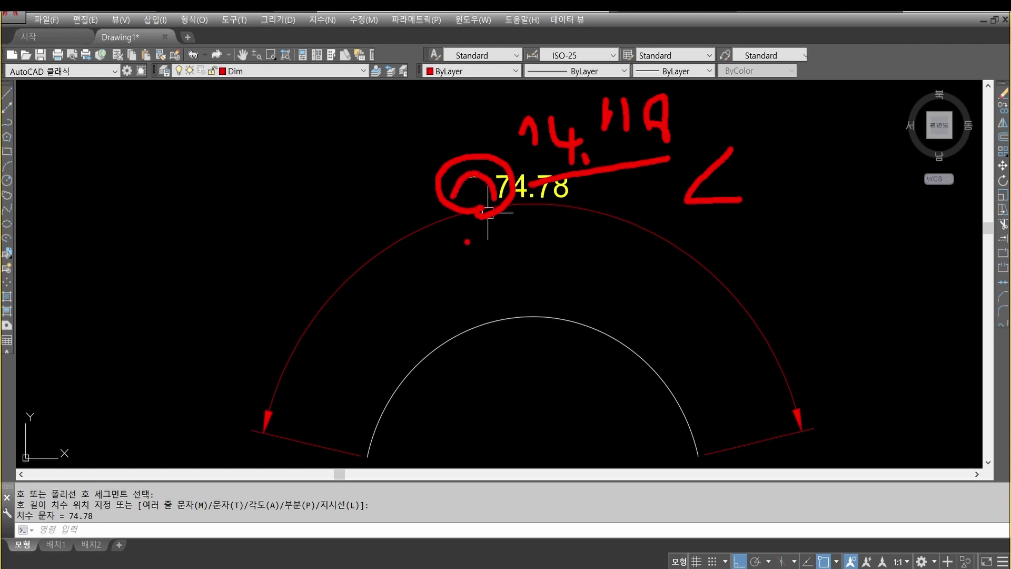
key("Escape")
scroll(454, 230, "down", 3)
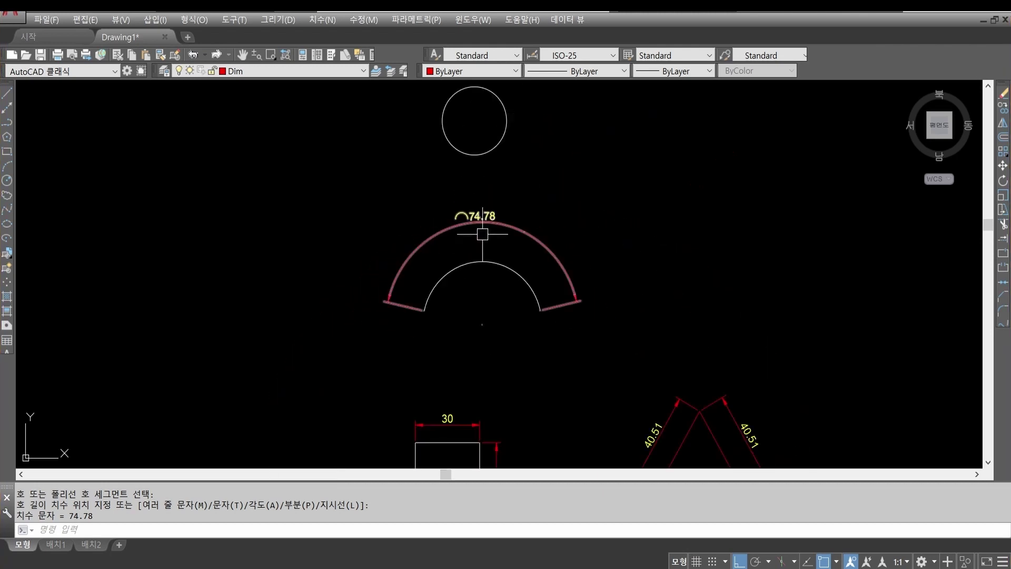
mouse_move(469, 217)
middle_mouse_down()
mouse_move(464, 268)
mouse_move(466, 207)
middle_mouse_up()
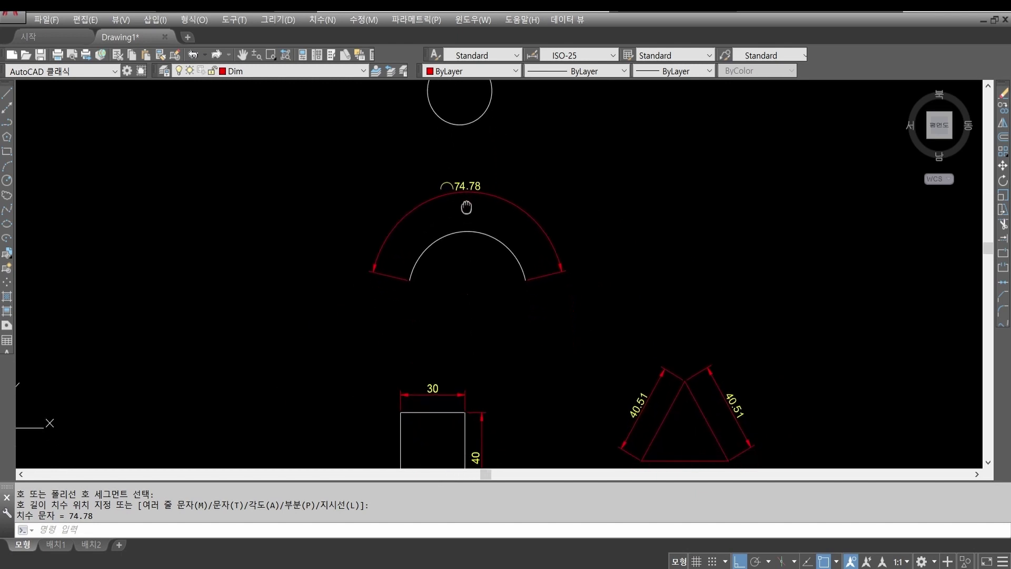
left_click(325, 20)
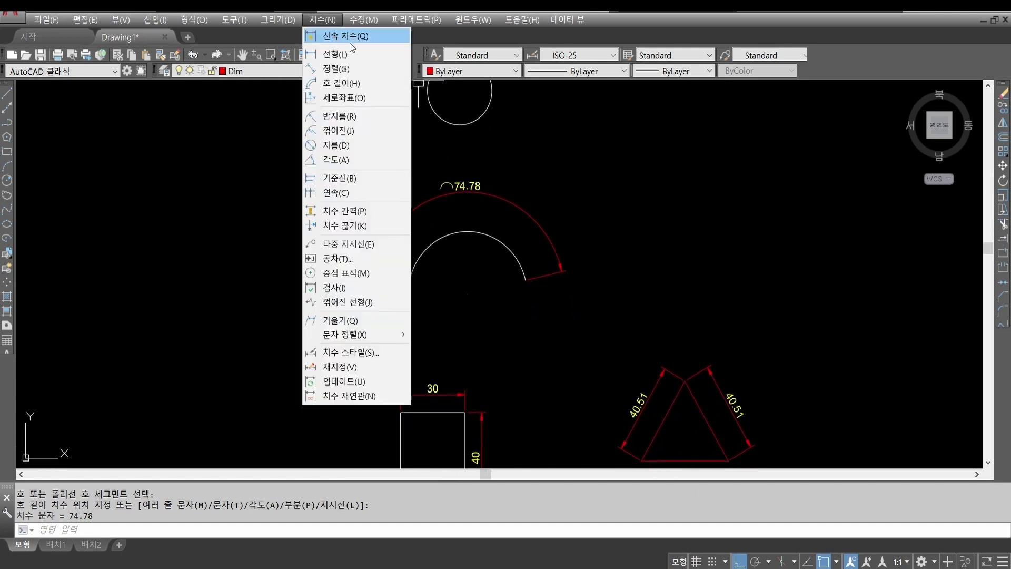
left_click(346, 98)
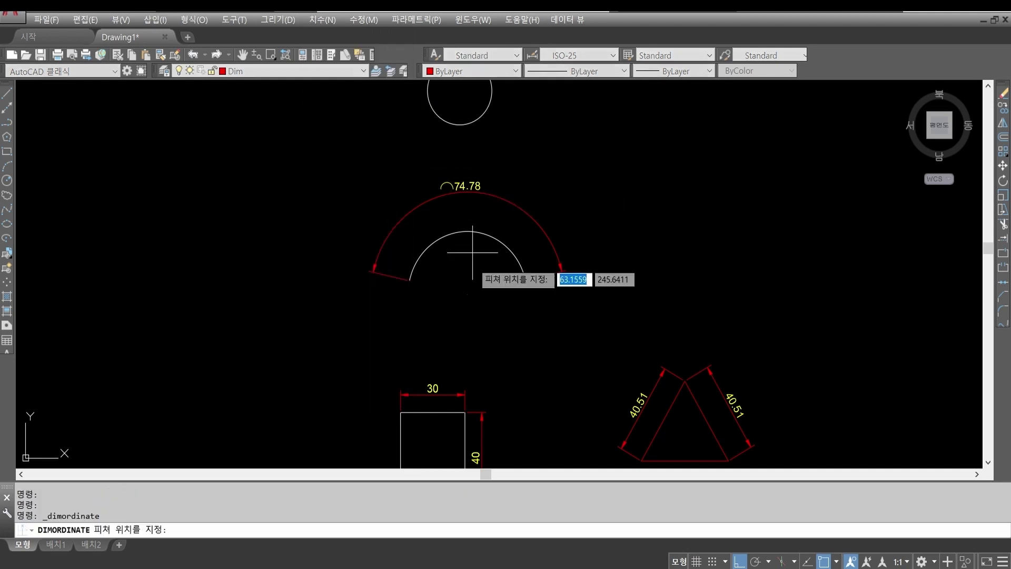
middle_click_drag(485, 339, 496, 151)
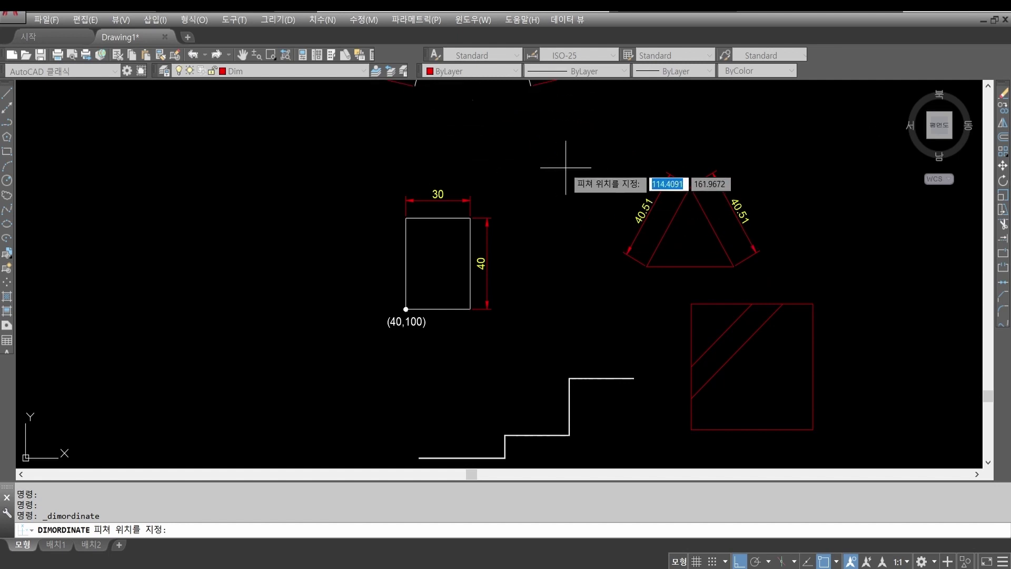
middle_click_drag(544, 352, 523, 300)
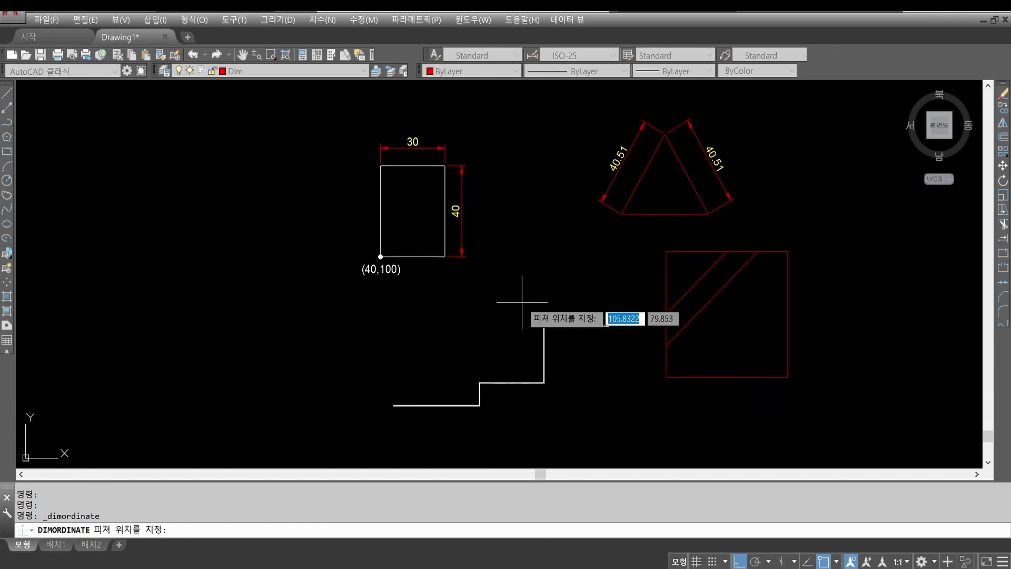
scroll(372, 283, "up", 2)
key("Escape")
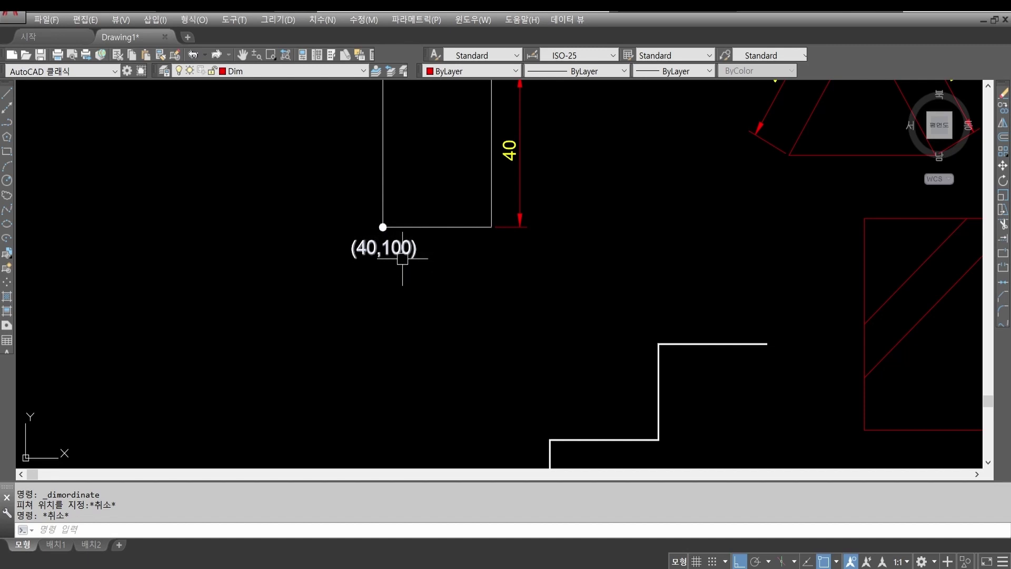
Add an X ordinate dimension to the rectangle's lower-right corner, with its leader ending below the corner.
scroll(358, 247, "down", 2)
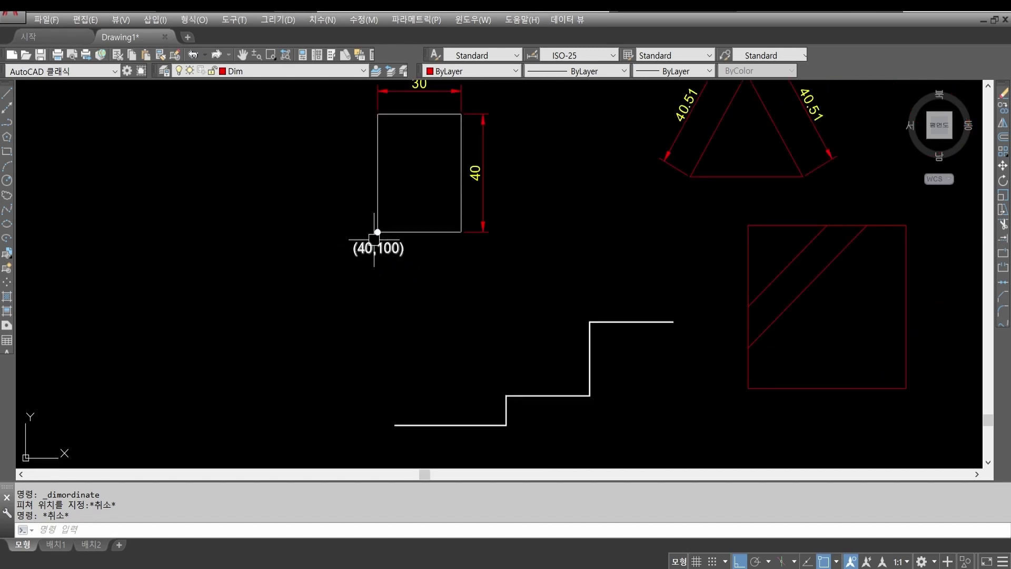
middle_click_drag(391, 225, 406, 226)
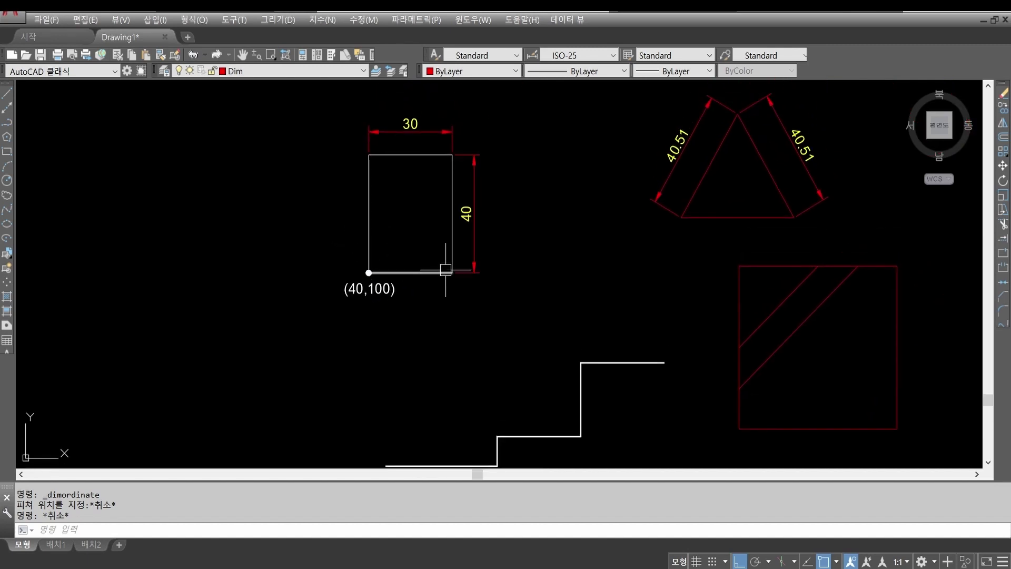
scroll(449, 293, "up", 1)
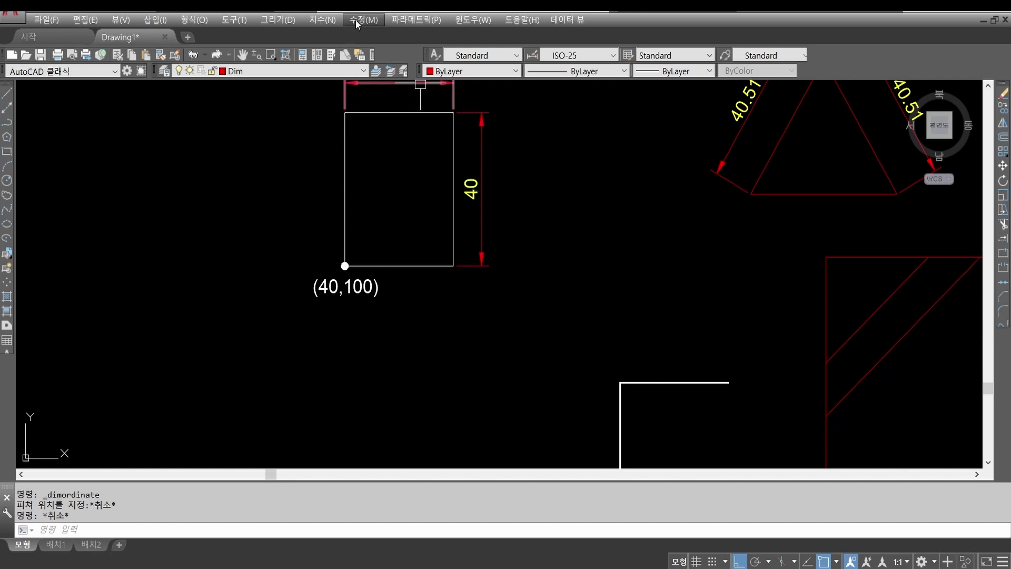
left_click(322, 19)
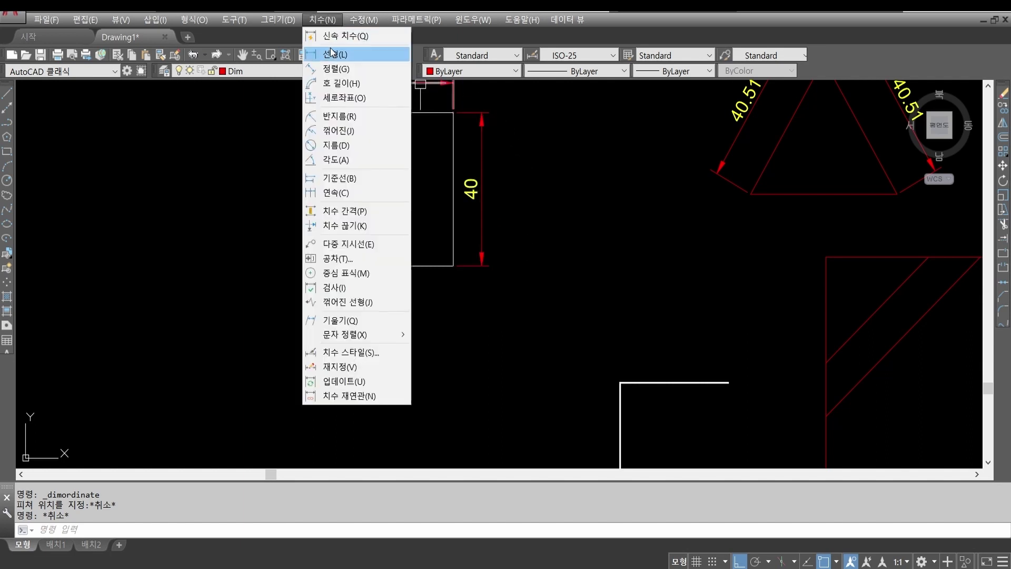
left_click(337, 98)
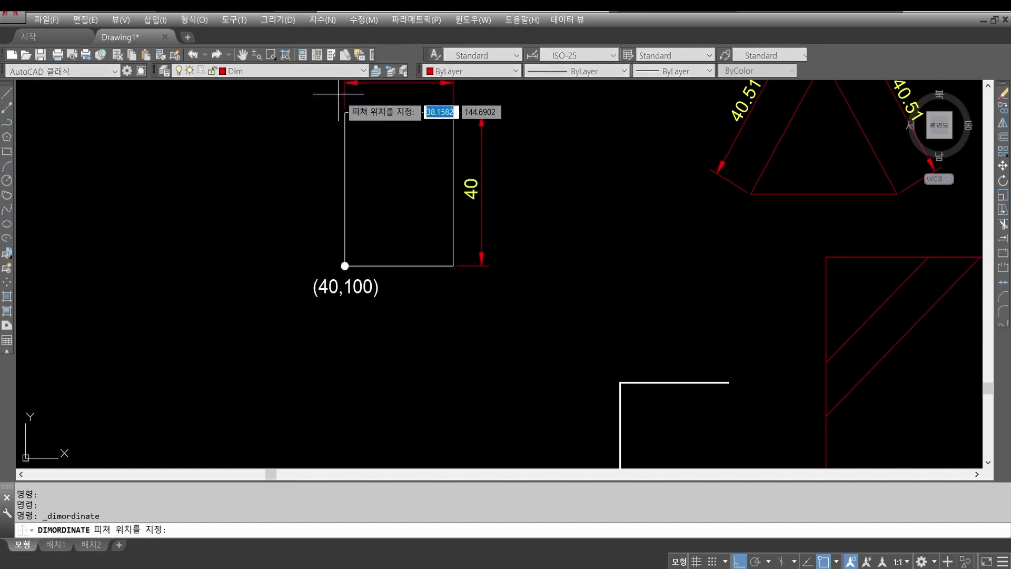
left_click(453, 266)
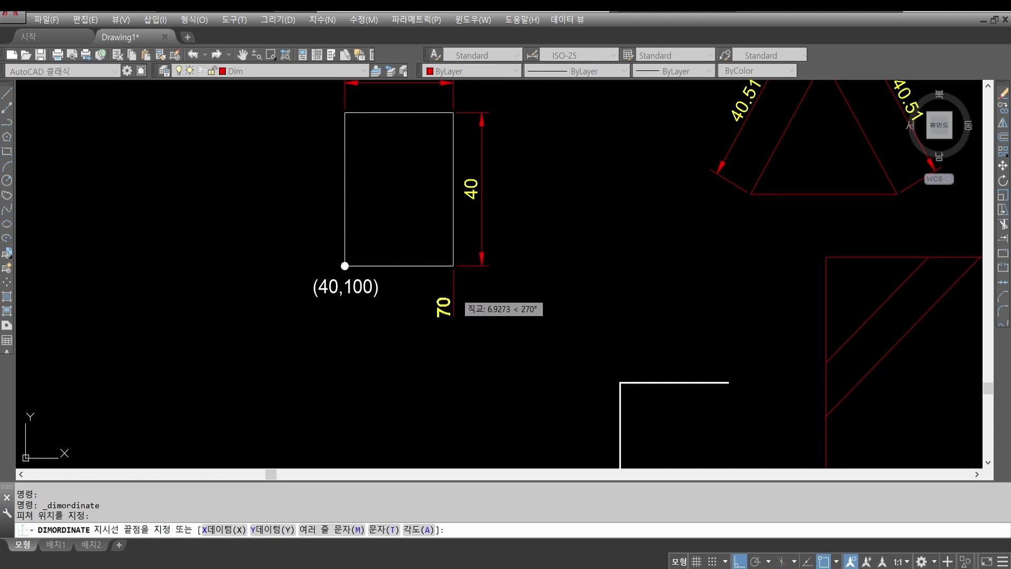
left_click(454, 316)
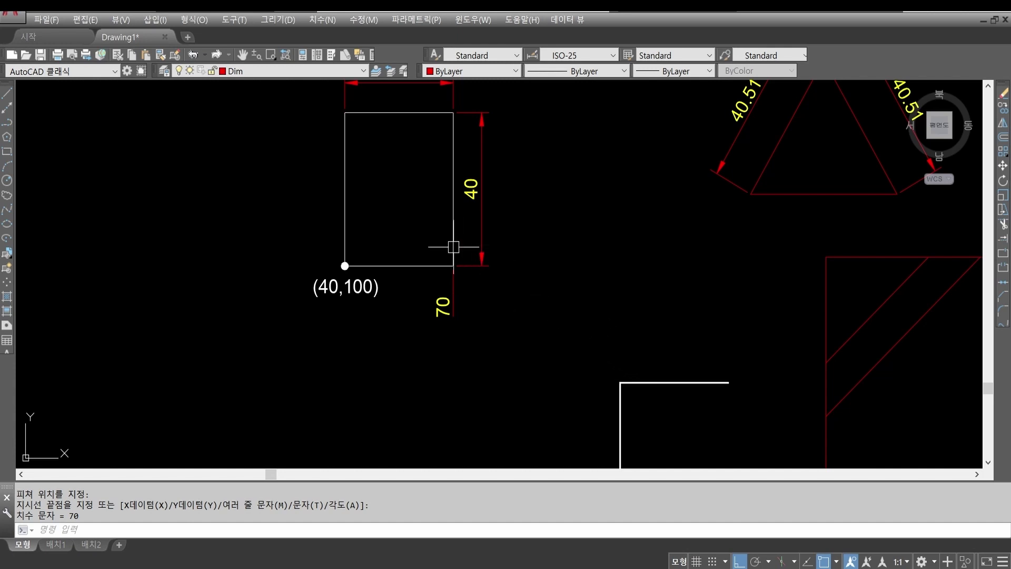
Add a Y ordinate dimension to the rectangle's lower-right corner, with its leader ending to the right past the vertical dimension.
key("Return")
left_click(453, 266)
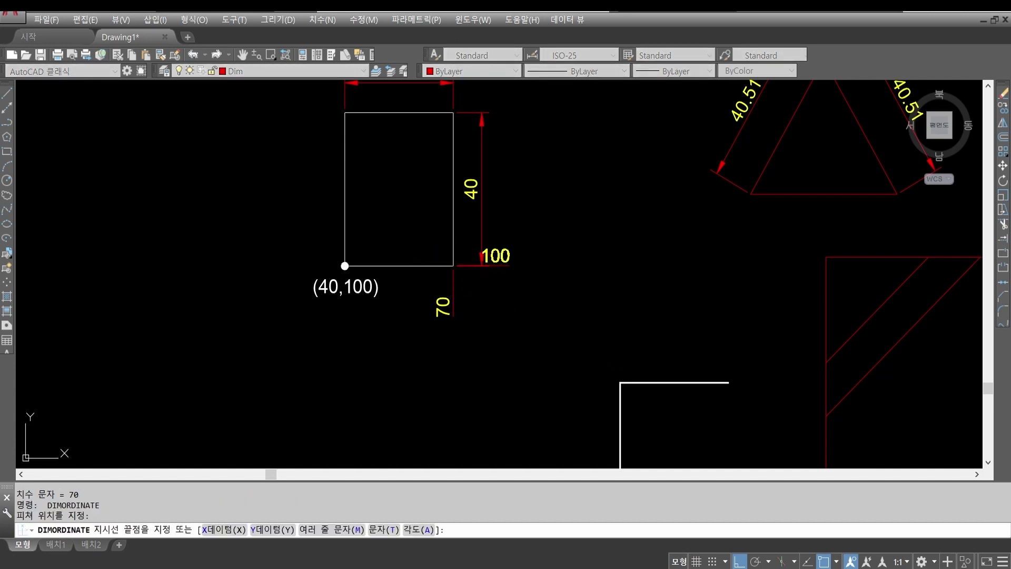
left_click(549, 266)
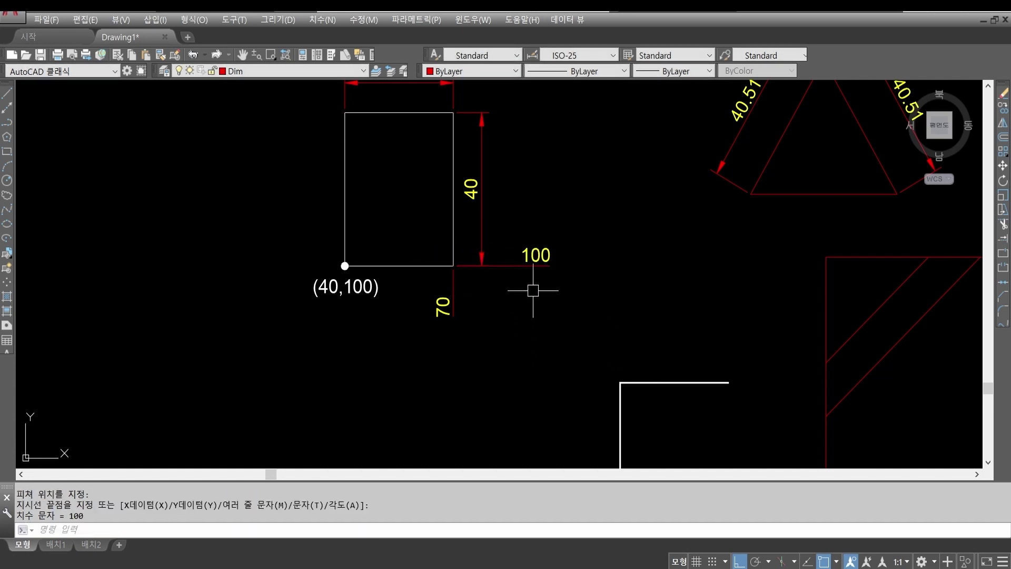
Add Y and X ordinate dimensions to the rectangle's upper-right corner, with leaders running right and up past the linear dimensions.
middle_click_drag(532, 220, 529, 264)
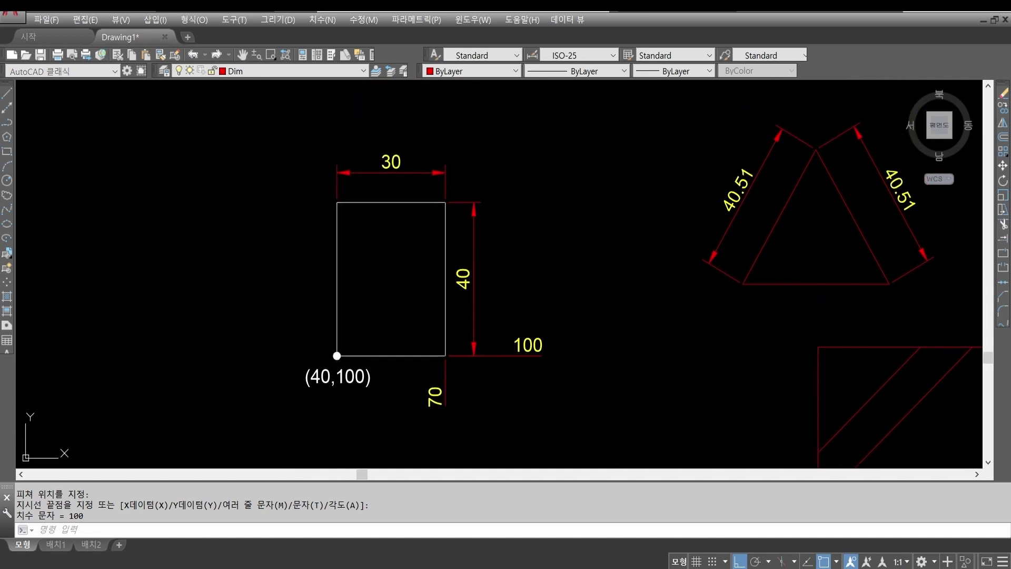
key("Return")
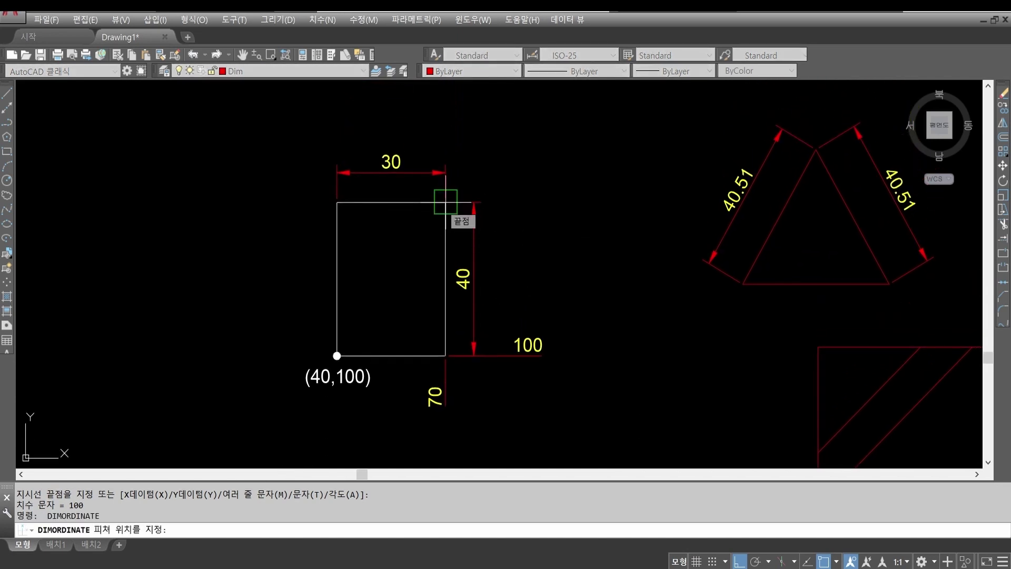
left_click(445, 201)
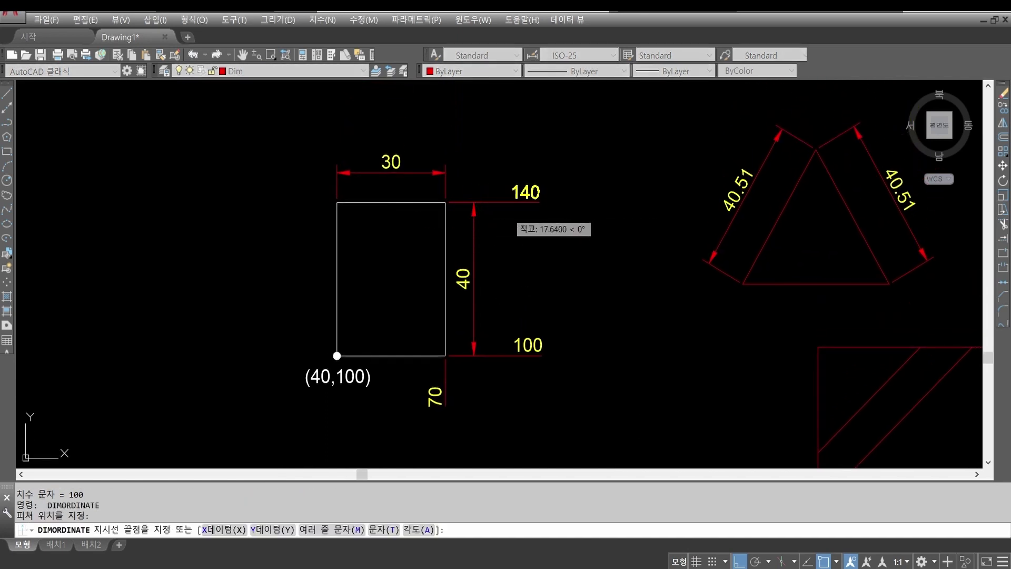
left_click(508, 213)
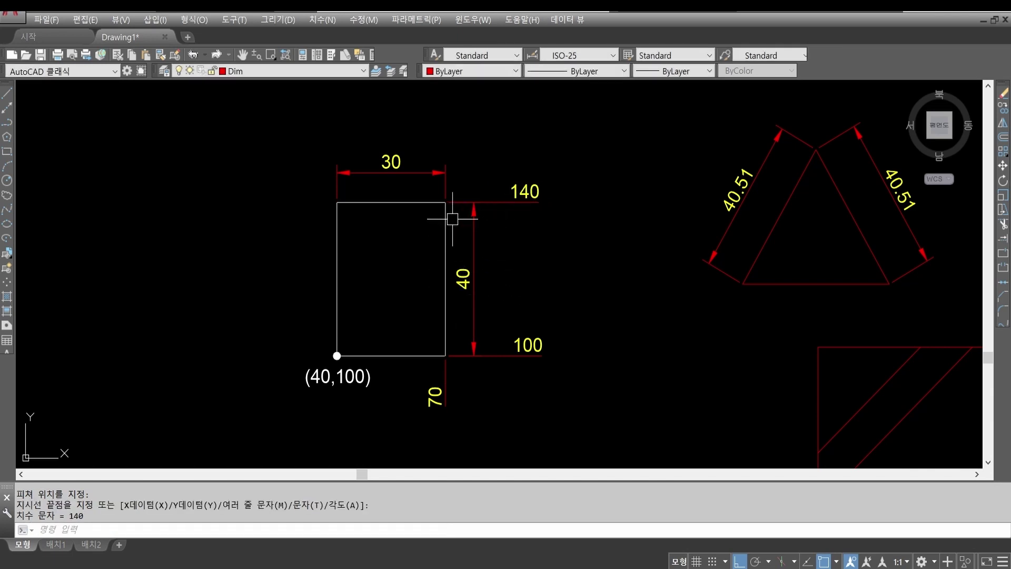
key("Return")
left_click(445, 202)
left_click(445, 108)
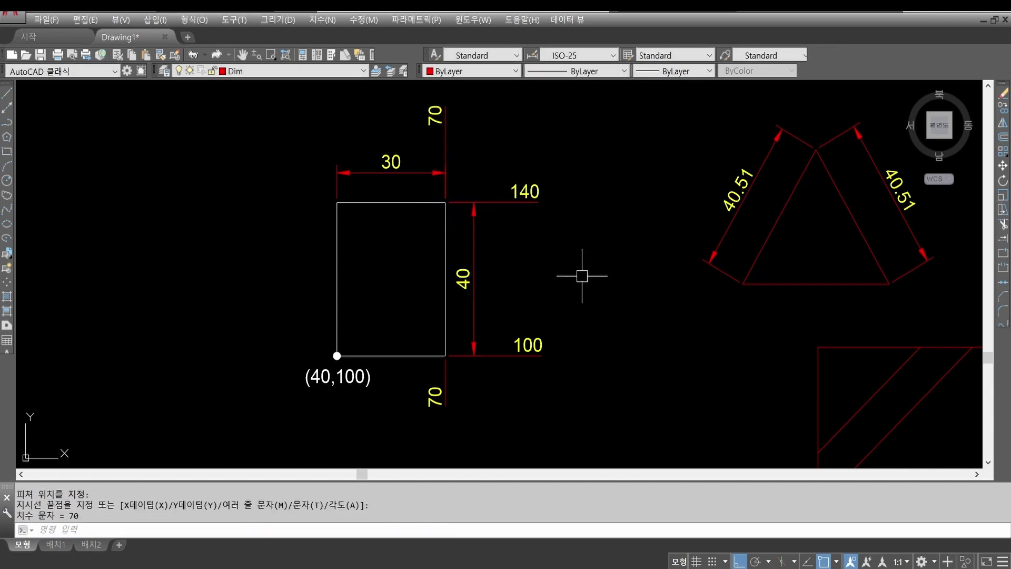
Add X and Y ordinate dimensions to the rectangle's upper-left corner, with leaders running straight up and to the left.
key("Return")
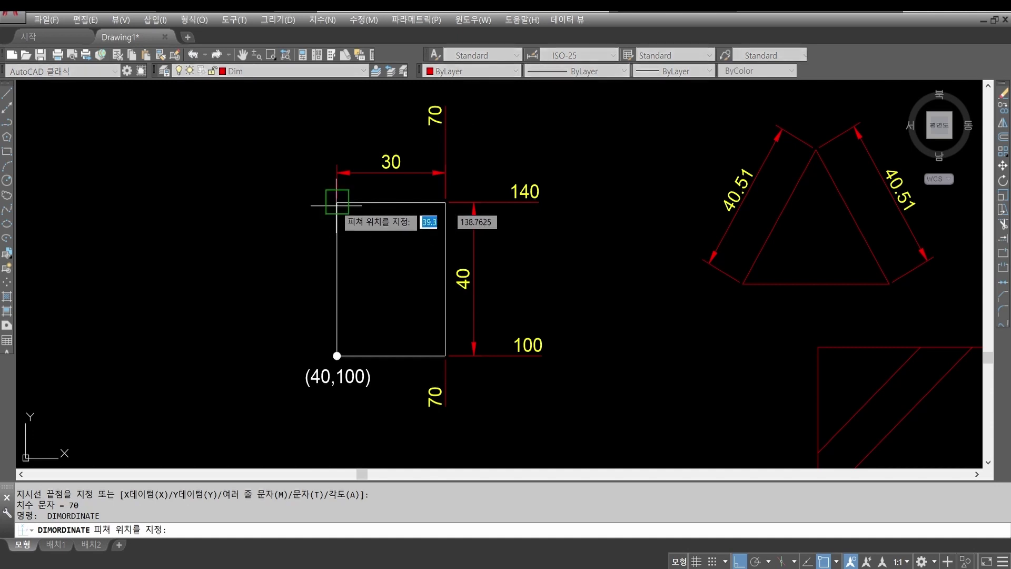
left_click(337, 202)
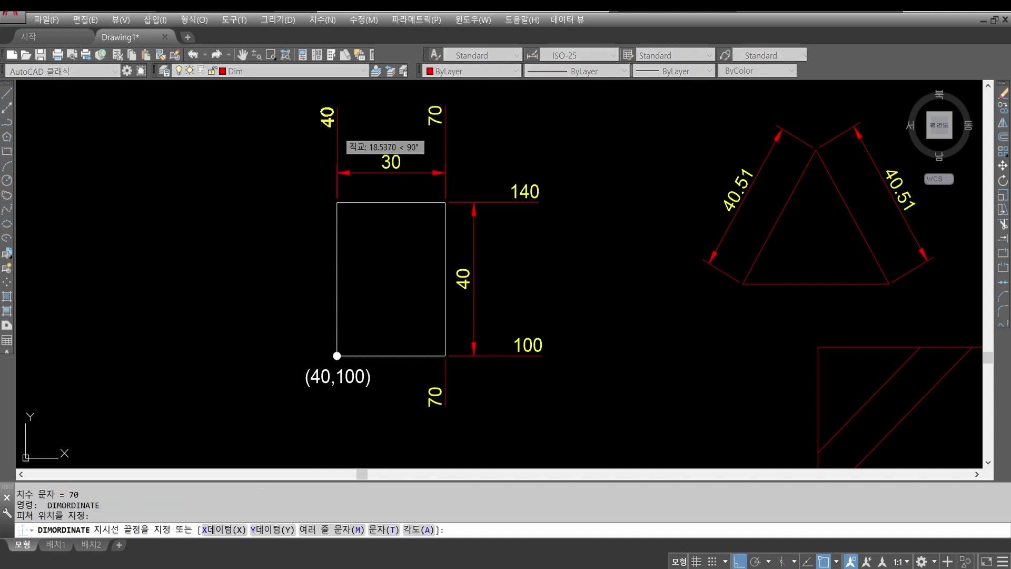
left_click(337, 108)
key("Return")
left_click(337, 201)
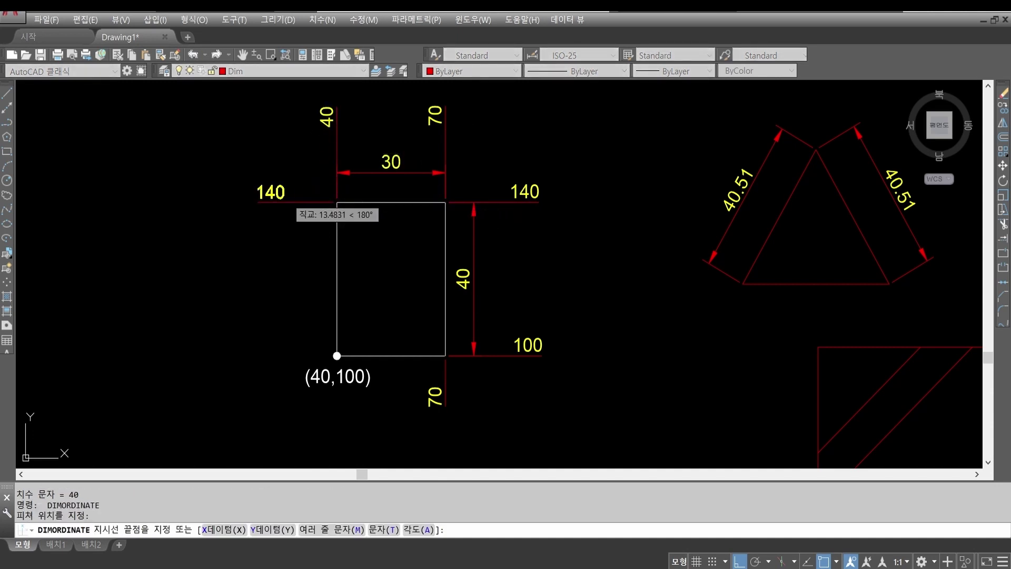
left_click(288, 199)
Add X and Y ordinate dimensions to the rectangle's lower-left corner at (40,100), with leaders running down and to the left.
middle_click_drag(350, 402, 353, 326)
key("Return")
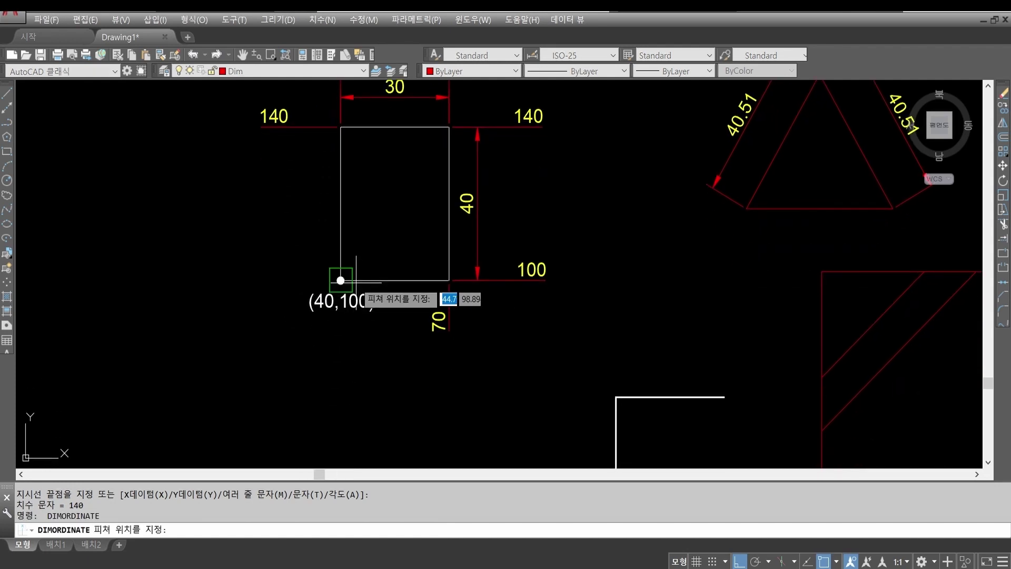
left_click(341, 280)
left_click(344, 335)
key("Return")
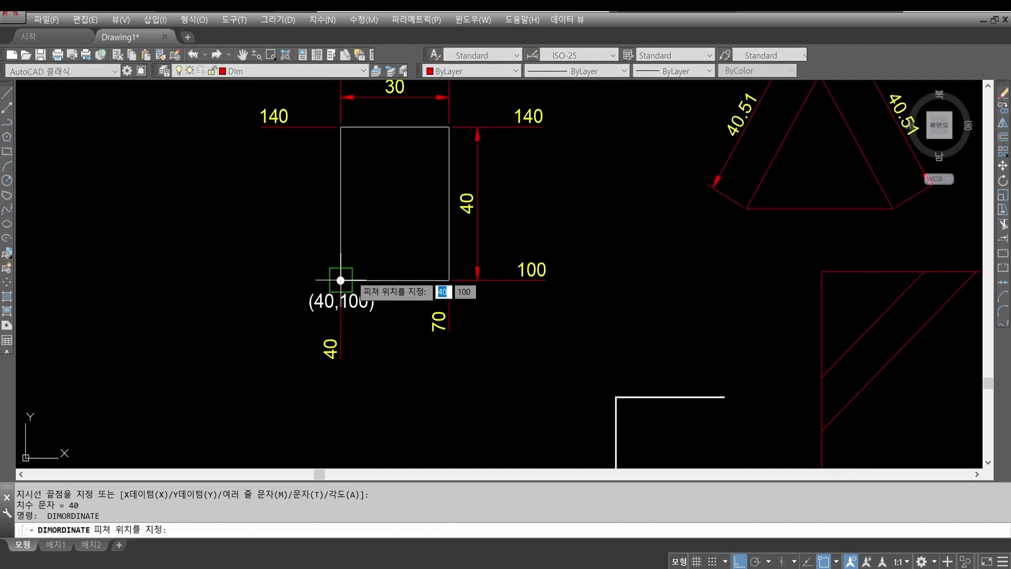
left_click(340, 280)
left_click(273, 279)
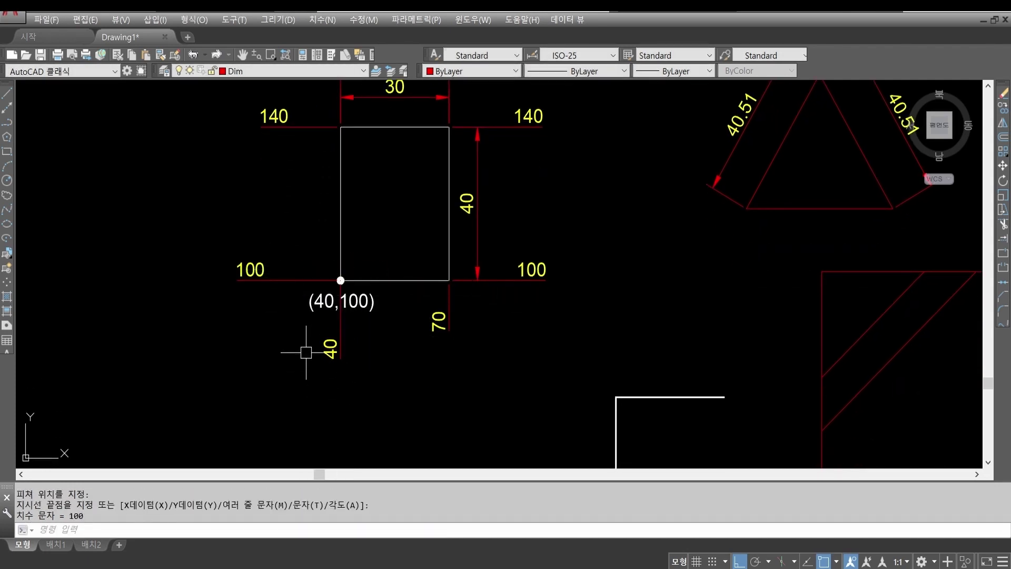
Add a radius dimension to the circle above the arc, placing its text just outside the circle's upper-right edge.
scroll(312, 319, "down", 3)
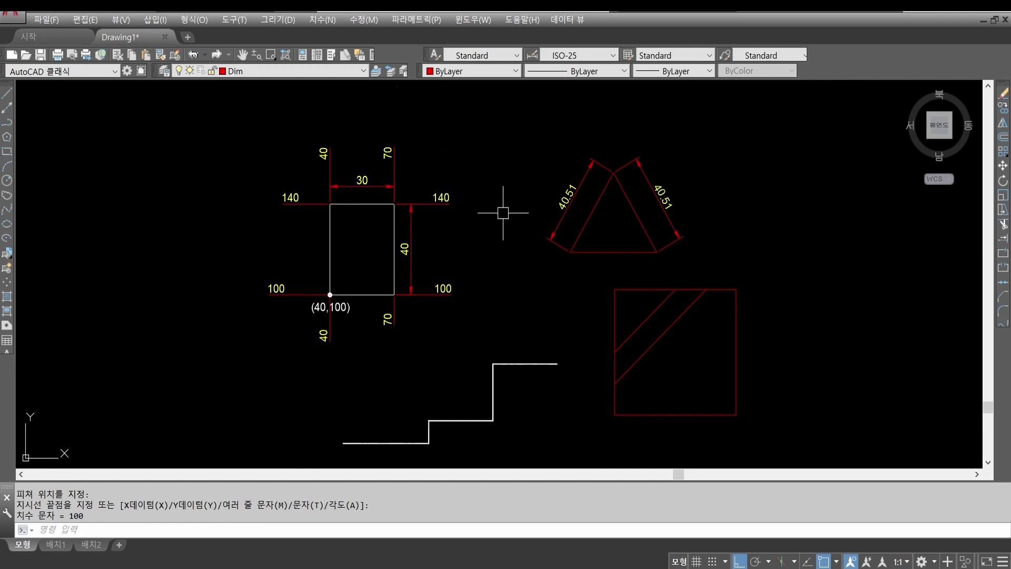
left_click(330, 20)
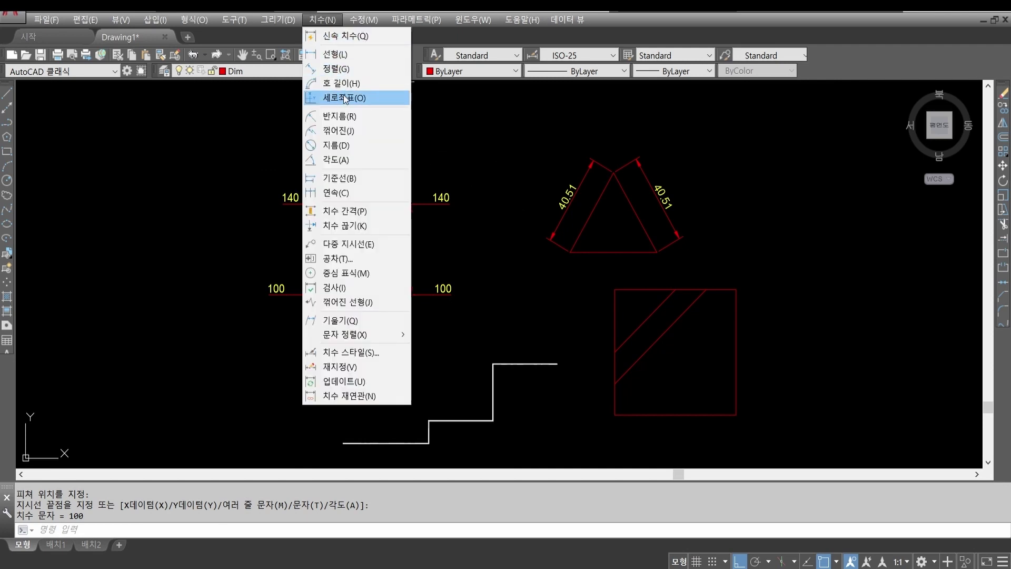
left_click(367, 115)
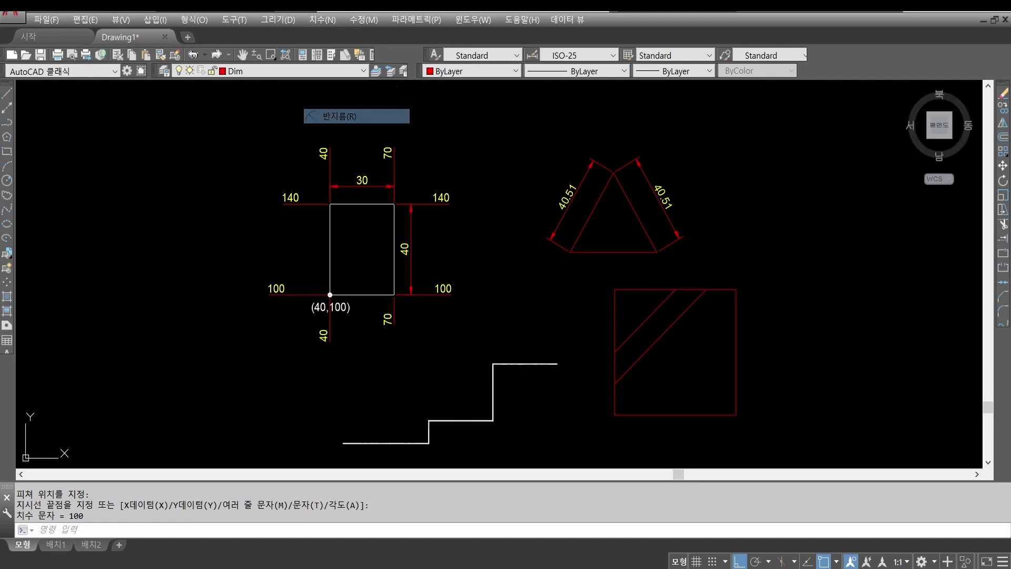
middle_click_drag(395, 128, 382, 408)
left_click(399, 136)
left_click(418, 124)
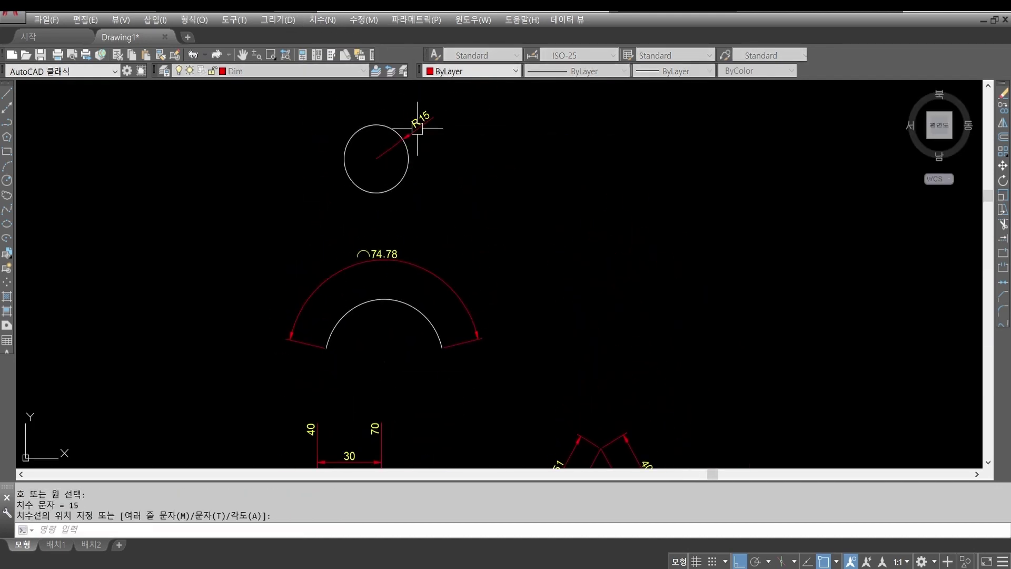
middle_click_drag(423, 176, 453, 234)
scroll(410, 219, "up", 3)
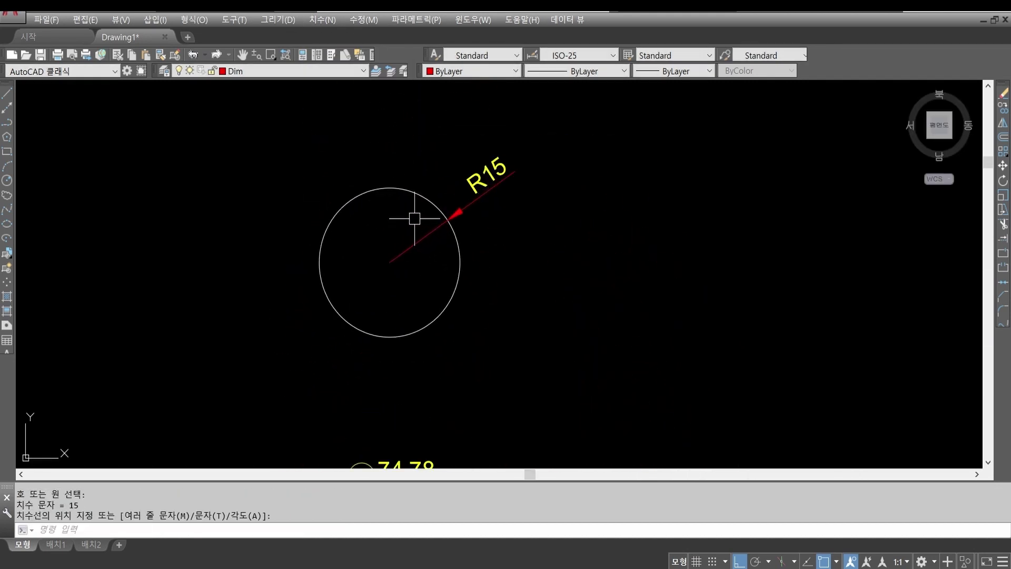
left_click(326, 20)
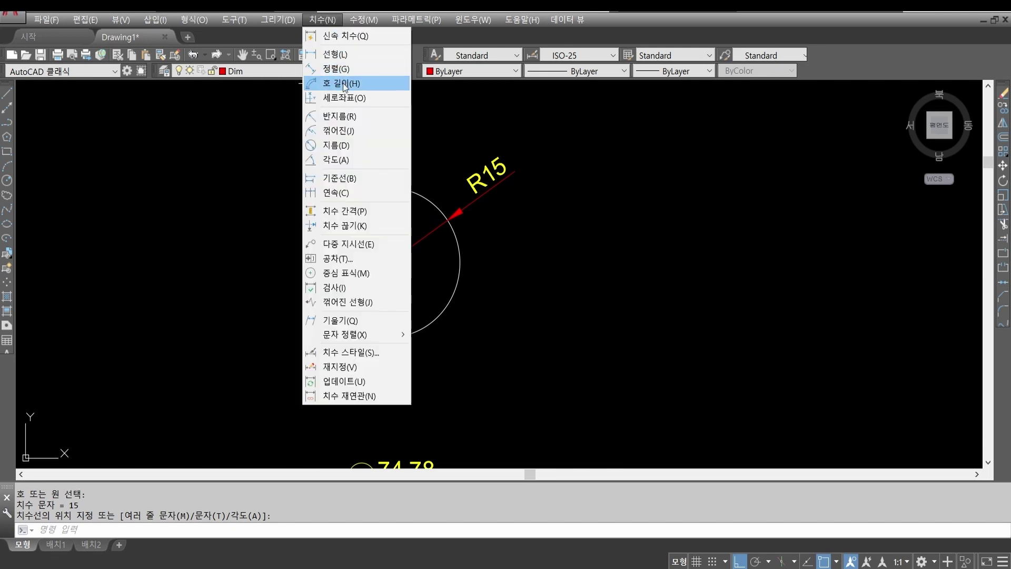
left_click(343, 131)
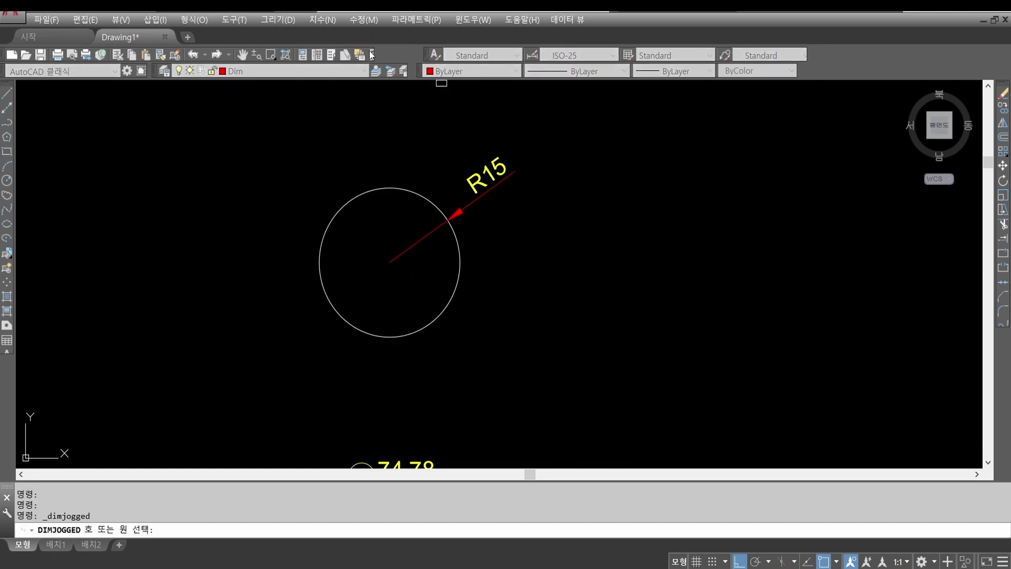
key("Escape")
key("Escape")
left_click(327, 23)
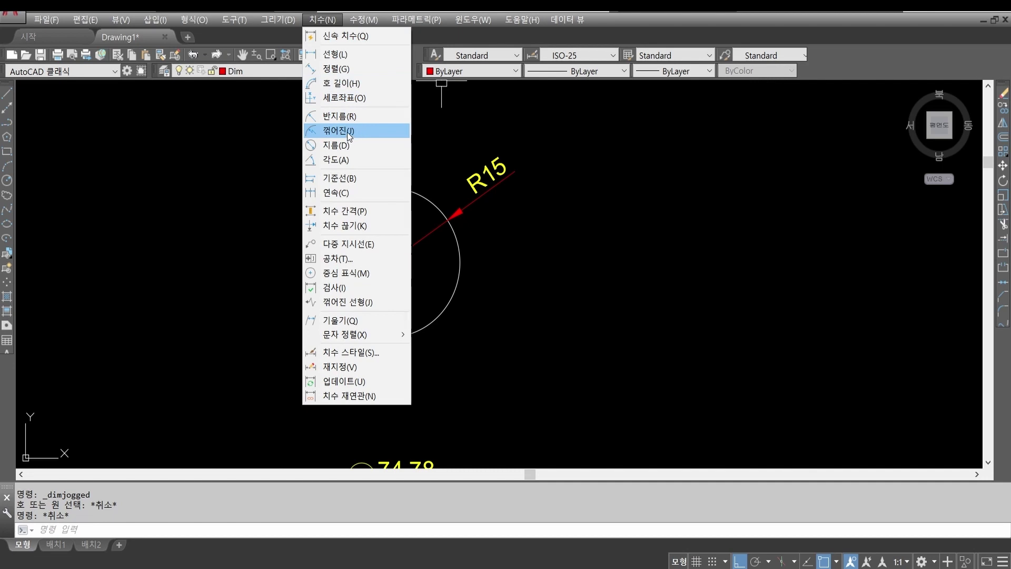
left_click(602, 275)
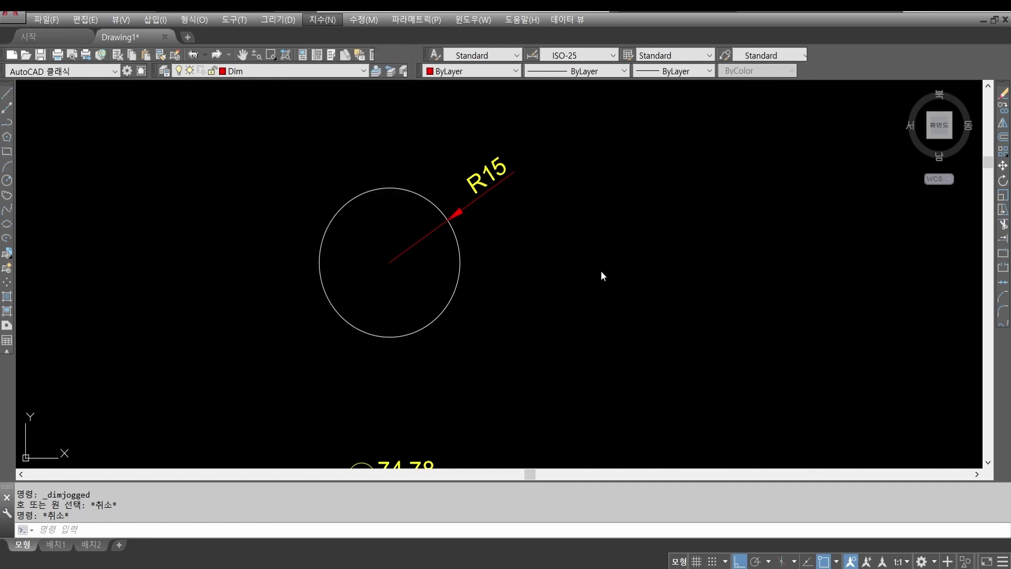
middle_click_drag(624, 298, 505, 290)
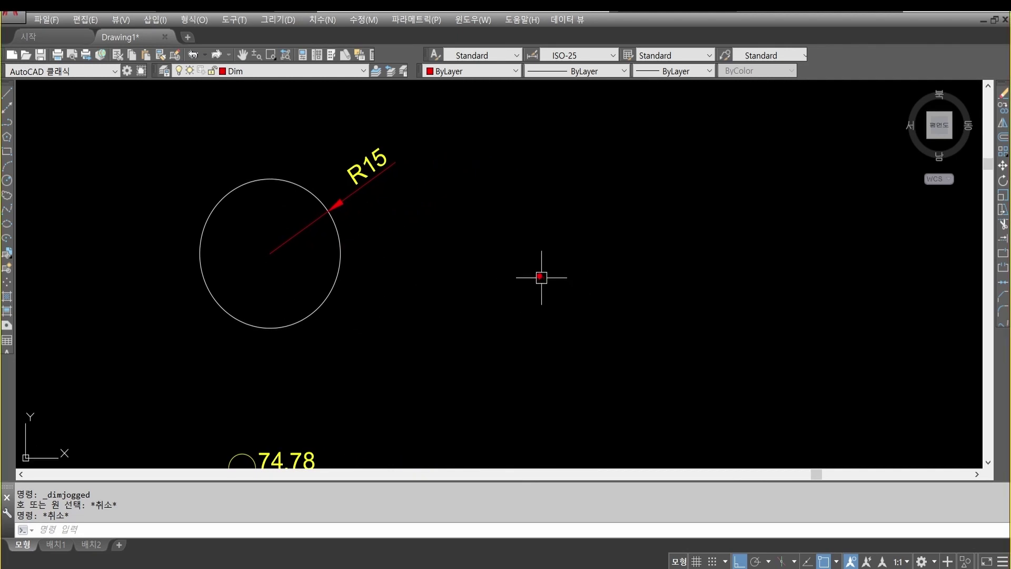
mouse_move(522, 337)
left_mouse_down()
mouse_move(464, 289)
mouse_move(552, 205)
mouse_move(563, 328)
left_mouse_up()
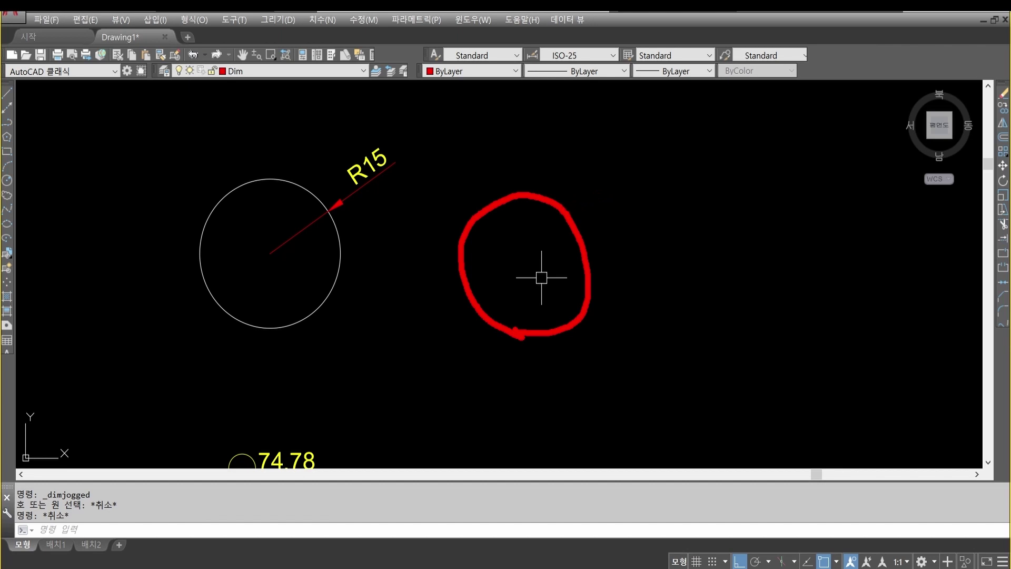
left_click_drag(373, 223, 409, 183)
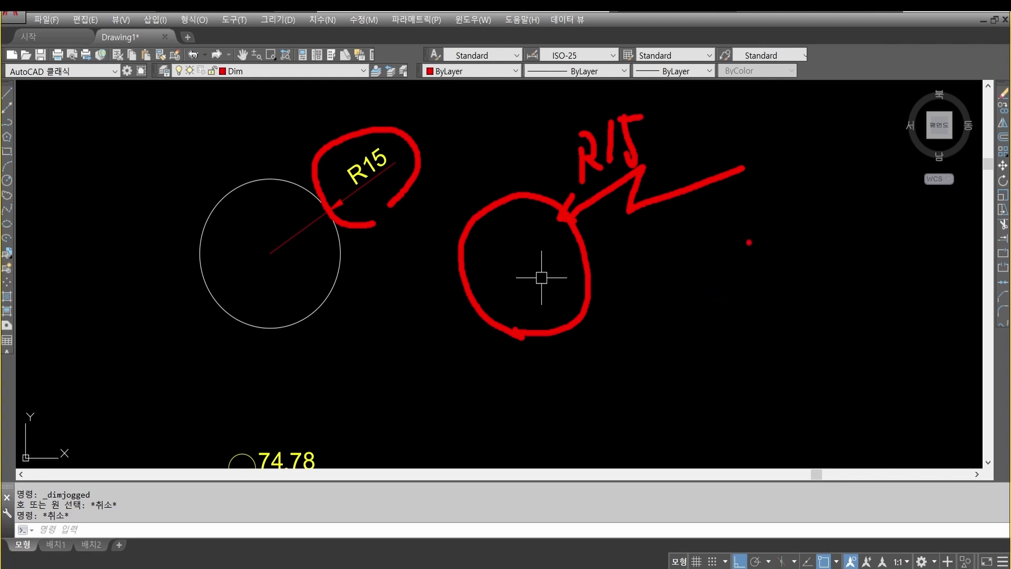
key("Escape")
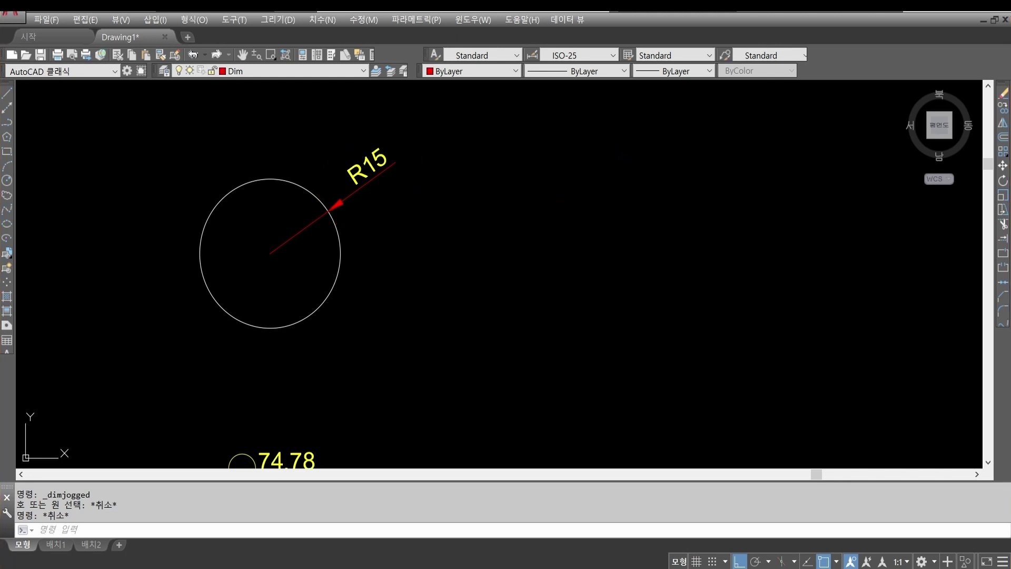
key("Escape")
Add a jogged radius dimension to the circle's right side, with the overridden center, dimension line and jog all placed outside the circle.
left_click(330, 20)
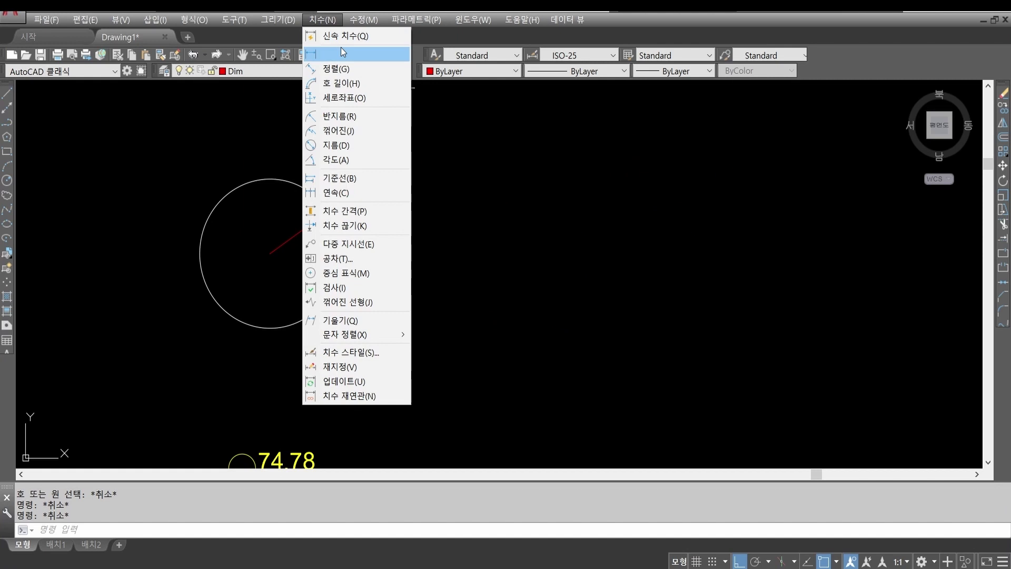
left_click(353, 134)
middle_click_drag(409, 255, 446, 248)
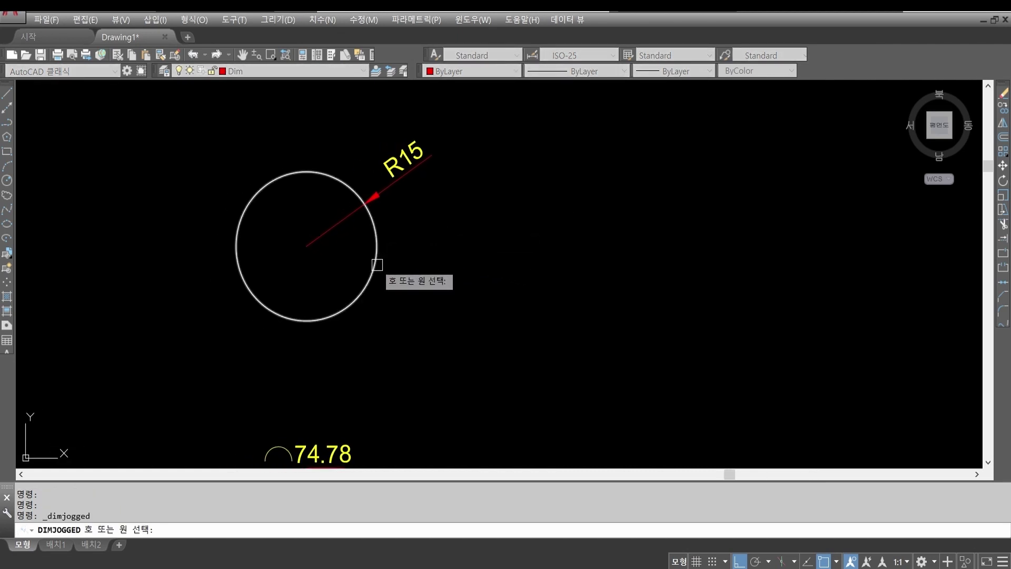
left_click(377, 264)
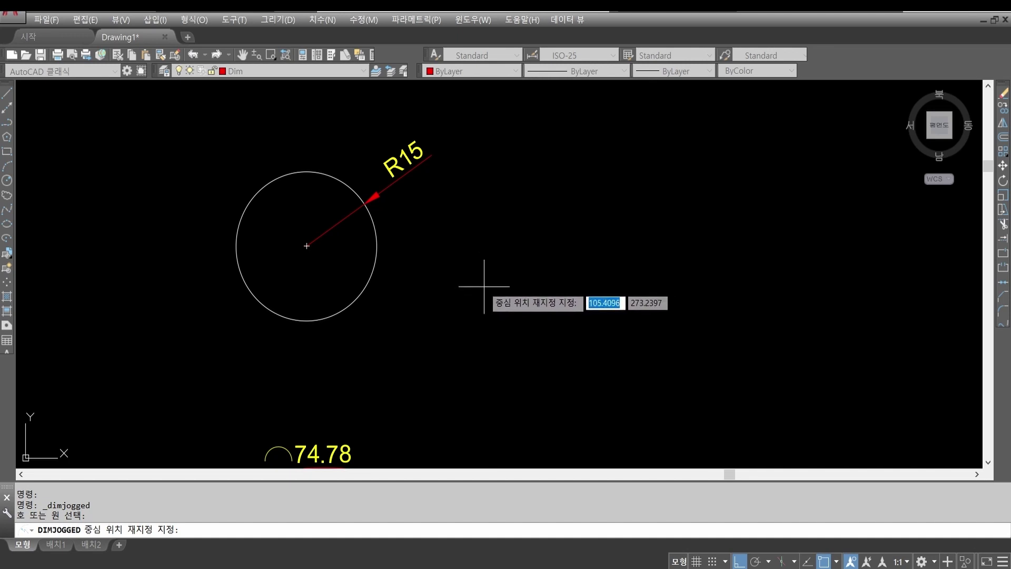
left_click(485, 287)
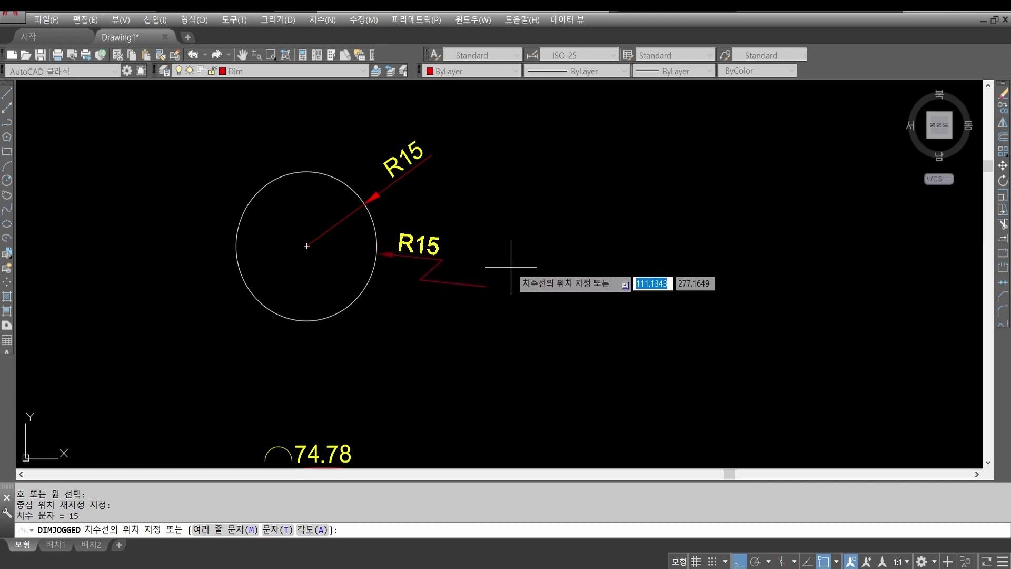
left_click(510, 266)
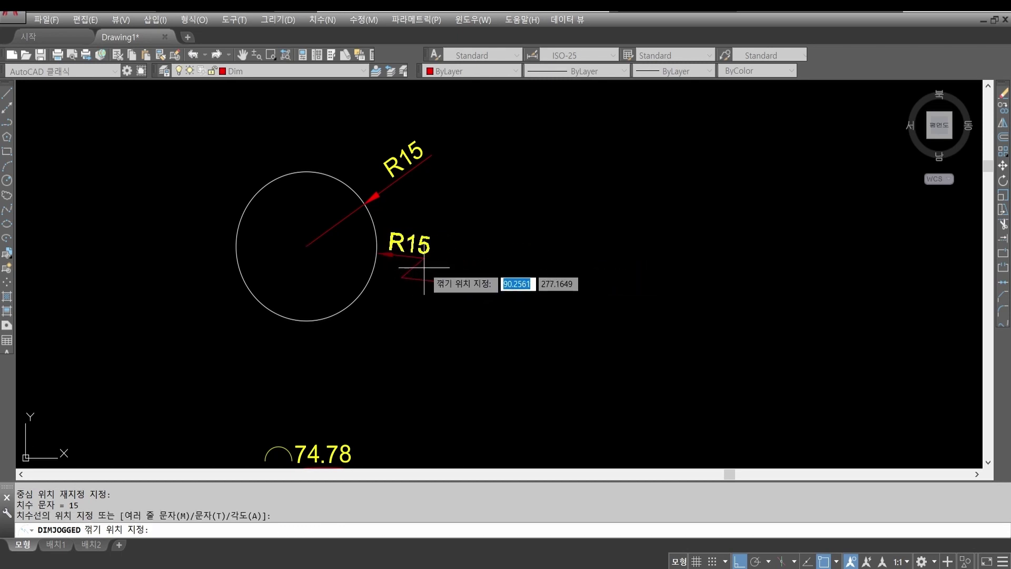
scroll(447, 269, "up", 3)
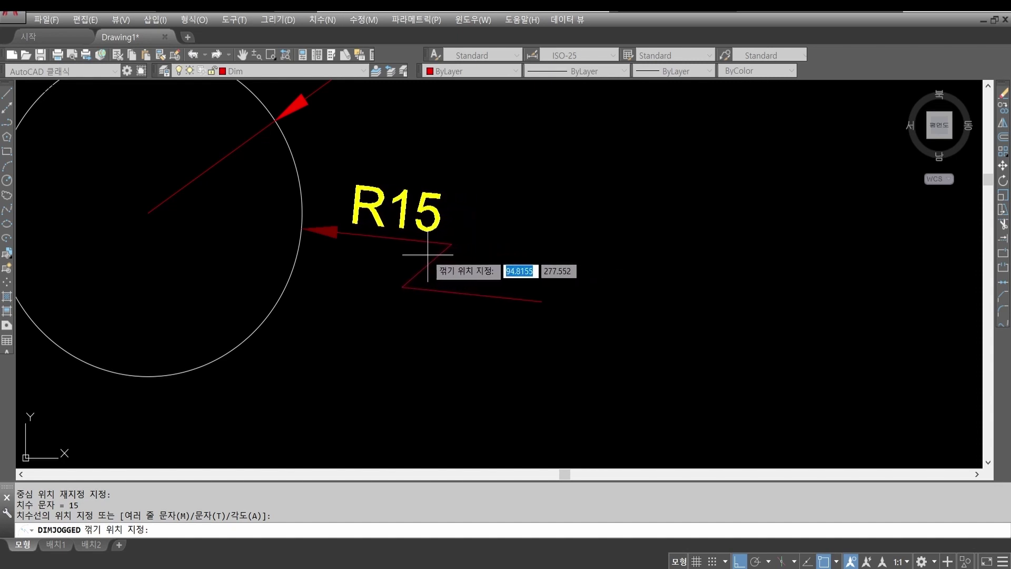
left_click(425, 254)
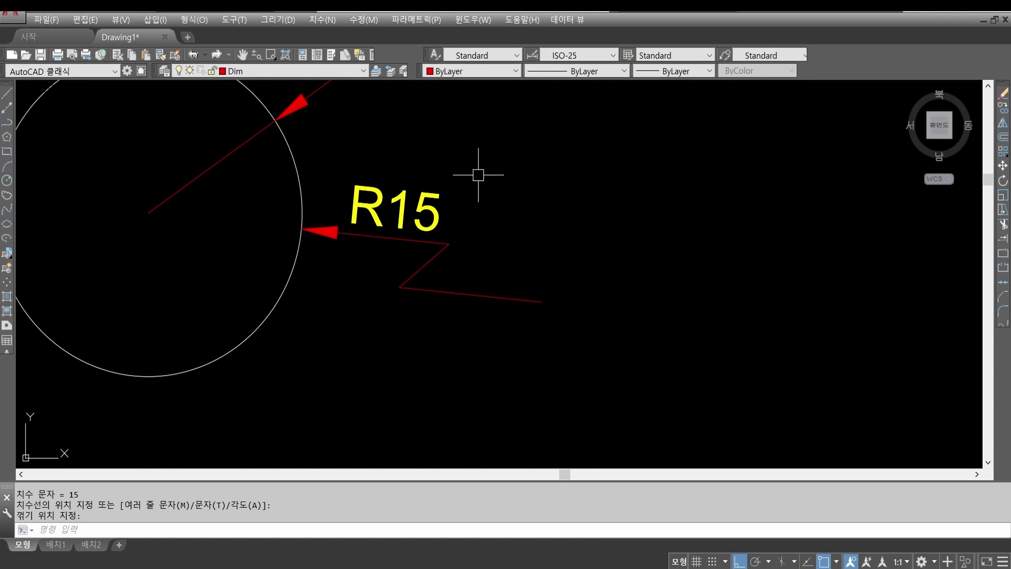
scroll(592, 234, "down", 1)
scroll(593, 234, "down", 2)
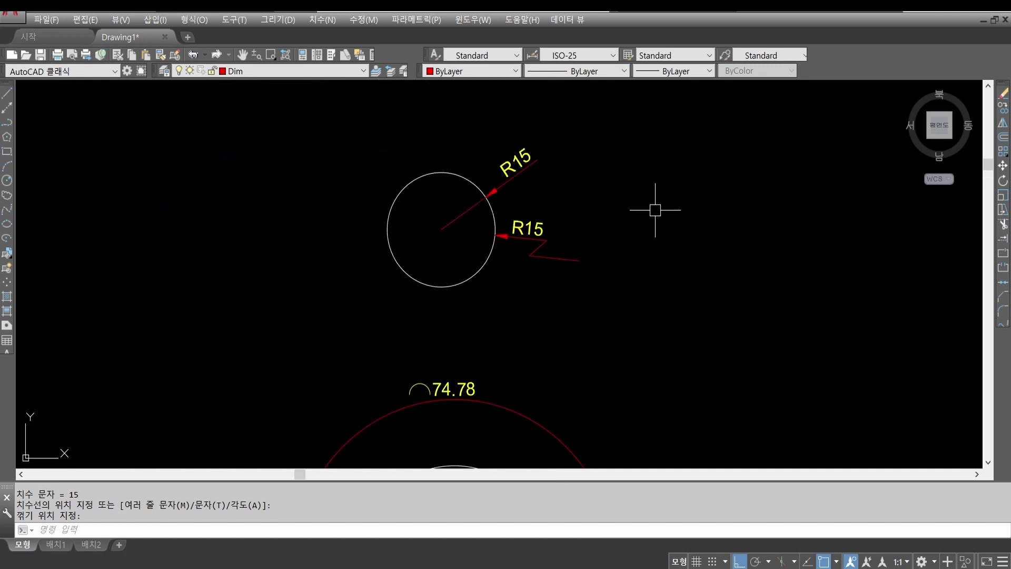
middle_click_drag(595, 163, 587, 227)
middle_click_drag(631, 261, 614, 235)
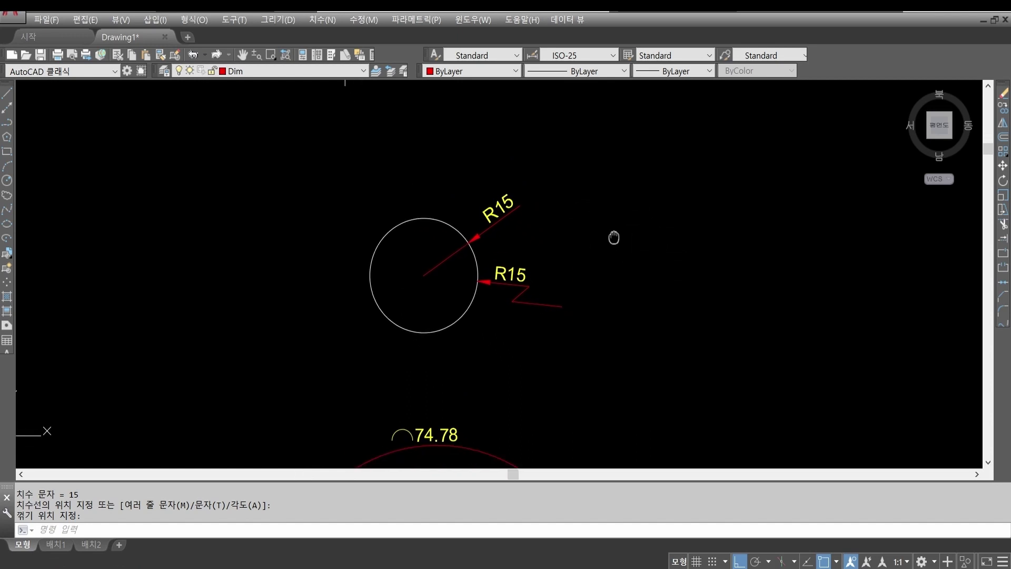
Add a diameter dimension to the circle, with its line running diagonally through the center and its text just outside the lower-right edge.
left_click(321, 20)
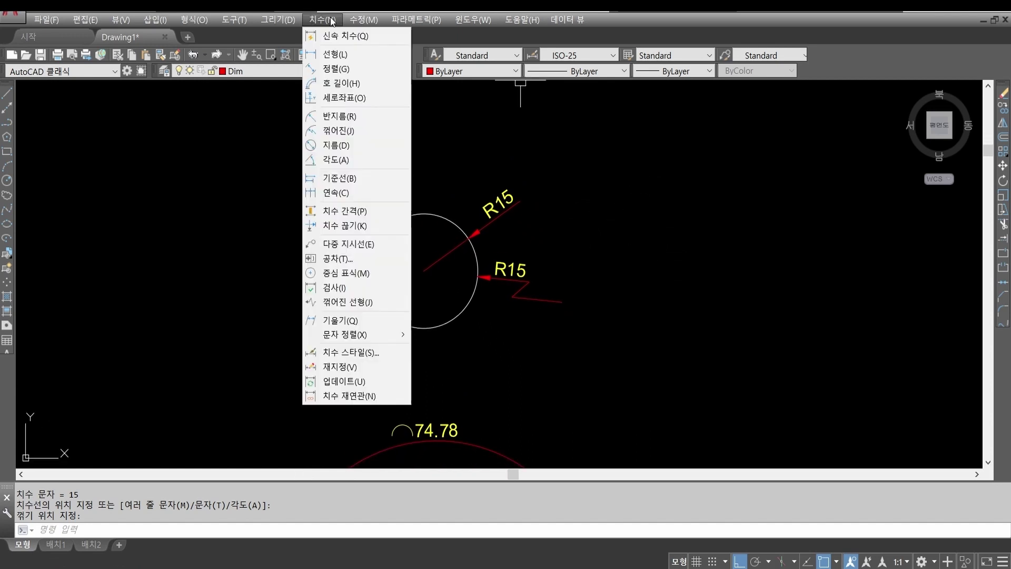
left_click(340, 146)
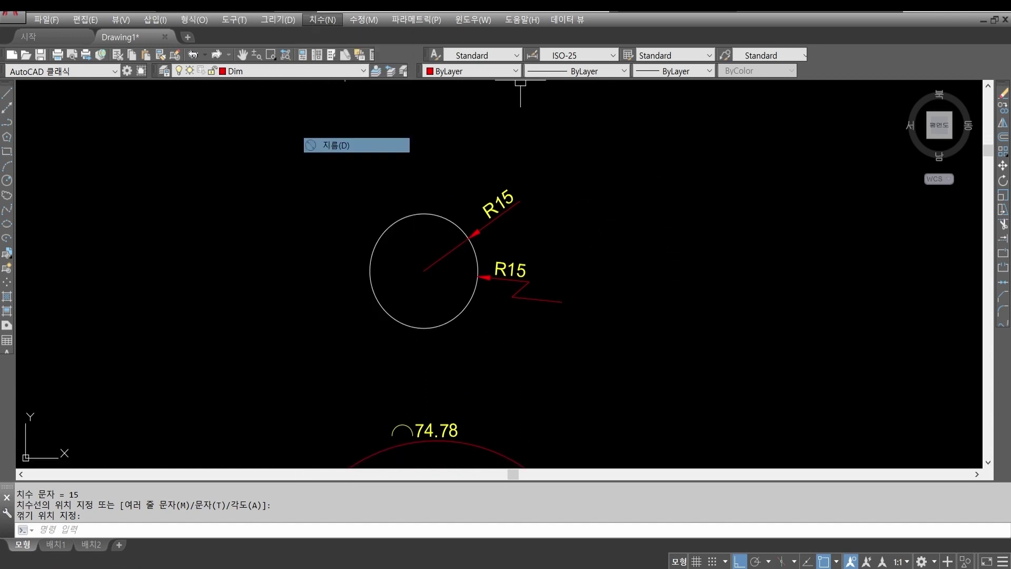
left_click(463, 311)
left_click(481, 328)
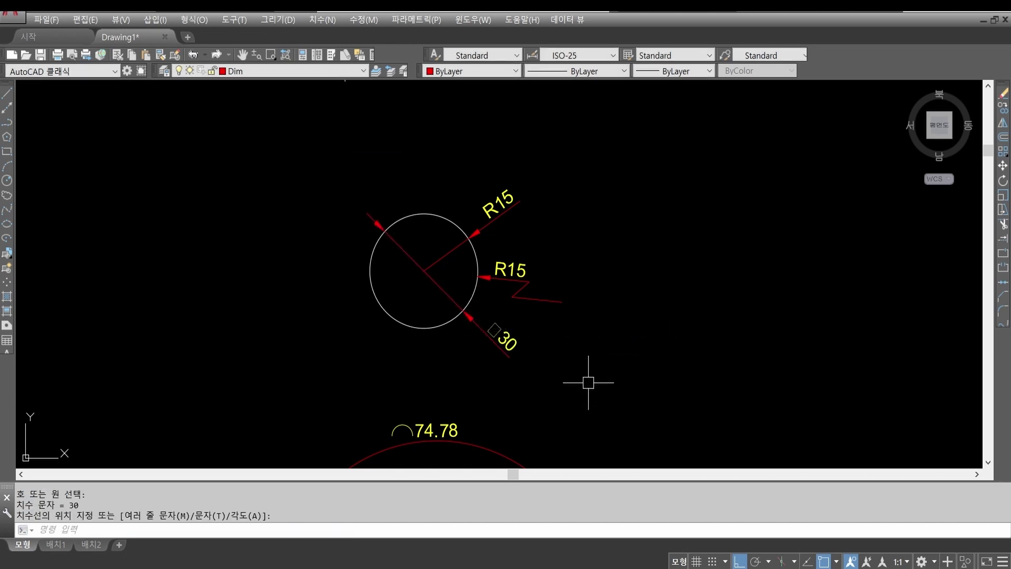
middle_click_drag(592, 379, 564, 316)
scroll(473, 293, "up", 4)
scroll(474, 294, "up", 1)
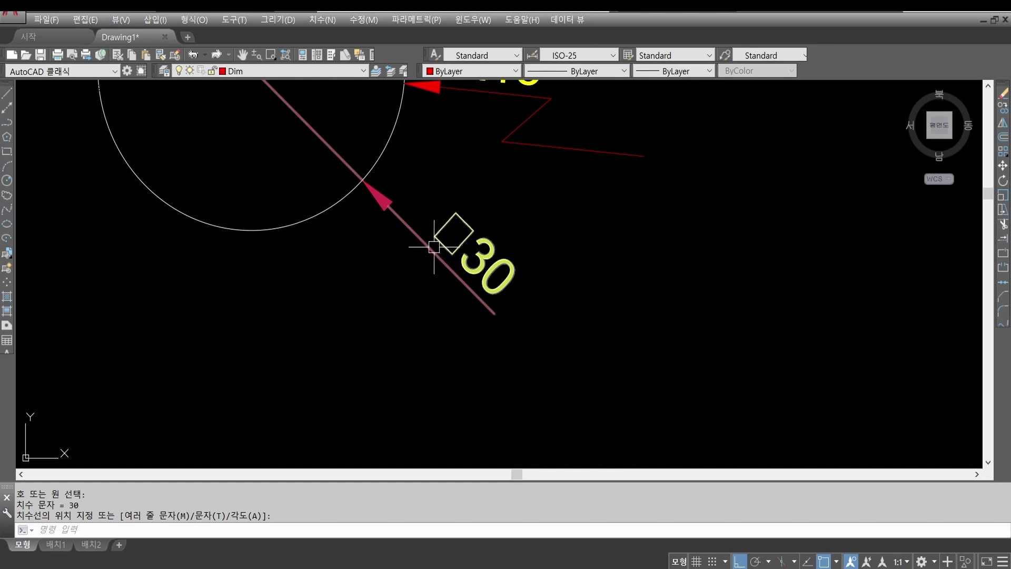
mouse_move(434, 246)
scroll(459, 252, "down", 5)
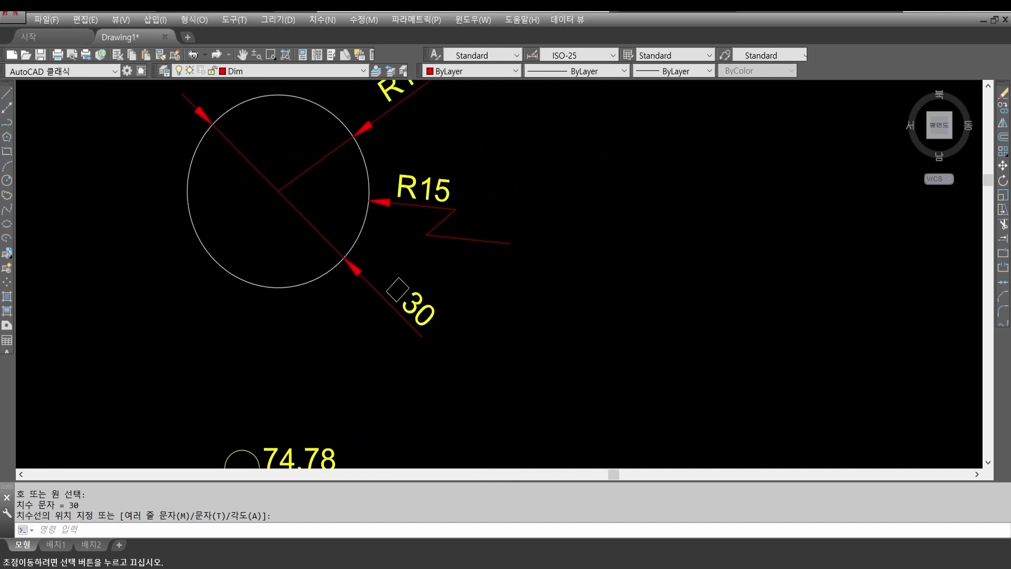
Change the Standard text style's font to 굴림, make the style current and save the change.
type("s")
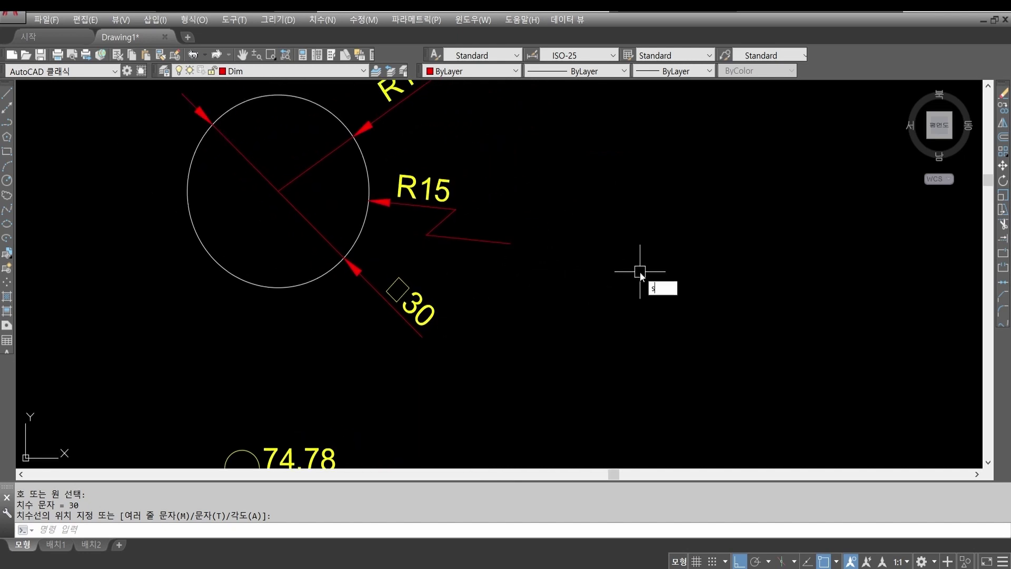
key("Return")
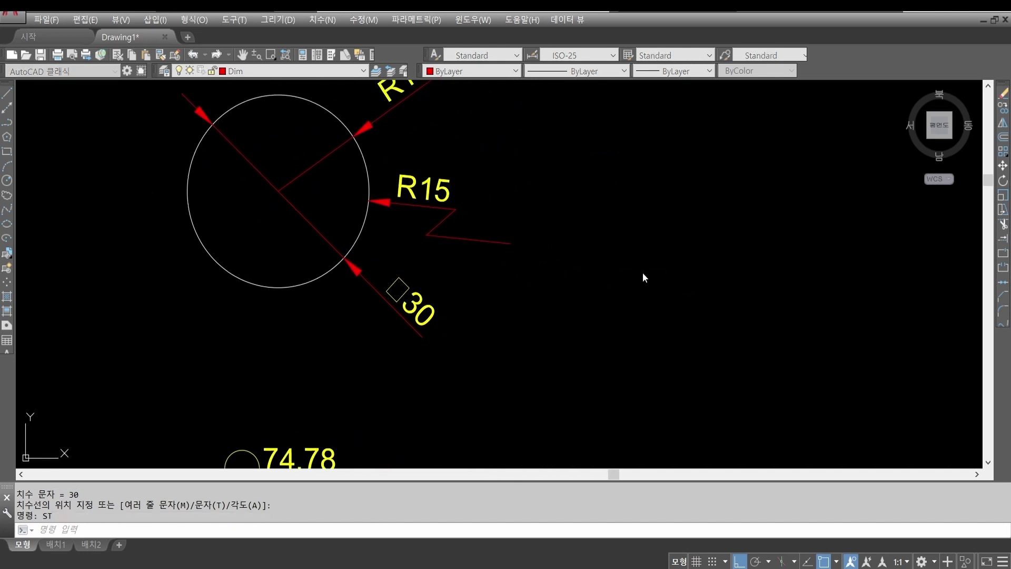
left_click(505, 226)
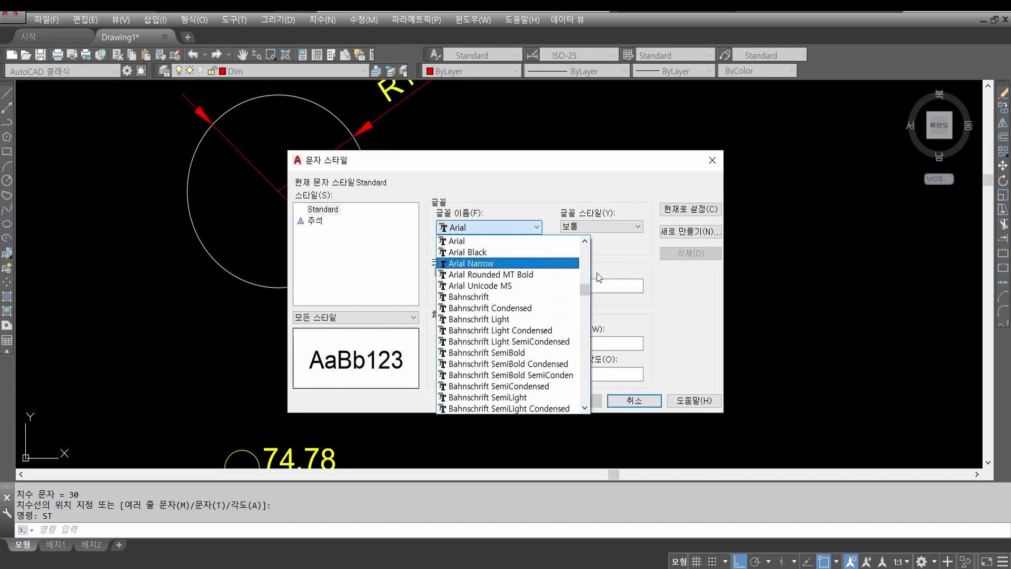
left_click_drag(581, 293, 584, 379)
left_click(492, 375)
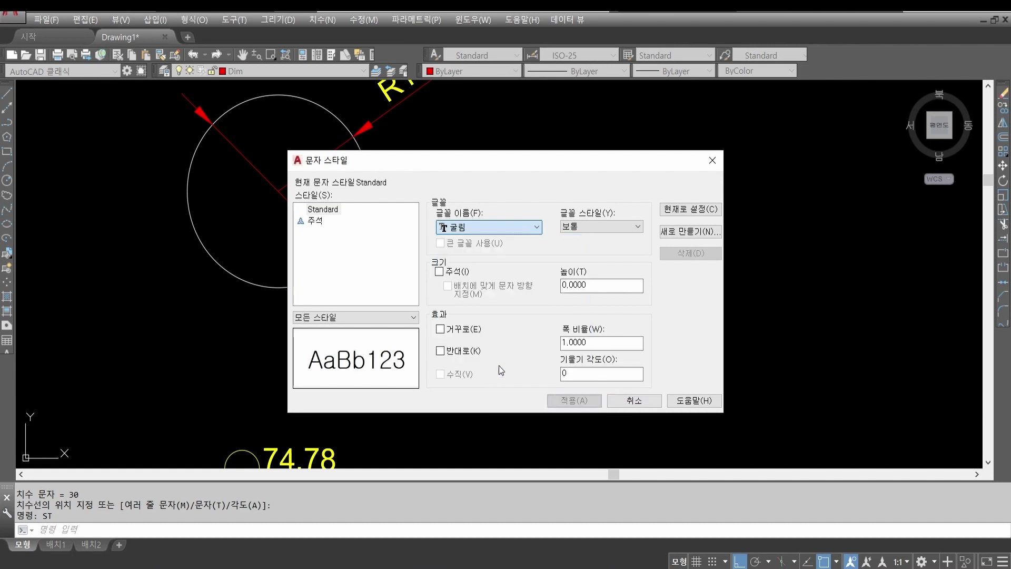
left_click(690, 209)
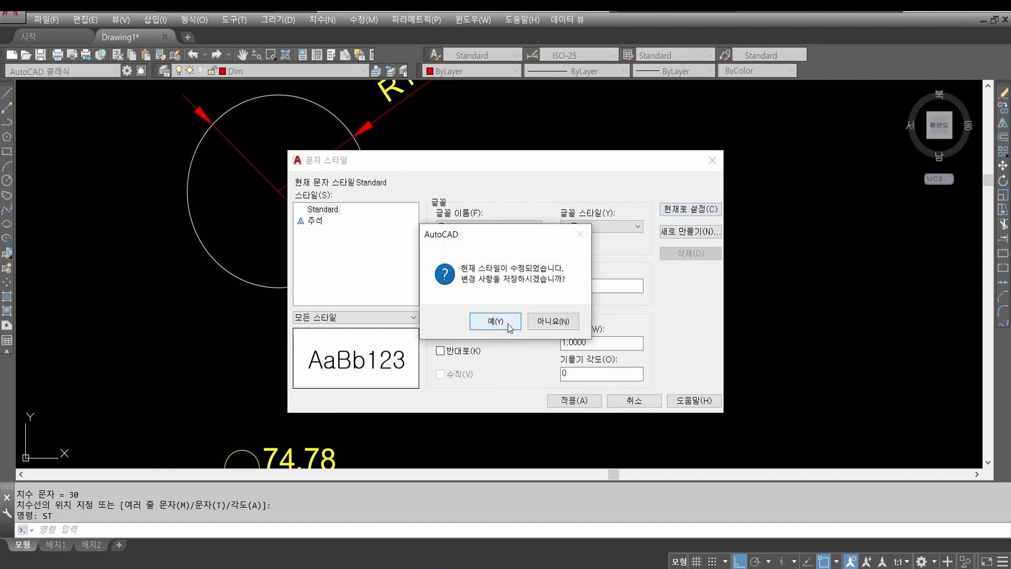
left_click(507, 323)
left_click(634, 400)
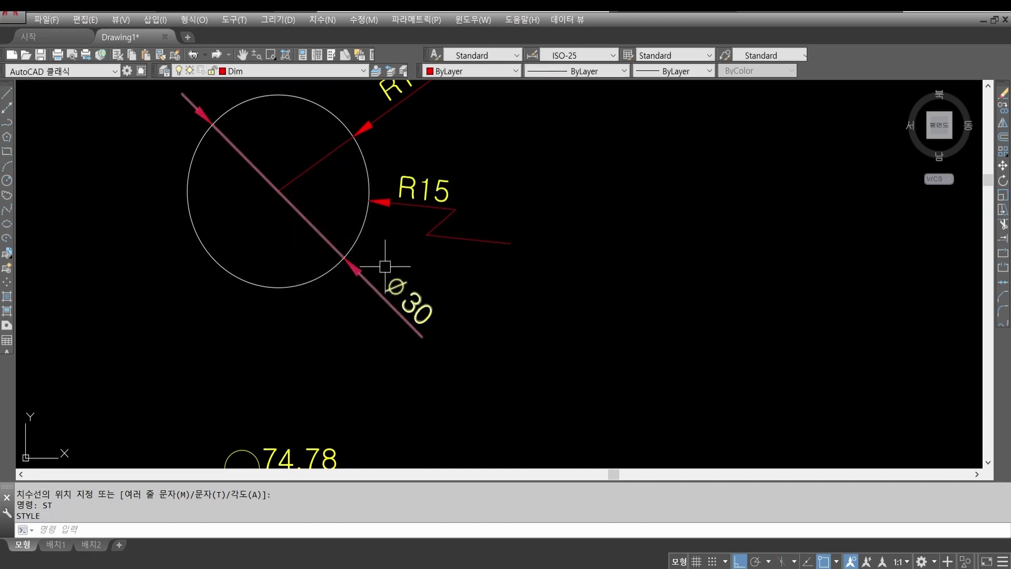
key("Escape")
key("Escape")
key("Escape")
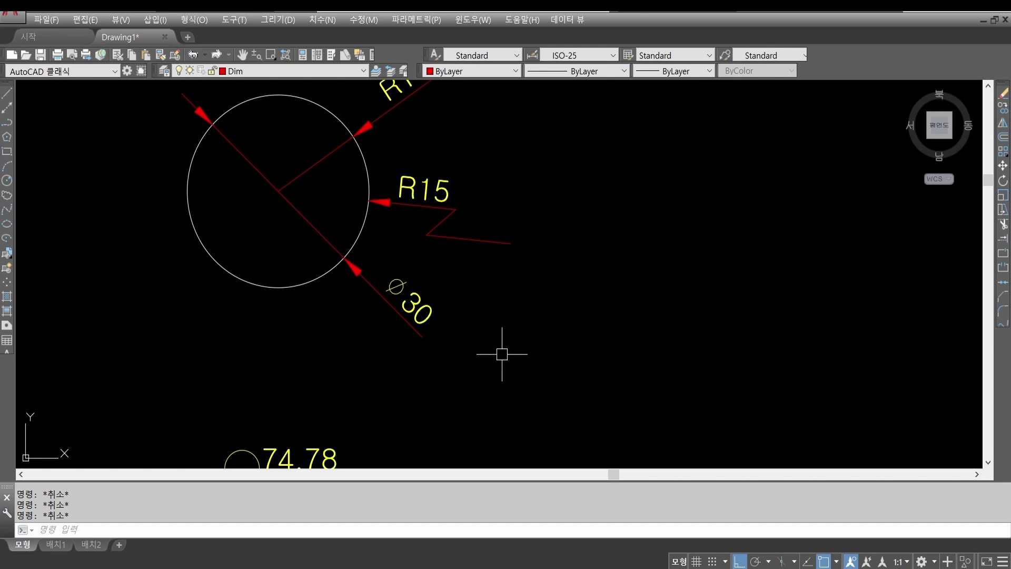
Add an angular dimension between the triangle's left side and its base, placing the arc inside the triangle.
left_click(327, 20)
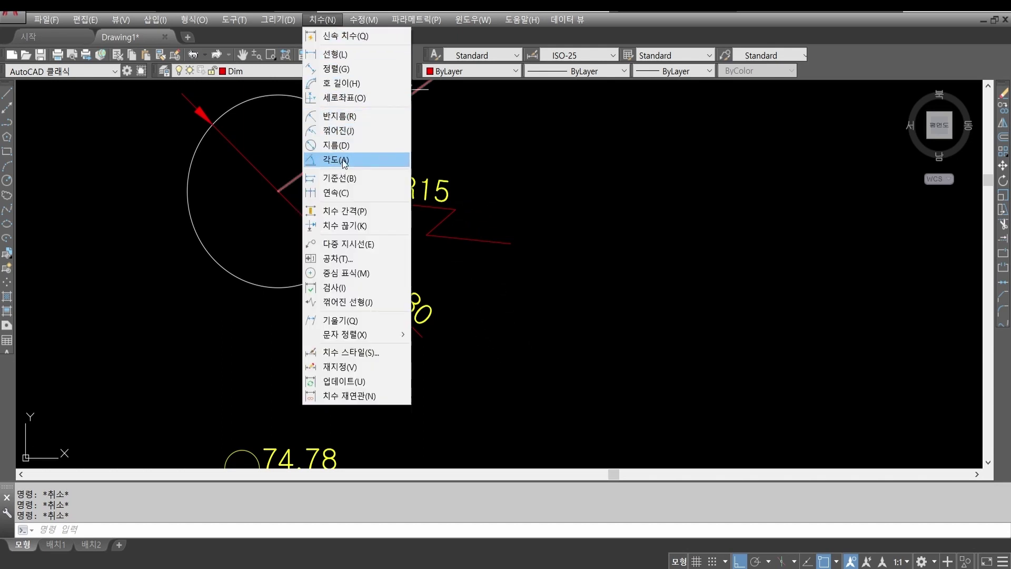
left_click(316, 20)
left_click(316, 19)
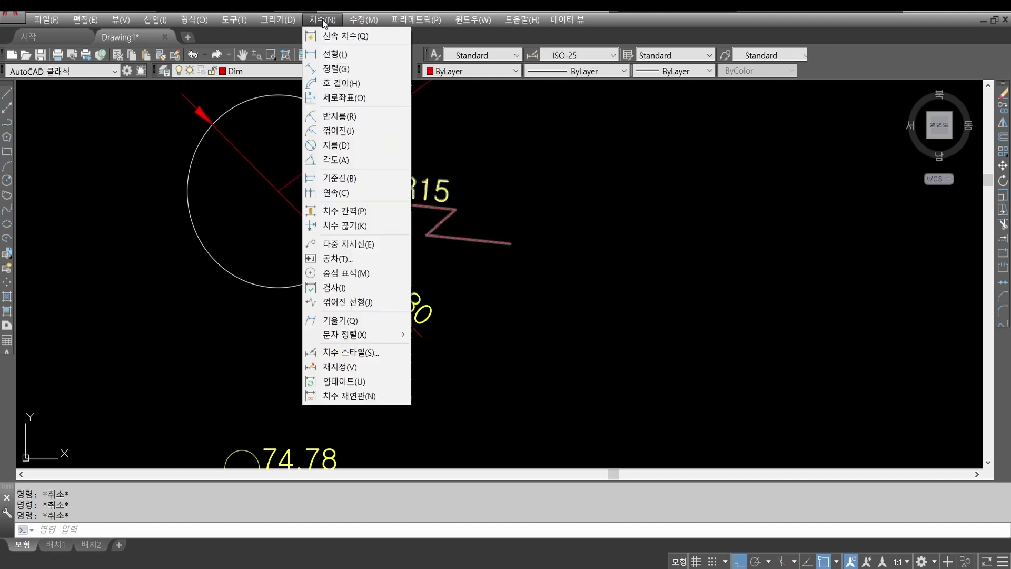
left_click(335, 158)
scroll(451, 189, "down", 3)
middle_click_drag(519, 270, 465, 211)
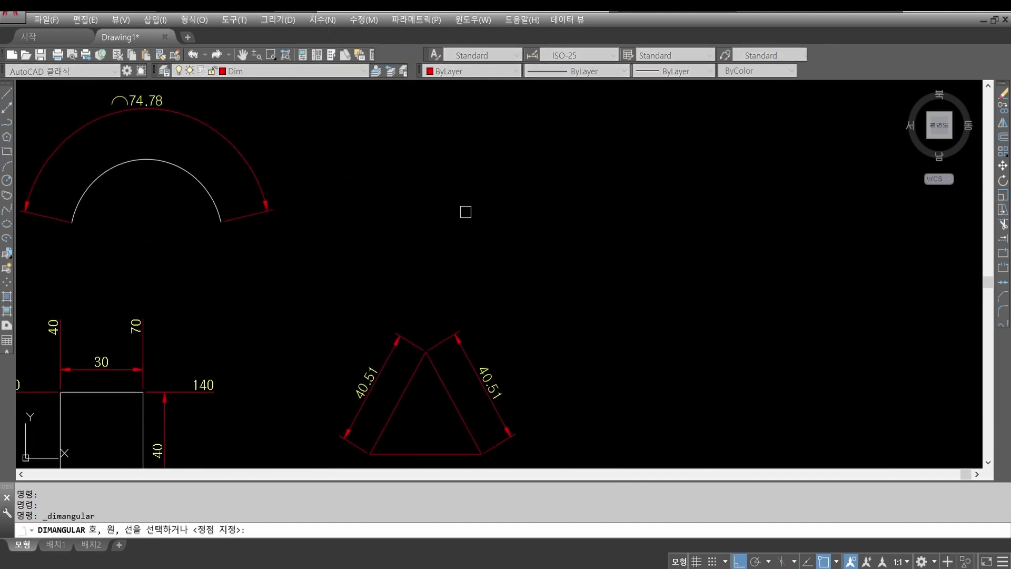
middle_click_drag(505, 335, 541, 158)
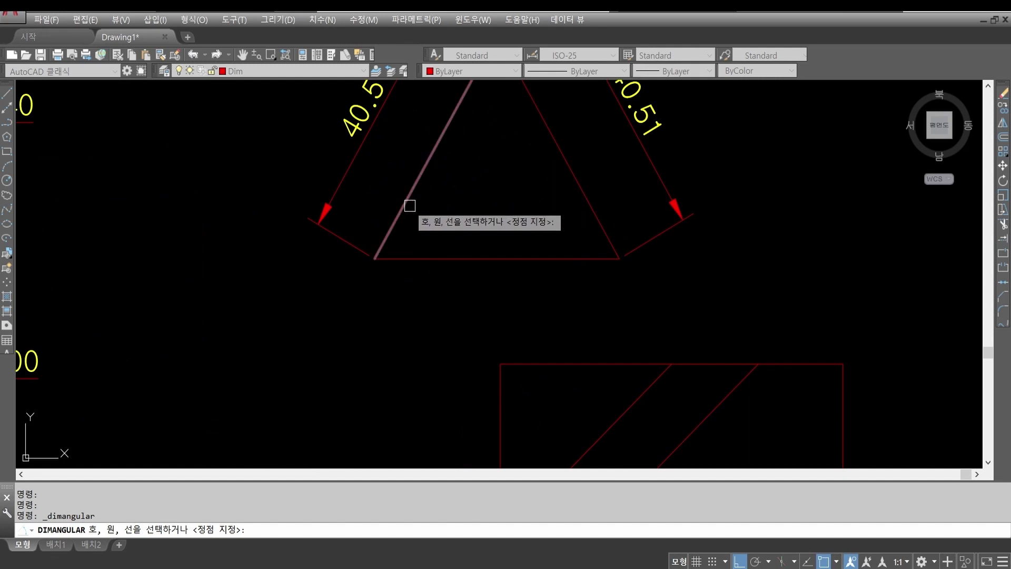
left_click(407, 204)
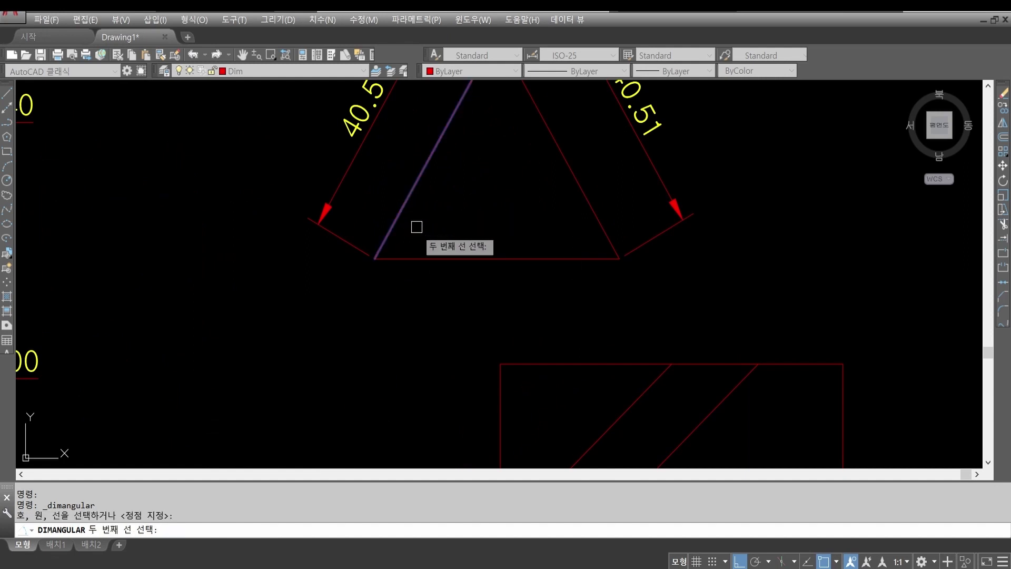
left_click(422, 254)
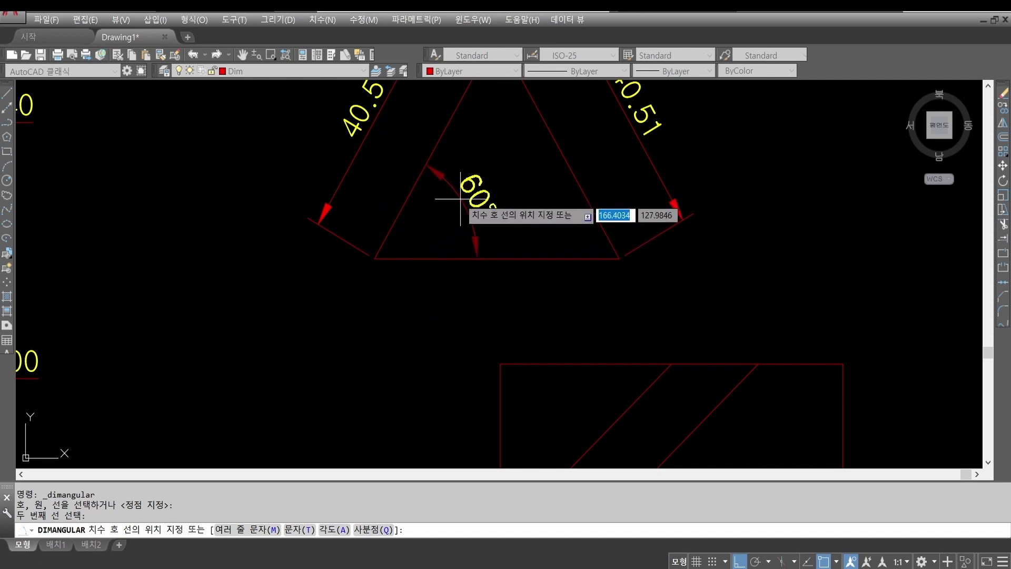
left_click(468, 191)
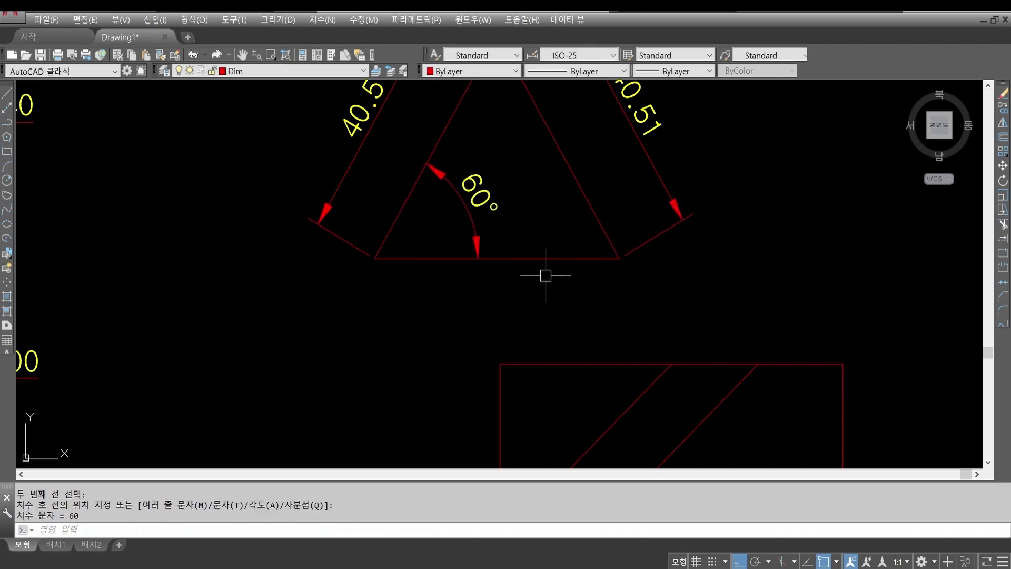
Move the whole stepped line below the rectangle straight down a short distance.
scroll(545, 274, "down", 5)
mouse_move(300, 124)
middle_mouse_down()
mouse_move(332, 175)
mouse_move(475, 309)
middle_mouse_up()
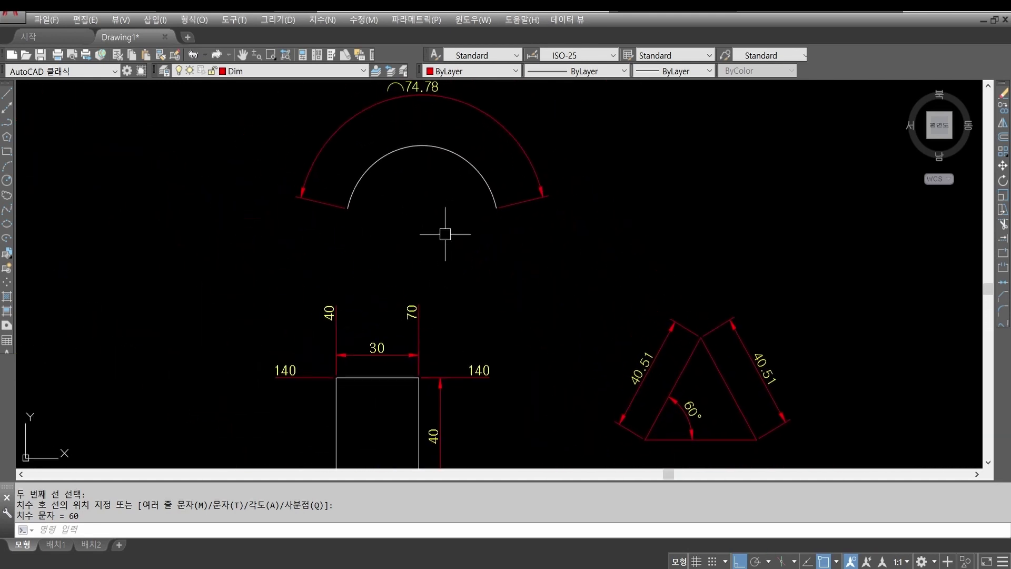
left_click(327, 21)
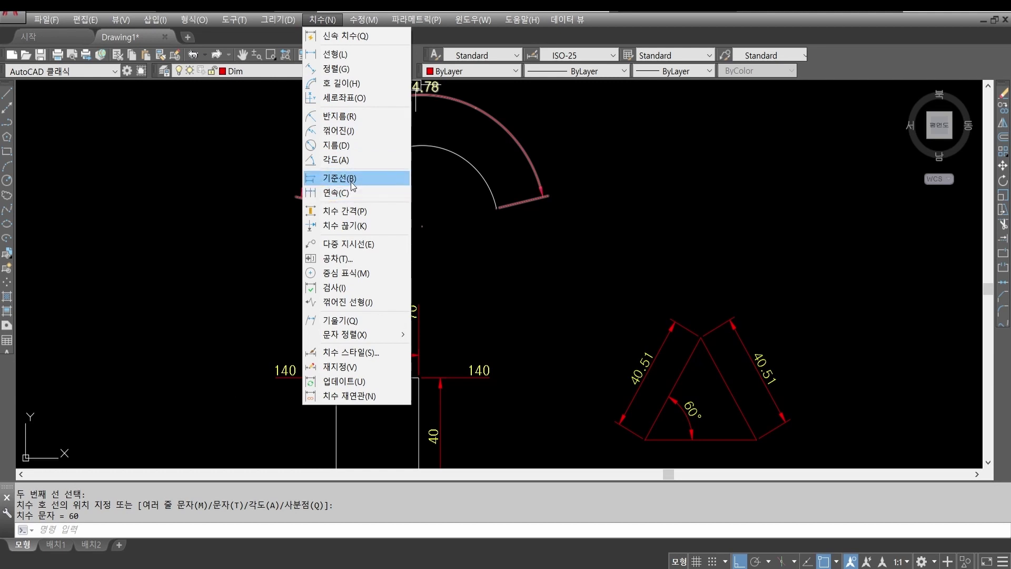
left_click(573, 258)
mouse_move(463, 328)
middle_mouse_down()
mouse_move(474, 233)
mouse_move(485, 341)
mouse_move(434, 244)
middle_mouse_up()
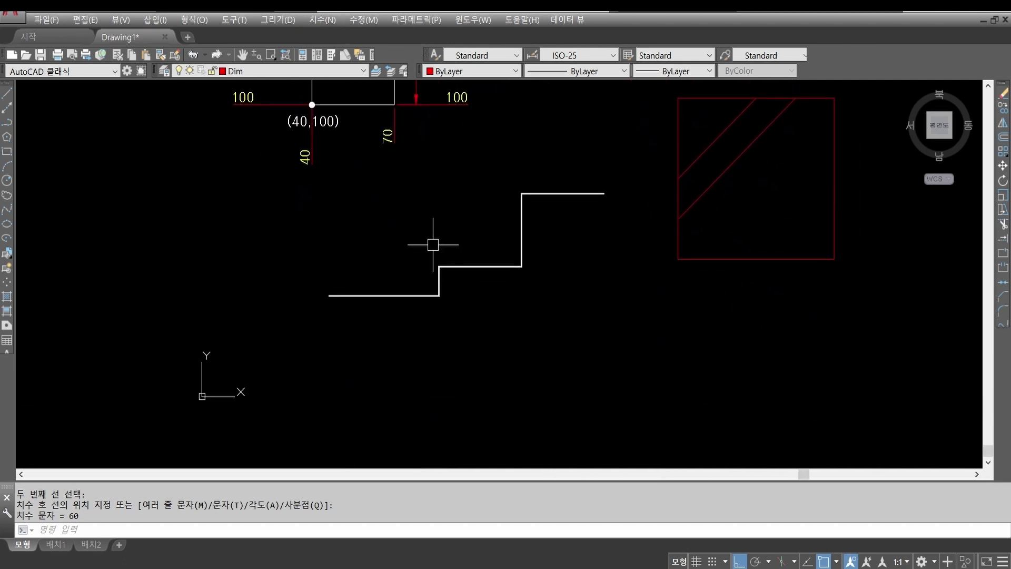
scroll(445, 278, "up", 2)
middle_click_drag(542, 298, 526, 271)
type("m")
key("Return")
left_click(545, 274)
left_click(370, 199)
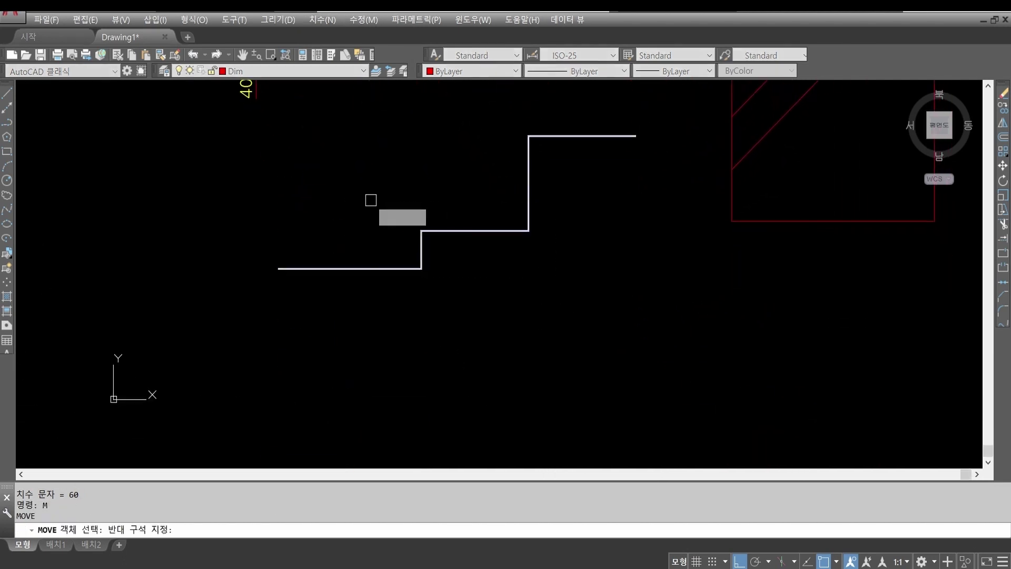
key("Return")
left_click(618, 177)
left_click(614, 235)
key("Escape")
key("Escape")
key("Escape")
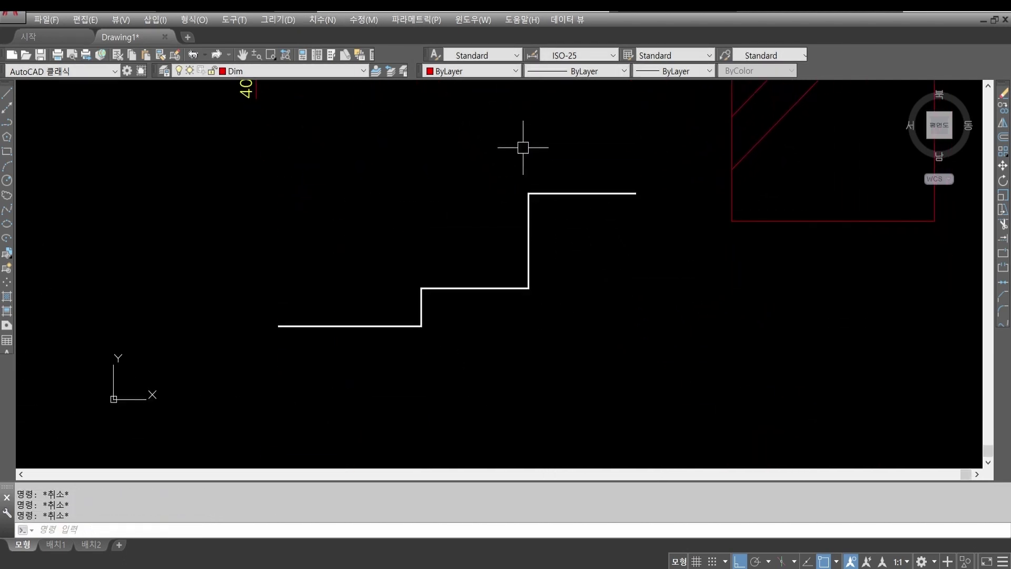
Add a horizontal linear dimension to the lowest tread of the stepped line, placing the dimension line below it.
left_click(322, 20)
left_click(339, 55)
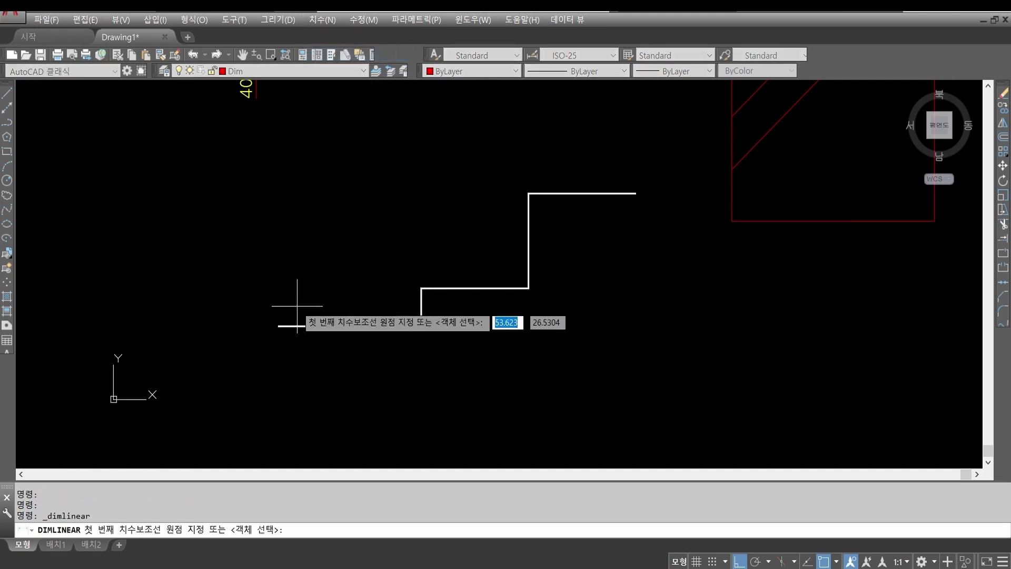
left_click(276, 325)
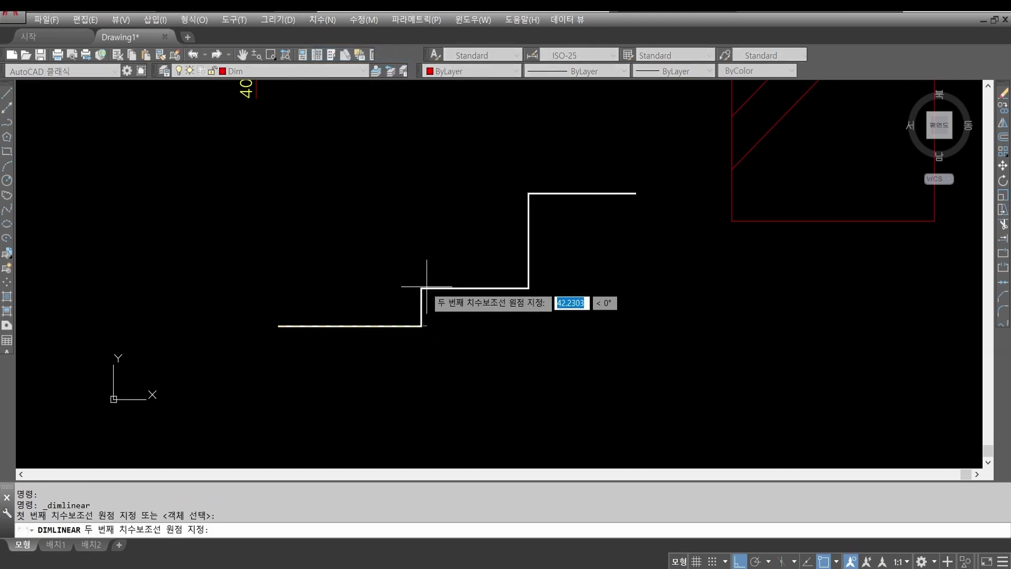
left_click(420, 324)
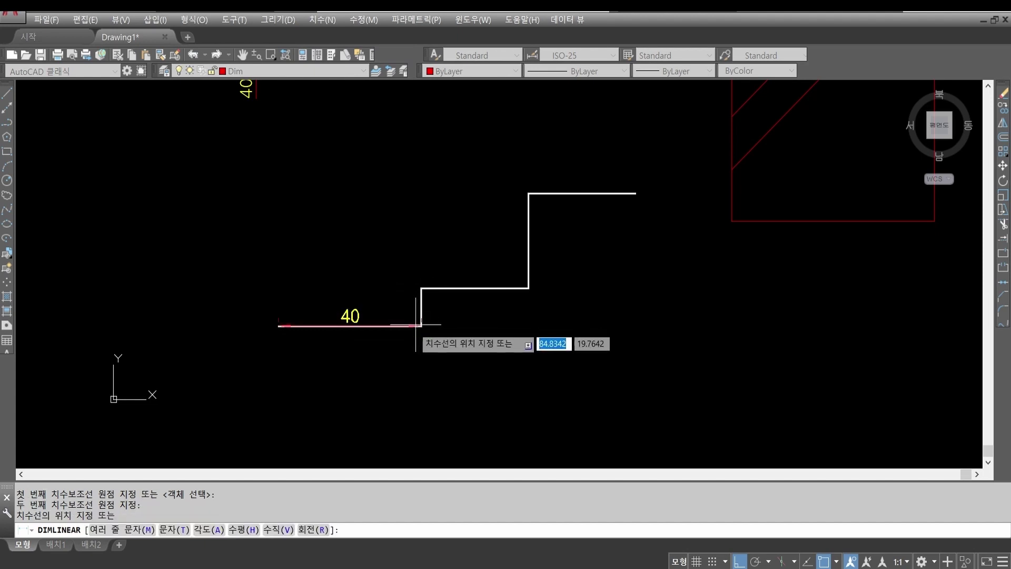
left_click(399, 375)
middle_click_drag(531, 383, 488, 318)
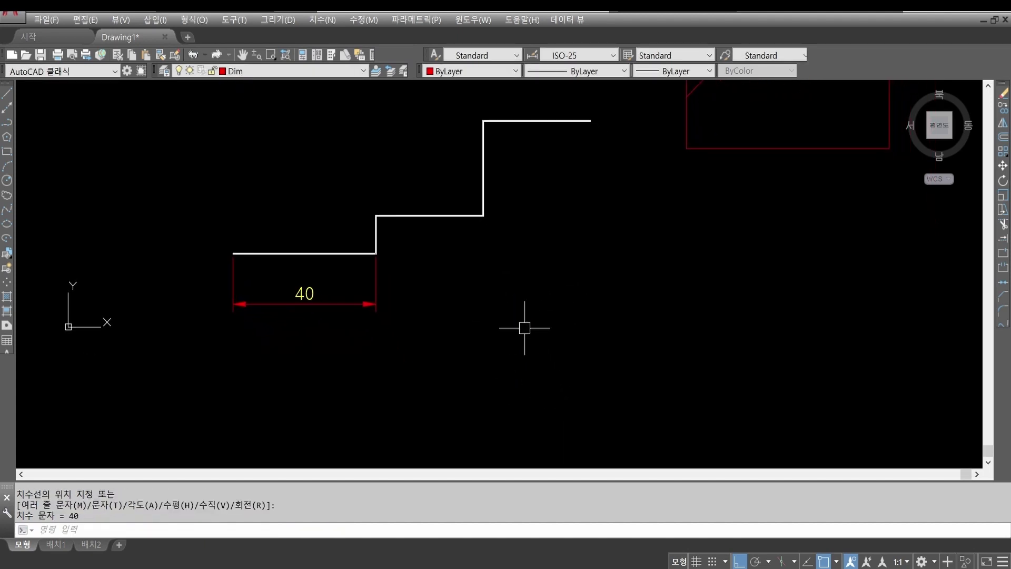
Add baseline dimensions from the lowest tread's left end to the right ends of the middle and top treads.
left_click(323, 20)
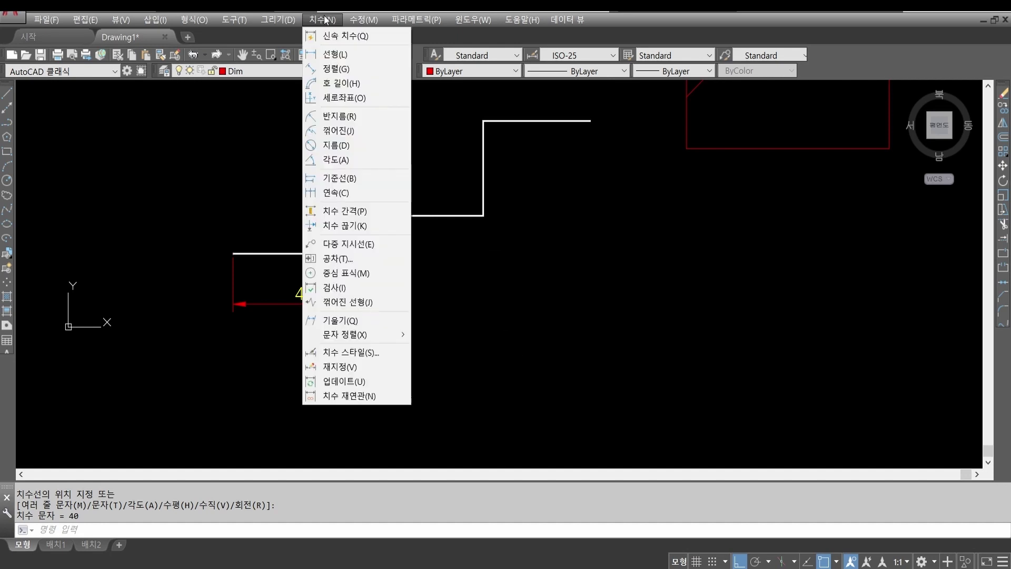
left_click(356, 179)
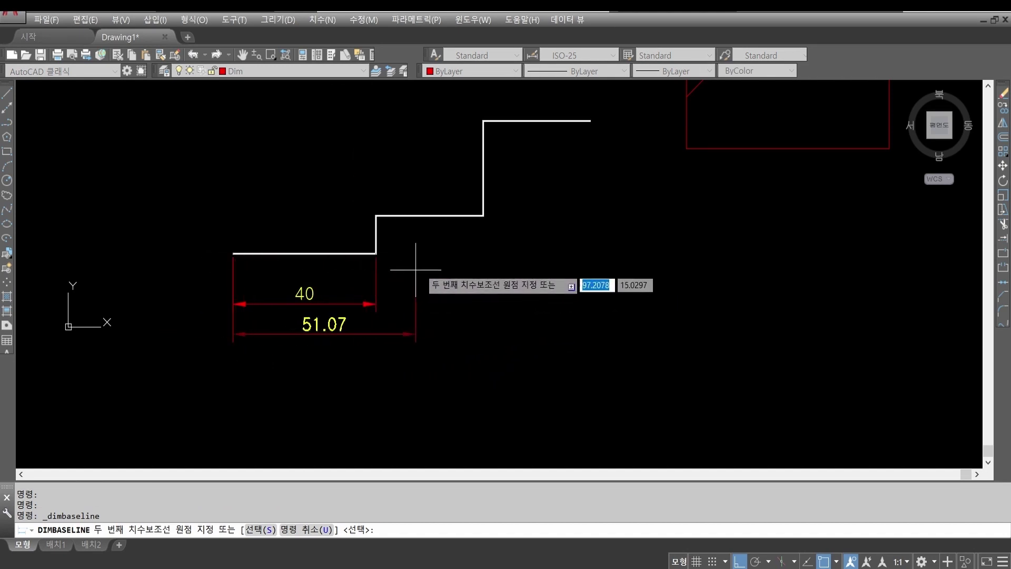
left_click(484, 216)
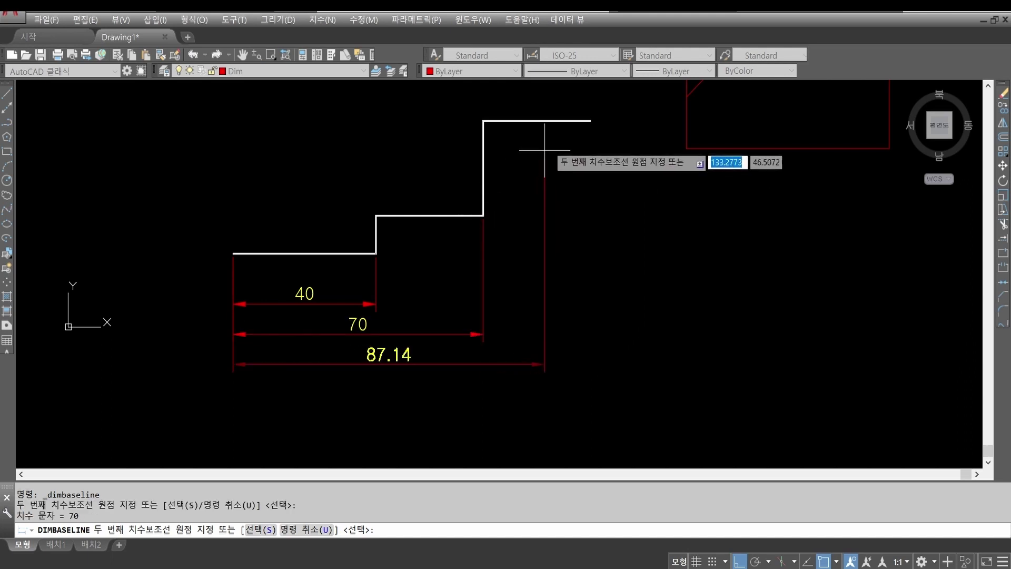
left_click(590, 121)
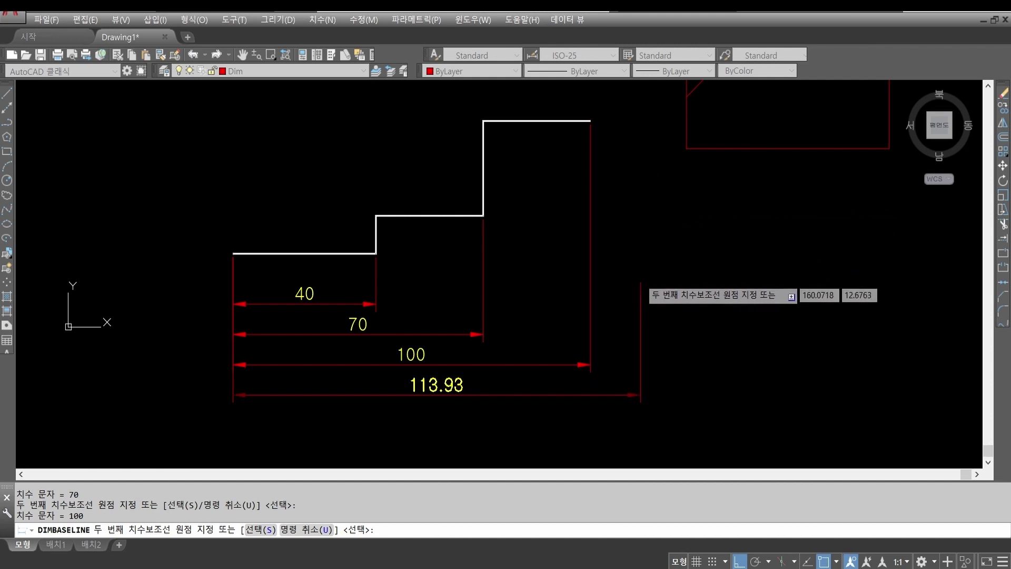
key("Escape")
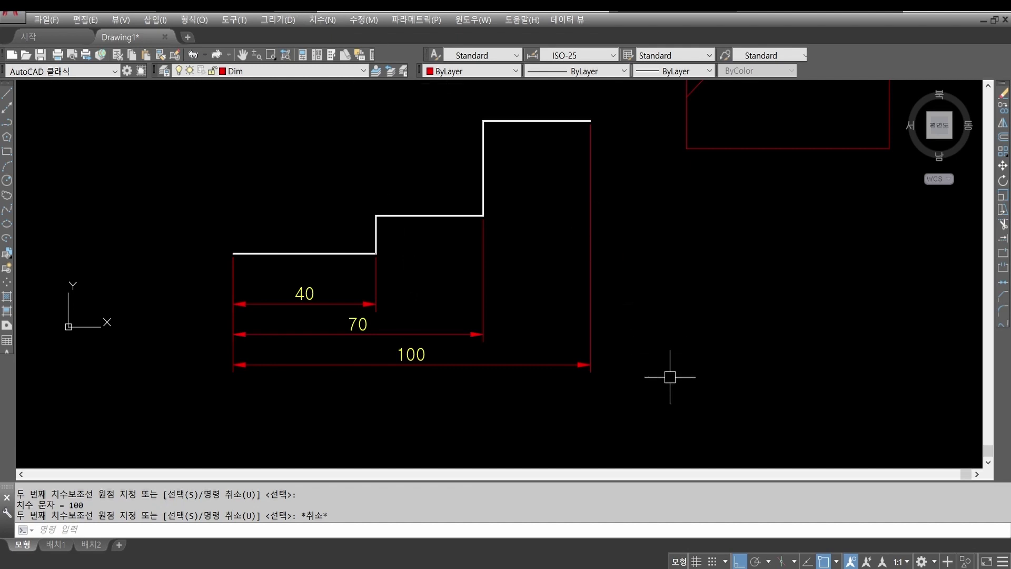
Add a vertical linear dimension between the dimension lines of the 40 and 70 dimensions, placing it beside the stepped line's left end.
left_click(320, 20)
left_click(362, 50)
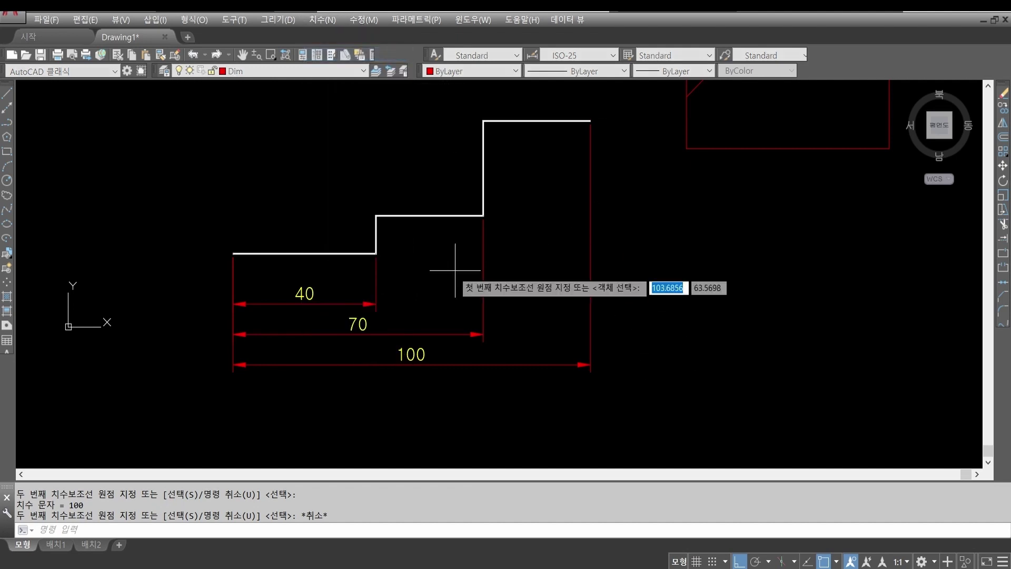
left_click(304, 304)
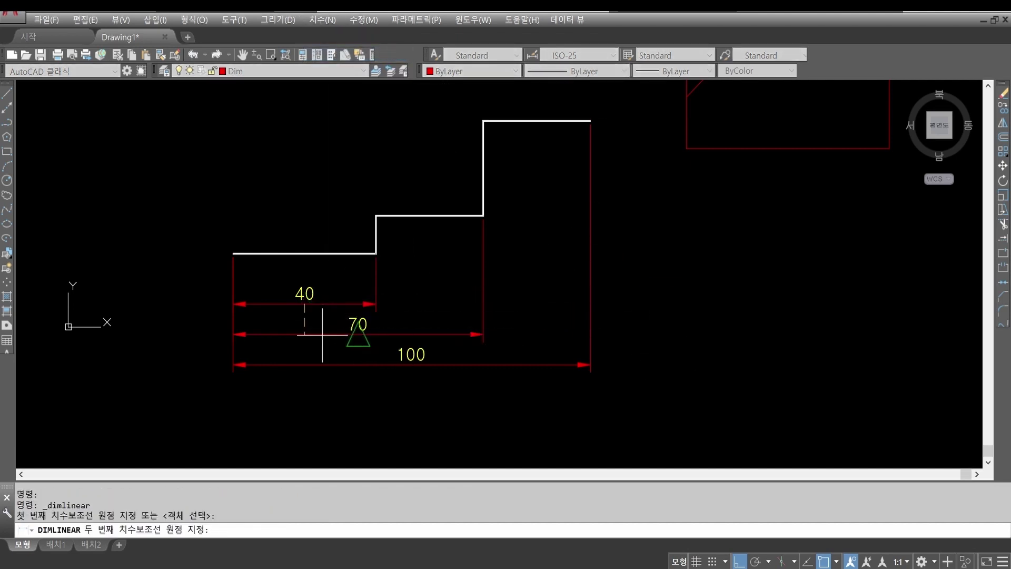
left_click(358, 334)
left_click(179, 331)
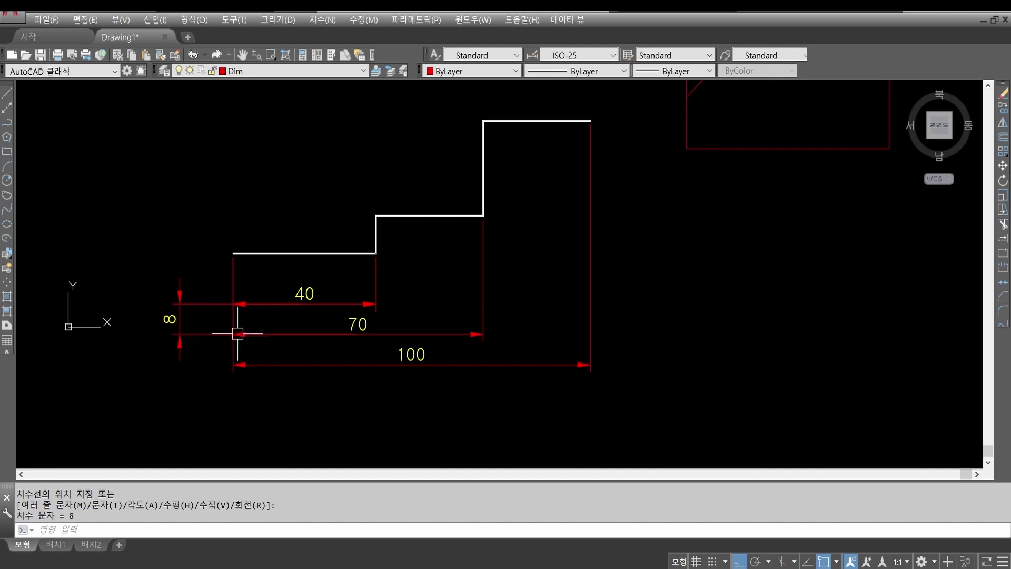
Examine the baseline spacing in the line settings of the ISO-25 dimension style.
key("Return")
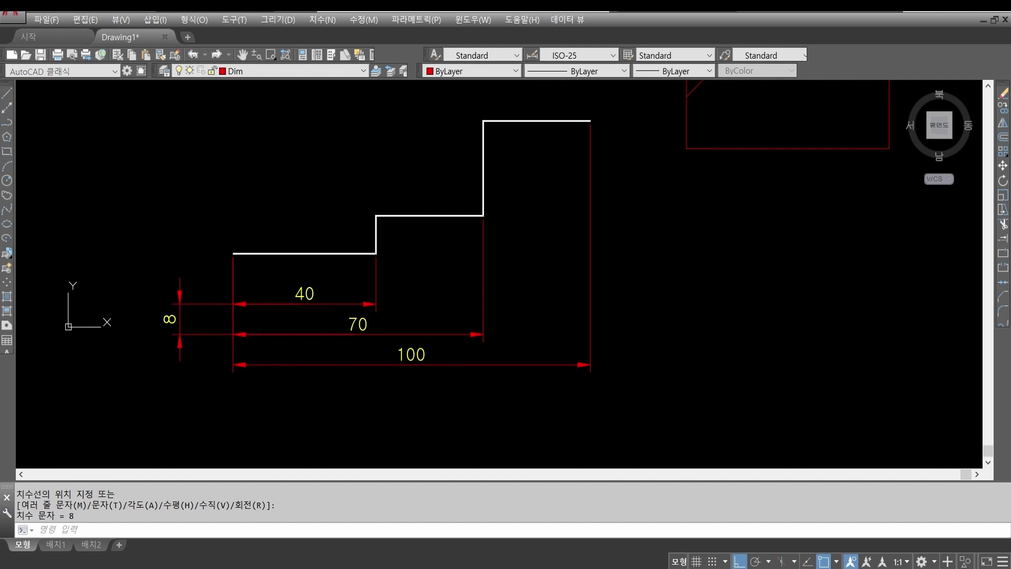
left_click(656, 266)
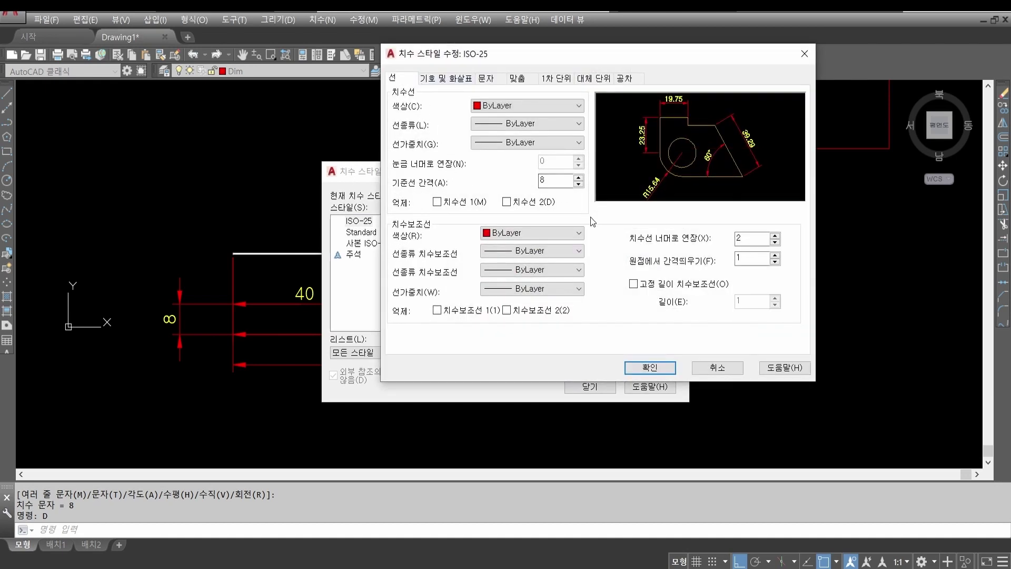
key("Return")
key("Return")
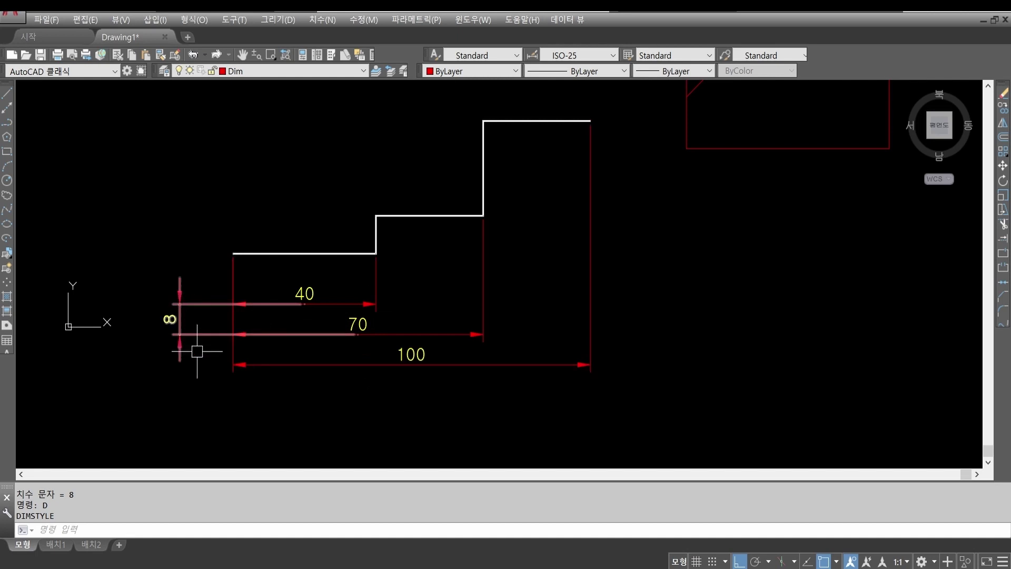
Erase the vertical dimension that measures the spacing between the two baseline dimension lines.
type("E")
key("Return")
left_click(220, 358)
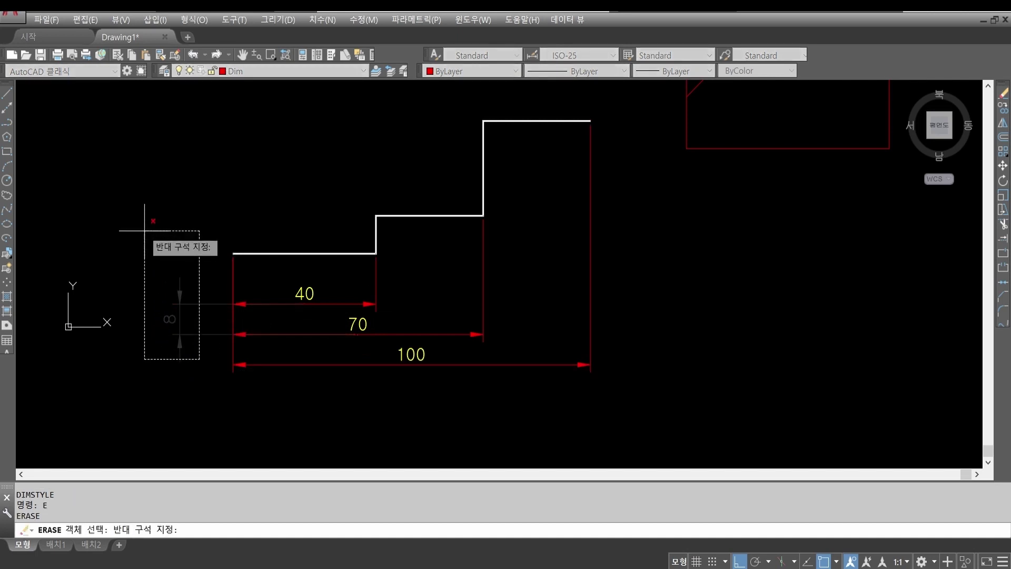
left_click(144, 230)
key("Return")
Erase the three stacked horizontal dimensions below the stepped line with a crossing selection.
left_click(686, 382)
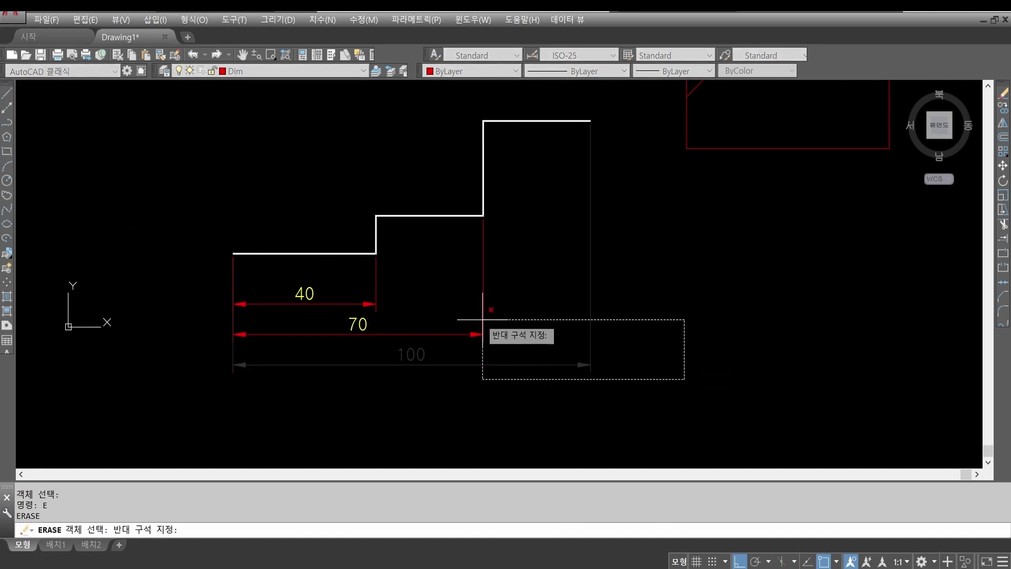
left_click(332, 287)
key("Return")
Add a horizontal linear dimension across the lowest tread of the stepped line, placing the dimension line below the tread.
left_click(317, 20)
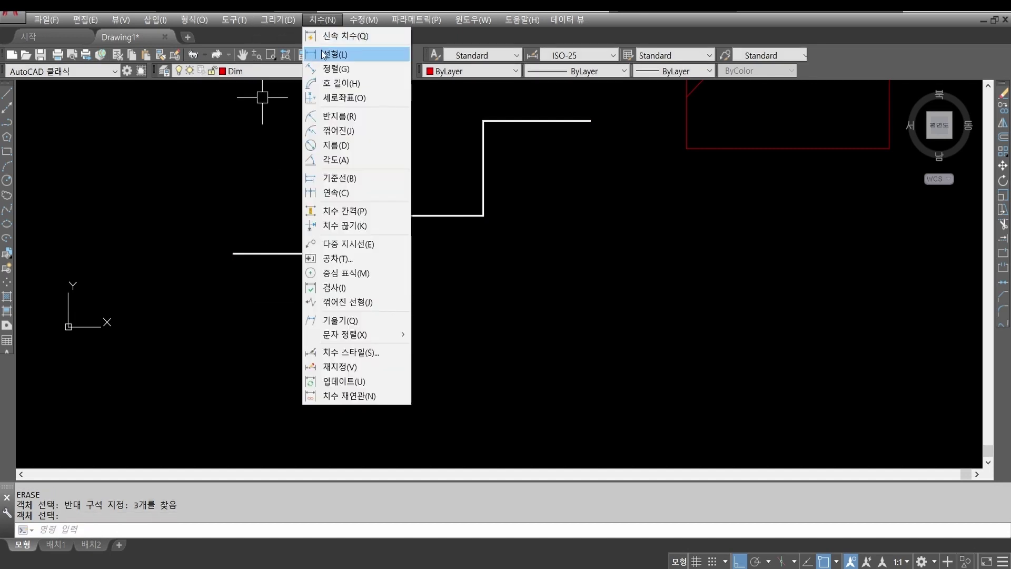
left_click(326, 51)
left_click(235, 253)
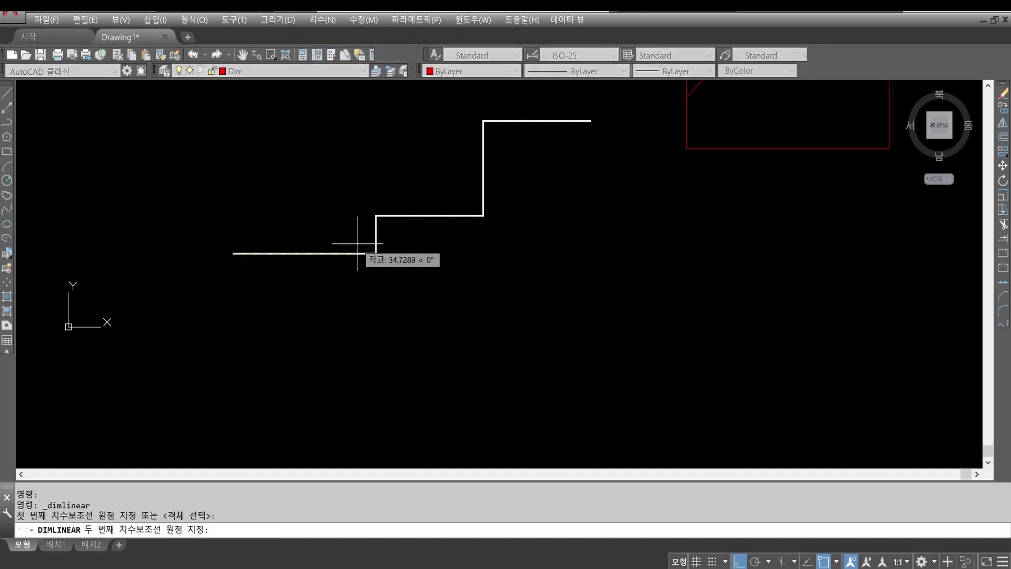
left_click(375, 253)
left_click(339, 300)
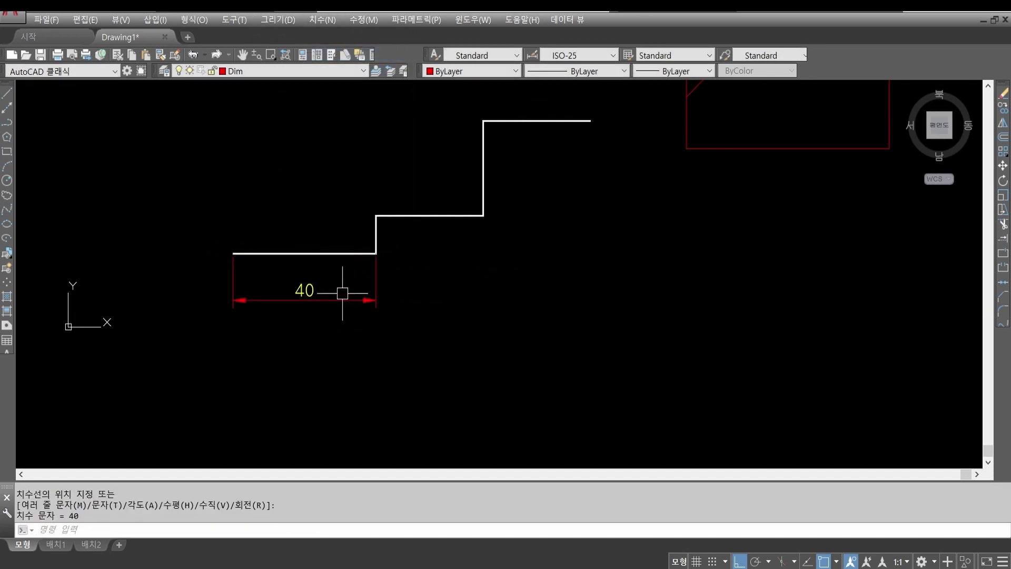
Continue the lowest tread's dimension in a chain to the right ends of the middle and top treads.
left_click(332, 21)
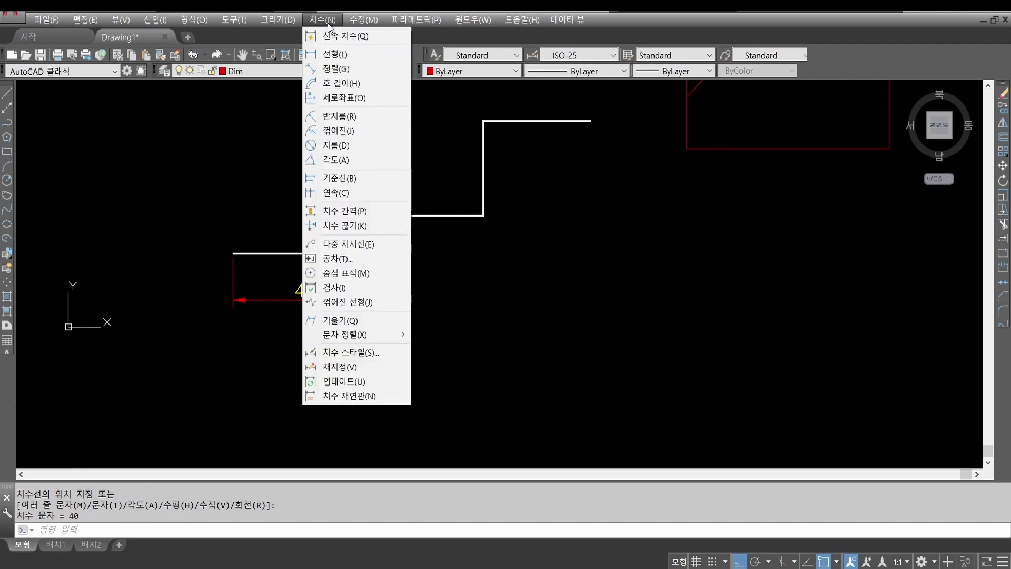
left_click(337, 193)
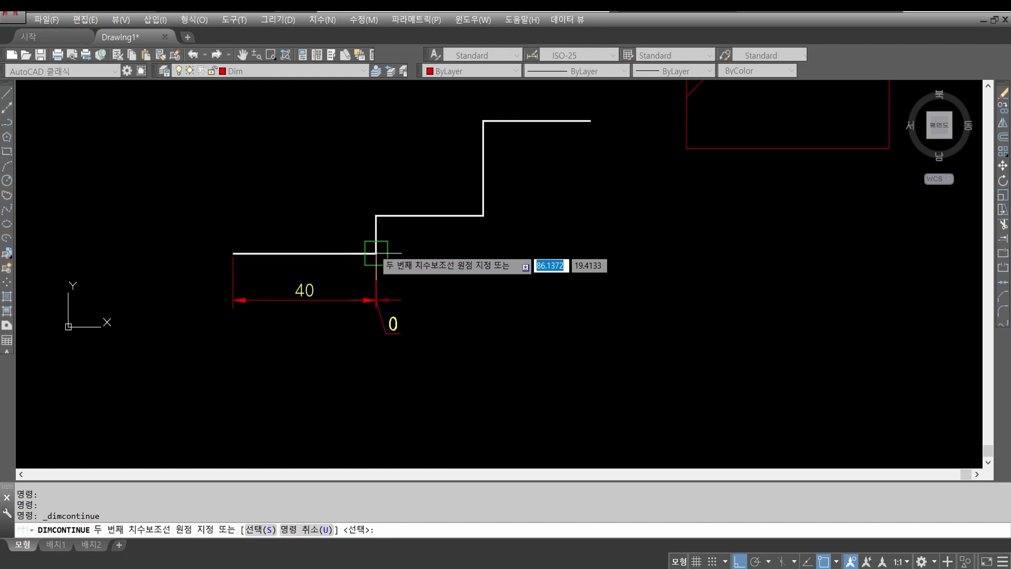
left_click(483, 215)
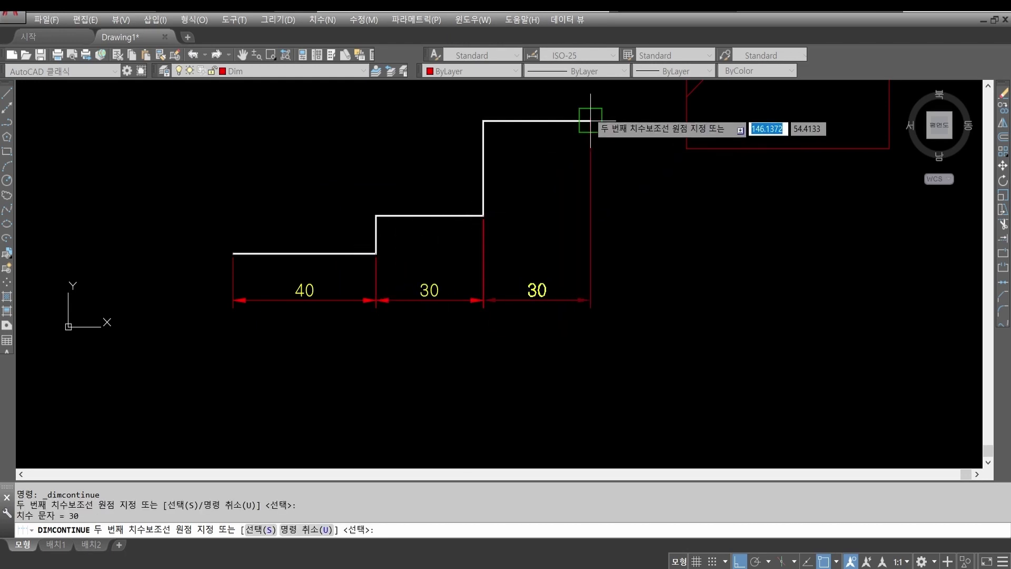
left_click(590, 121)
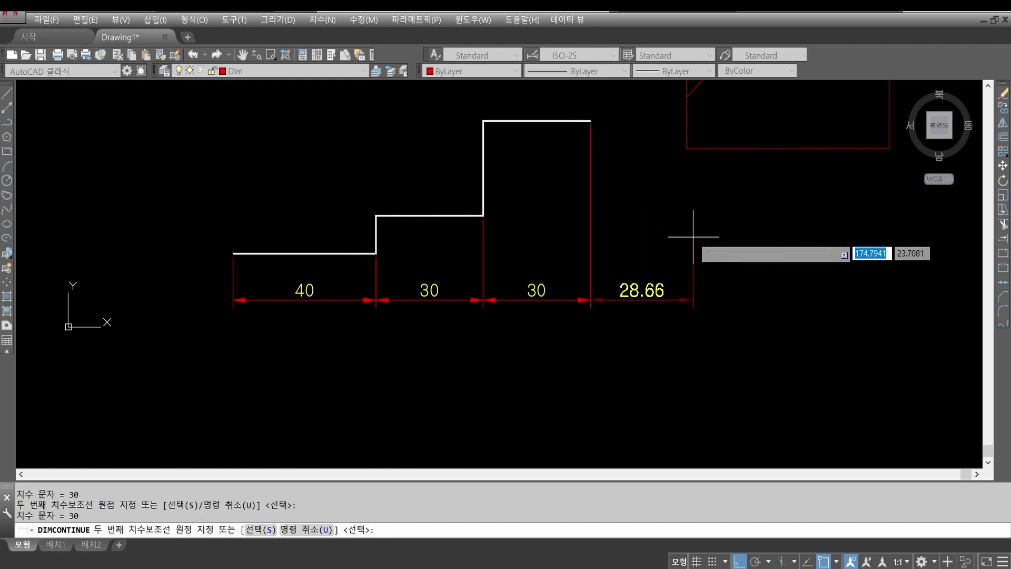
key("Return")
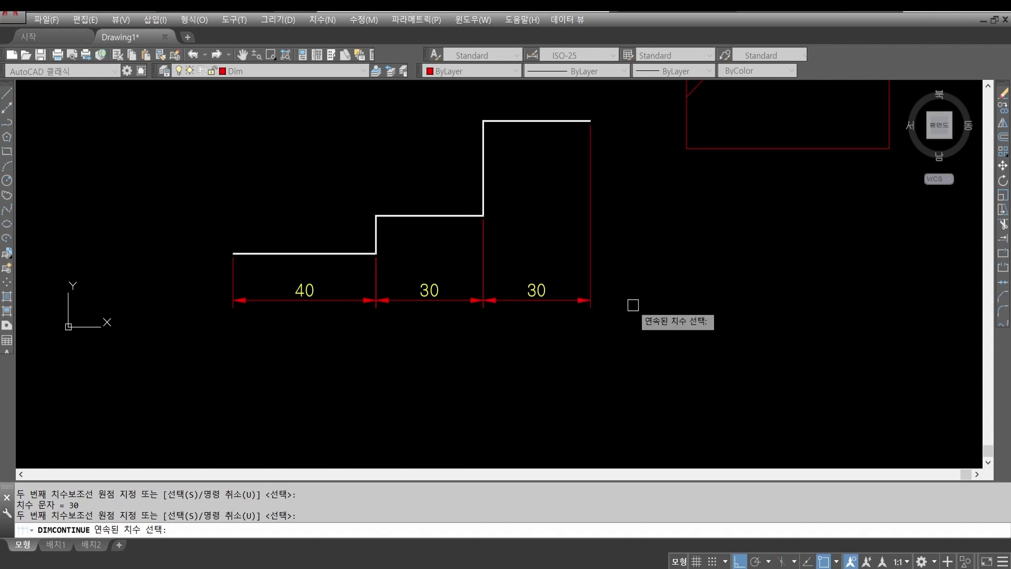
key("Escape")
key("Escape")
key("Escape")
key("Escape")
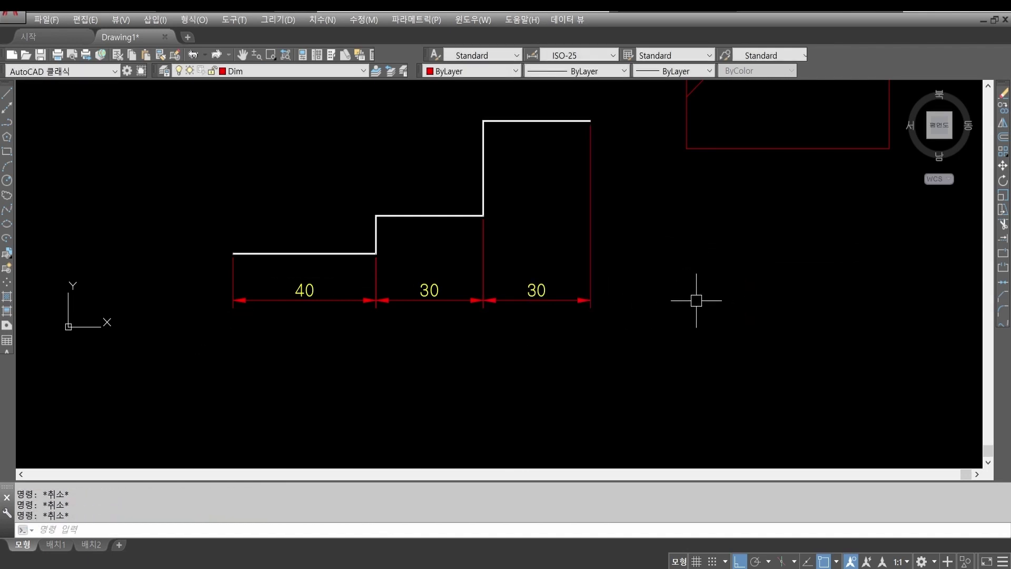
left_click(664, 284)
left_click(684, 278)
key("Escape")
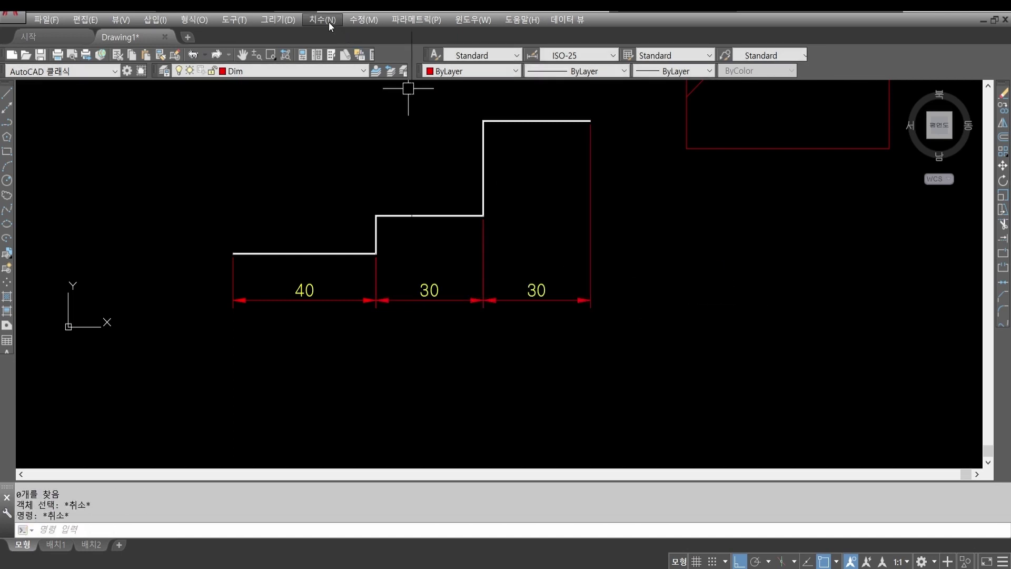
left_click(329, 21)
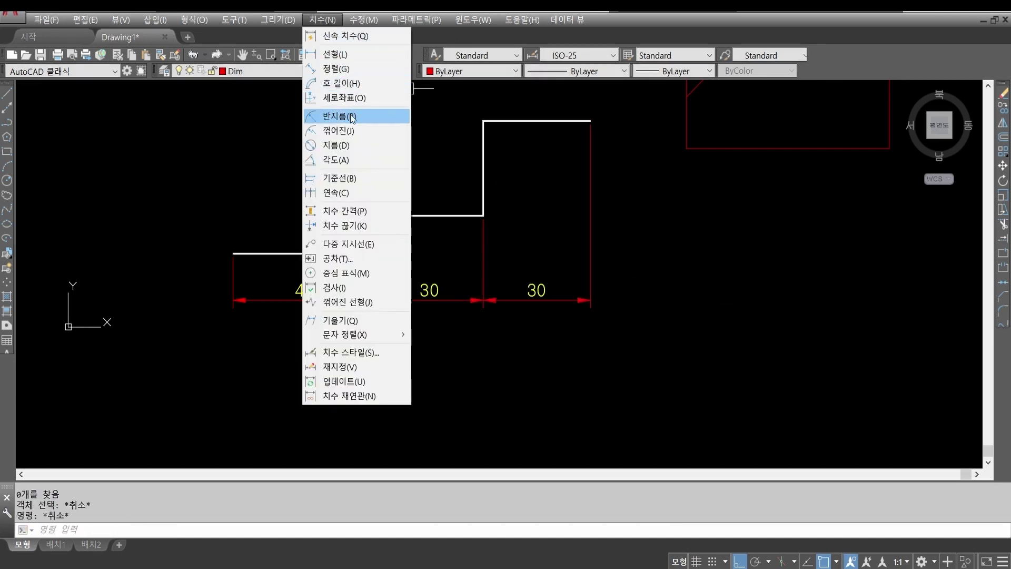
left_click(346, 192)
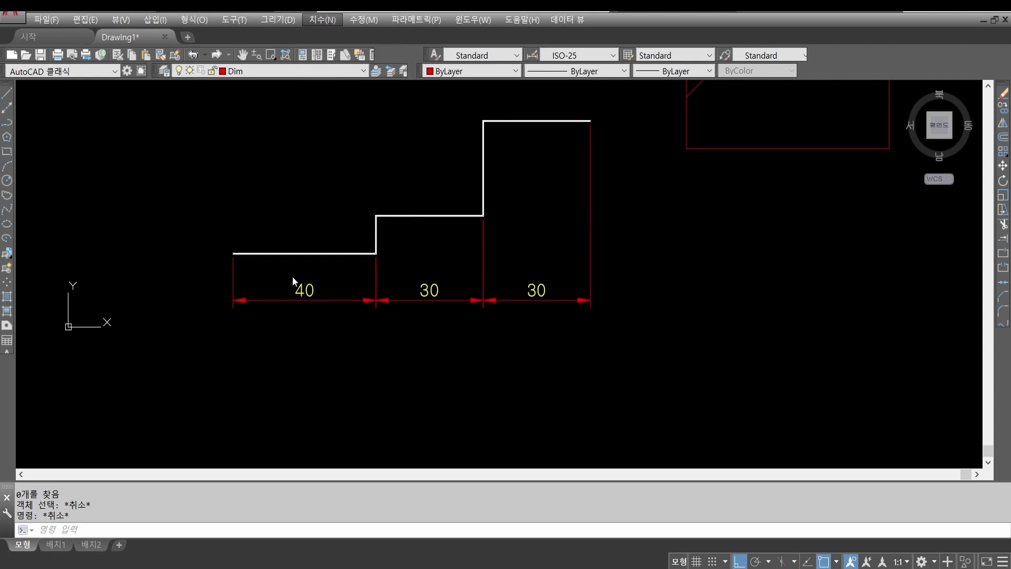
left_click(324, 21)
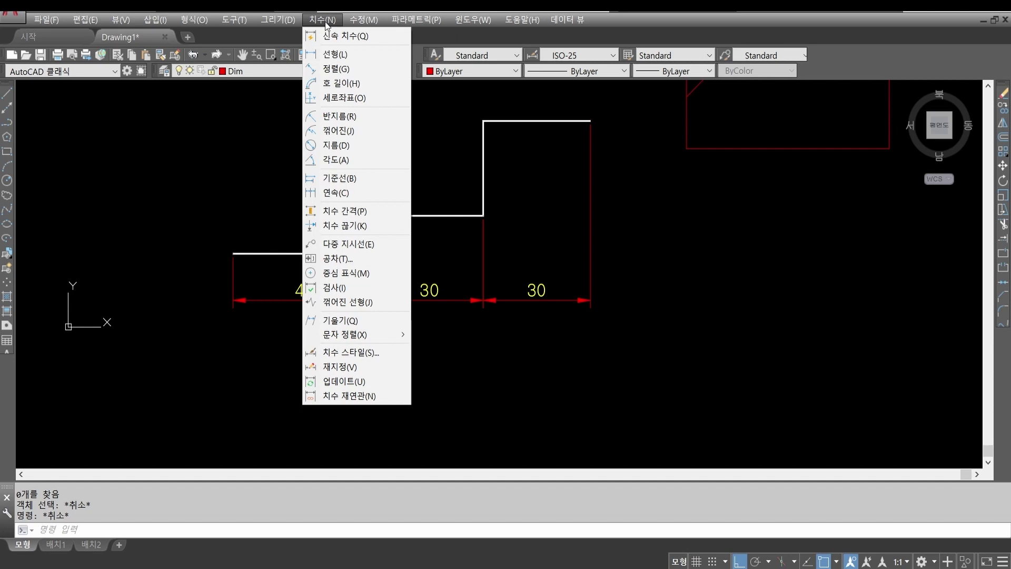
left_click(361, 211)
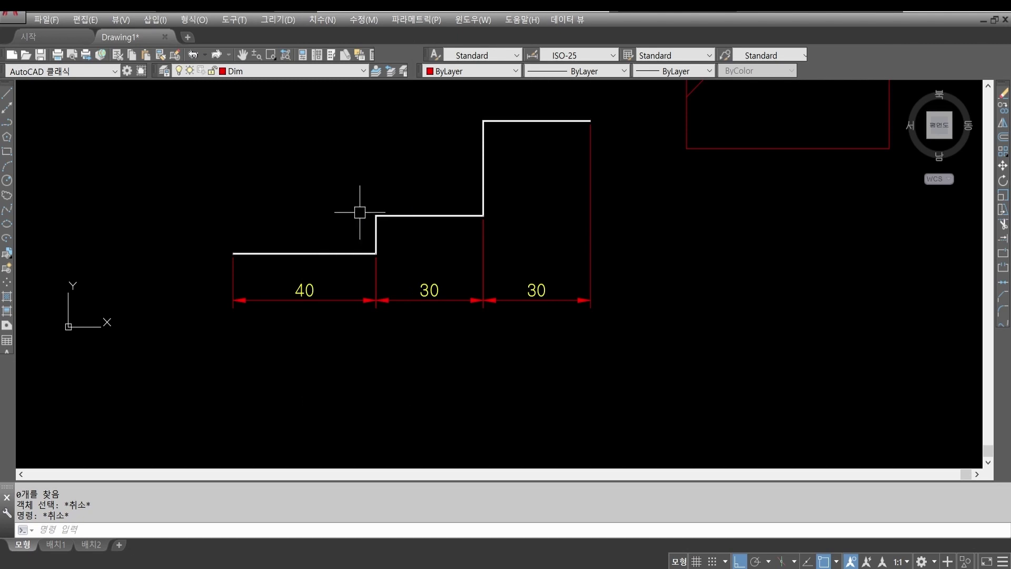
left_click(278, 176)
Add a horizontal linear dimension from the lowest tread's left end to the first riser's top, placing it above the stepped line.
middle_click_drag(339, 142, 366, 227)
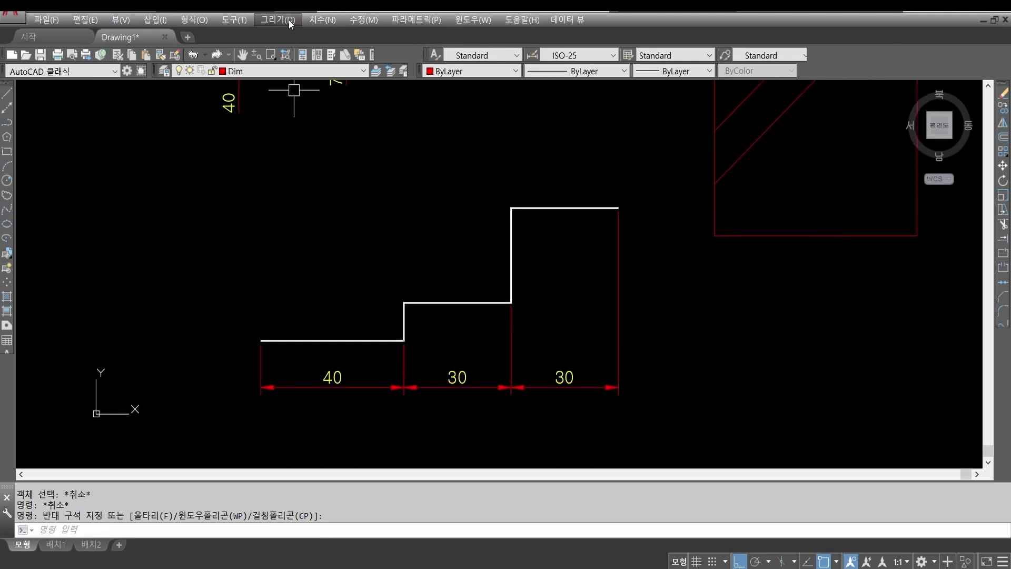
left_click(322, 20)
left_click(353, 52)
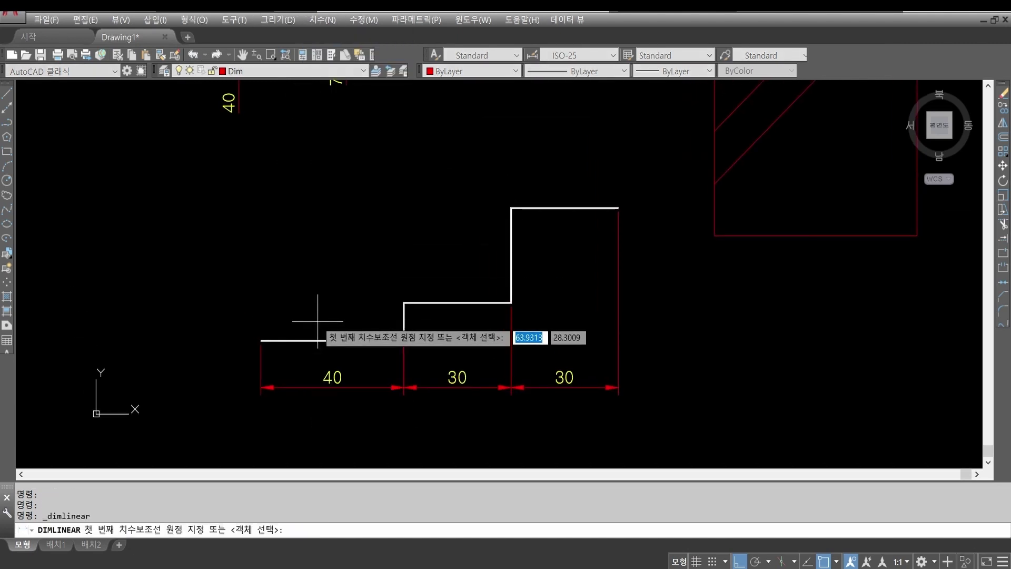
left_click(276, 333)
left_click(402, 294)
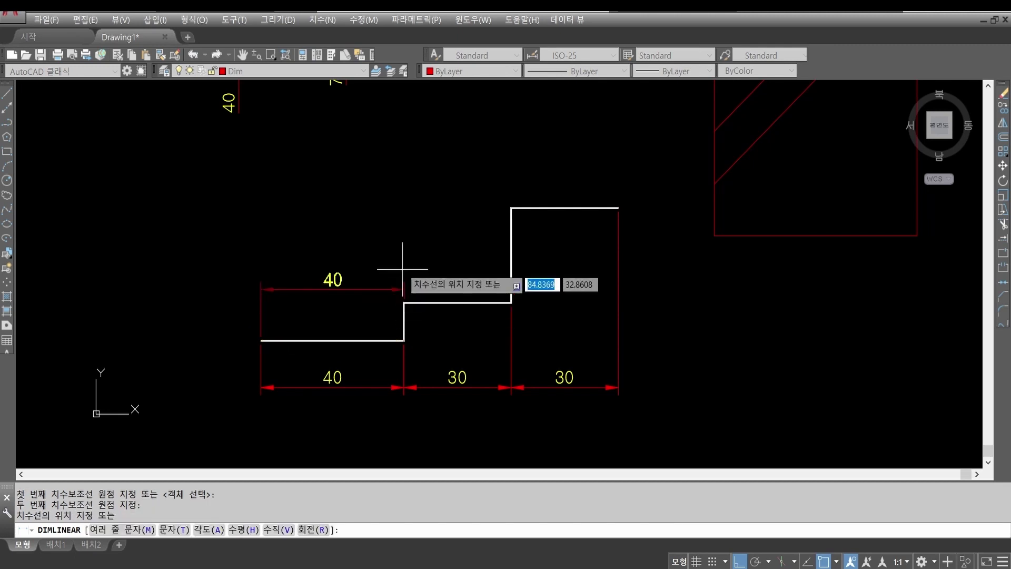
left_click(406, 193)
Add a second horizontal linear dimension from the lowest tread's left end to the second riser's top, placing it above the first.
key("Return")
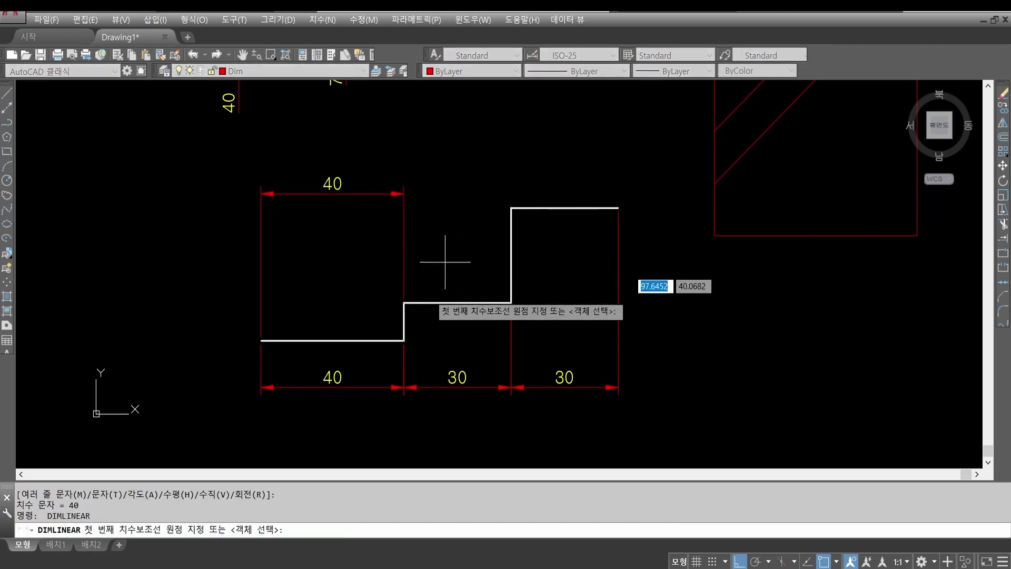
left_click(264, 340)
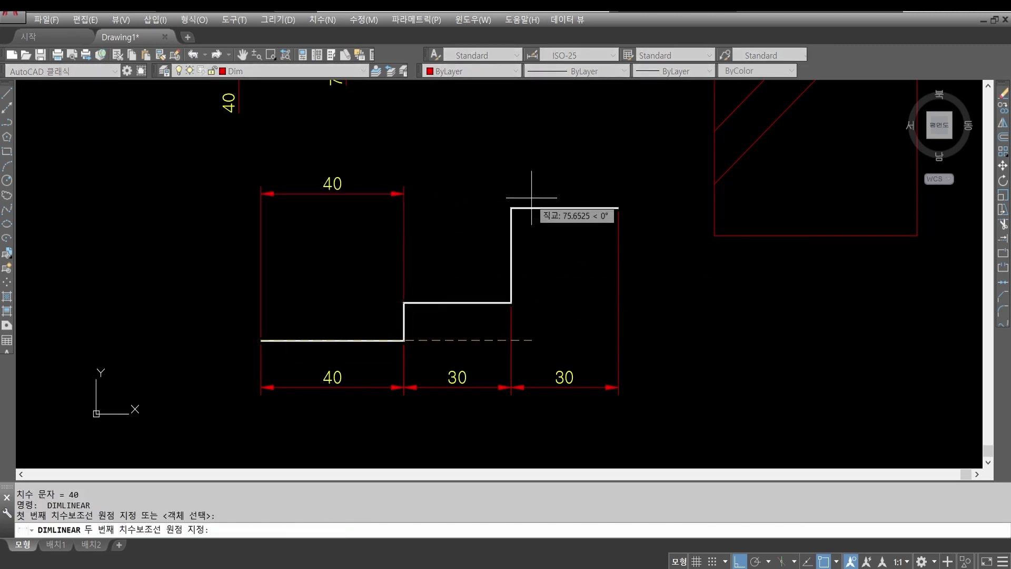
left_click(506, 205)
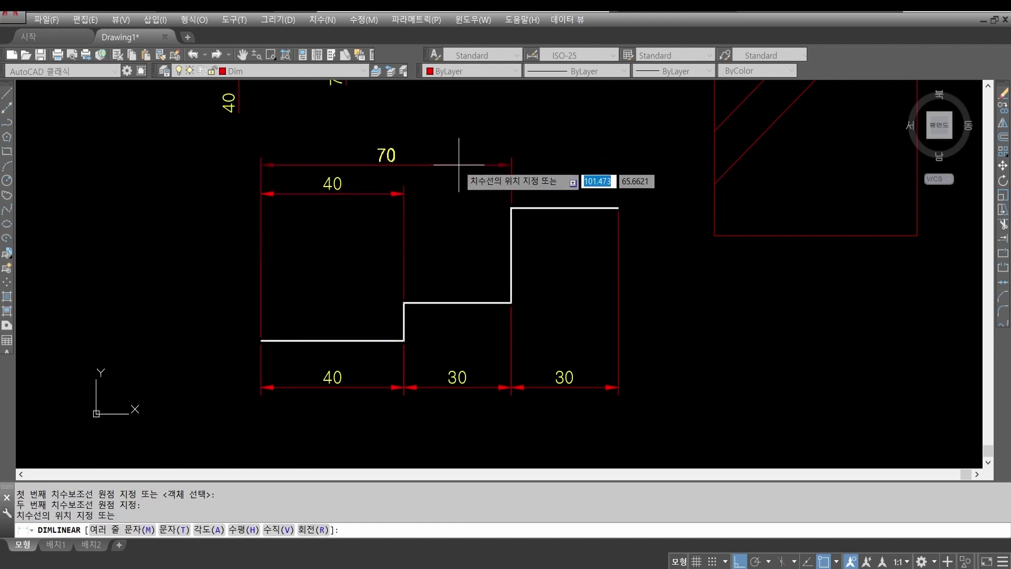
left_click(459, 147)
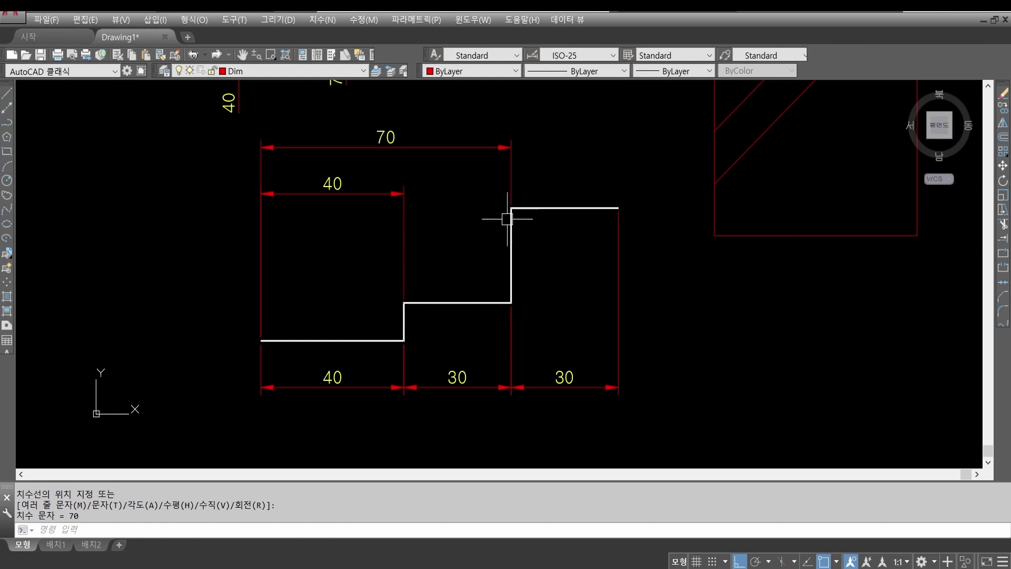
Add an overall horizontal linear dimension from the lowest tread's left end to the top tread's right end, above the other two.
key("Return")
left_click(261, 340)
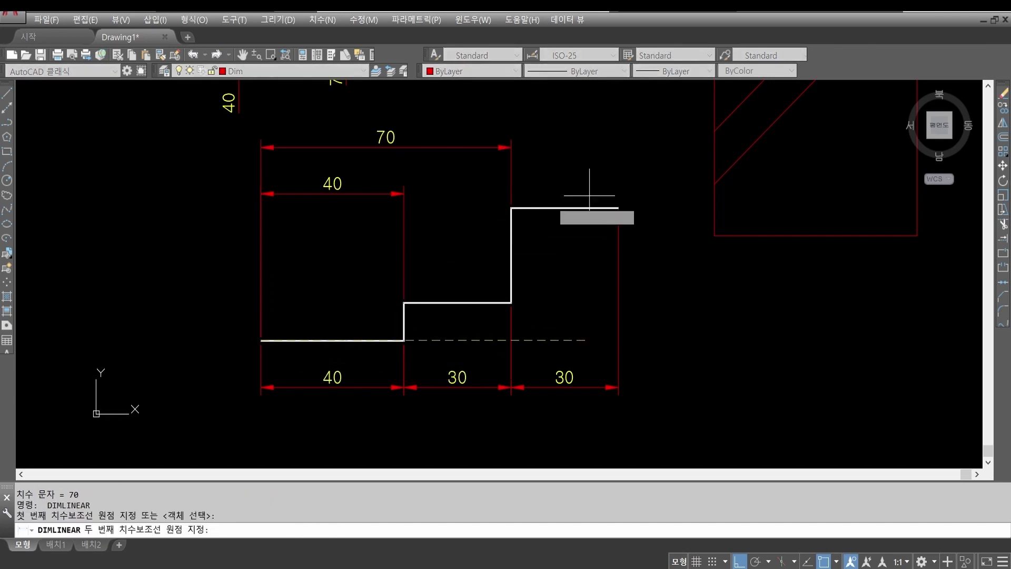
left_click(617, 208)
middle_click_drag(574, 78, 569, 160)
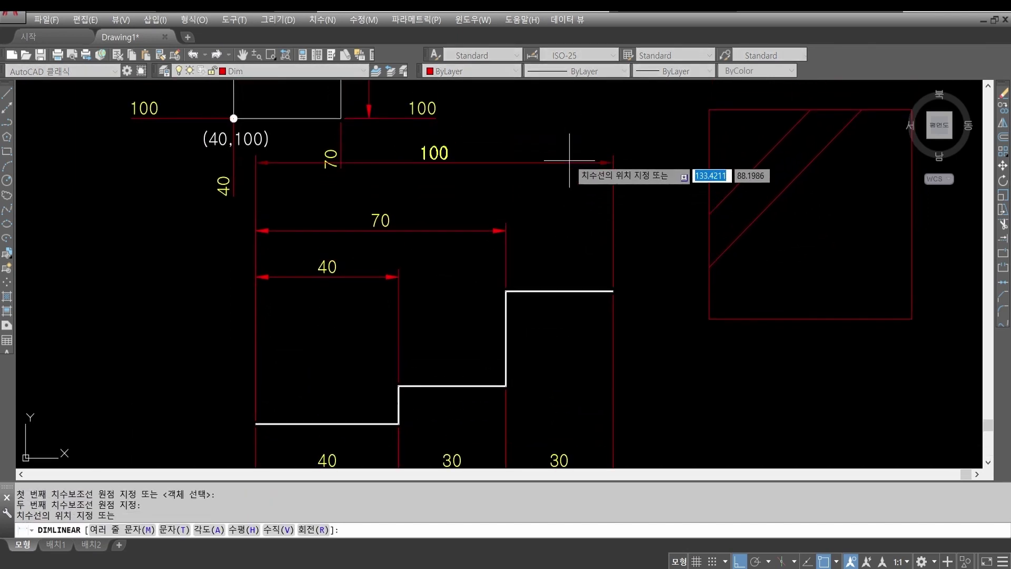
left_click(564, 176)
middle_click_drag(462, 298, 481, 244)
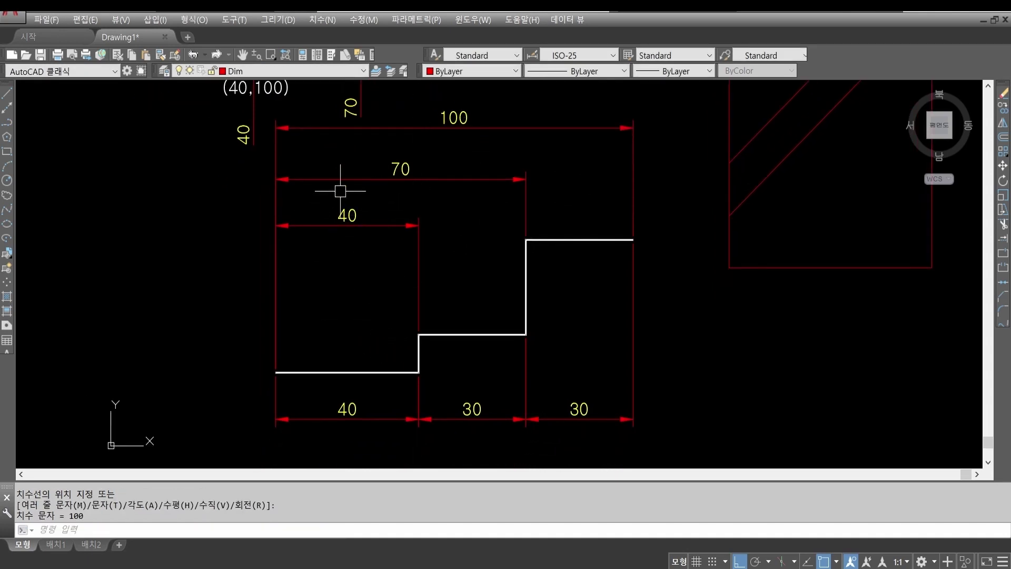
left_click(388, 179)
left_click(385, 225)
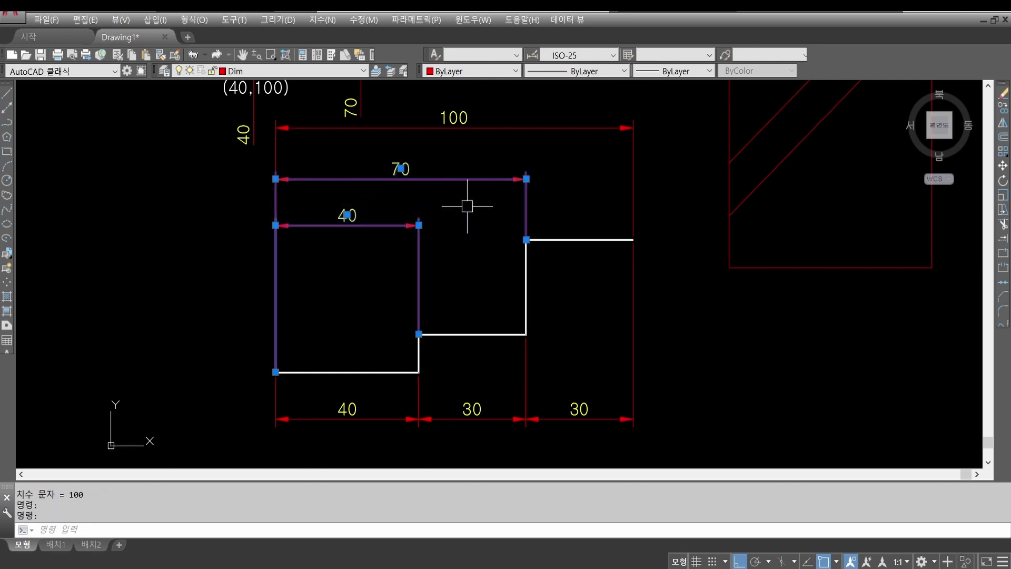
key("Escape")
key("Escape")
key("Escape")
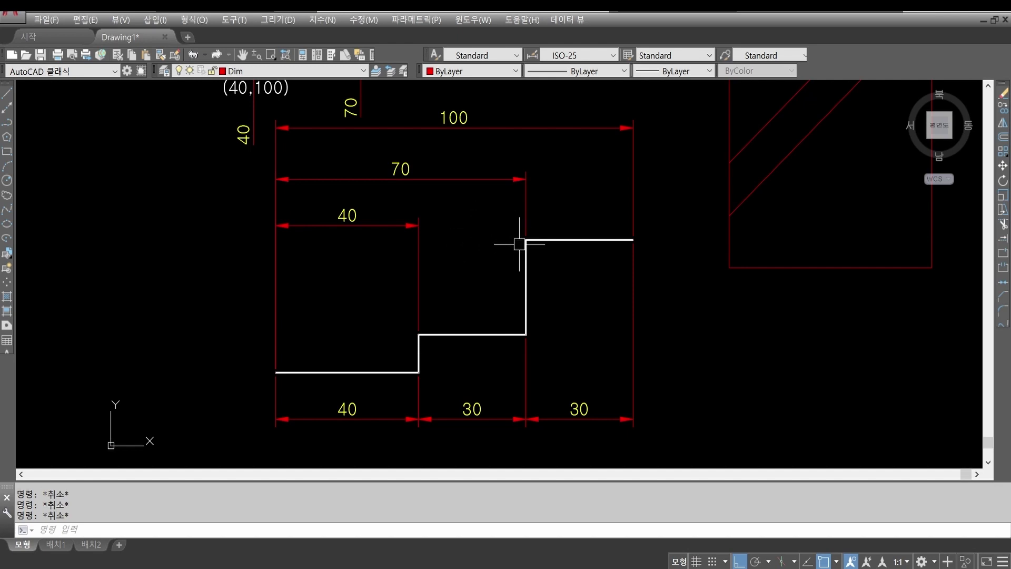
Space the three stacked dimensions above the stepped line 8 apart, using the lowest one as the base dimension.
left_click(313, 22)
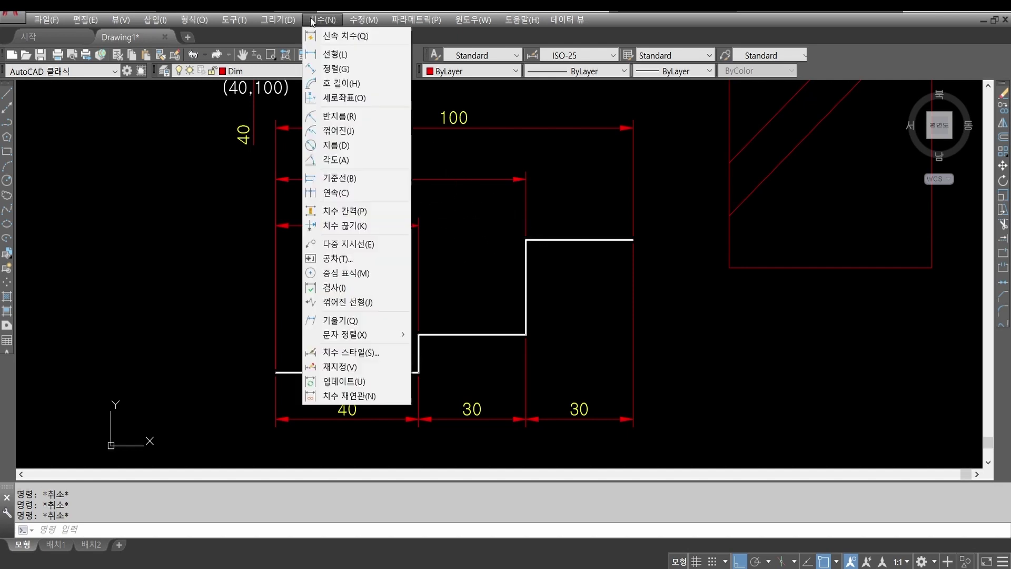
left_click(346, 212)
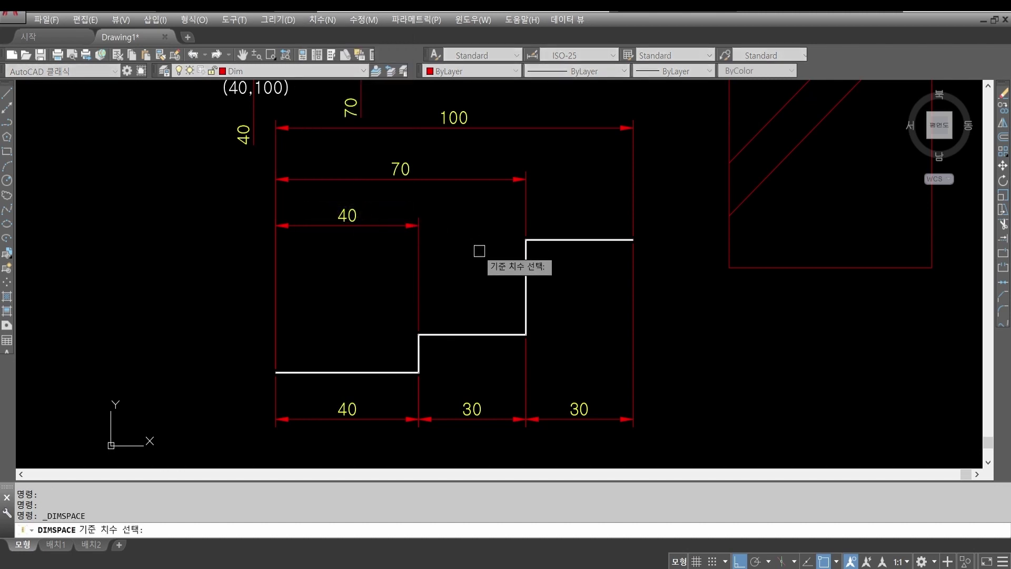
left_click(384, 225)
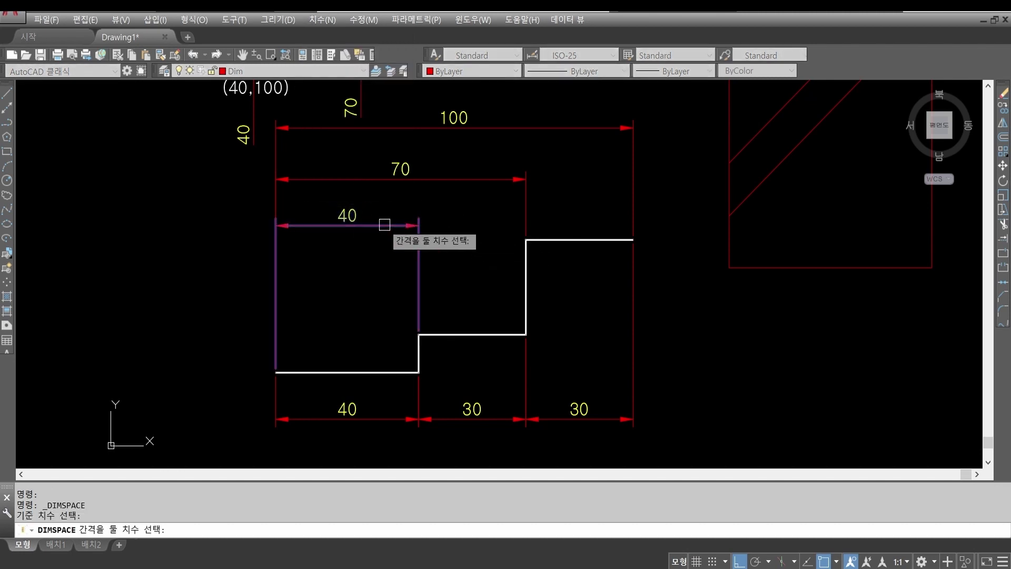
left_click(394, 178)
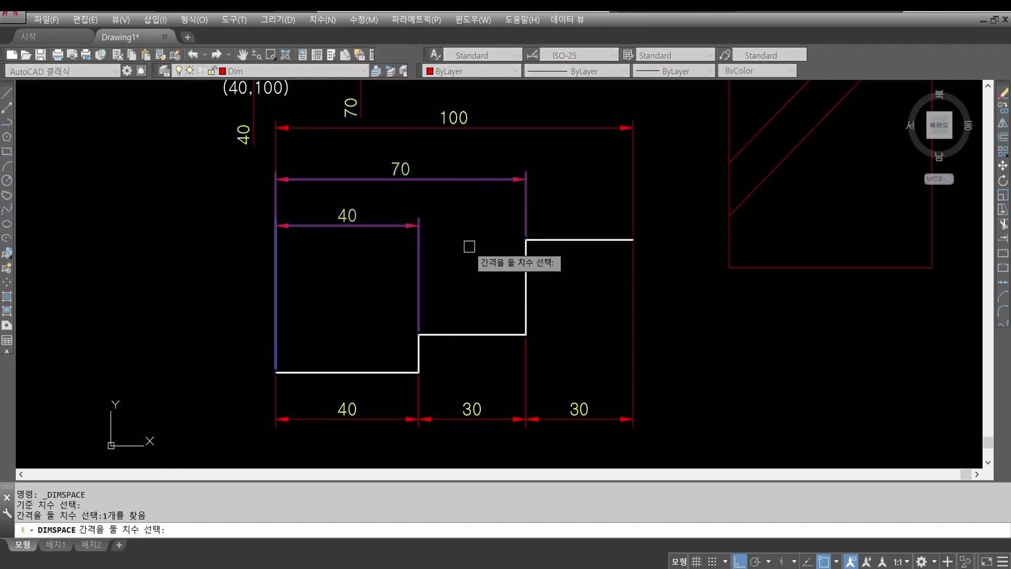
left_click(469, 122)
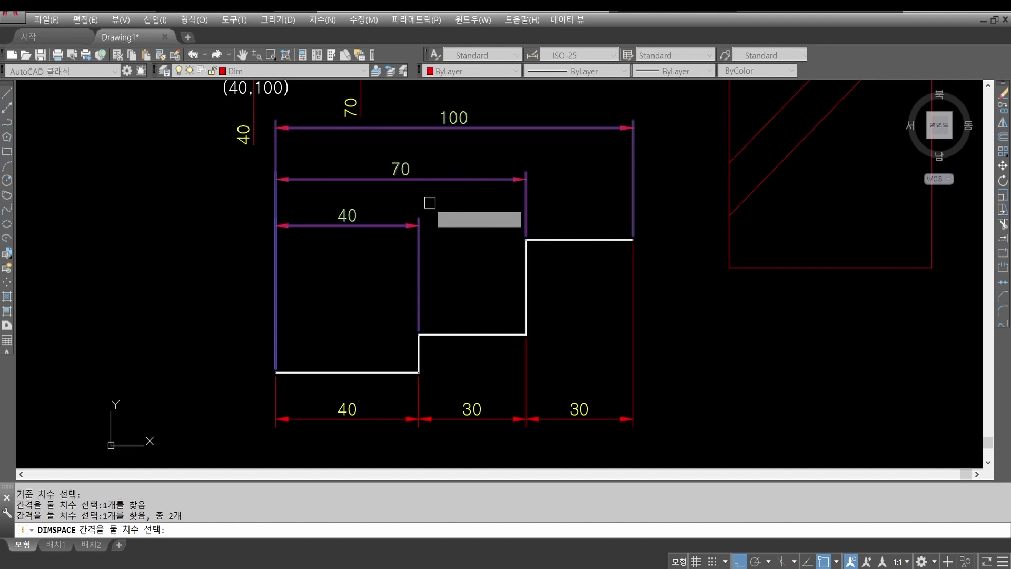
key("Return")
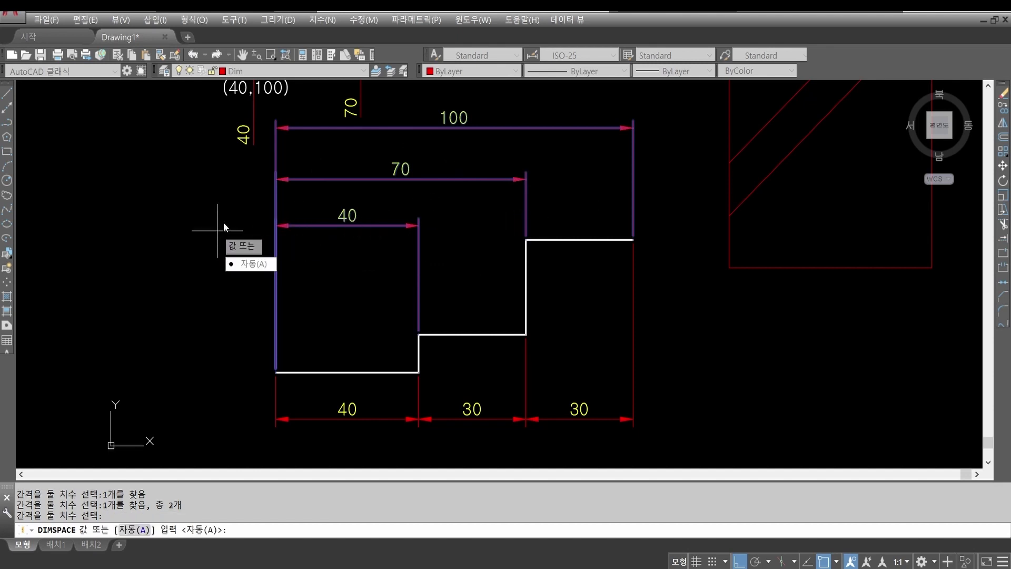
type("8")
key("Return")
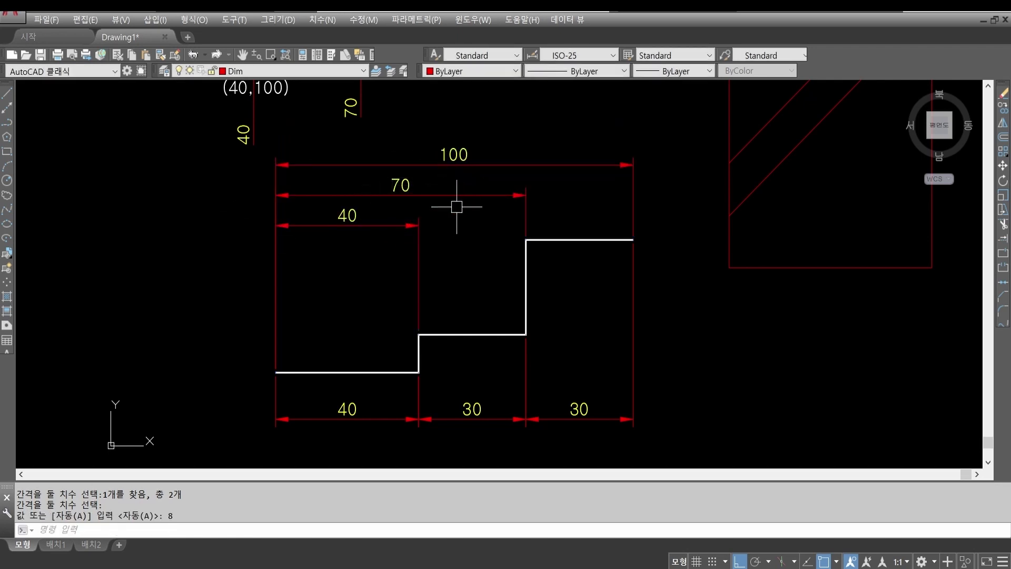
key("Escape")
key("Escape")
key("Escape")
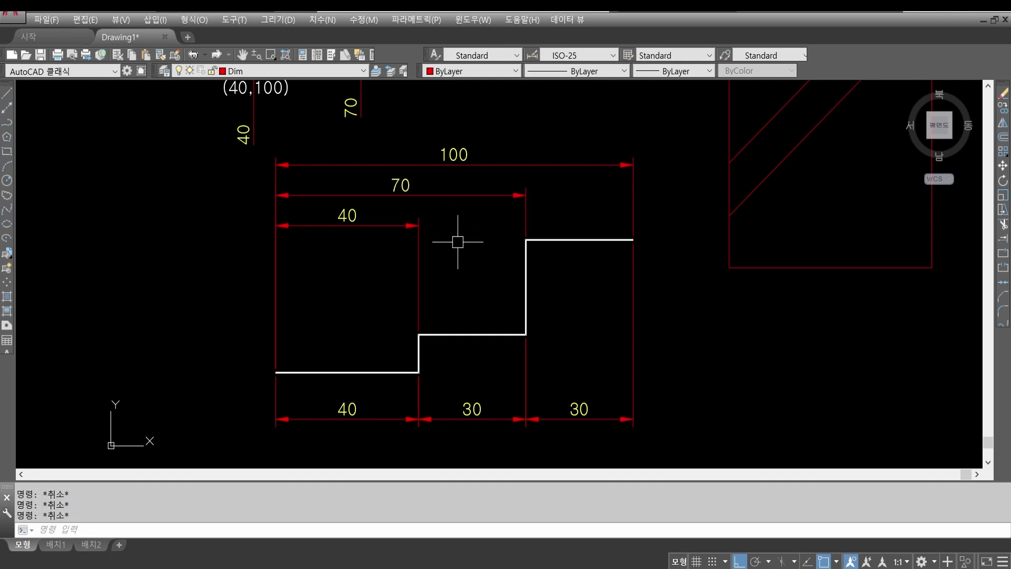
left_click(336, 21)
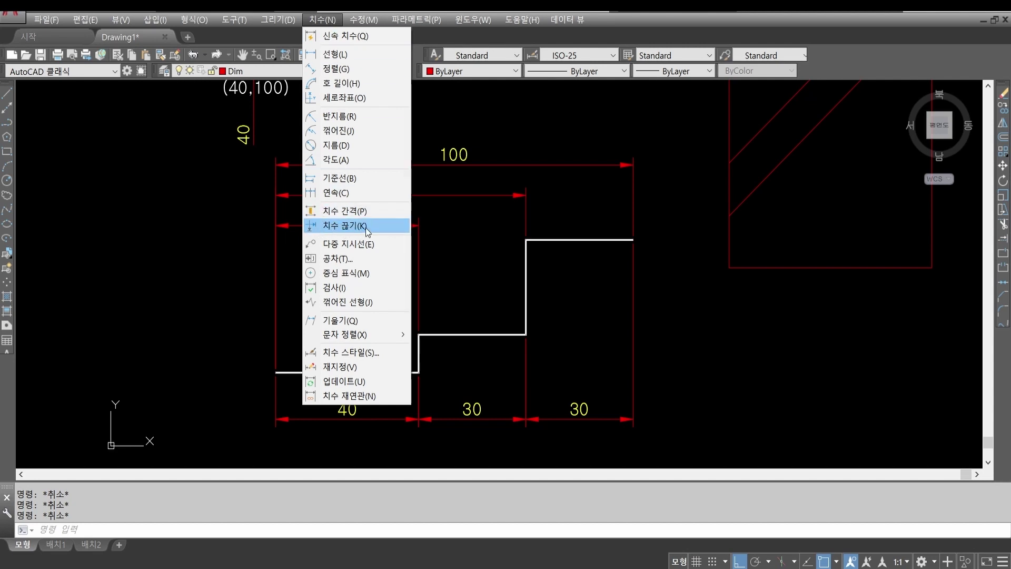
key("Escape")
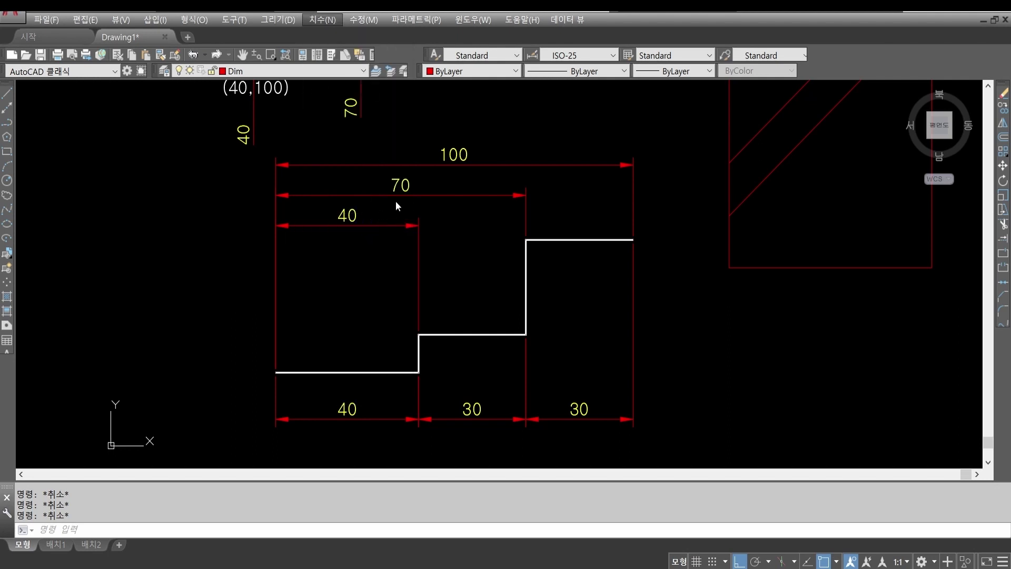
left_click(469, 237)
scroll(475, 251, "up", 1)
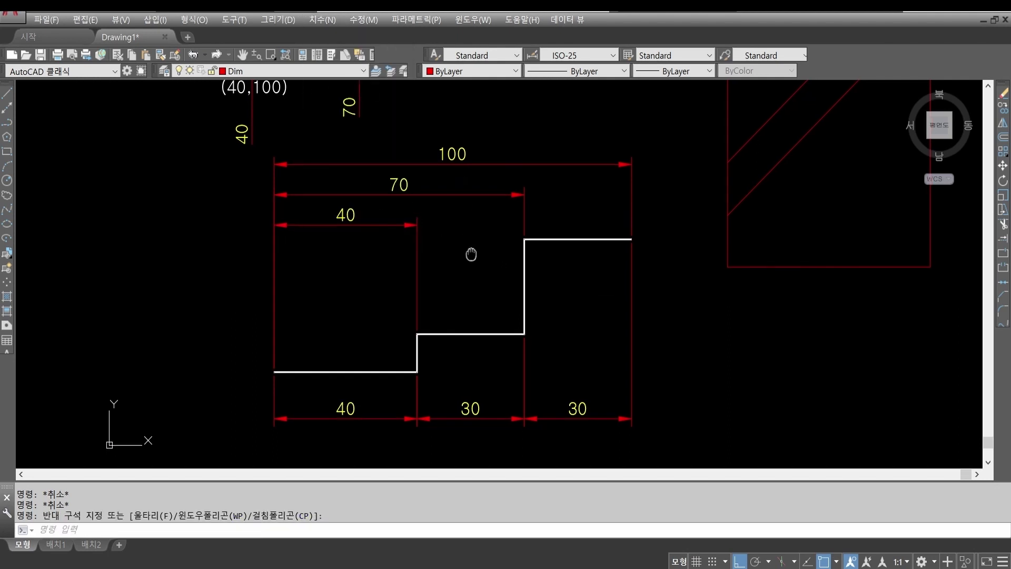
middle_click_drag(493, 227, 511, 209)
key("Escape")
type("DIm")
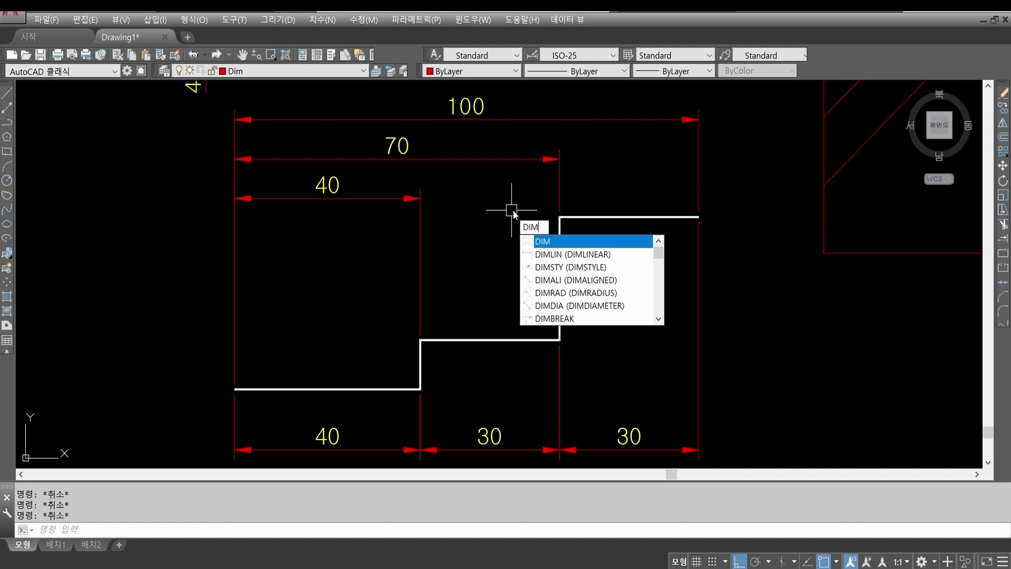
type("B")
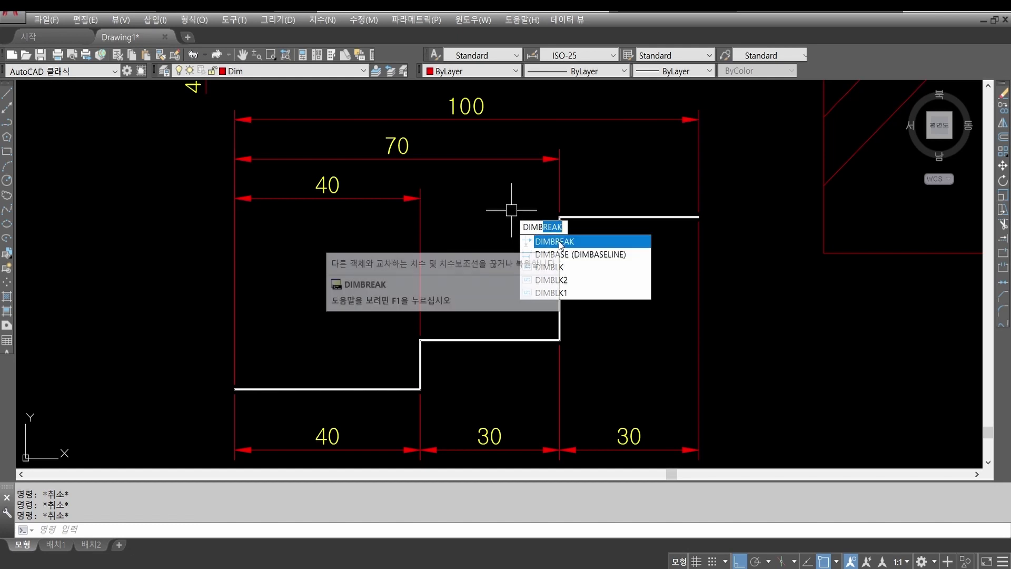
key("Escape")
key("Escape")
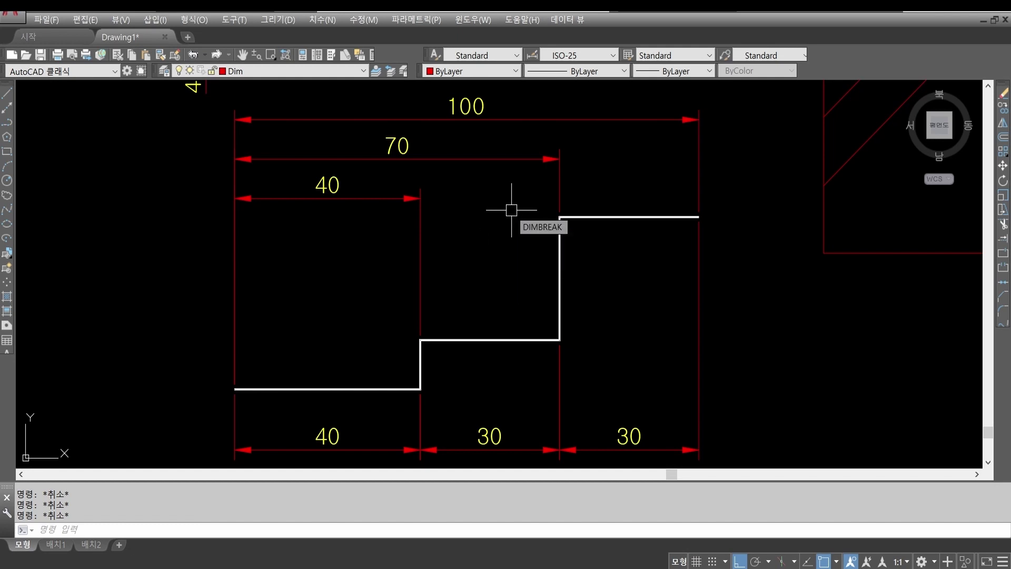
Erase the three stacked horizontal dimensions above the stepped line.
middle_click_drag(482, 208, 462, 242)
scroll(462, 242, "down", 4)
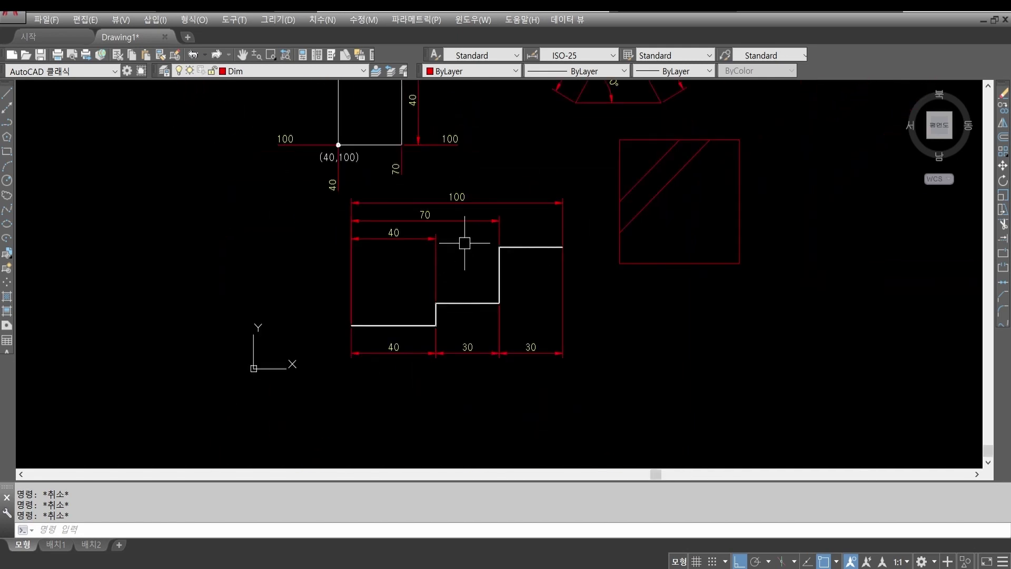
scroll(463, 241, "up", 3)
type("e")
key("Return")
left_click(482, 232)
left_click(447, 151)
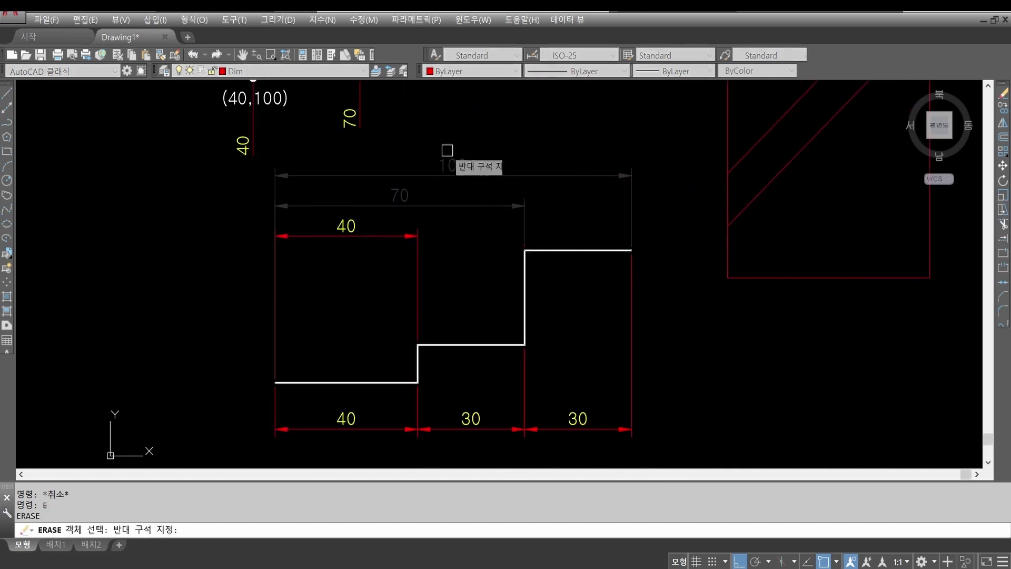
key("Return")
type("e")
key("Return")
left_click(453, 265)
left_click(364, 215)
key("Return")
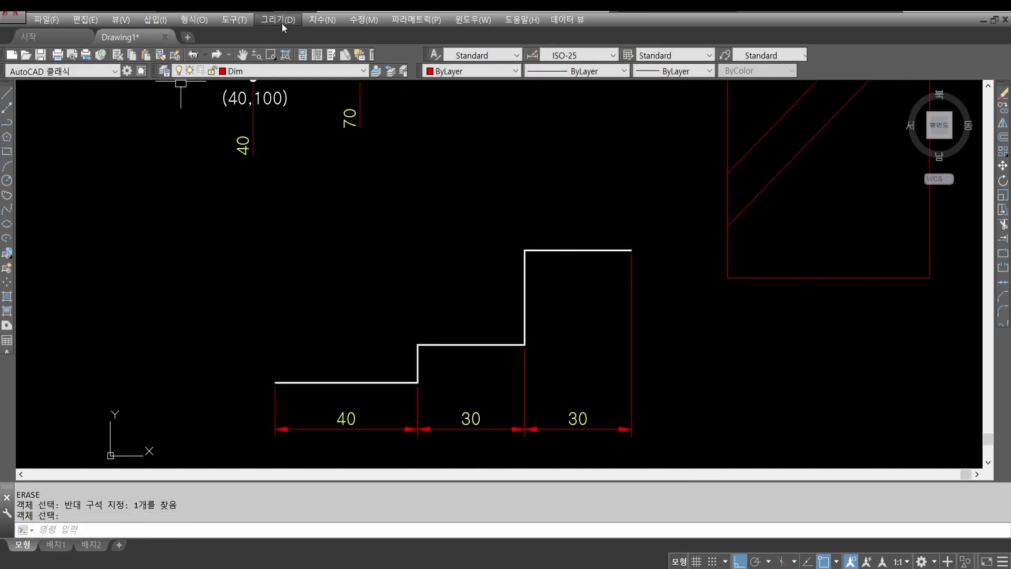
Add a horizontal linear dimension from the lowest tread's left end to the second riser's top, placing it above the stepped line.
left_click(322, 19)
left_click(324, 51)
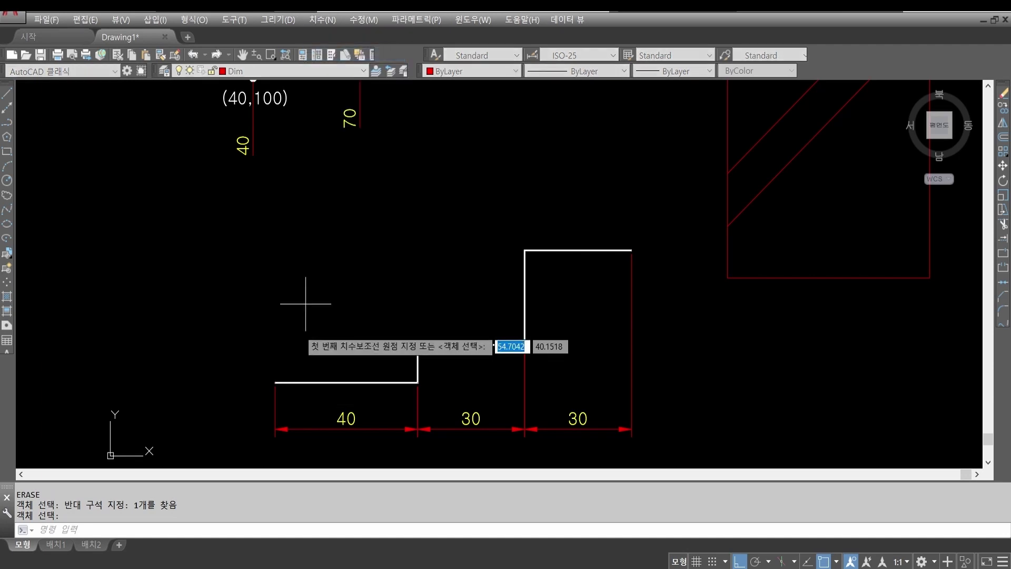
left_click(275, 382)
left_click(525, 250)
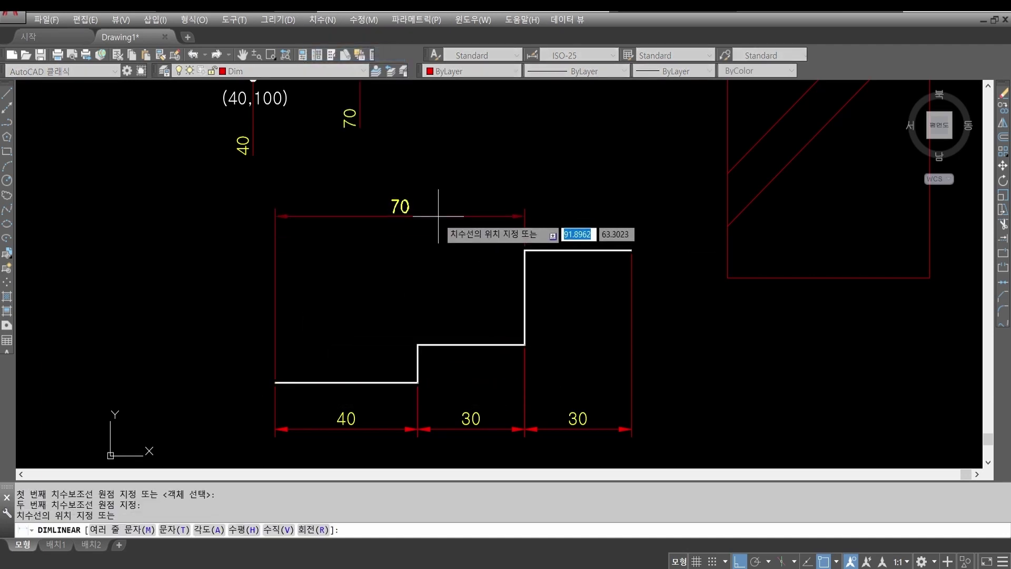
left_click(452, 204)
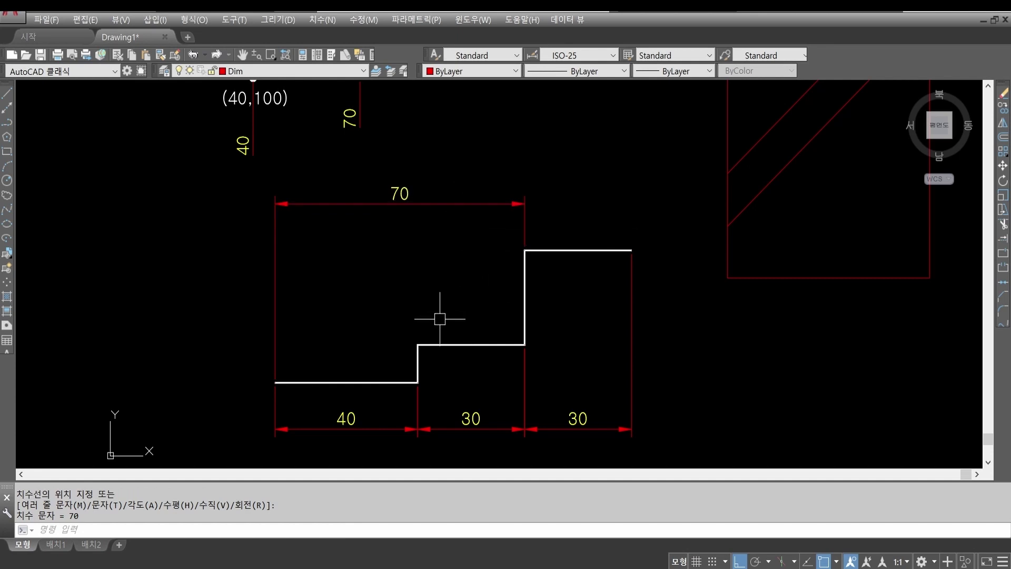
Add a horizontal linear dimension from the first riser's top to the top tread's right end, placing it above the previous dimension.
key("Return")
left_click(417, 345)
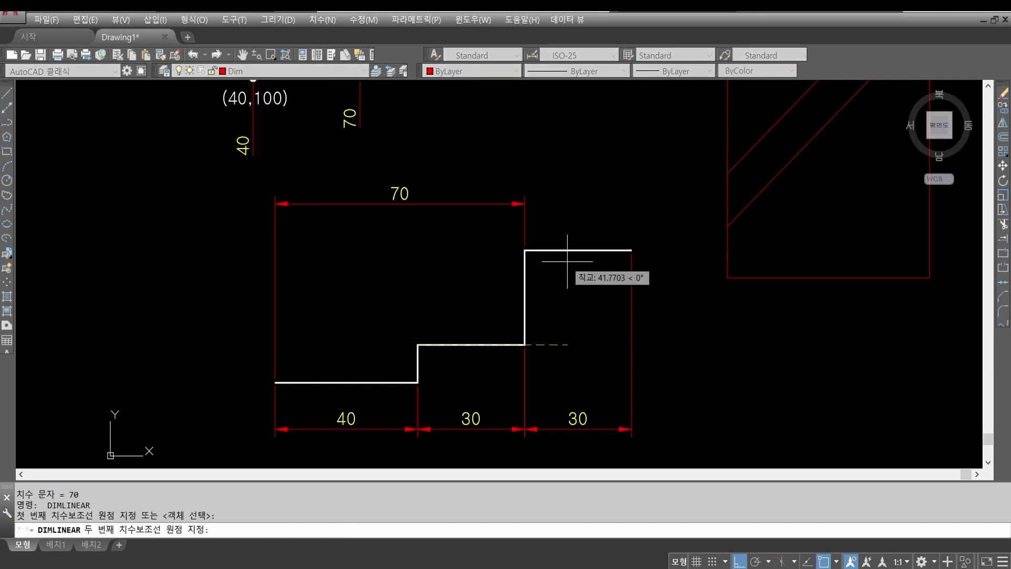
left_click(631, 250)
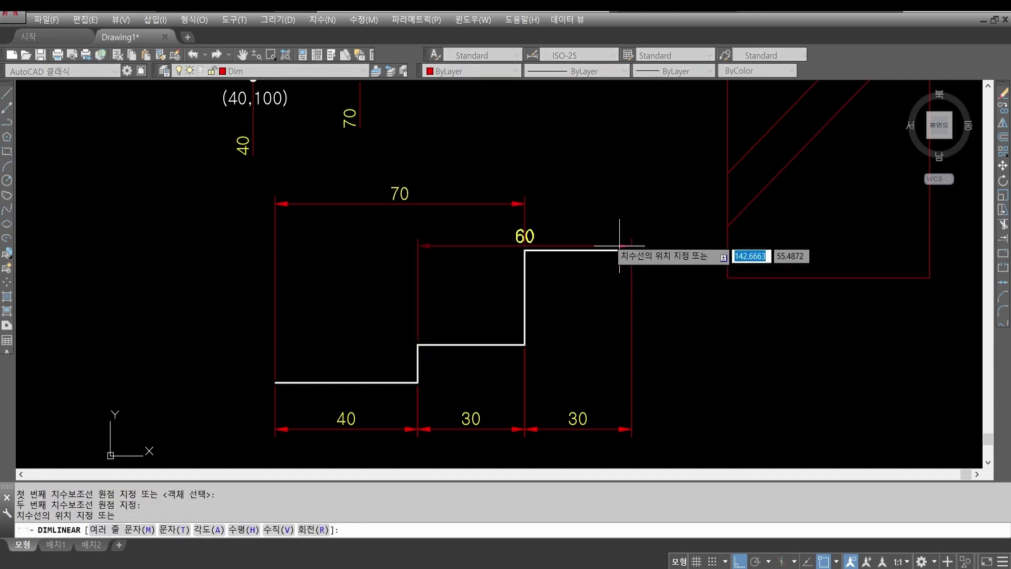
left_click(586, 164)
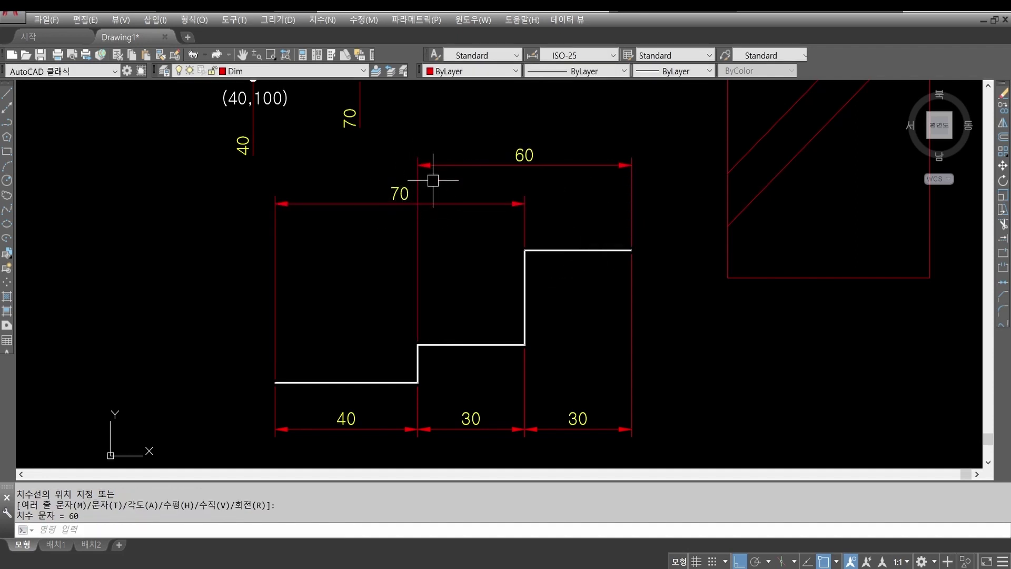
left_click(417, 221)
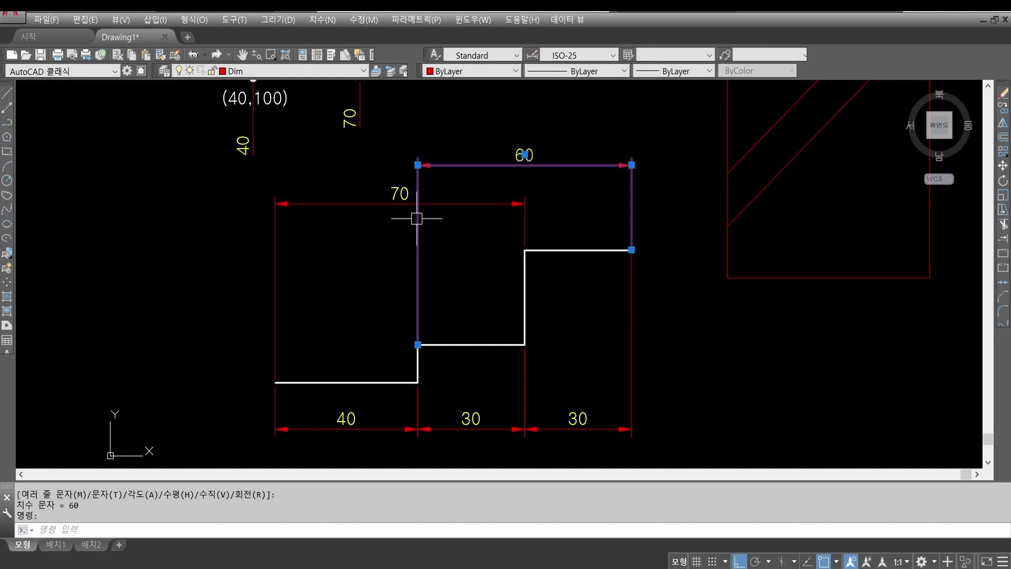
key("Escape")
key("Escape")
key("Escape")
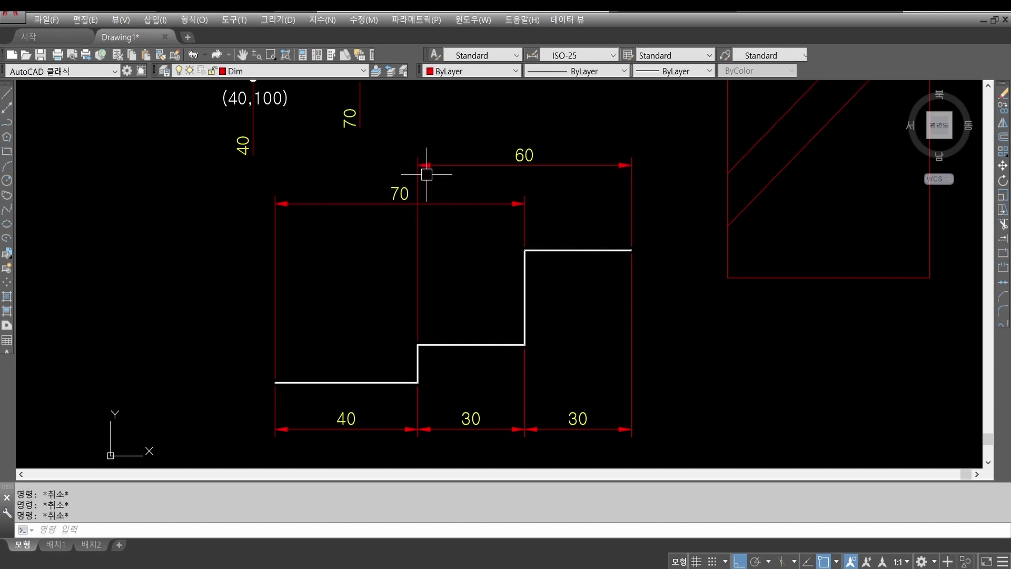
Apply an automatic dimension break to the upper dimension where its extension line crosses the lower dimension.
left_click(326, 20)
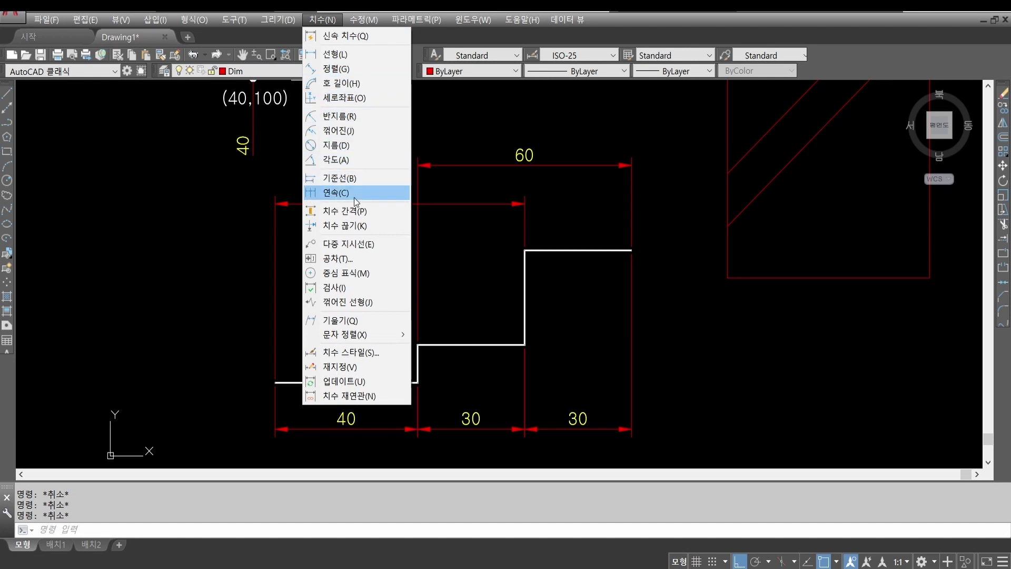
left_click(350, 226)
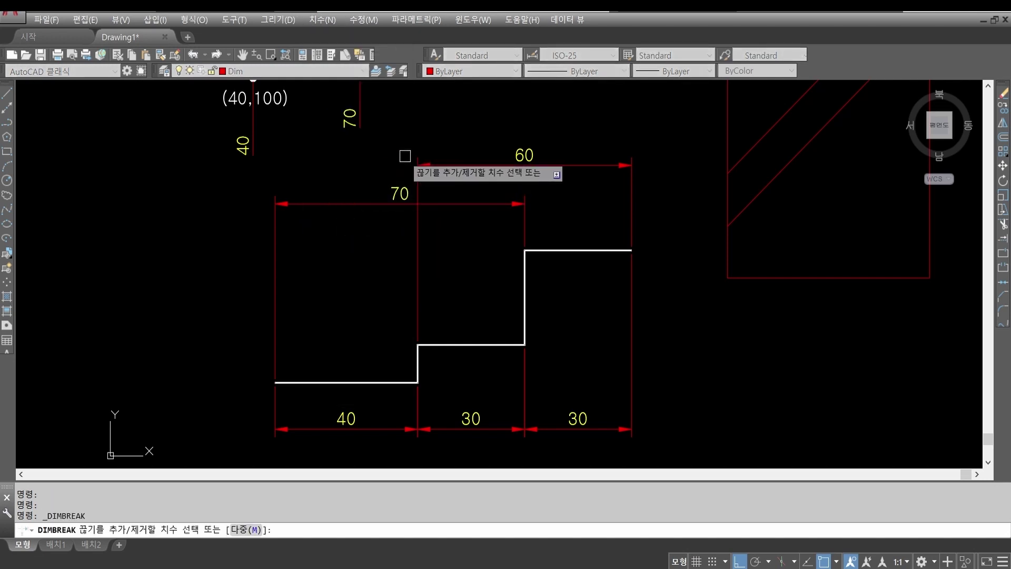
left_click(414, 170)
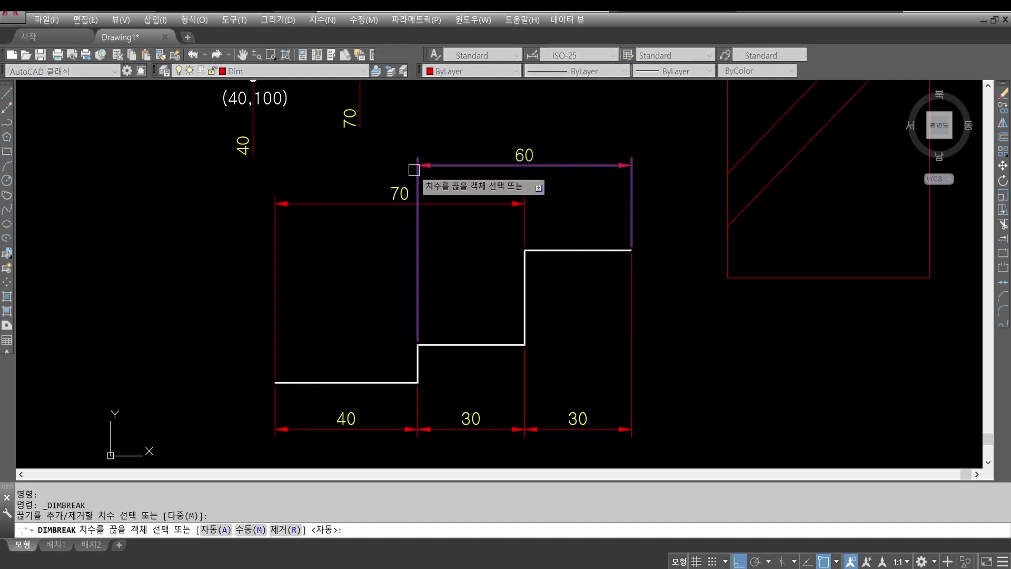
key("Return")
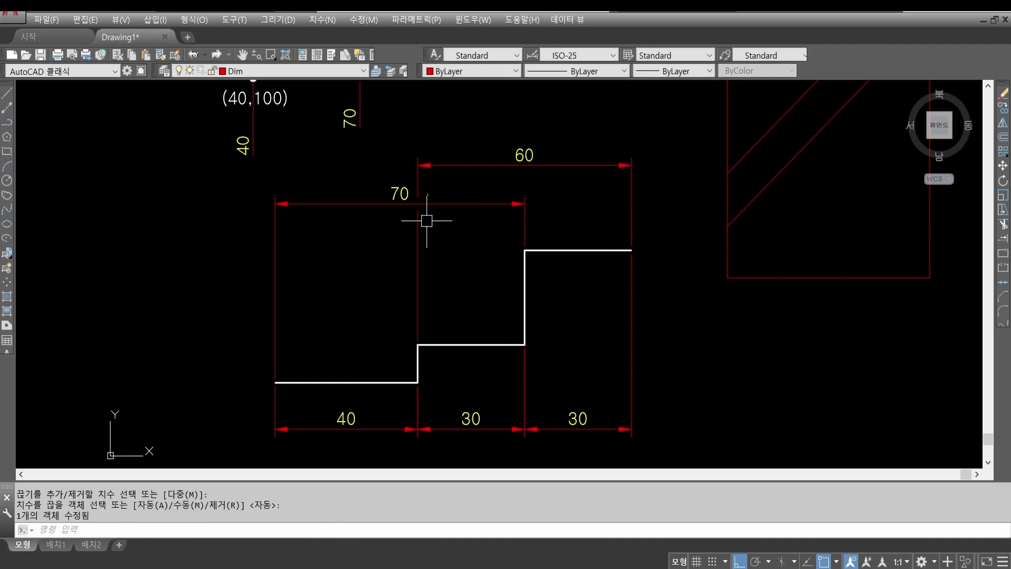
scroll(410, 214, "up", 3)
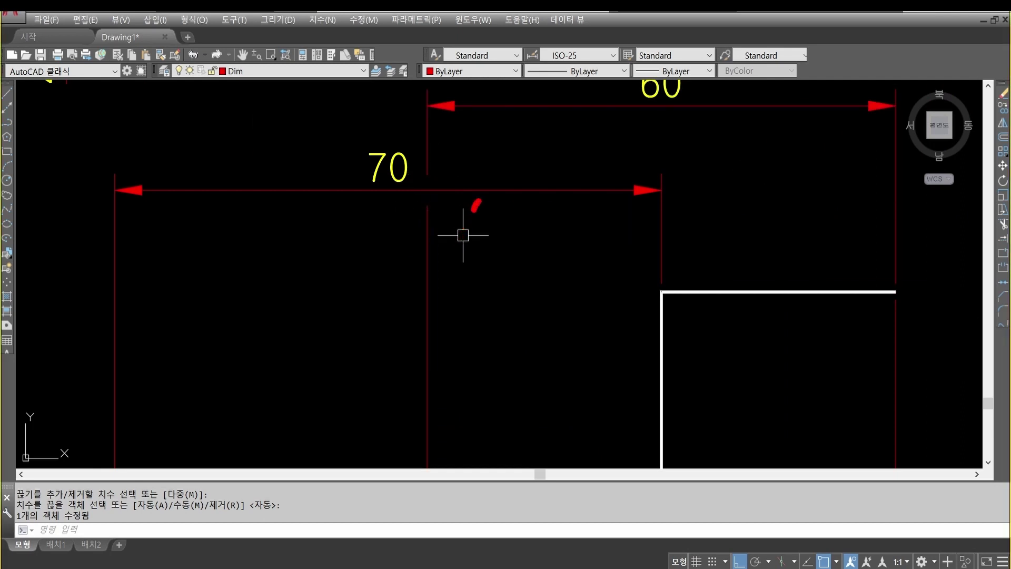
left_click_drag(537, 196, 537, 226)
left_click_drag(563, 182, 573, 226)
mouse_move(584, 154)
left_mouse_down()
mouse_move(614, 231)
mouse_move(640, 168)
left_mouse_up()
mouse_move(667, 272)
left_mouse_down()
mouse_move(438, 199)
mouse_move(629, 245)
left_mouse_up()
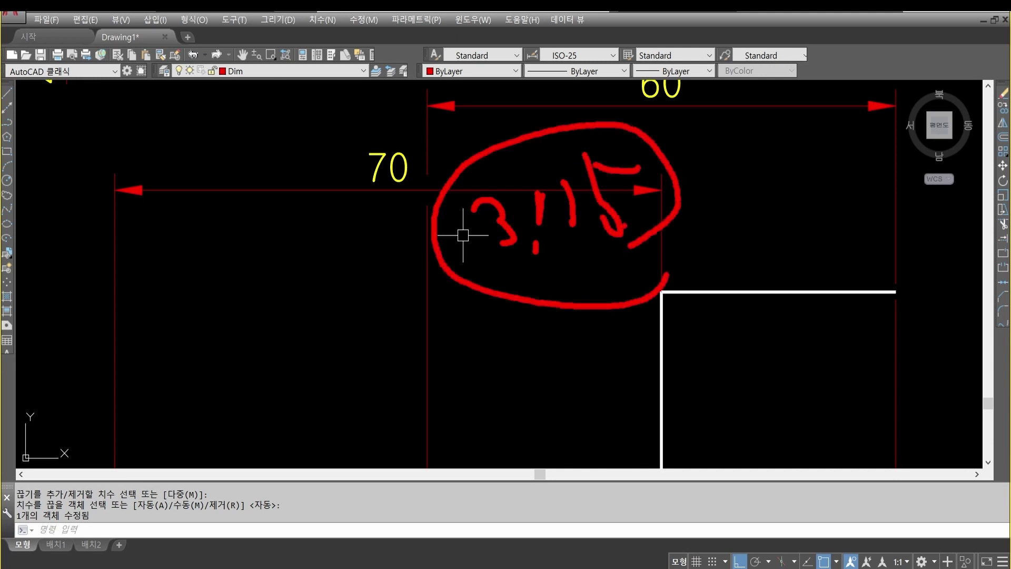
key("Escape")
Check the dimension break size in the ISO-25 dimension style's symbol and arrow settings and close the style manager.
type("d")
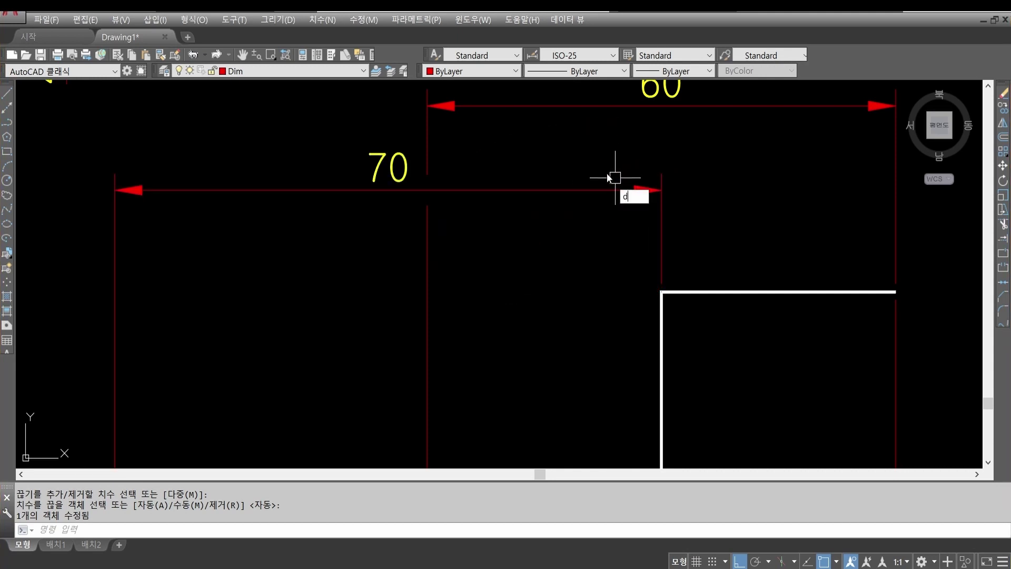
key("Return")
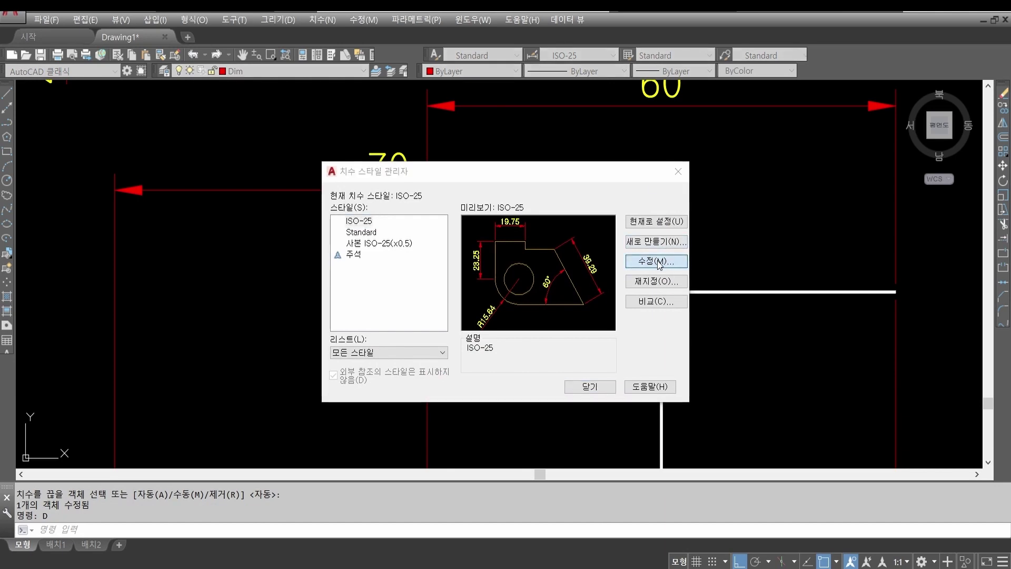
key("Return")
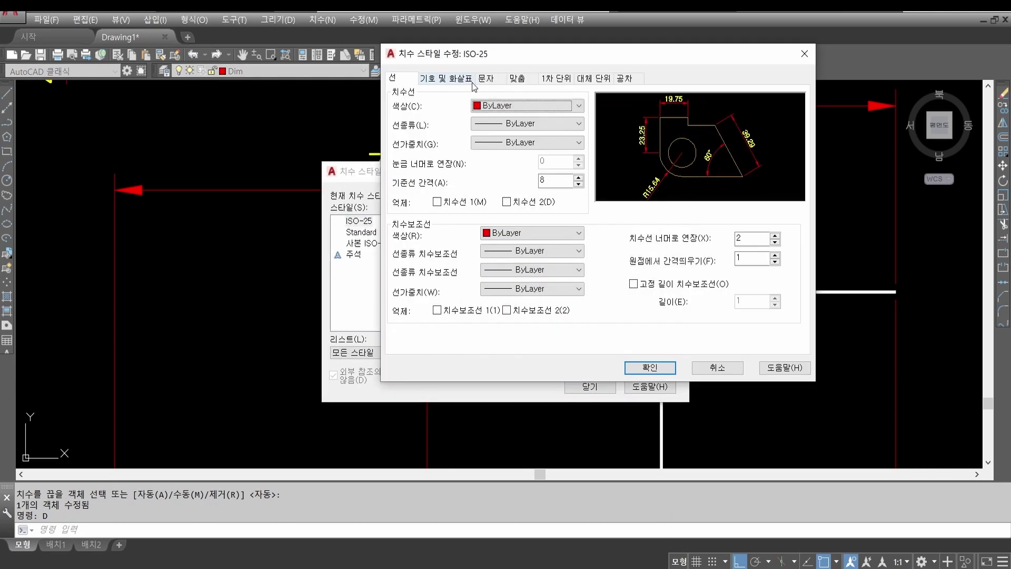
left_click(487, 79)
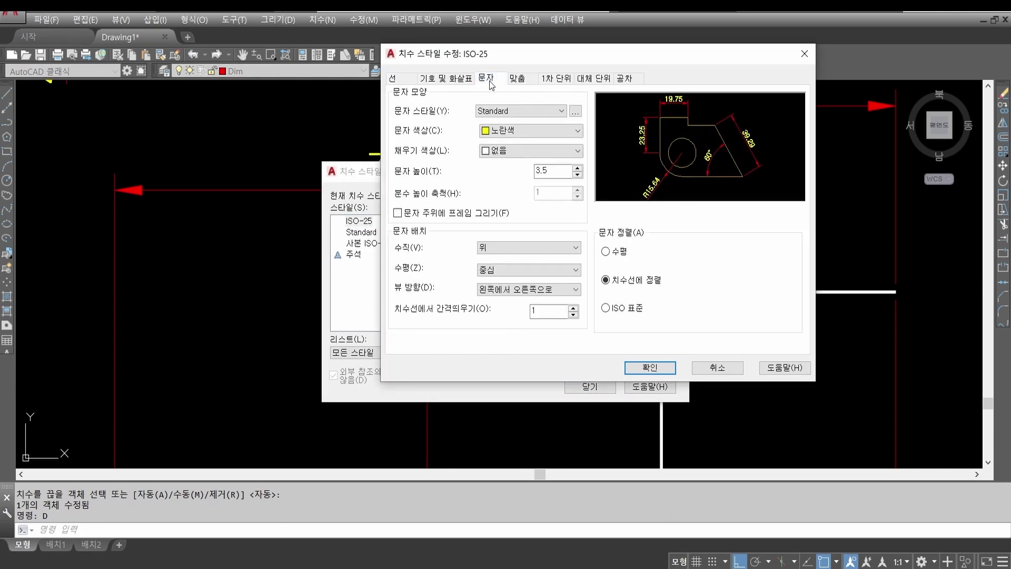
left_click(459, 79)
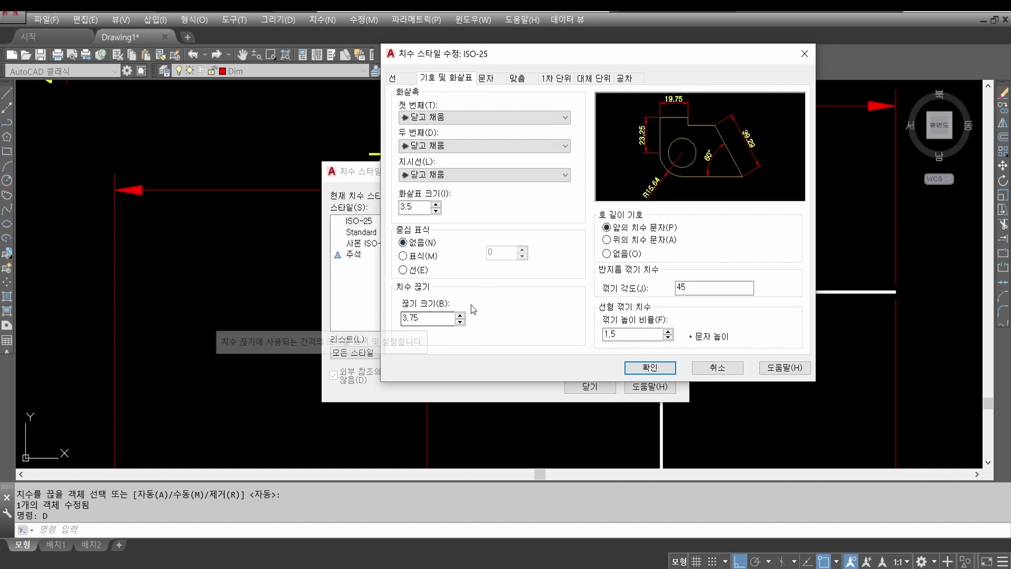
key("Return")
key("Return")
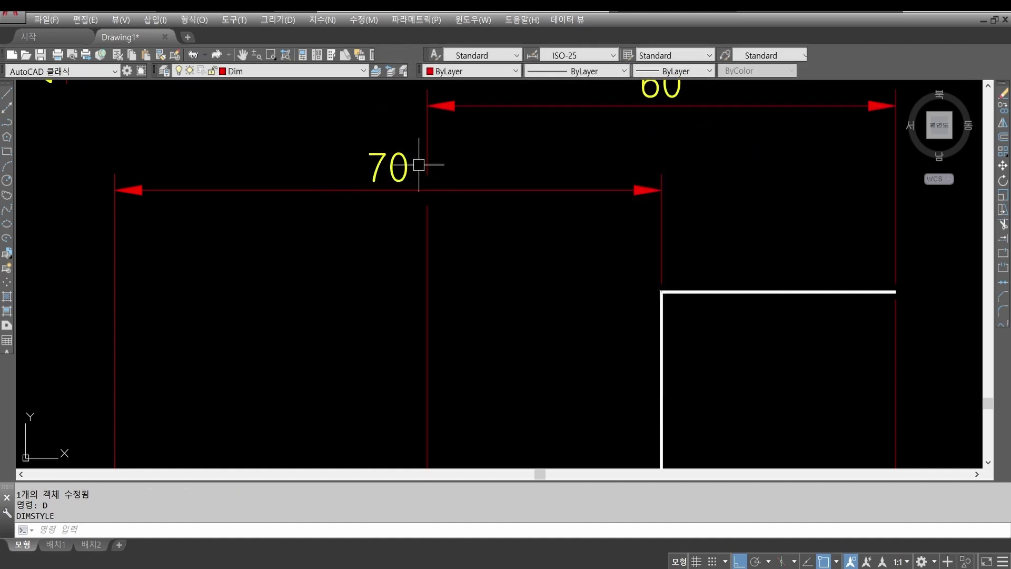
Measure the break gap in the upper dimension's extension line with a temporary vertical linear dimension, without placing it.
left_click(330, 20)
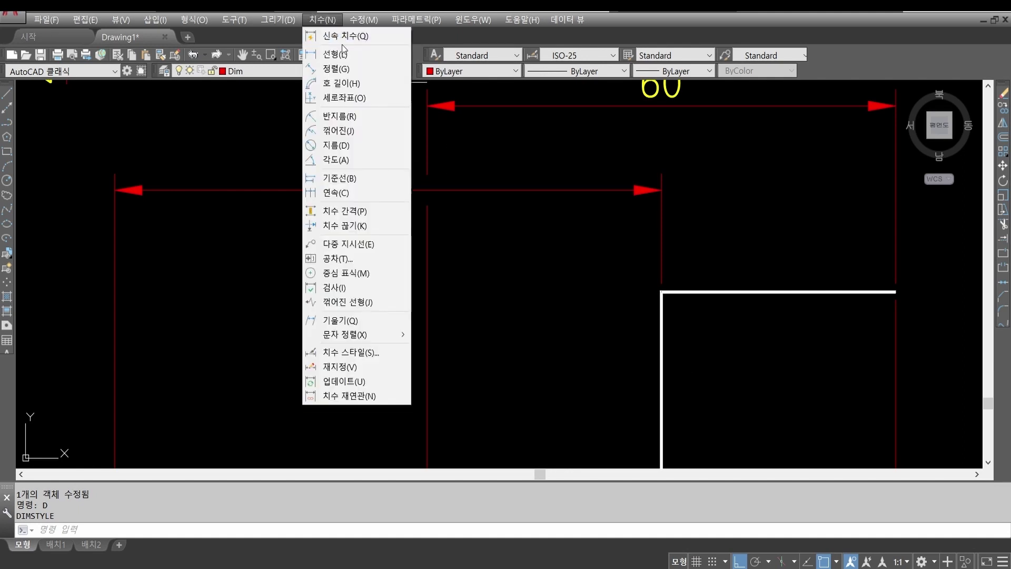
left_click(343, 48)
scroll(438, 184, "up", 4)
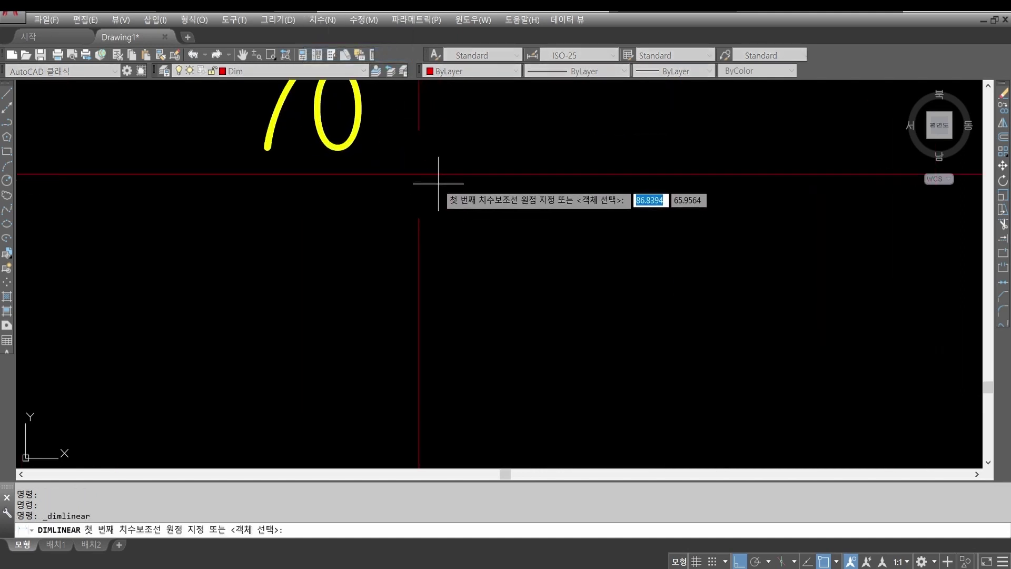
left_click(444, 129)
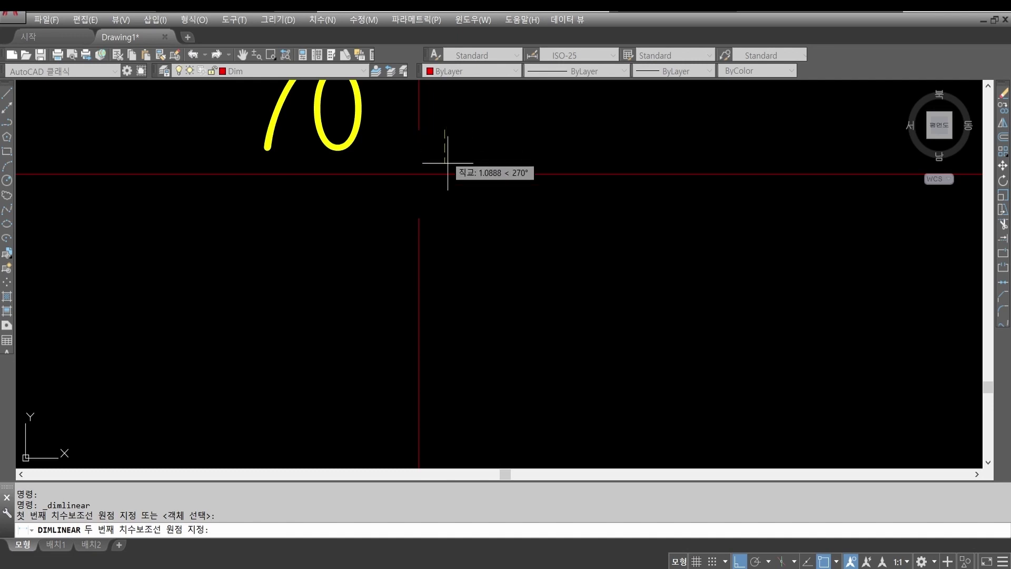
left_click(445, 216)
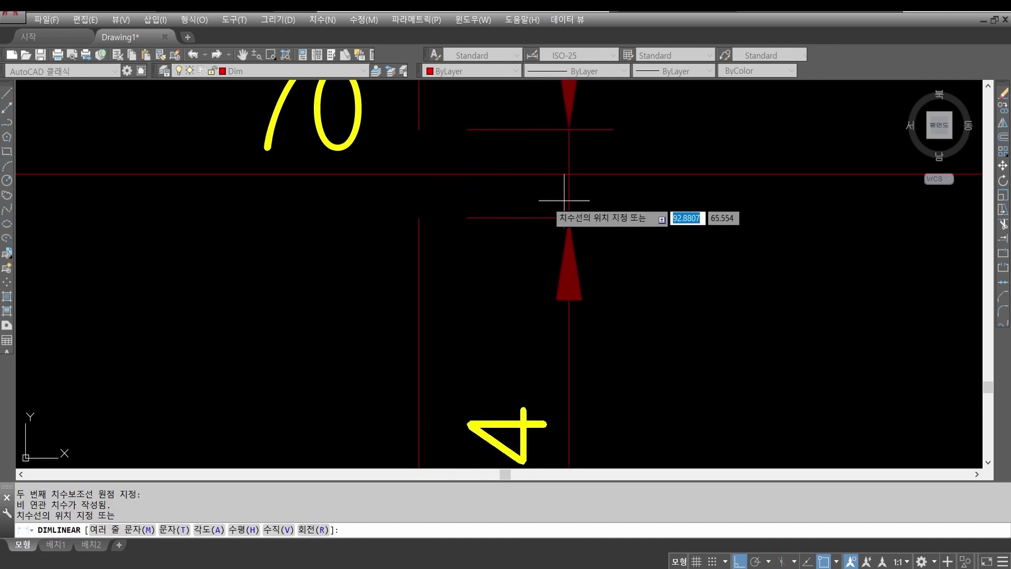
scroll(564, 200, "down", 3)
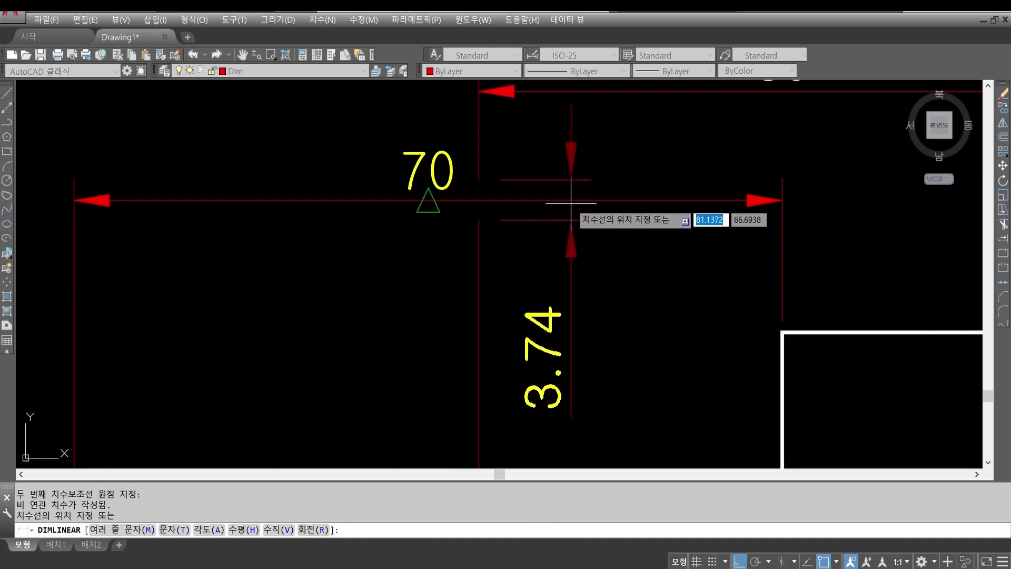
key("Escape")
key("Escape")
key("Escape")
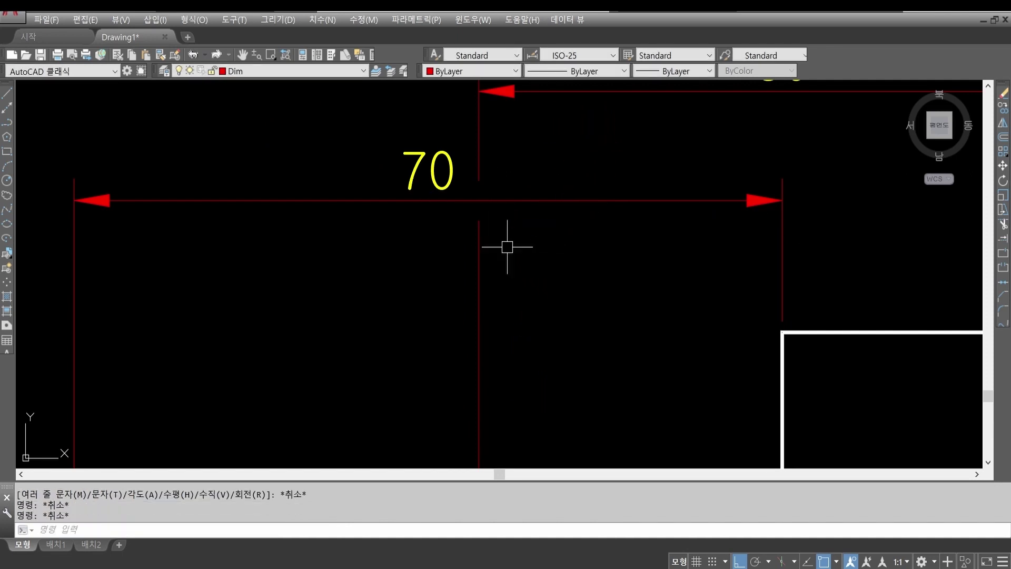
Bring the undimensioned chamfered corner above the circle into close view.
scroll(451, 235, "down", 5)
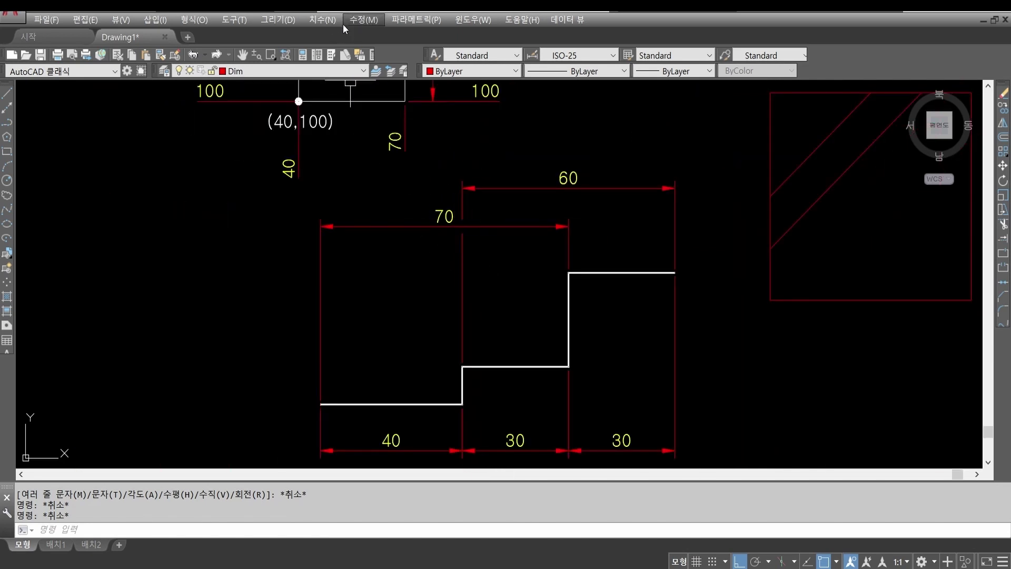
left_click(321, 21)
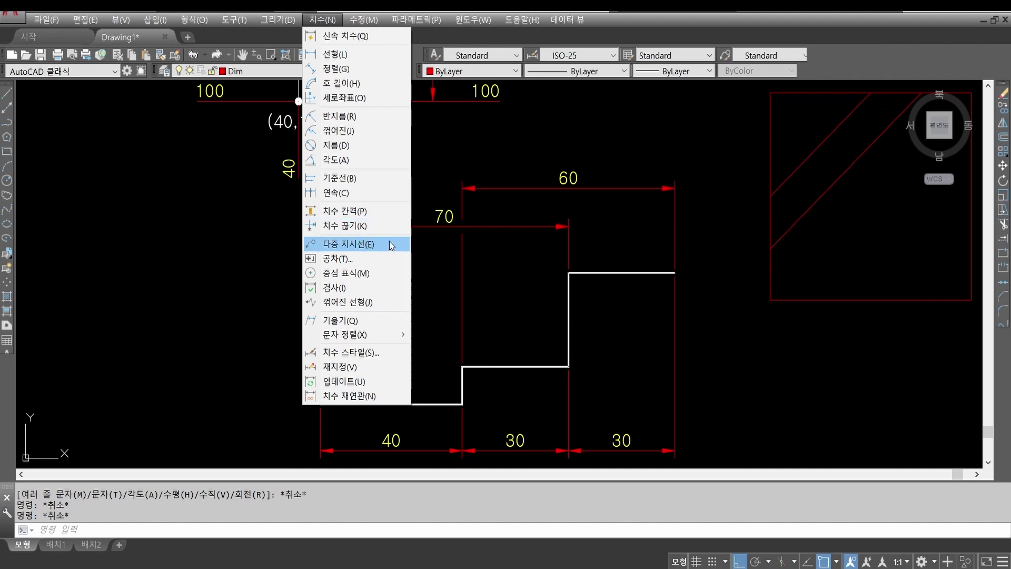
left_click(427, 218)
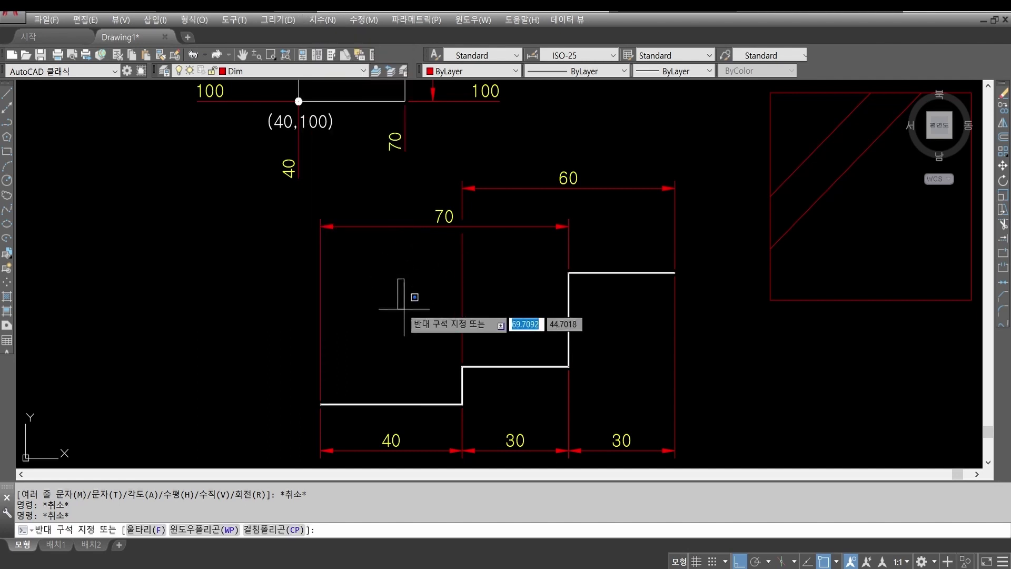
left_click(408, 279)
scroll(408, 279, "down", 6)
middle_click_drag(426, 151, 427, 398)
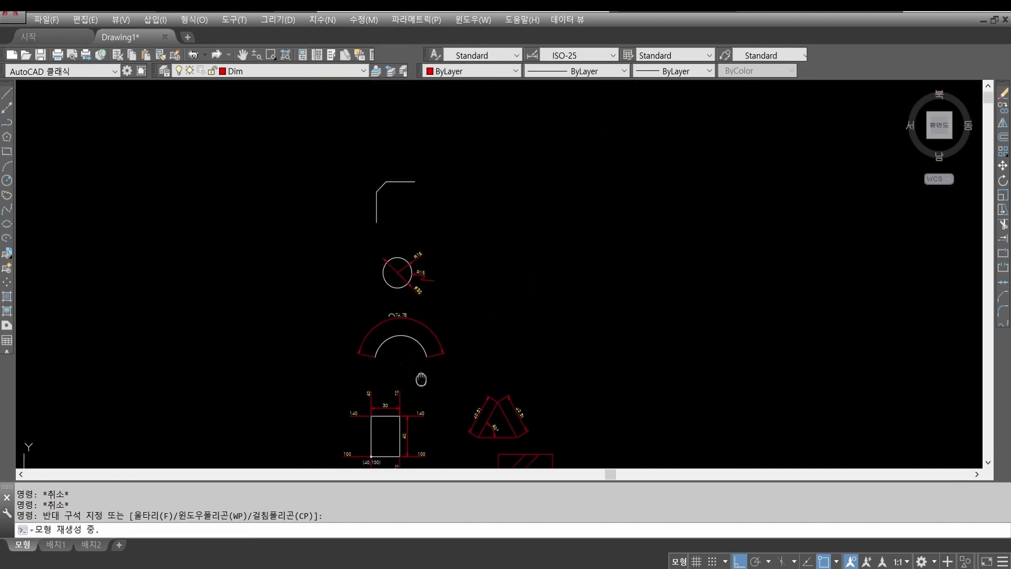
scroll(373, 232, "up", 5)
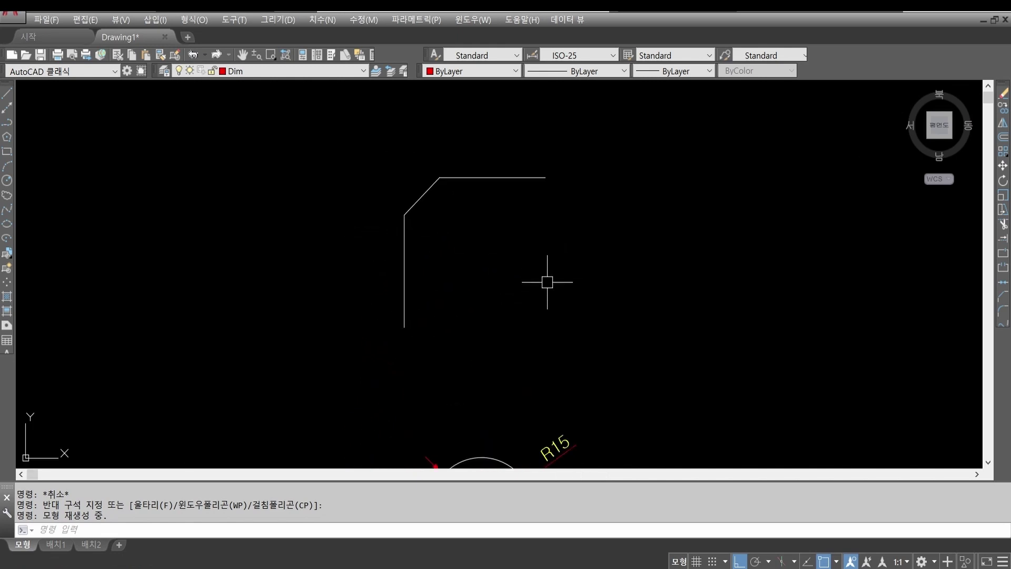
middle_click_drag(548, 279, 431, 274)
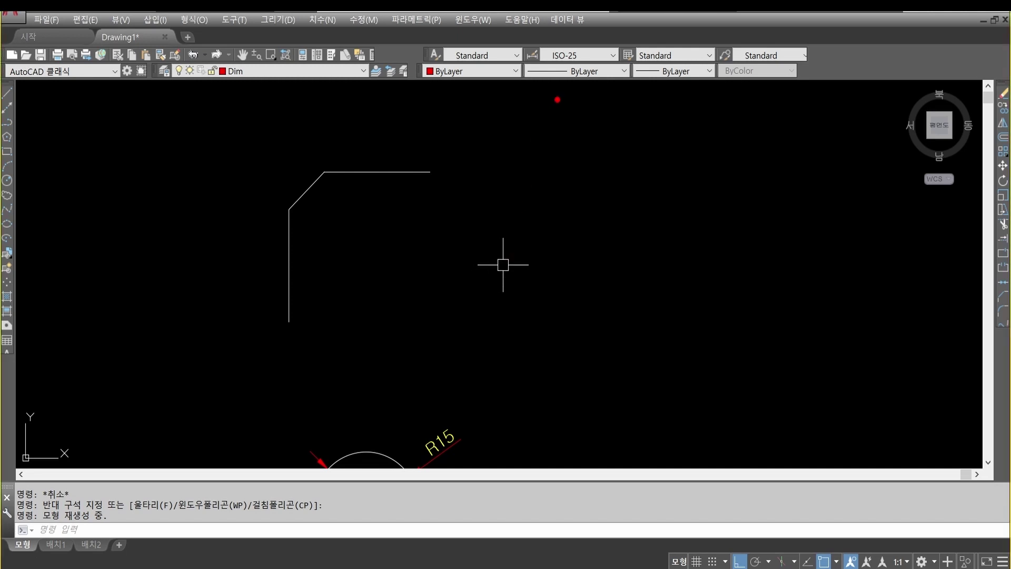
mouse_move(582, 86)
left_mouse_down()
mouse_move(543, 187)
mouse_move(587, 139)
mouse_move(618, 198)
left_mouse_up()
left_click_drag(619, 96, 630, 196)
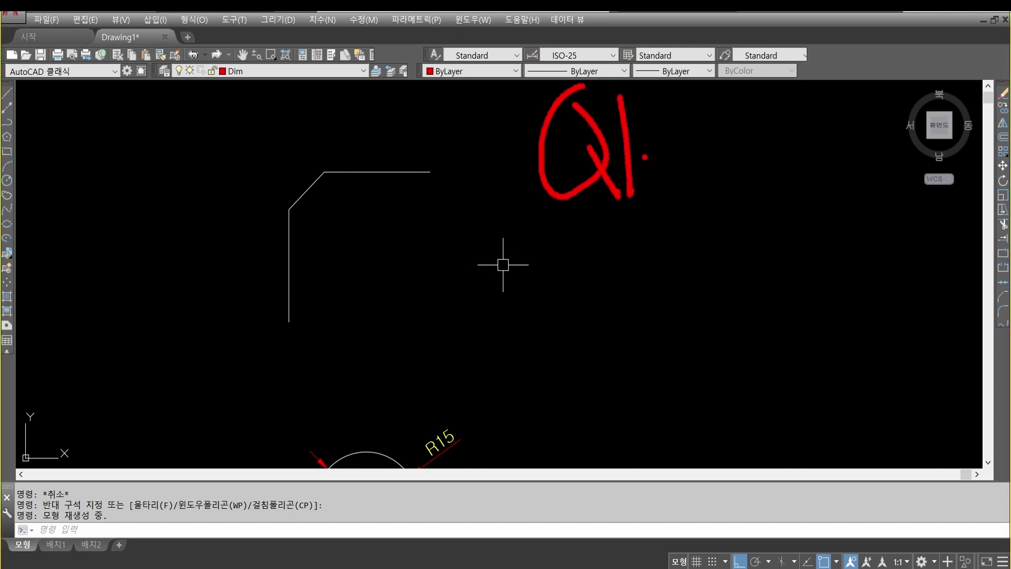
mouse_move(645, 158)
left_mouse_down()
mouse_move(687, 182)
mouse_move(761, 150)
left_mouse_up()
mouse_move(784, 87)
left_mouse_down()
mouse_move(793, 179)
mouse_move(862, 150)
left_mouse_up()
left_click_drag(526, 243, 900, 198)
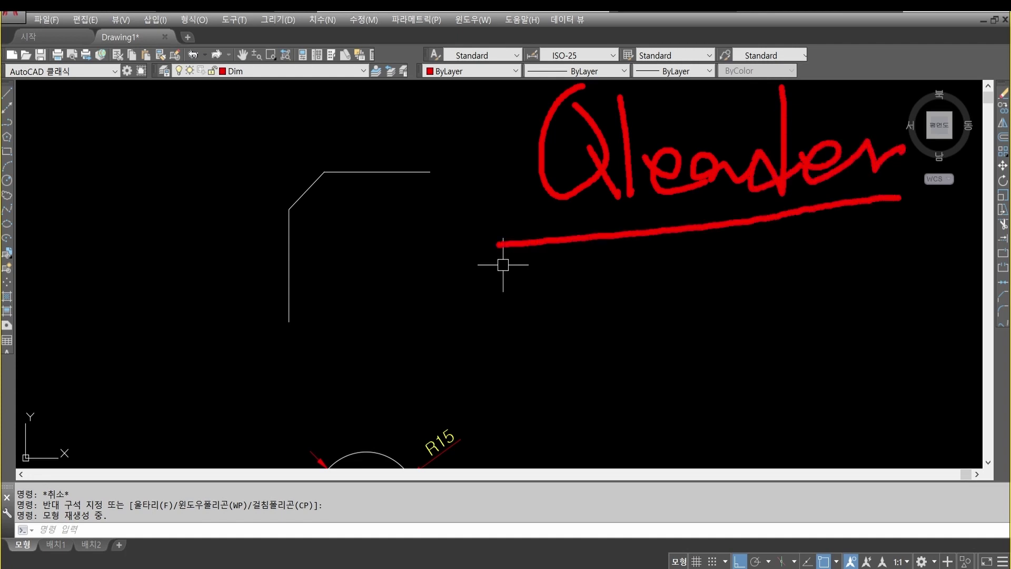
mouse_move(667, 266)
left_mouse_down()
mouse_move(682, 298)
mouse_move(715, 301)
left_mouse_up()
left_click_drag(725, 284, 731, 309)
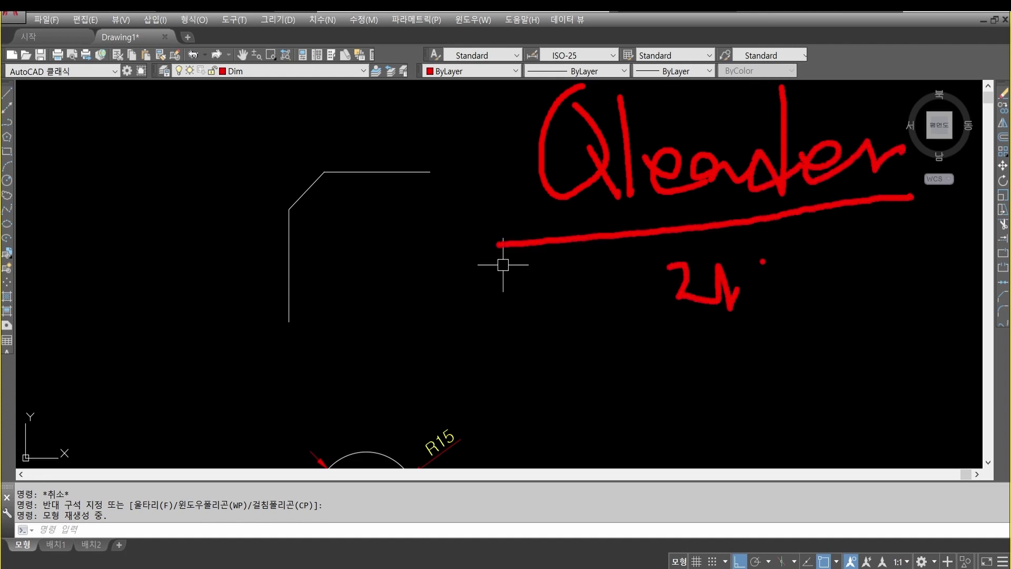
left_click_drag(783, 243, 813, 283)
left_click_drag(816, 236, 831, 287)
mouse_move(855, 266)
left_mouse_down()
mouse_move(886, 228)
mouse_move(906, 249)
left_mouse_up()
left_click_drag(918, 231, 912, 312)
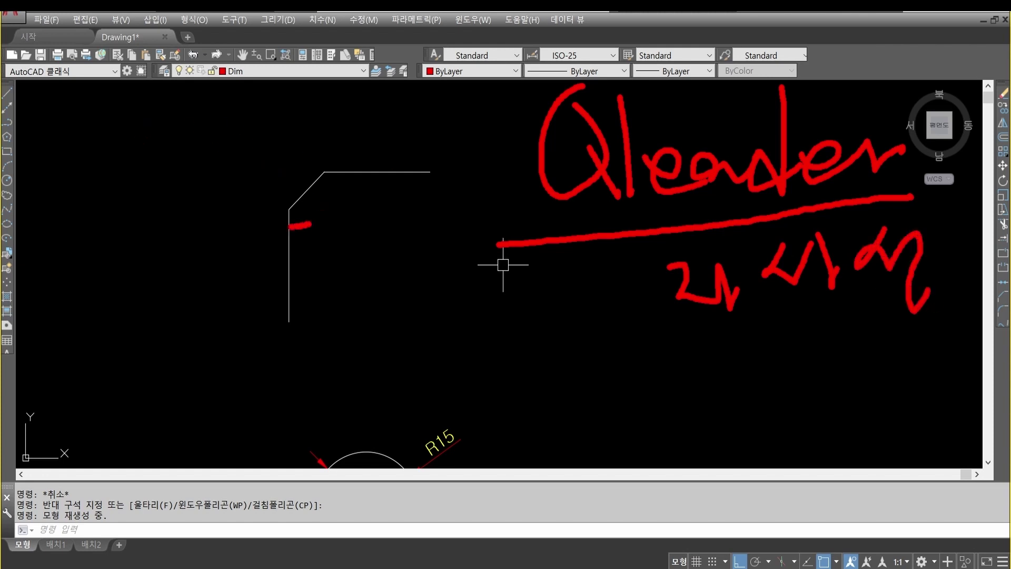
mouse_move(289, 226)
left_mouse_down()
mouse_move(348, 150)
mouse_move(303, 242)
left_mouse_up()
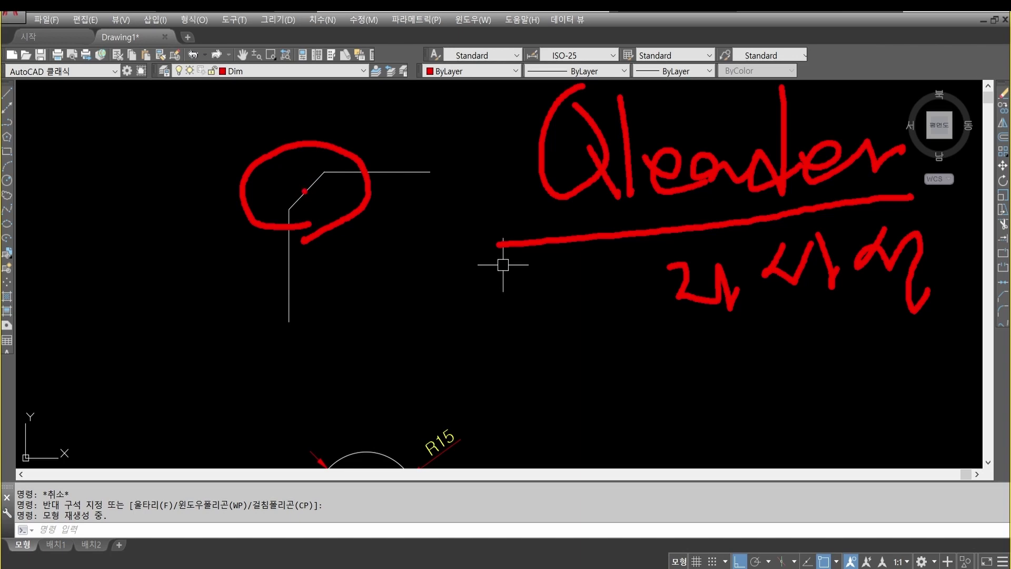
mouse_move(305, 191)
left_mouse_down()
mouse_move(255, 126)
mouse_move(179, 124)
left_mouse_up()
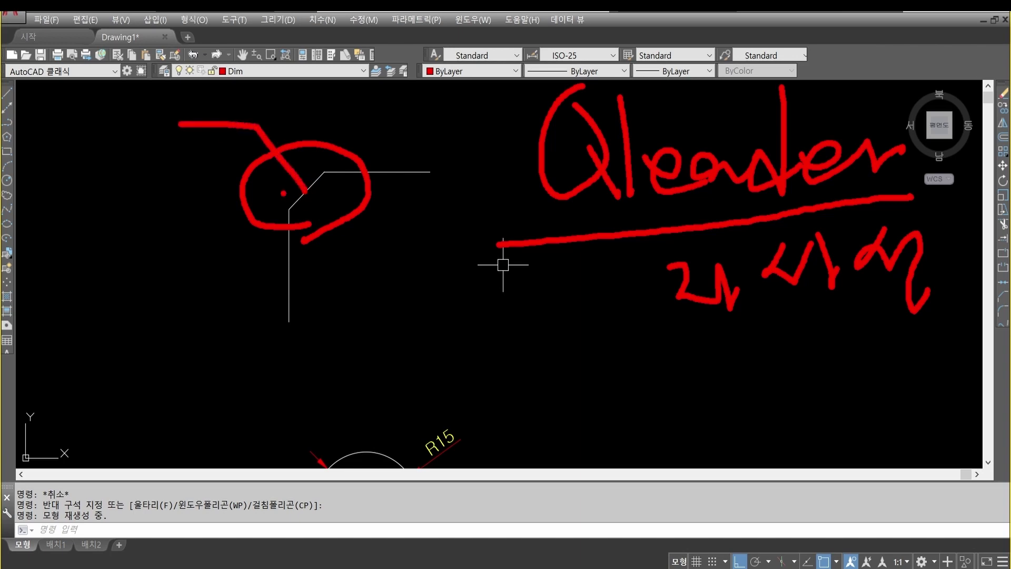
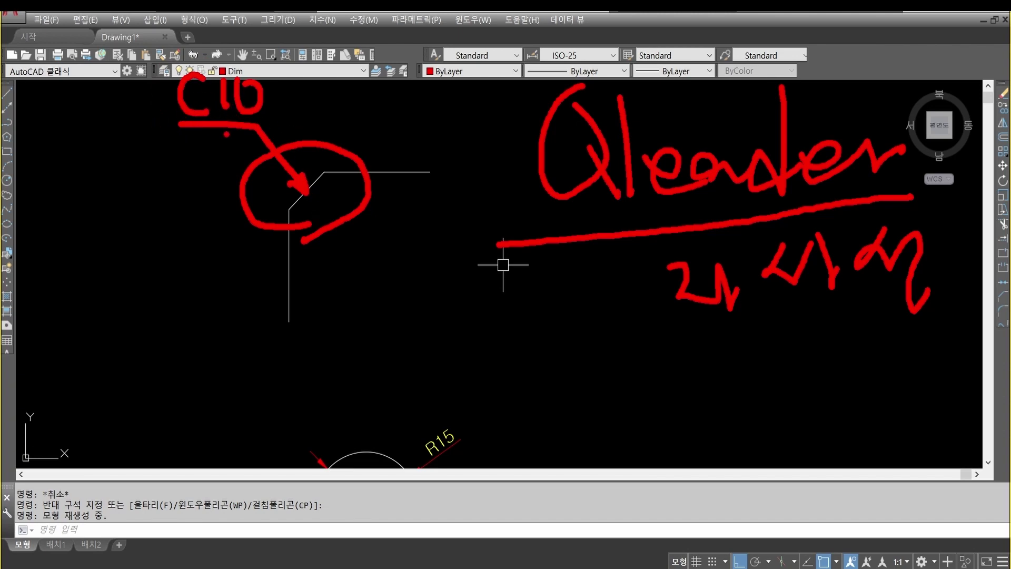
key("Escape")
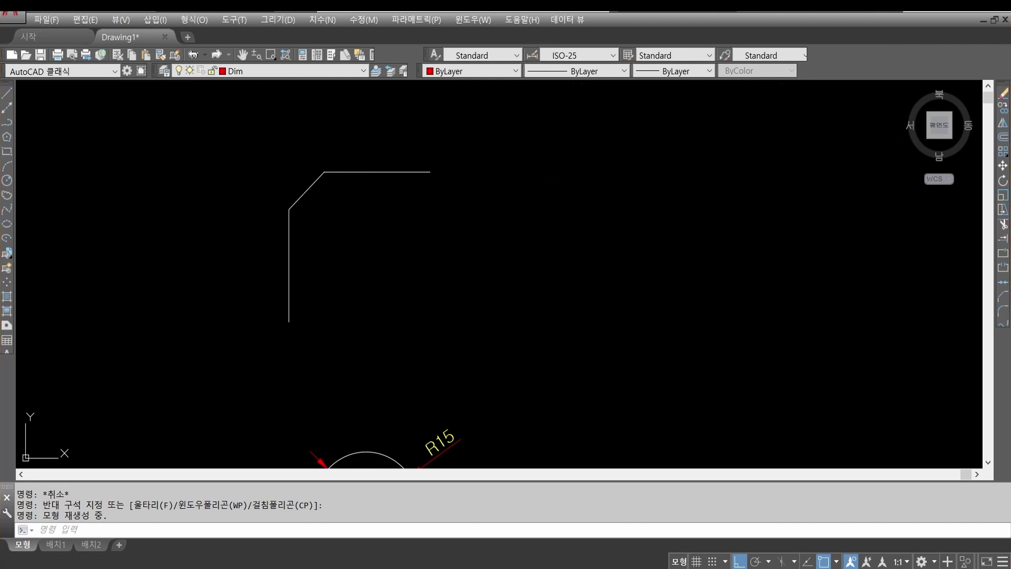
key("Escape")
key("Escape")
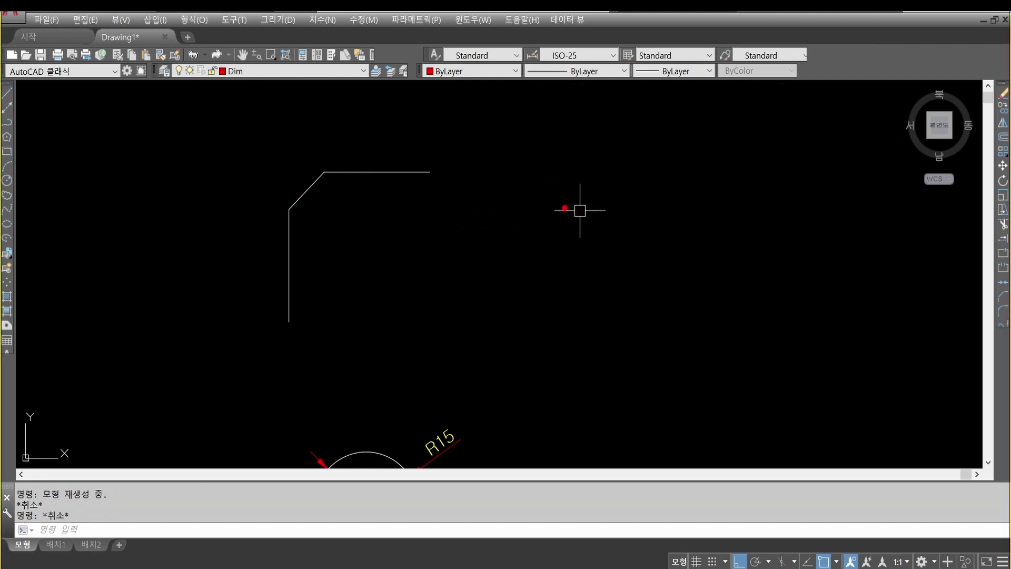
mouse_move(638, 149)
left_mouse_down()
mouse_move(652, 243)
mouse_move(741, 243)
left_mouse_up()
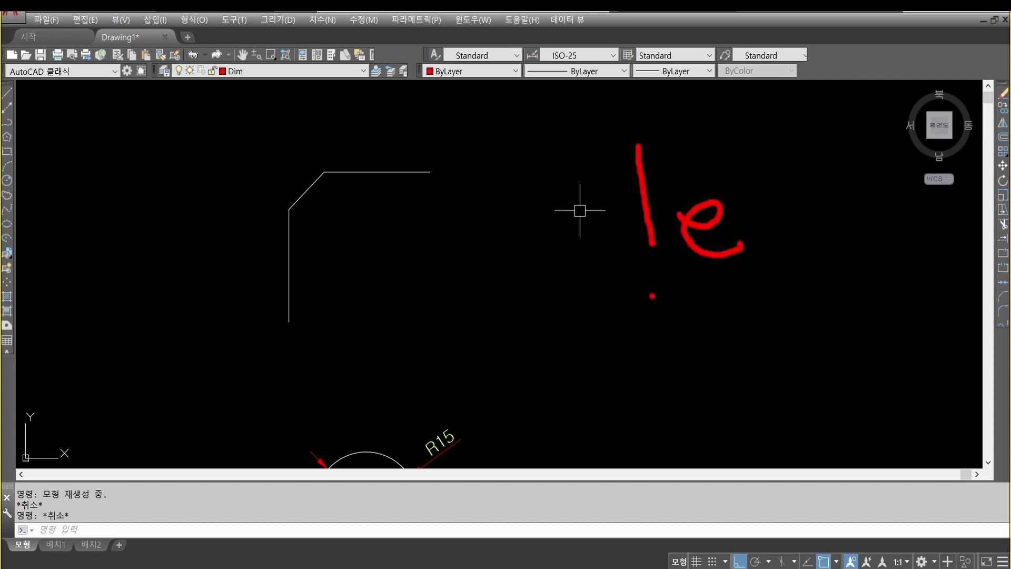
left_click_drag(612, 281, 660, 355)
mouse_move(697, 262)
left_mouse_down()
mouse_move(717, 332)
mouse_move(740, 327)
left_mouse_up()
left_click_drag(686, 300, 745, 299)
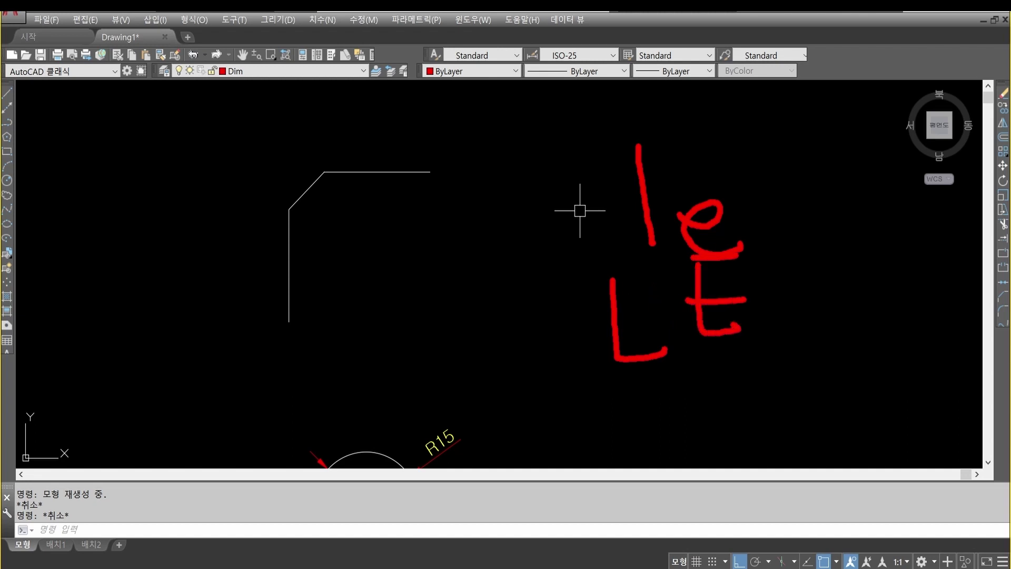
mouse_move(719, 402)
left_mouse_down()
mouse_move(750, 329)
mouse_move(695, 362)
left_mouse_up()
left_click(746, 351)
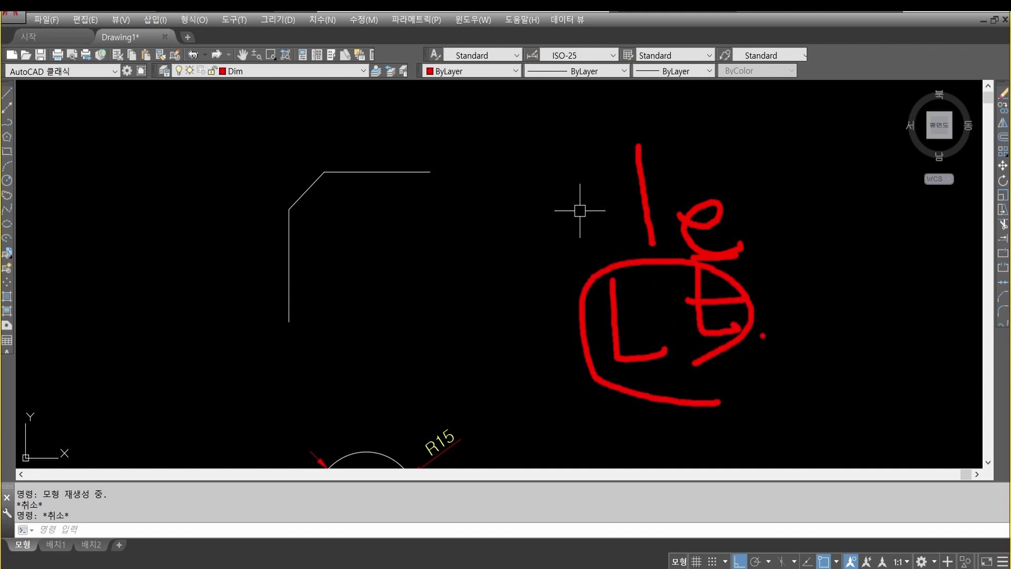
key("Escape")
key("Escape")
key("Escape")
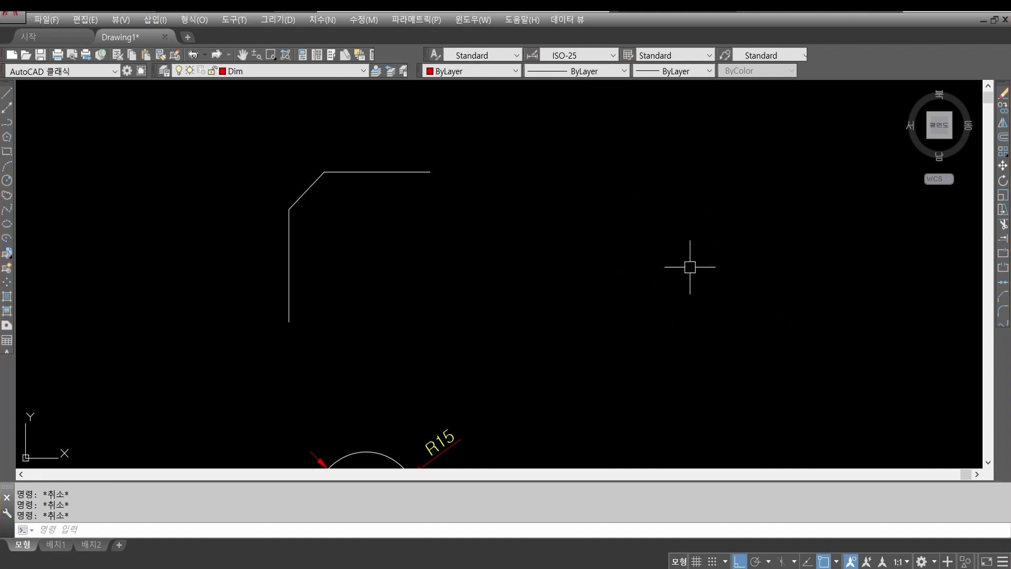
Start a quick leader and open the multiline text attachment options in its leader settings.
type("LE")
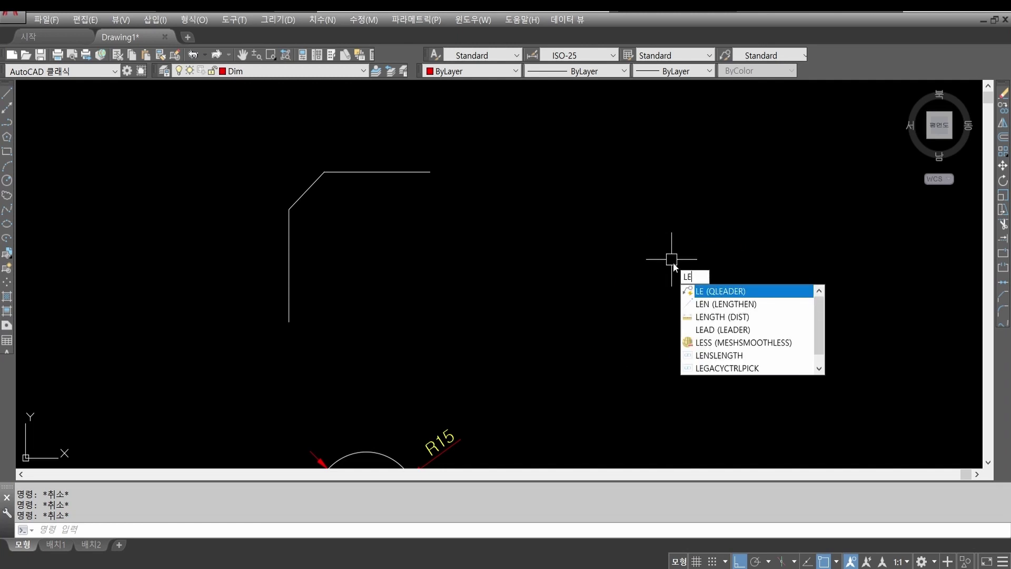
key("Return")
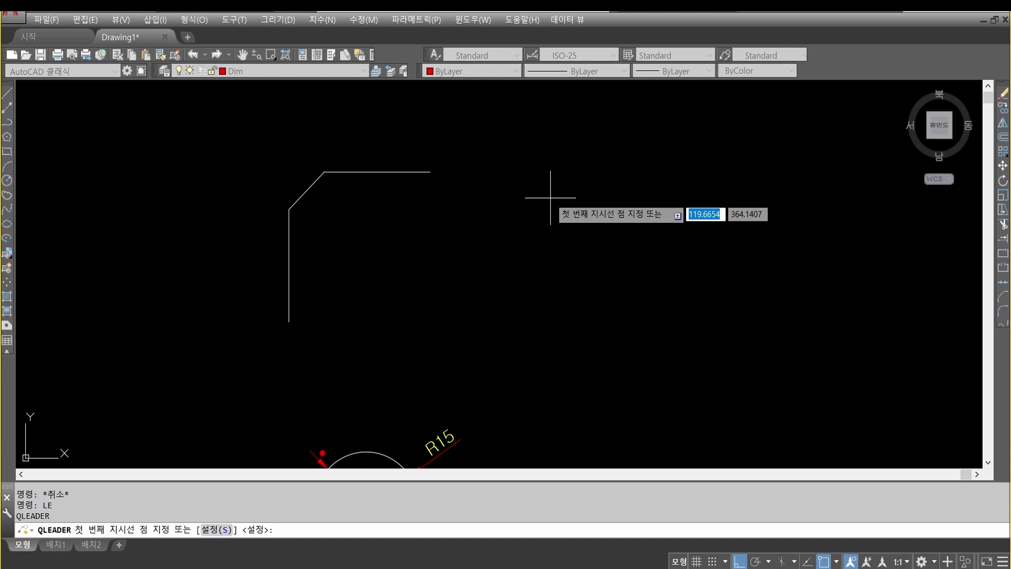
mouse_move(310, 552)
left_mouse_down()
mouse_move(108, 476)
mouse_move(271, 547)
mouse_move(238, 514)
left_mouse_up()
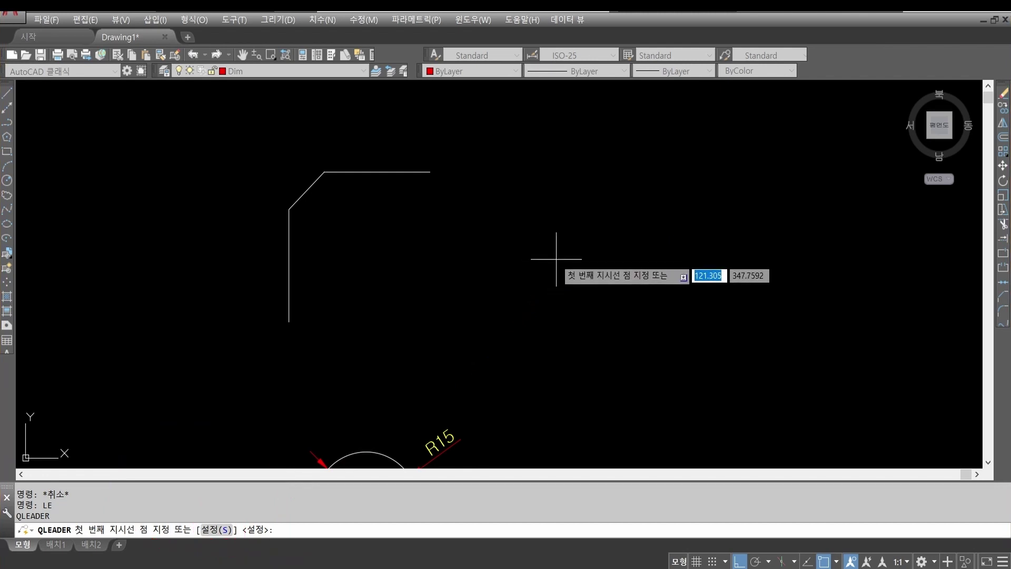
type("s")
key("Return")
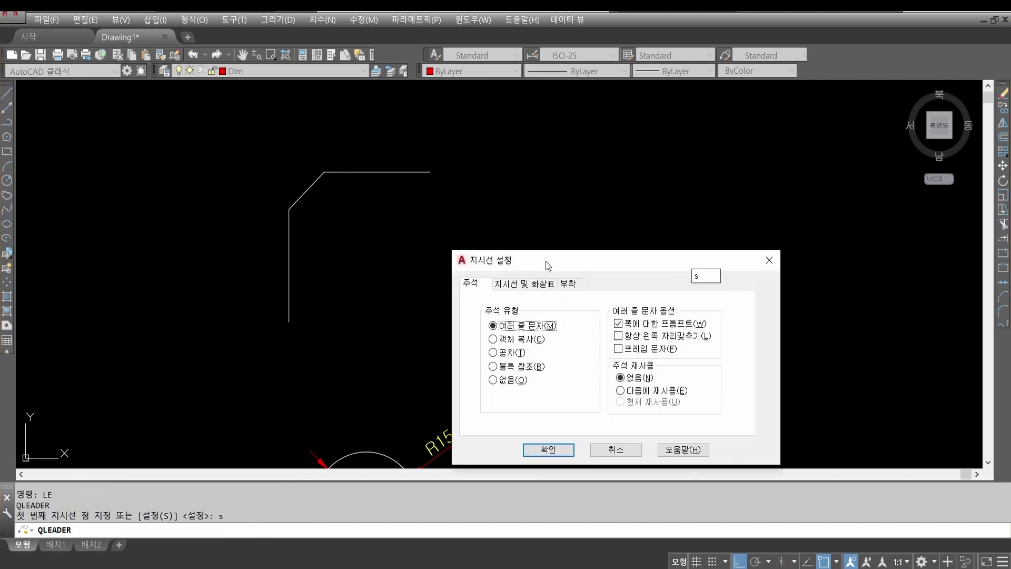
left_click_drag(554, 266, 552, 109)
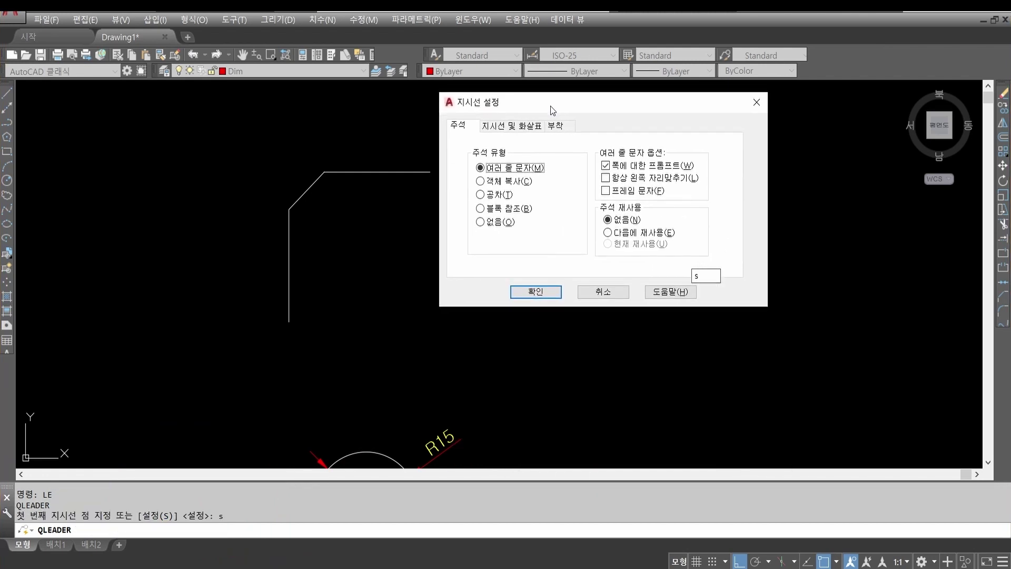
left_click(508, 125)
left_click(573, 126)
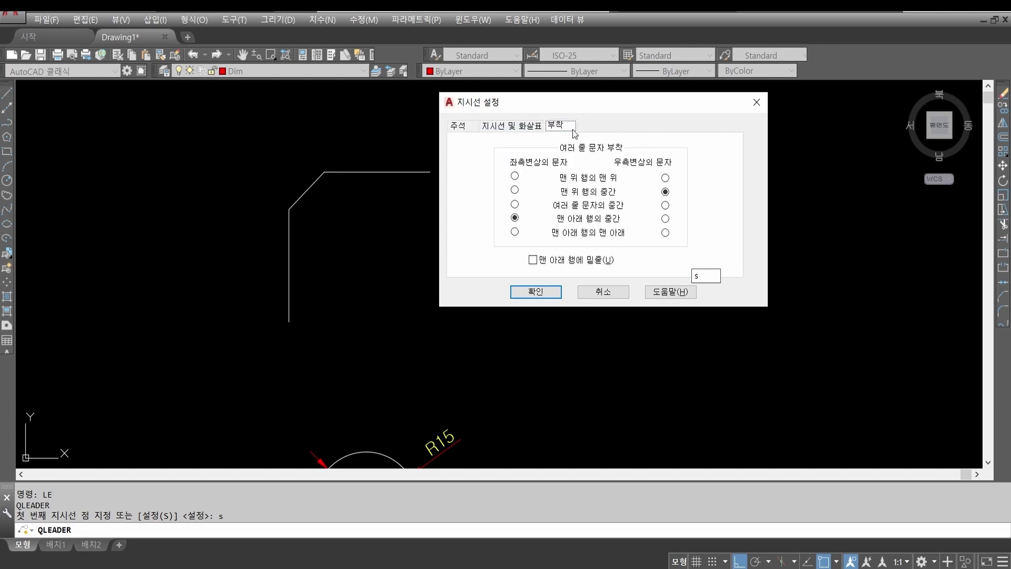
left_click_drag(526, 268, 615, 272)
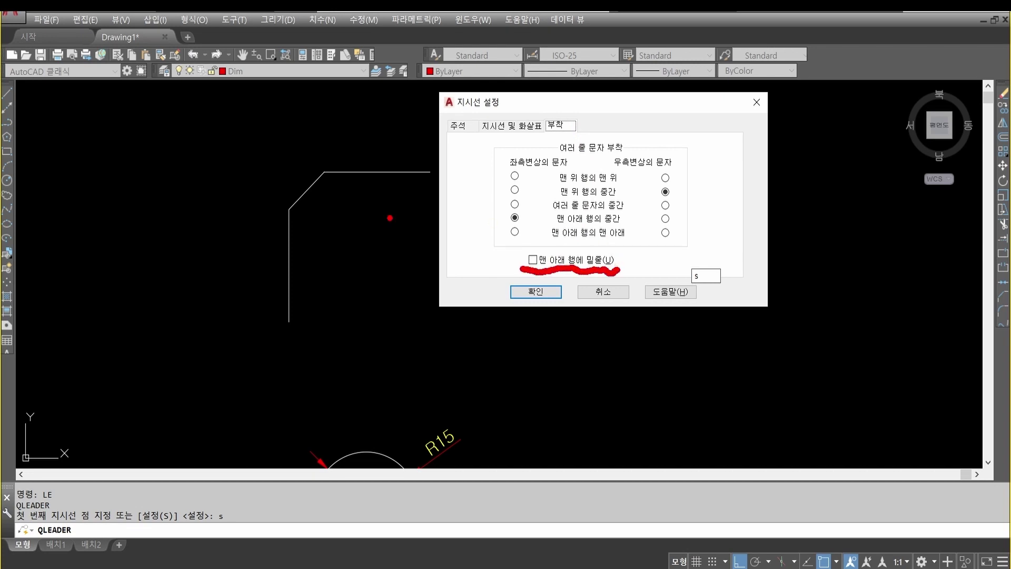
mouse_move(238, 262)
left_mouse_down()
mouse_move(198, 186)
mouse_move(85, 185)
left_mouse_up()
left_click_drag(127, 134, 125, 172)
mouse_move(151, 136)
left_mouse_down()
mouse_move(146, 147)
mouse_move(168, 133)
mouse_move(153, 142)
mouse_move(211, 188)
mouse_move(93, 191)
left_mouse_up()
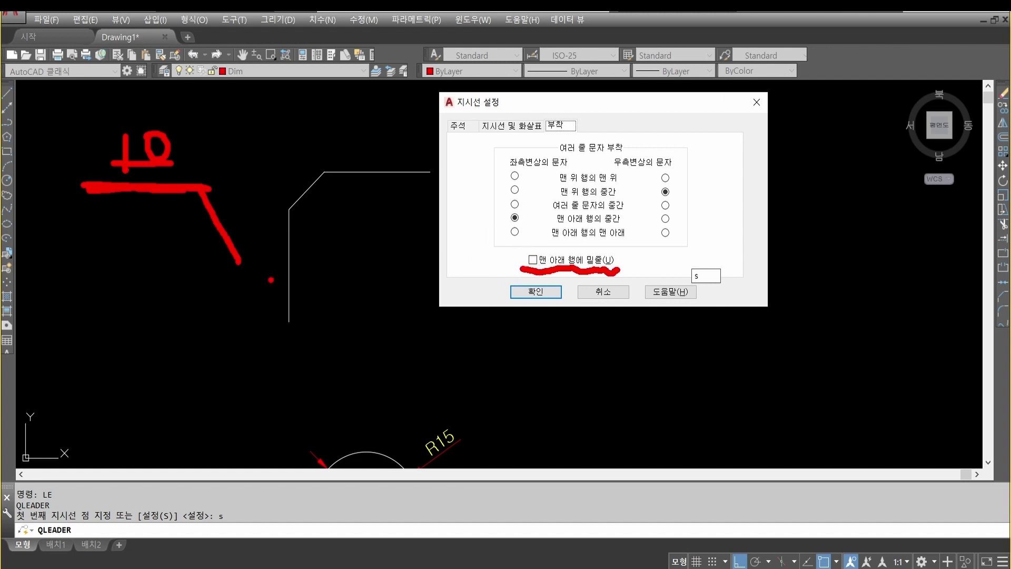
mouse_move(222, 351)
left_mouse_down()
mouse_move(193, 293)
mouse_move(146, 291)
left_mouse_up()
left_click_drag(77, 268, 80, 298)
mouse_move(121, 268)
left_mouse_down()
mouse_move(109, 293)
mouse_move(125, 269)
mouse_move(81, 308)
left_mouse_up()
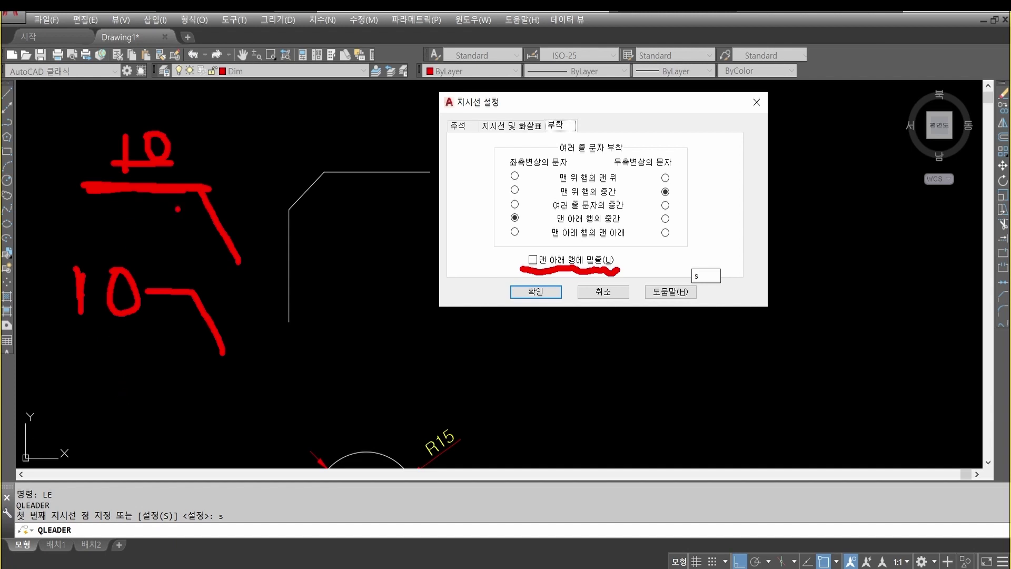
mouse_move(227, 218)
left_mouse_down()
mouse_move(153, 103)
mouse_move(206, 245)
left_mouse_up()
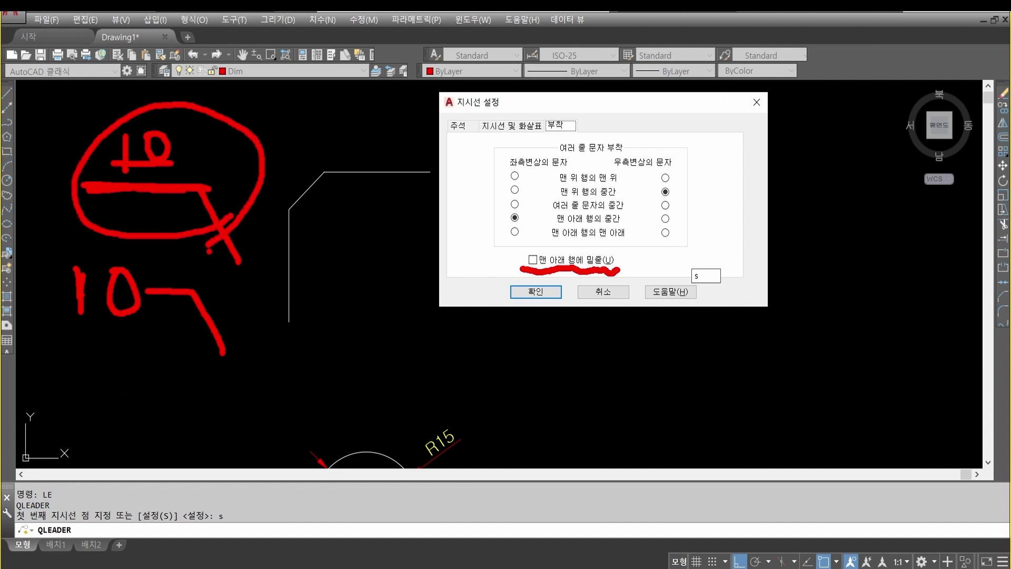
key("Escape")
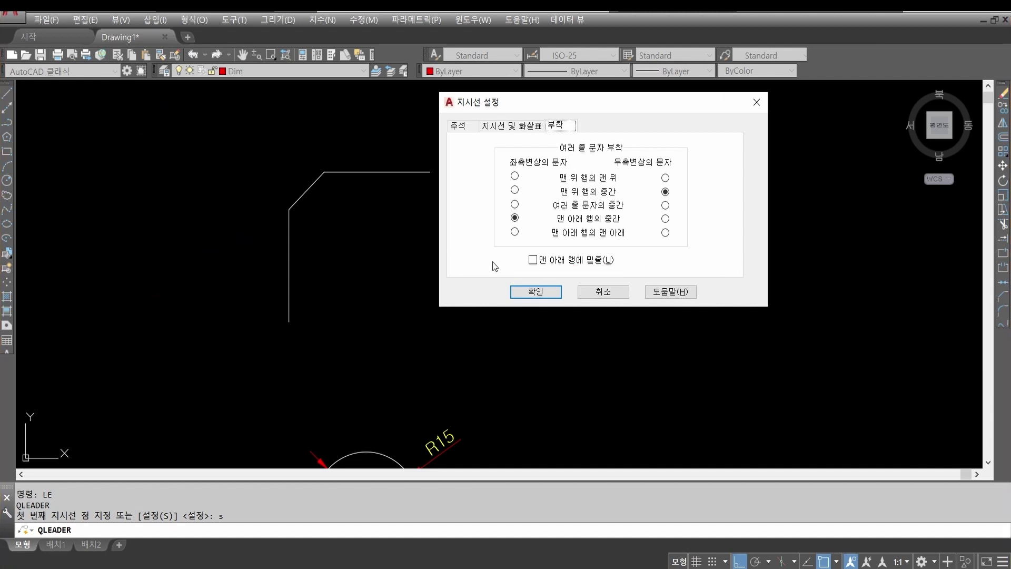
Enable underlining of the bottom line for the leader text and accept the leader settings.
left_click(540, 263)
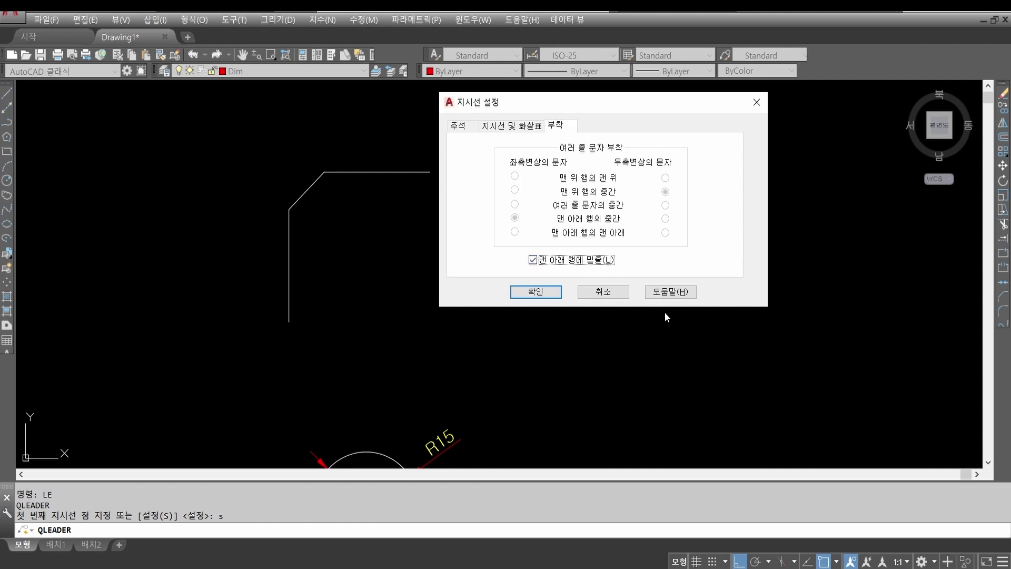
left_click(558, 294)
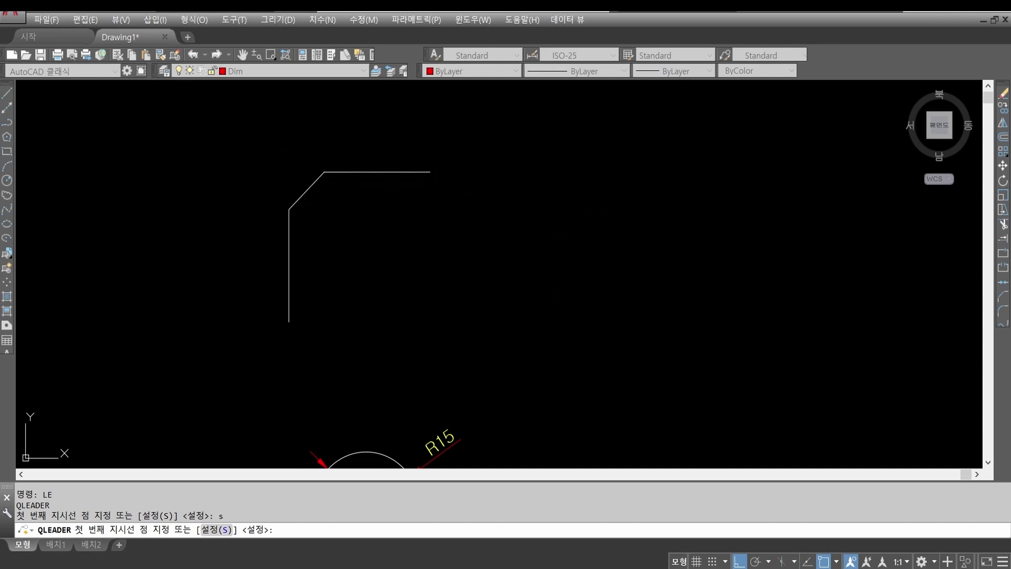
Draw the quick leader from the middle of the chamfer up to a short horizontal landing with the text C10, using Ortho only for the landing.
left_click(306, 190)
key("F8")
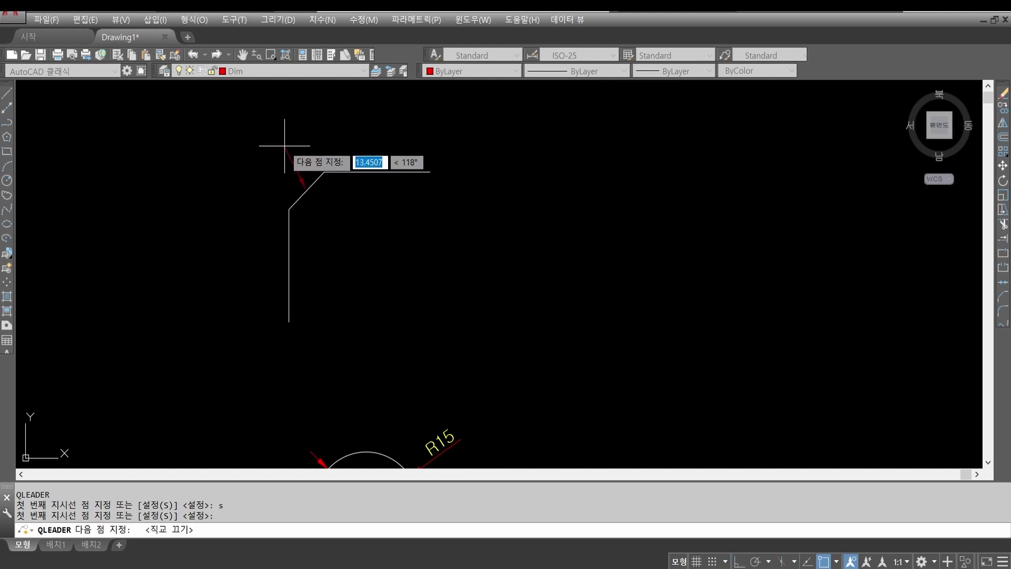
middle_click_drag(279, 153, 356, 219)
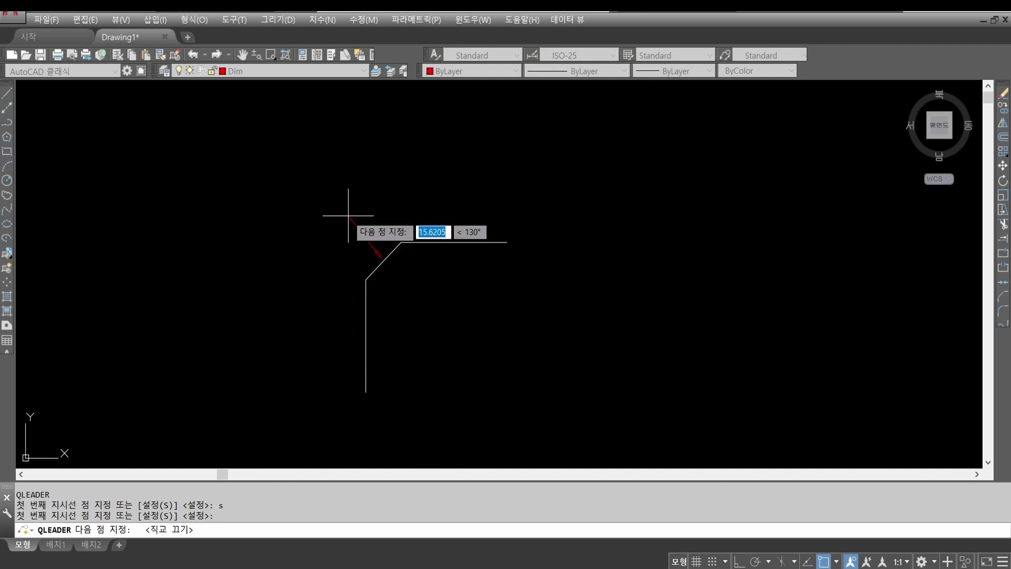
left_click(740, 562)
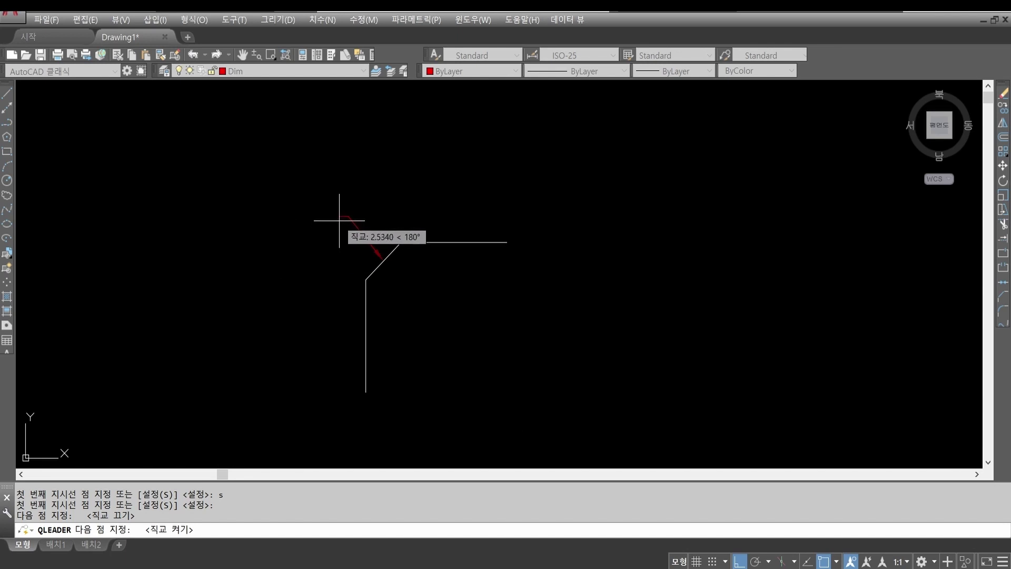
left_click(339, 216)
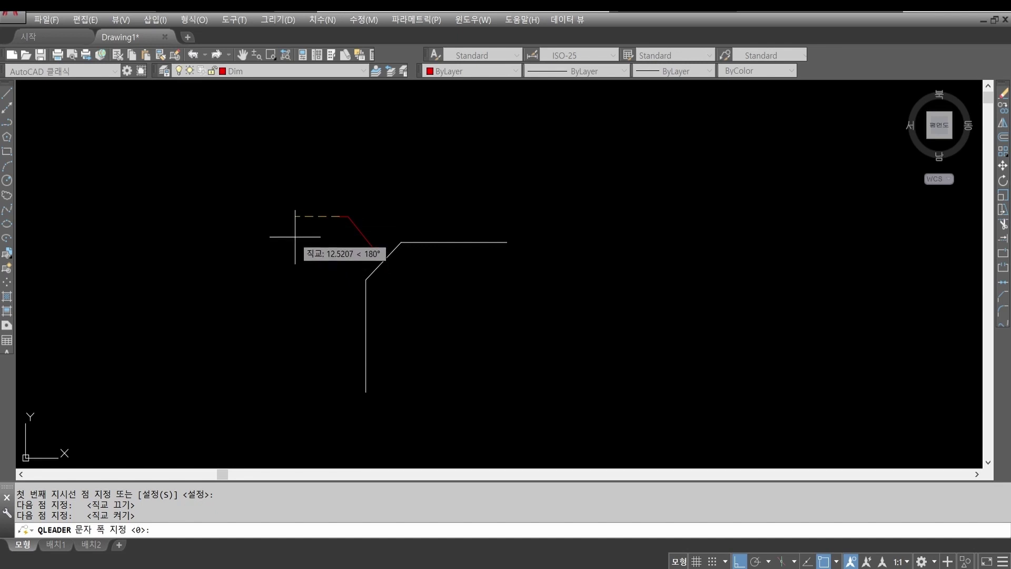
key("Return")
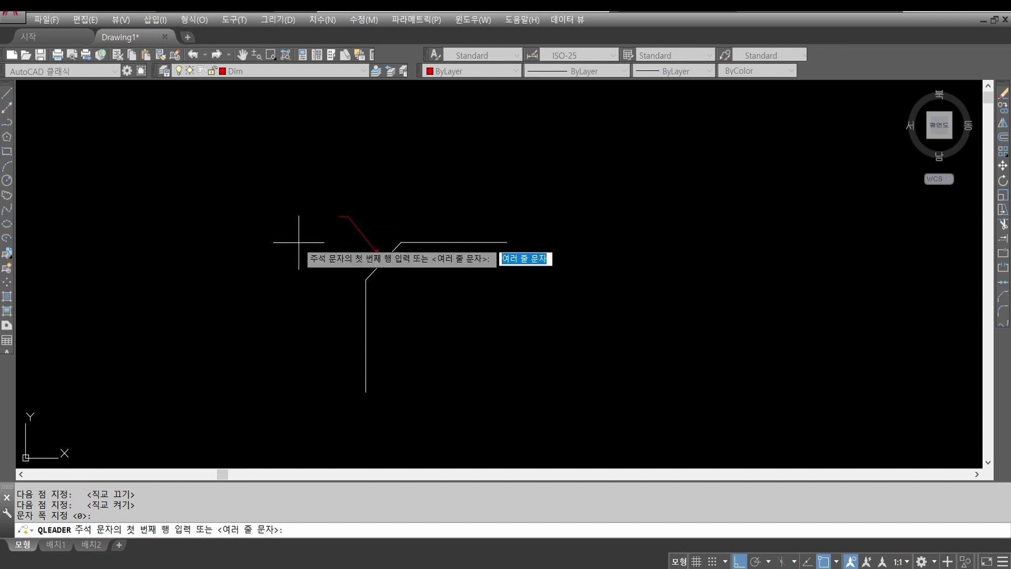
key("Return")
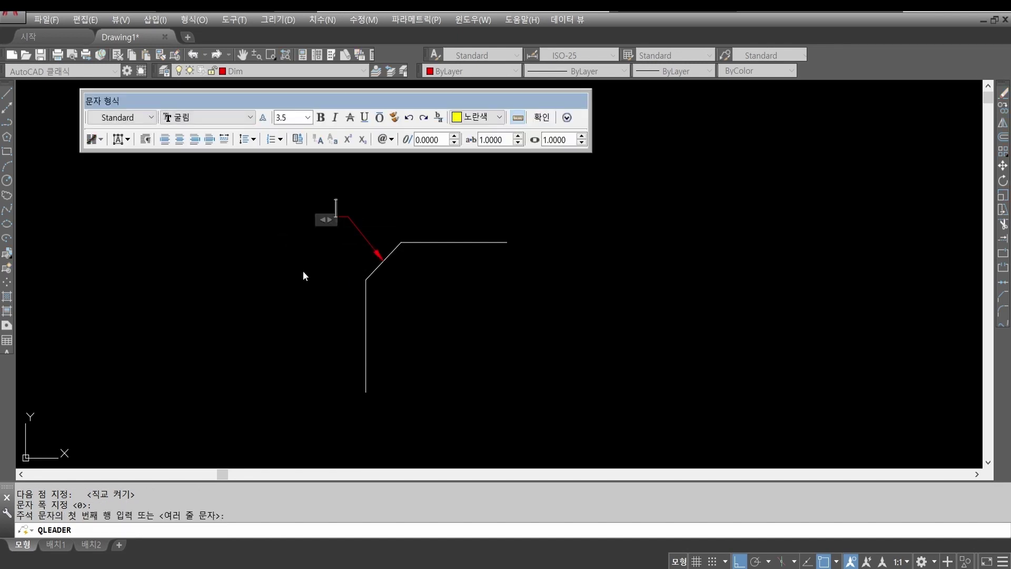
type("C10")
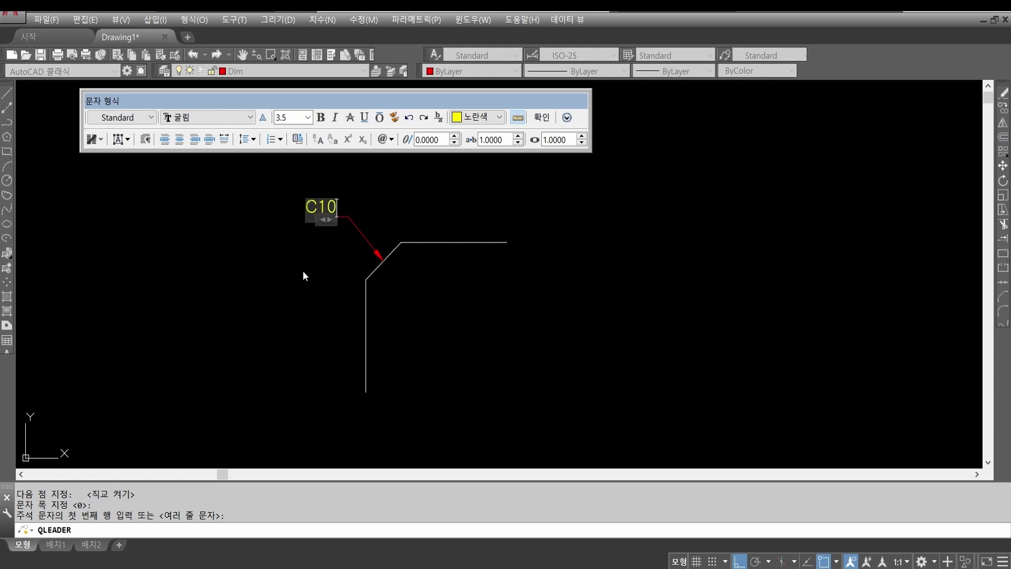
left_click(541, 117)
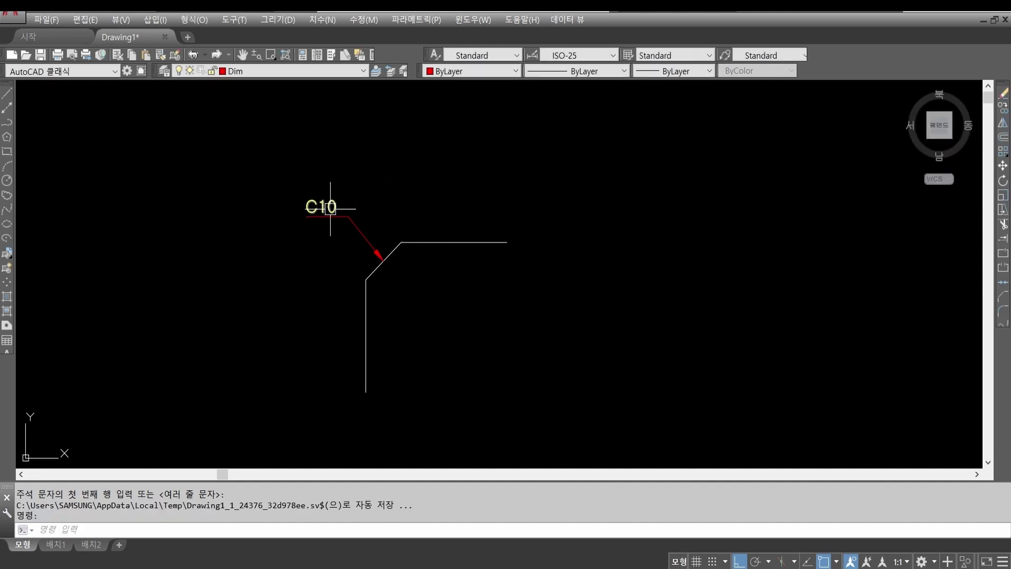
Start another quick leader and set its annotation type to Tolerance in the leader settings.
scroll(331, 211, "up", 4)
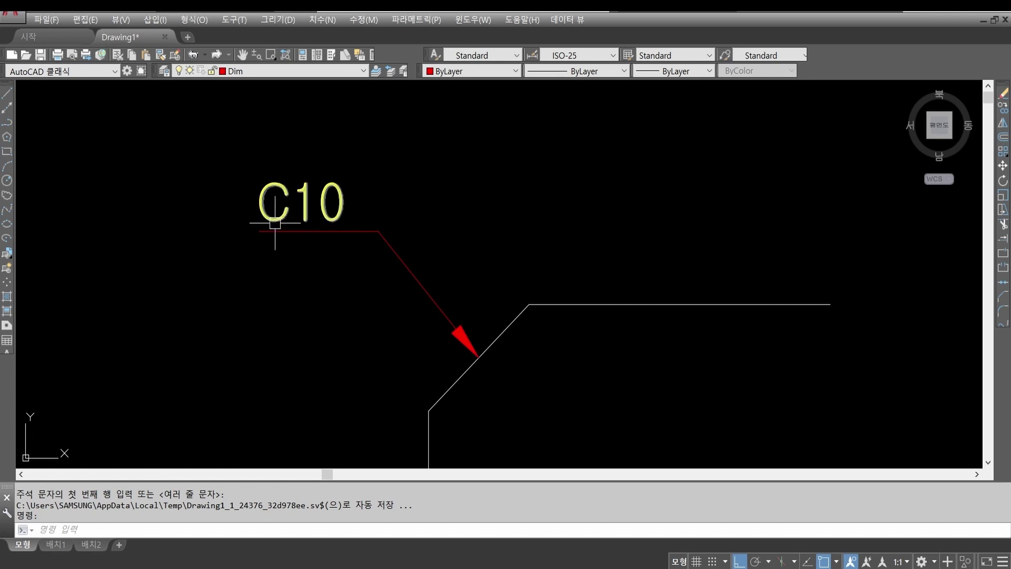
scroll(307, 205, "down", 3)
scroll(307, 205, "down", 3)
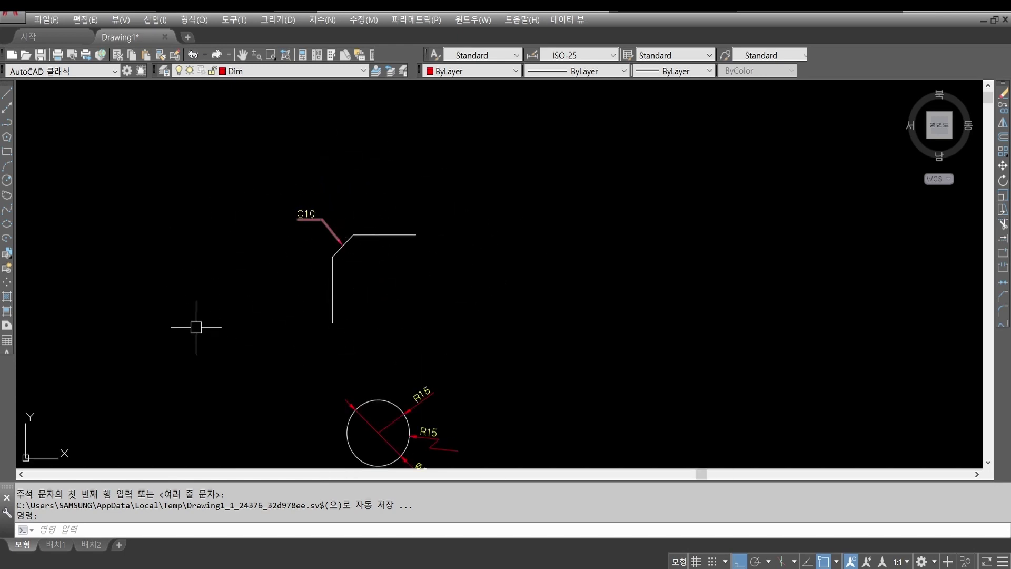
middle_click_drag(447, 314, 377, 313)
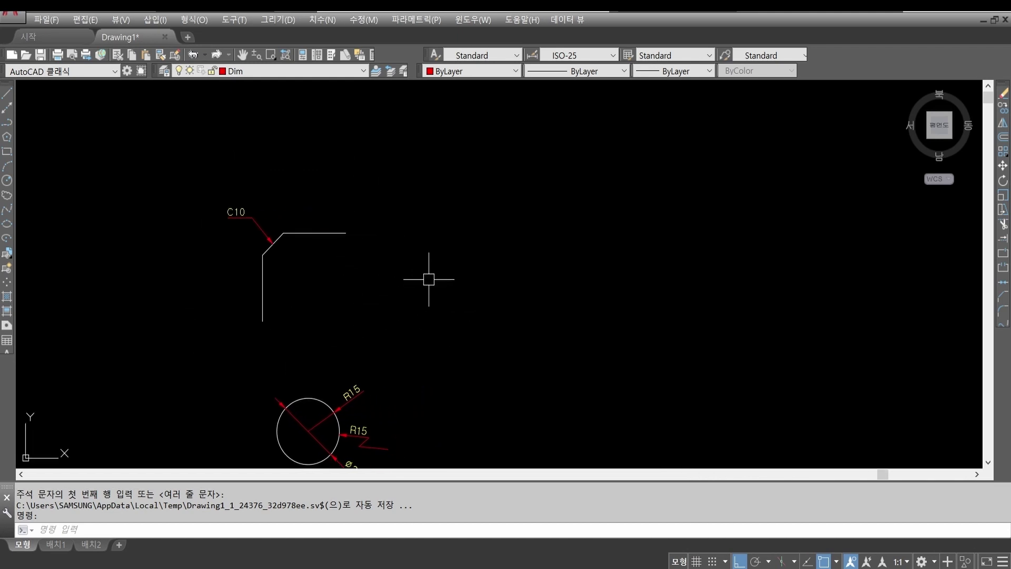
type("LE")
key("Return")
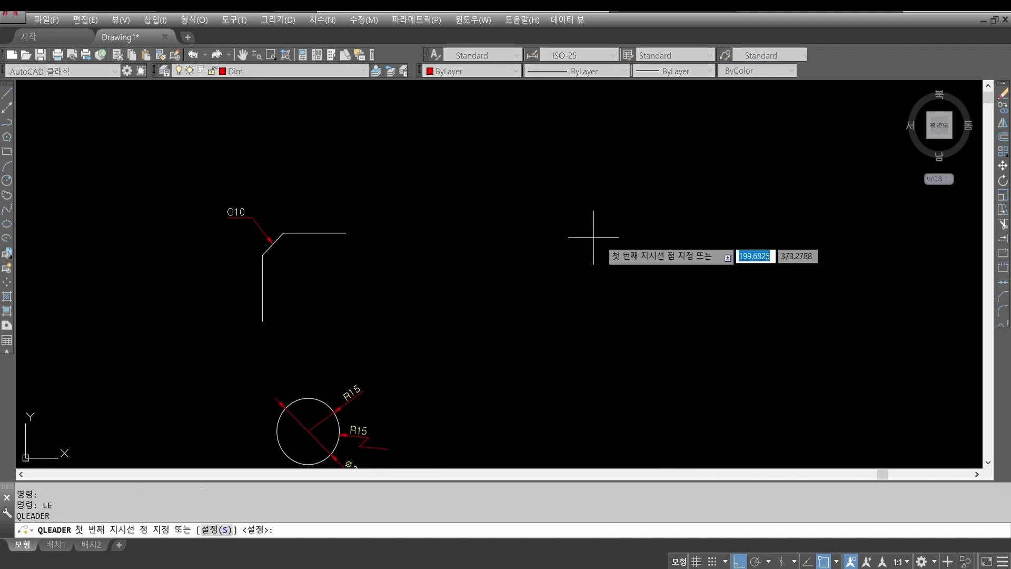
type("s")
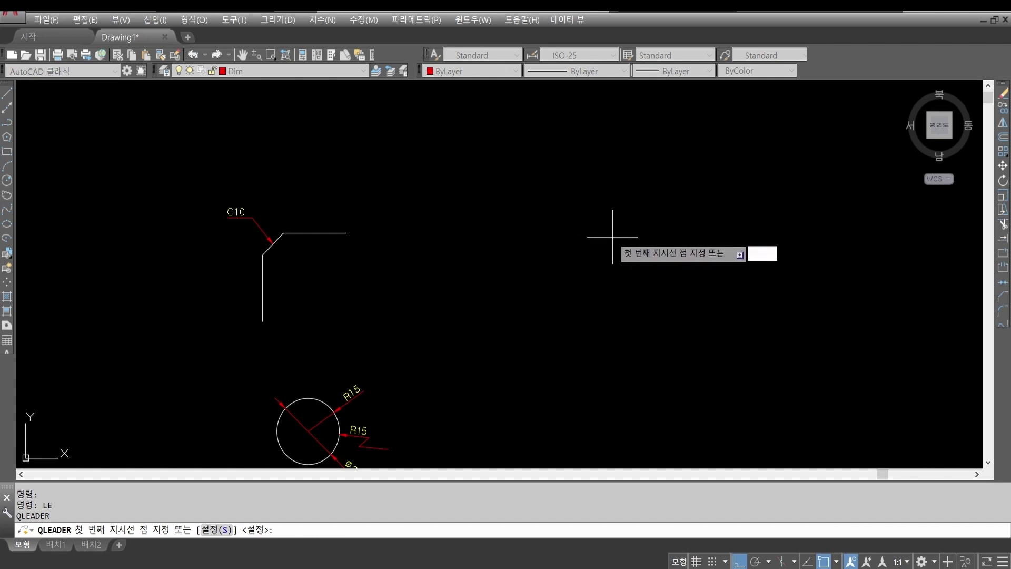
key("Return")
left_click(458, 126)
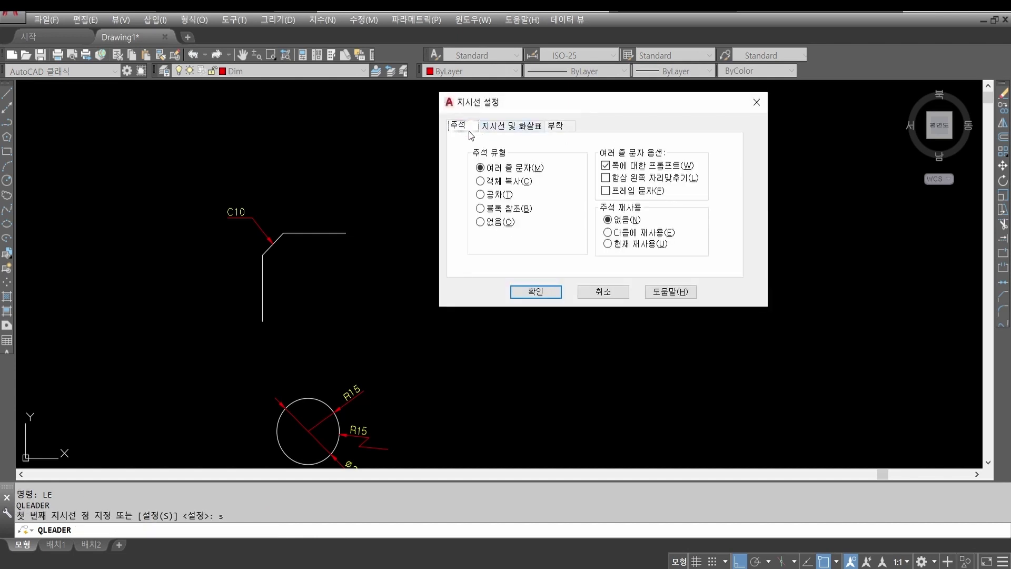
left_click(481, 195)
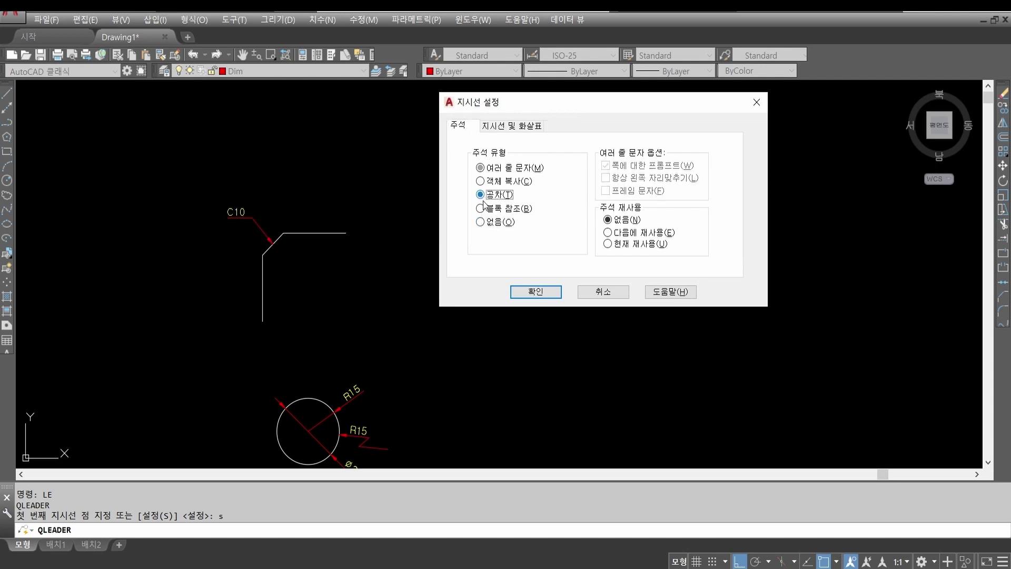
left_click(504, 130)
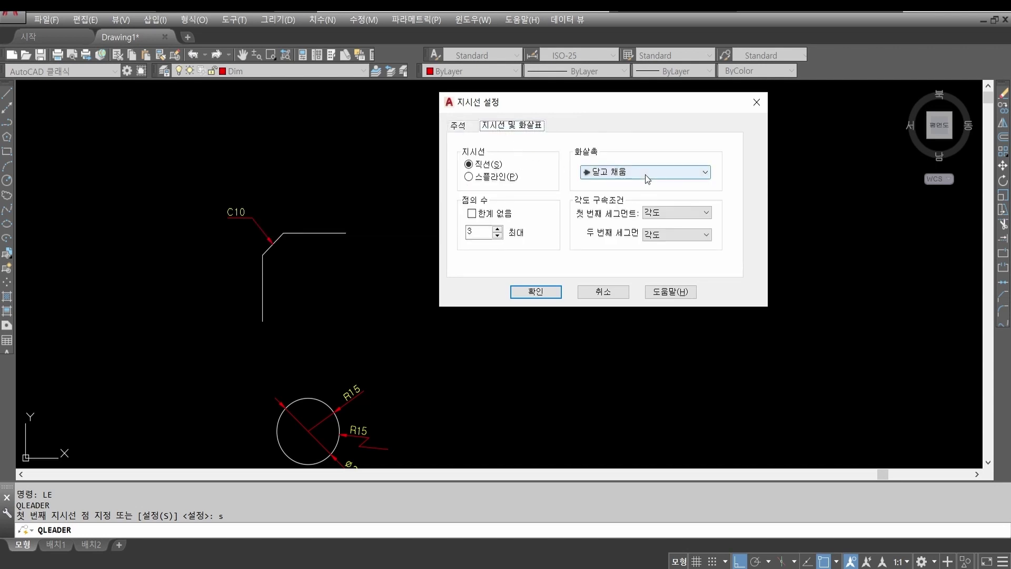
left_click(459, 127)
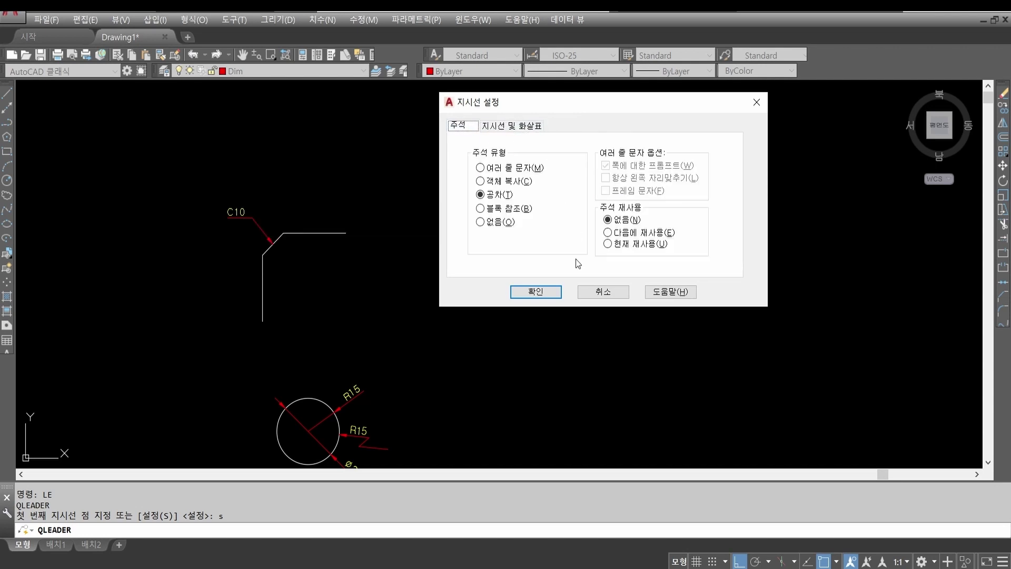
left_click(535, 292)
Place a leader with a vertical segment and horizontal landing beside the chamfered corner, then dismiss the geometric tolerance dialog without entering values.
left_click(414, 292)
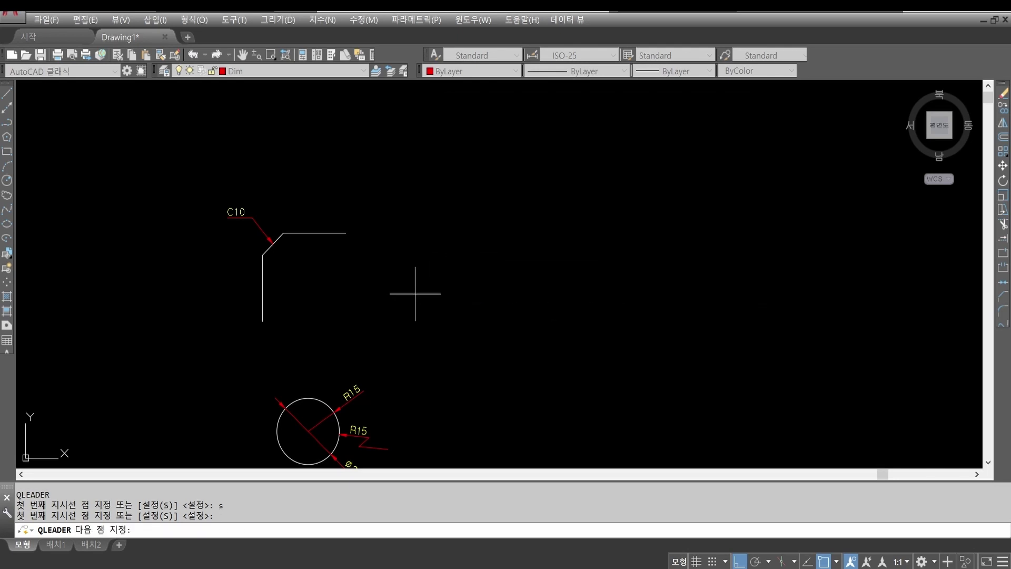
left_click(415, 234)
left_click(442, 233)
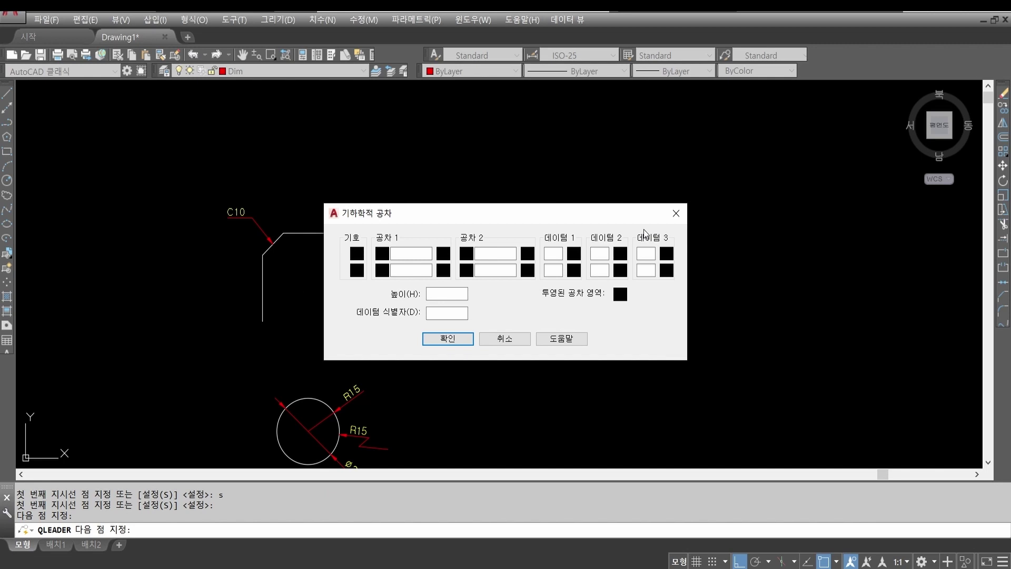
left_click(676, 212)
Erase the trial tolerance leader beside the chamfered corner.
type("e")
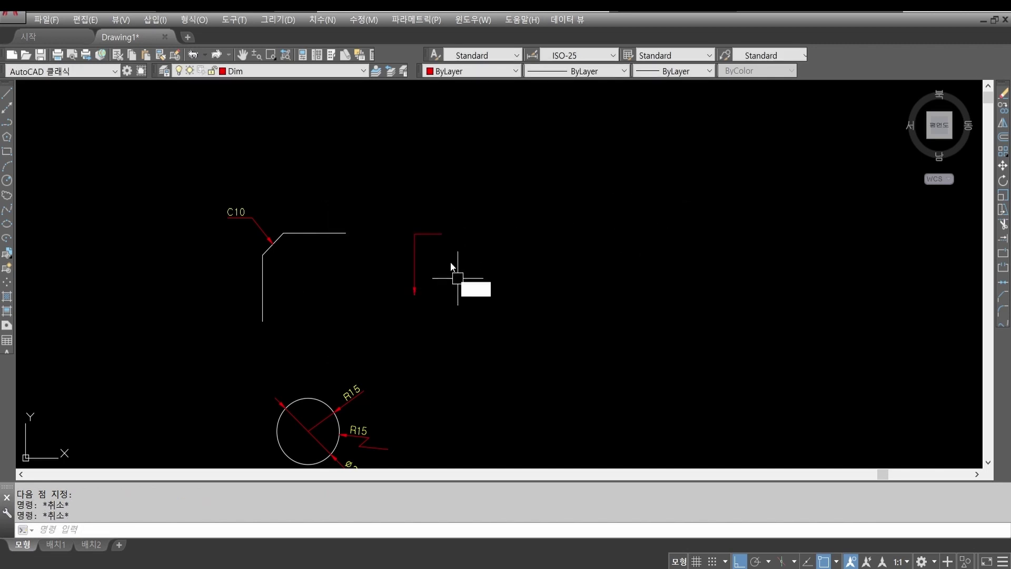
key("Return")
left_click(451, 255)
left_click(383, 203)
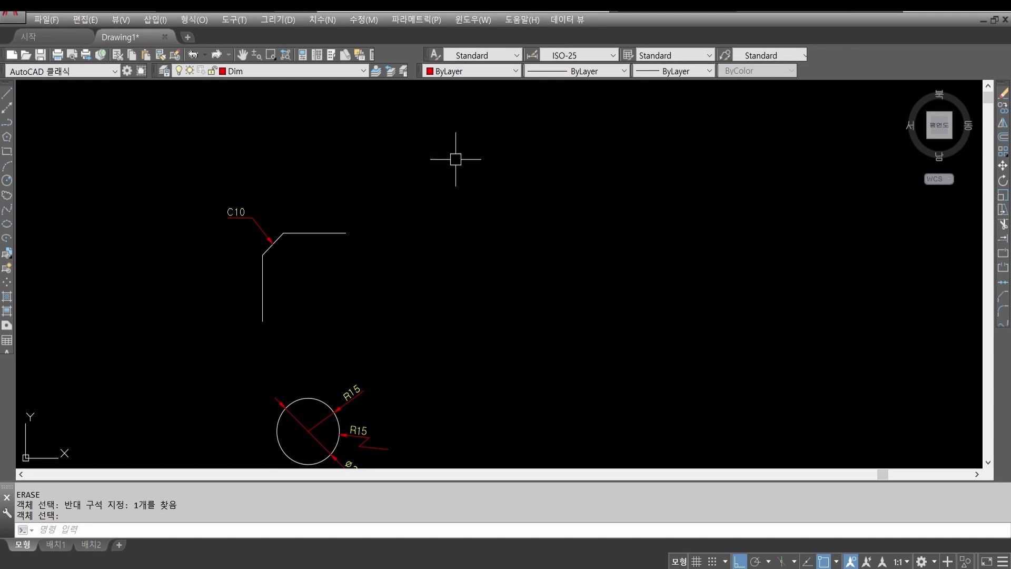
scroll(482, 172, "down", 5)
middle_click_drag(573, 305, 557, 295)
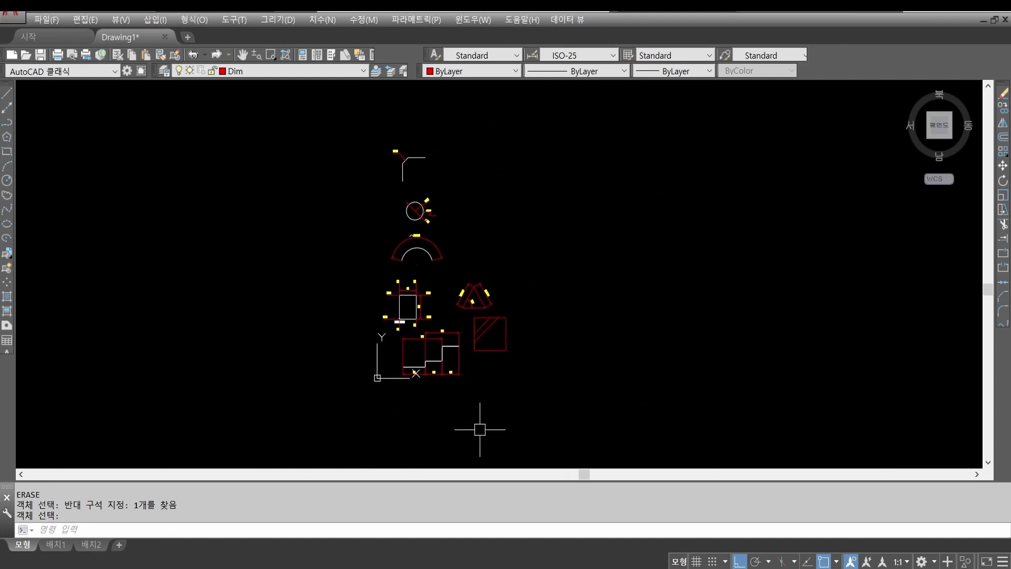
Erase all the sample shapes and dimensions in the drawing with one window selection.
key("Escape")
key("Escape")
key("Escape")
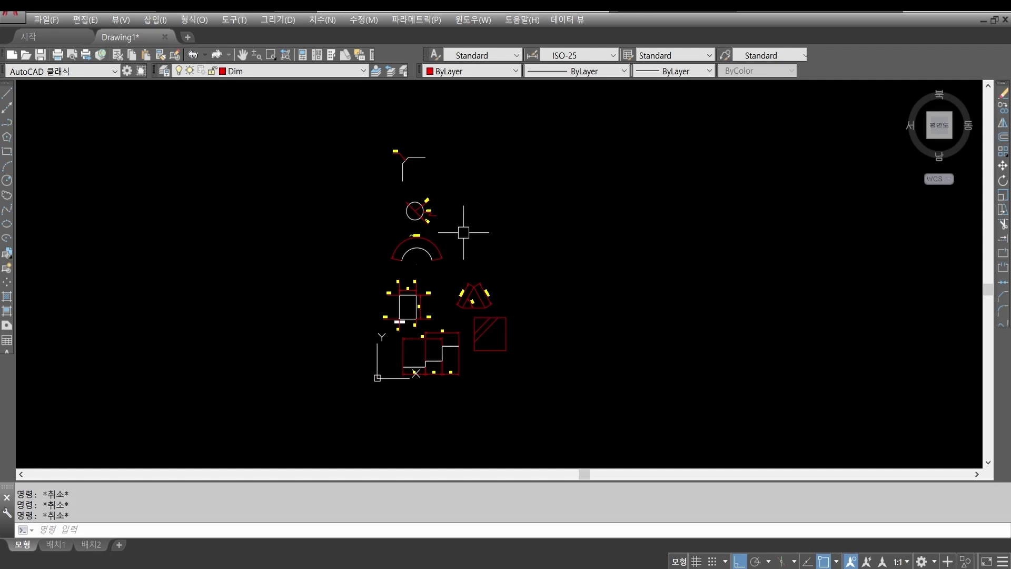
scroll(431, 233, "up", 1)
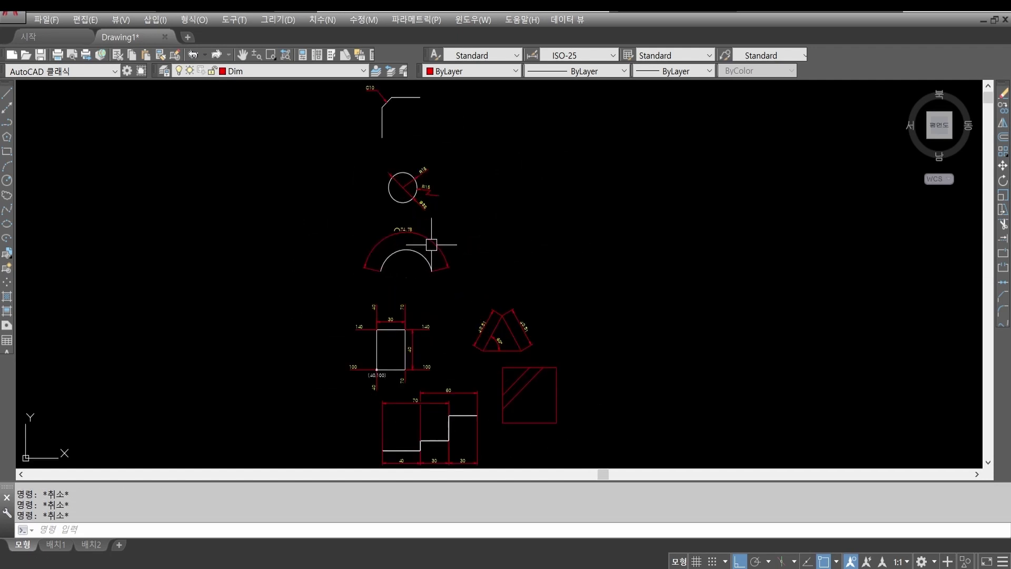
key("Return")
left_click(327, 107)
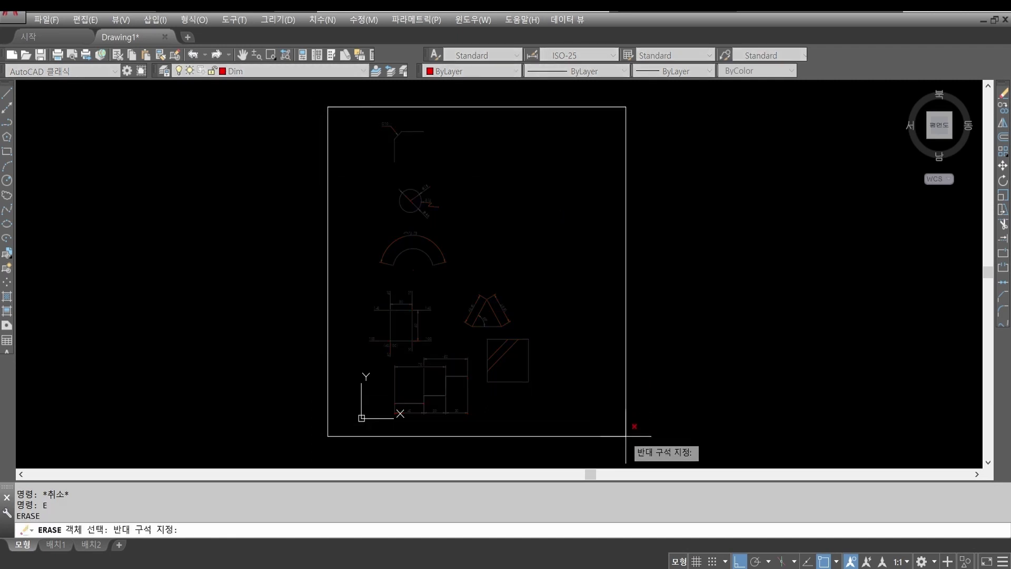
left_click(627, 427)
key("Return")
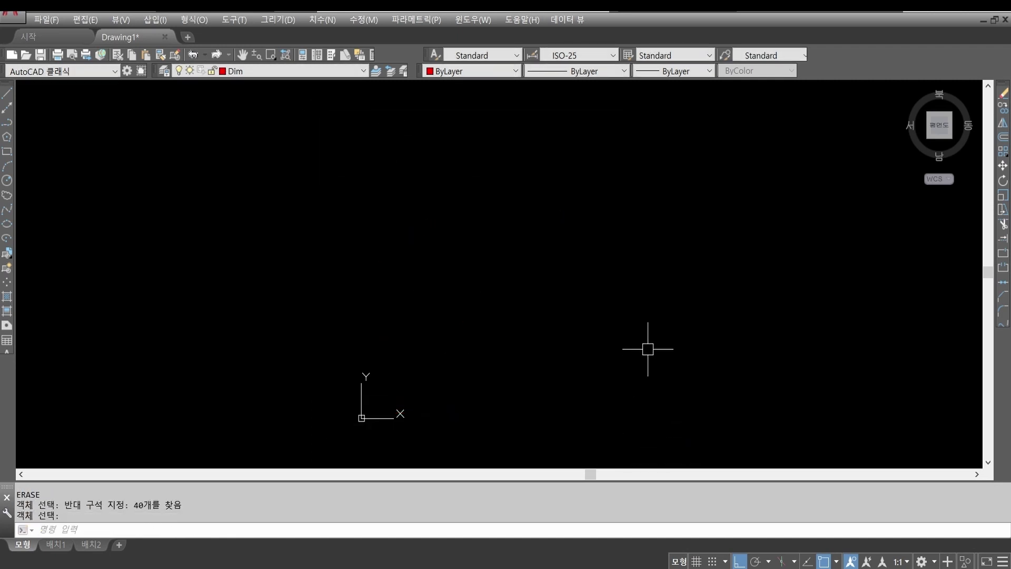
Undo the erasure of the sample shapes and dimensions.
key("Escape")
type("u")
key("Return")
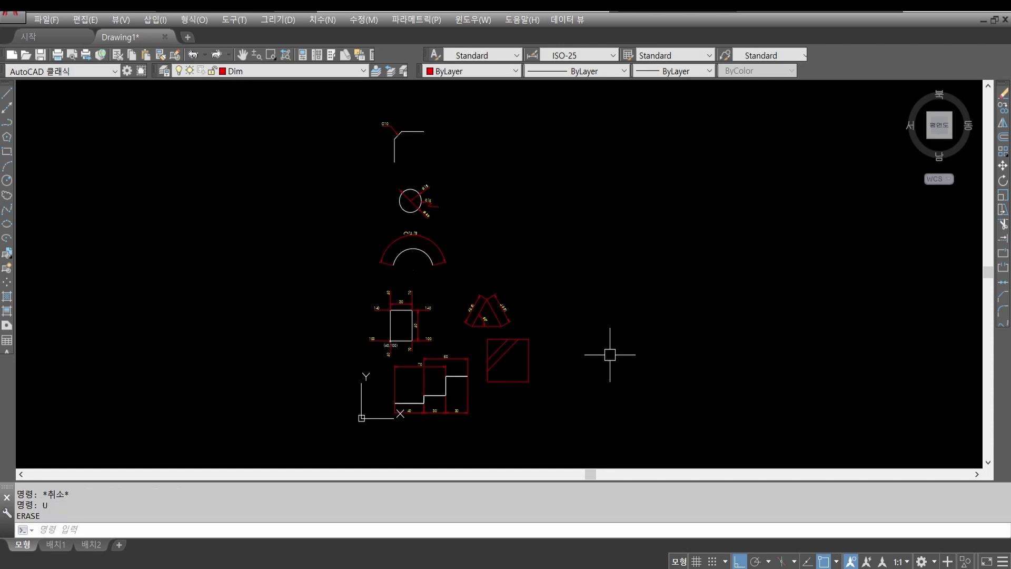
middle_click_drag(692, 379, 638, 387)
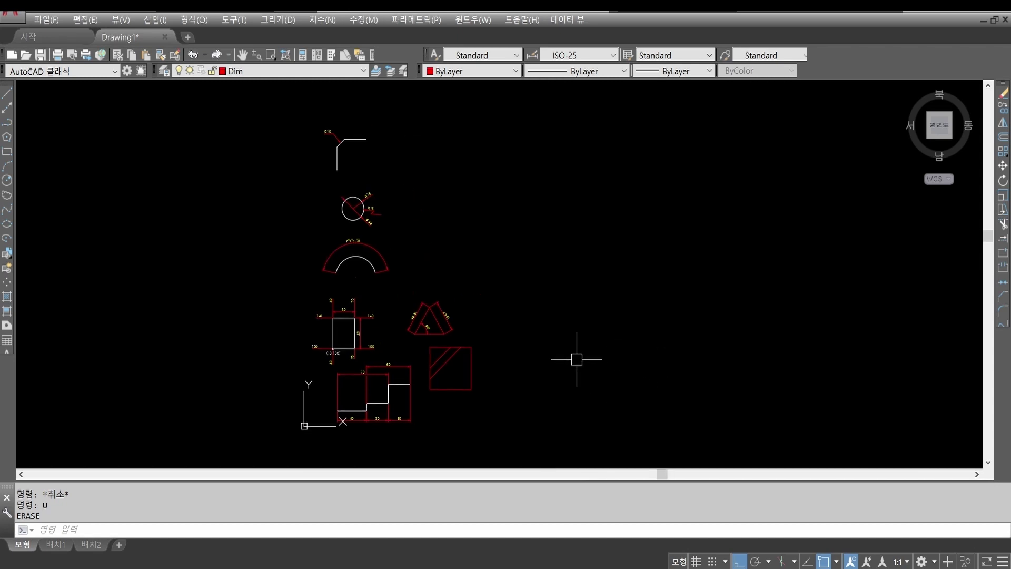
scroll(601, 336, "up", 1)
middle_click_drag(601, 336, 548, 333)
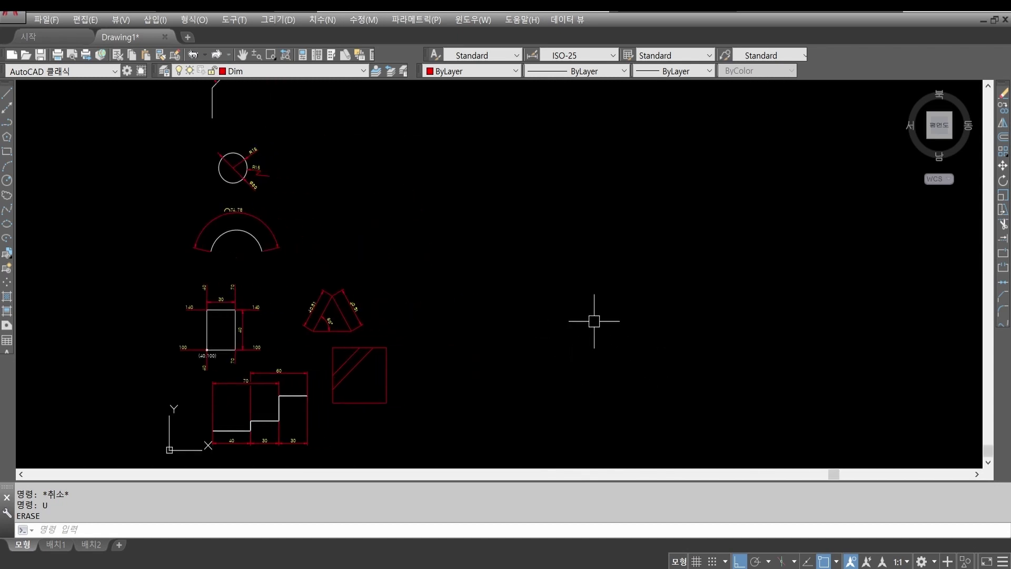
type("li")
key("Escape")
key("Escape")
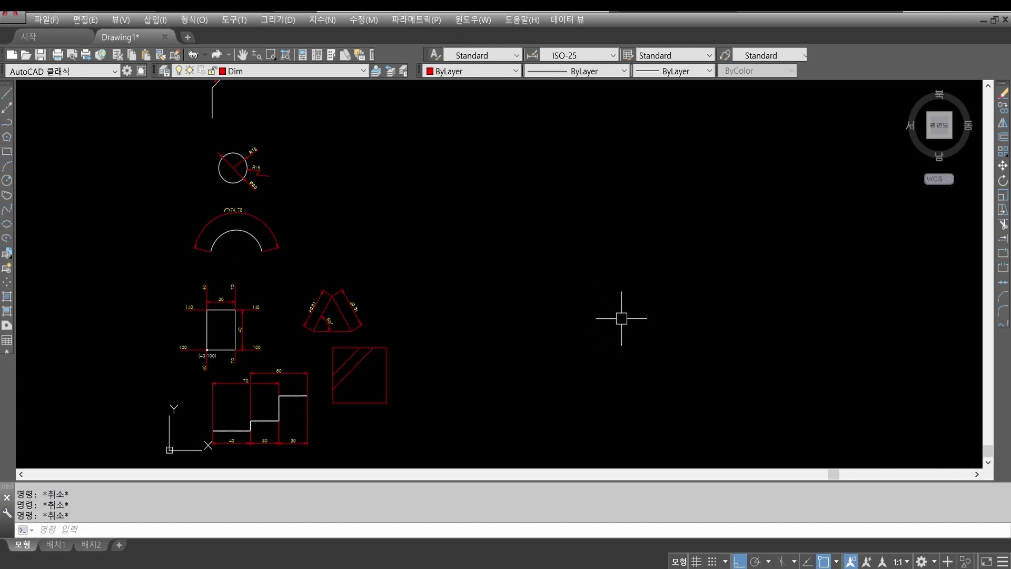
mouse_move(438, 87)
left_mouse_down()
mouse_move(446, 162)
mouse_move(468, 160)
left_mouse_up()
left_click_drag(481, 124, 485, 149)
left_click(485, 109)
mouse_move(465, 91)
left_mouse_down()
mouse_move(514, 148)
mouse_move(540, 153)
left_mouse_up()
mouse_move(523, 96)
left_mouse_down()
mouse_move(533, 112)
mouse_move(579, 125)
mouse_move(582, 154)
left_mouse_up()
mouse_move(631, 125)
left_mouse_down()
mouse_move(635, 149)
mouse_move(610, 159)
left_mouse_up()
left_click_drag(434, 184, 669, 169)
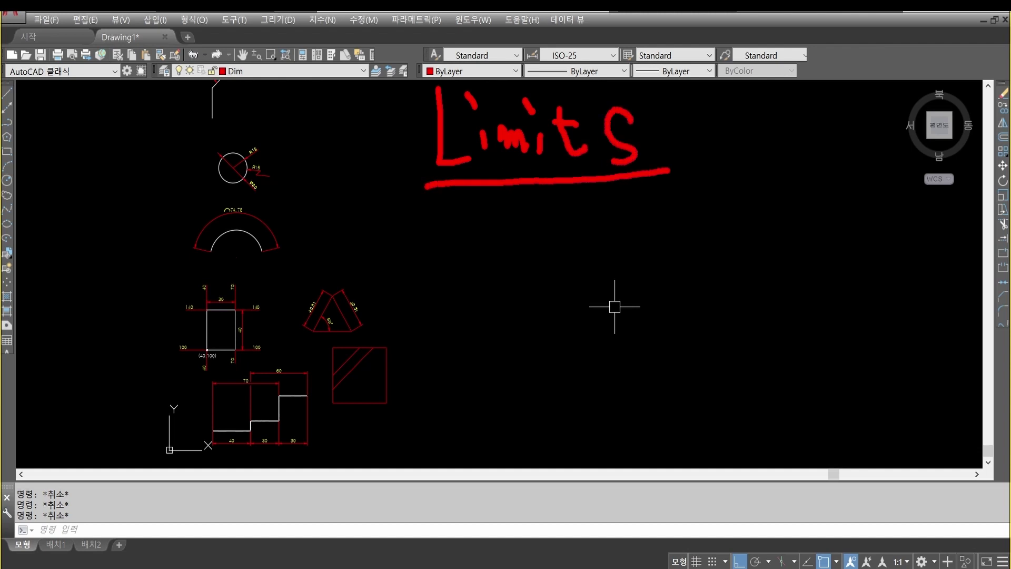
left_click_drag(671, 119, 690, 118)
left_click_drag(680, 131, 705, 126)
mouse_move(712, 100)
left_mouse_down()
mouse_move(738, 138)
mouse_move(733, 169)
mouse_move(742, 158)
left_mouse_up()
left_click_drag(736, 106, 773, 138)
mouse_move(792, 100)
left_mouse_down()
mouse_move(778, 142)
mouse_move(806, 156)
left_mouse_up()
mouse_move(832, 91)
left_mouse_down()
mouse_move(825, 103)
mouse_move(841, 124)
left_mouse_up()
mouse_move(836, 111)
left_mouse_down()
mouse_move(839, 155)
mouse_move(877, 92)
mouse_move(894, 129)
mouse_move(947, 150)
mouse_move(916, 152)
left_mouse_up()
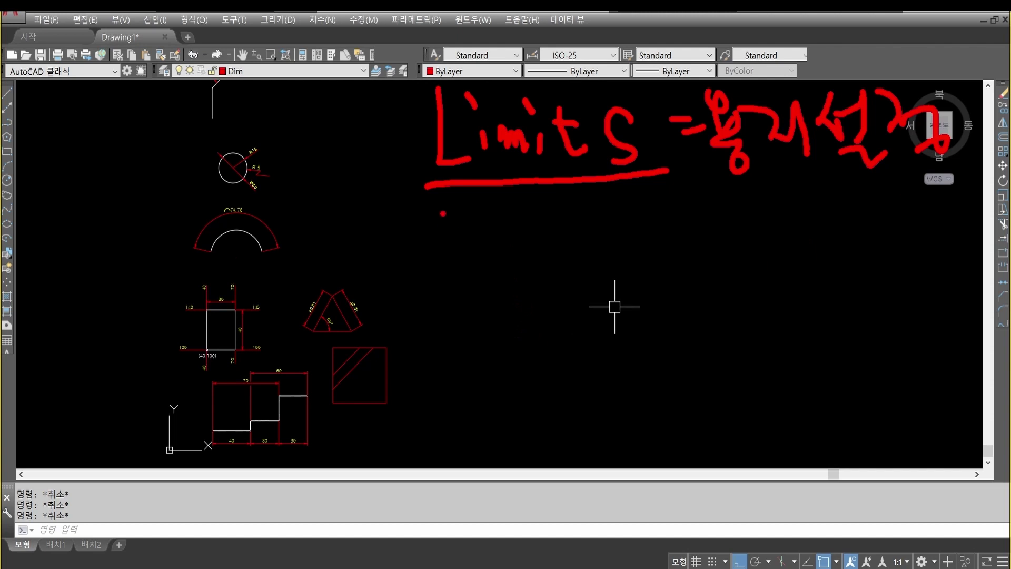
mouse_move(442, 219)
left_mouse_down()
mouse_move(471, 256)
mouse_move(483, 252)
left_mouse_up()
left_click_drag(492, 234, 496, 252)
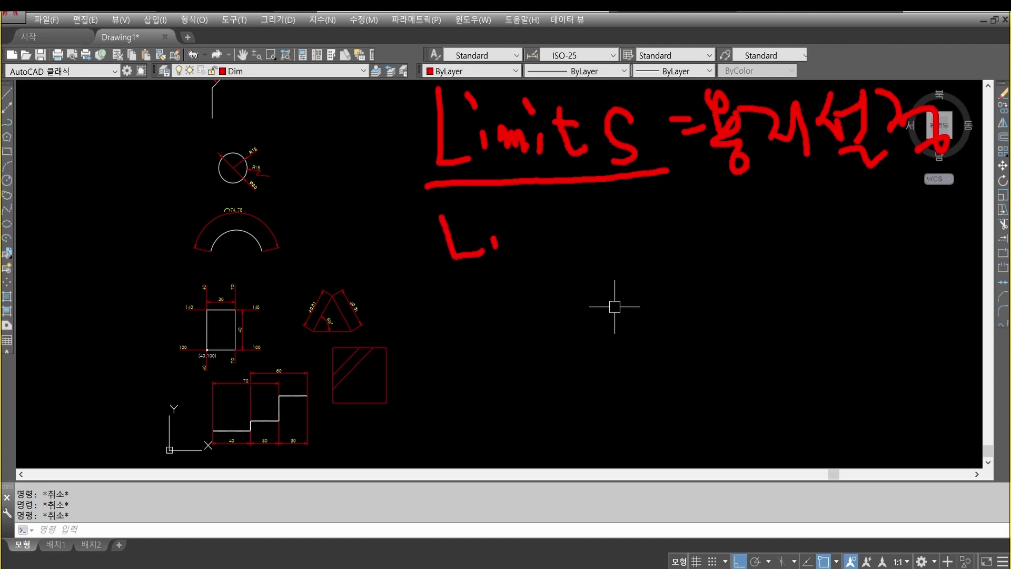
mouse_move(480, 204)
left_mouse_down()
mouse_move(521, 257)
mouse_move(547, 238)
mouse_move(554, 245)
left_mouse_up()
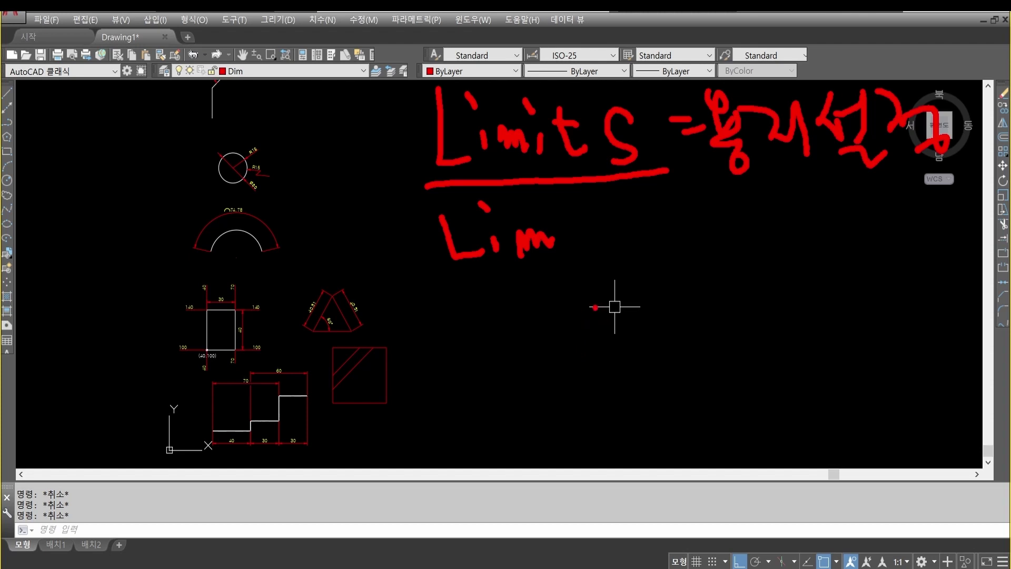
key("Escape")
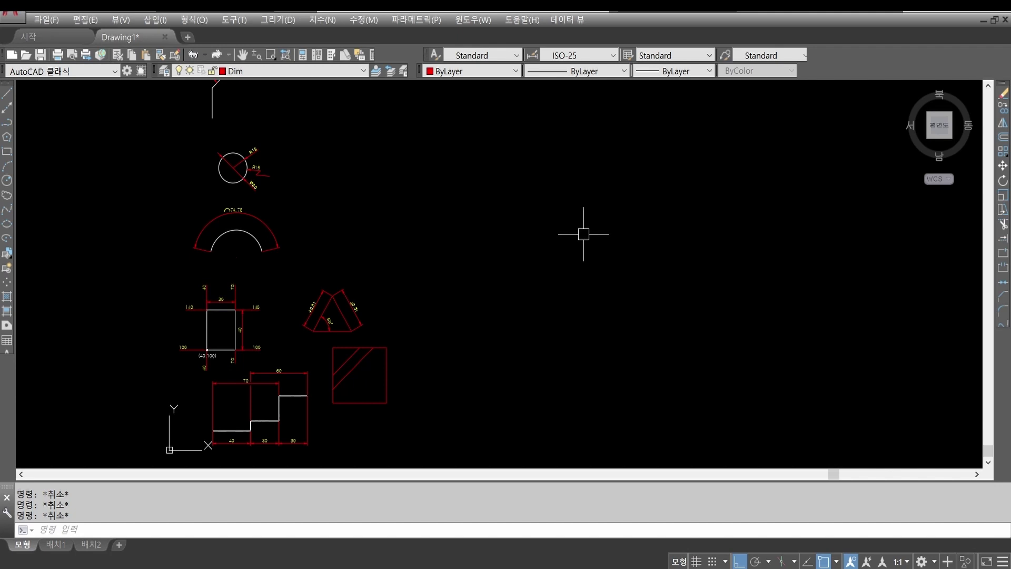
Start the LIMITS command to reset the model space limits.
type("LIM")
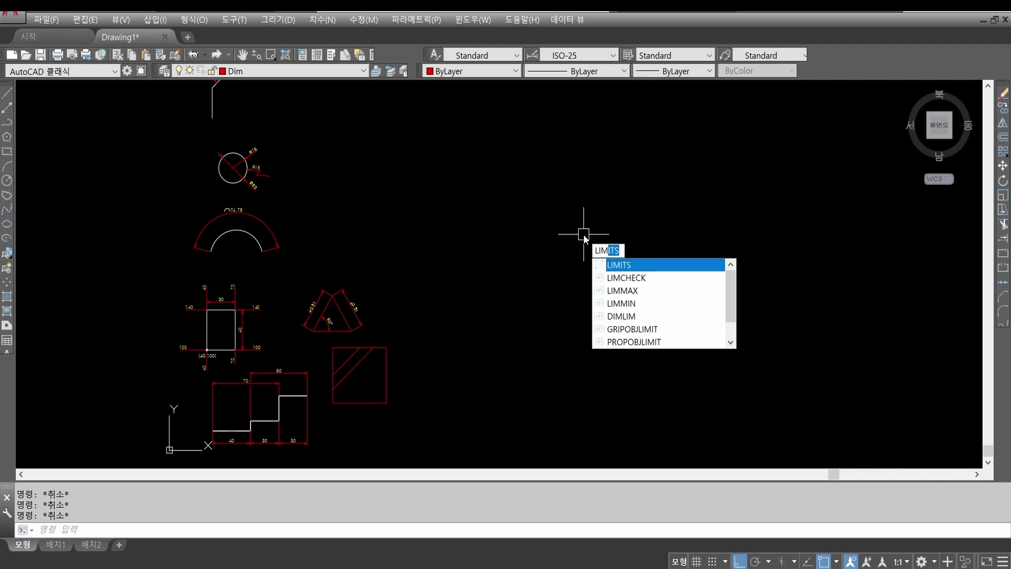
key("Escape")
type("limits")
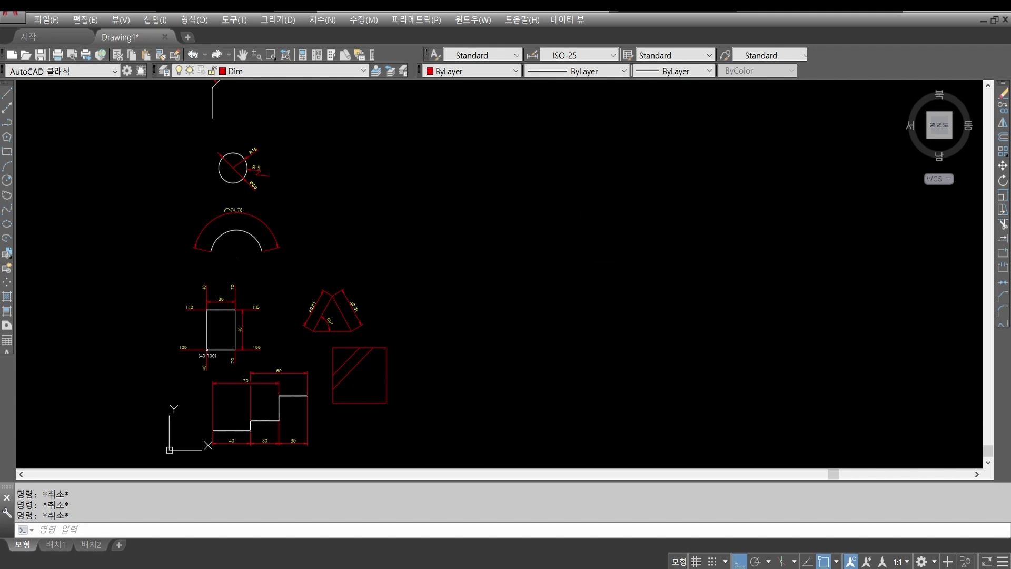
key("Return")
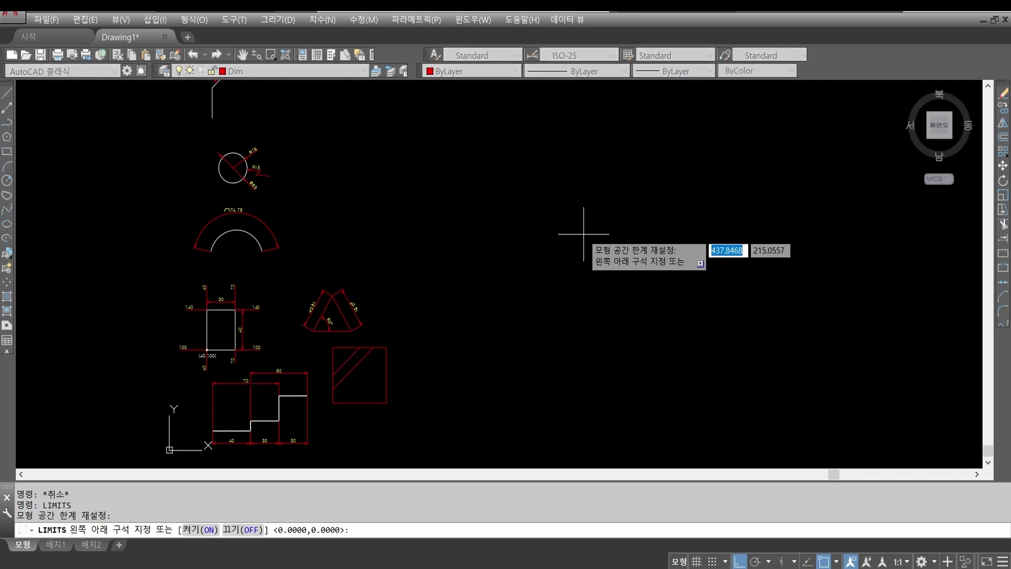
left_click(583, 234)
mouse_move(357, 546)
left_mouse_down()
mouse_move(284, 552)
mouse_move(324, 477)
mouse_move(368, 548)
left_mouse_up()
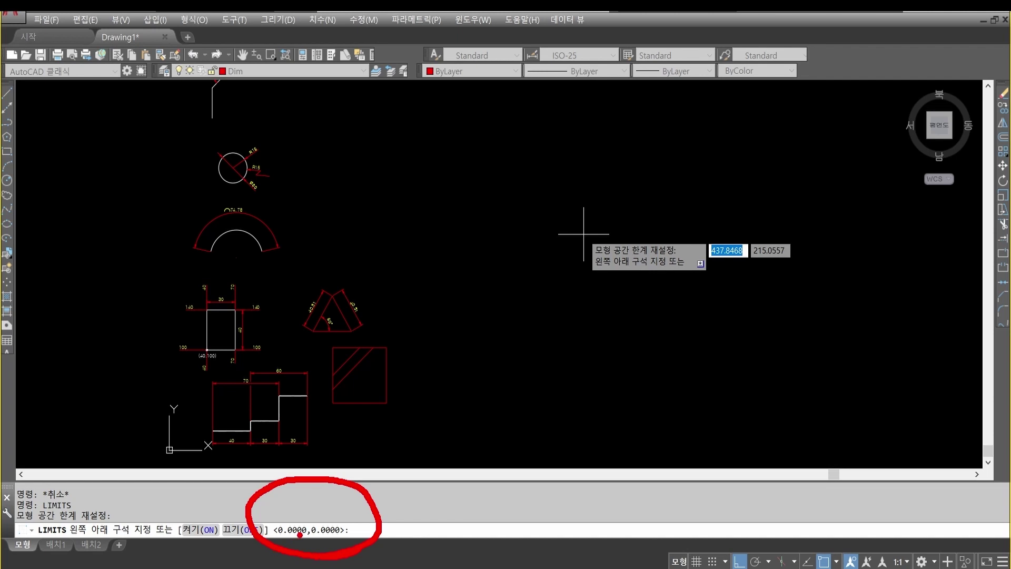
left_click_drag(171, 450, 174, 449)
mouse_move(174, 445)
left_mouse_down()
mouse_move(185, 93)
mouse_move(713, 68)
mouse_move(796, 90)
mouse_move(804, 437)
mouse_move(772, 449)
mouse_move(174, 452)
left_mouse_up()
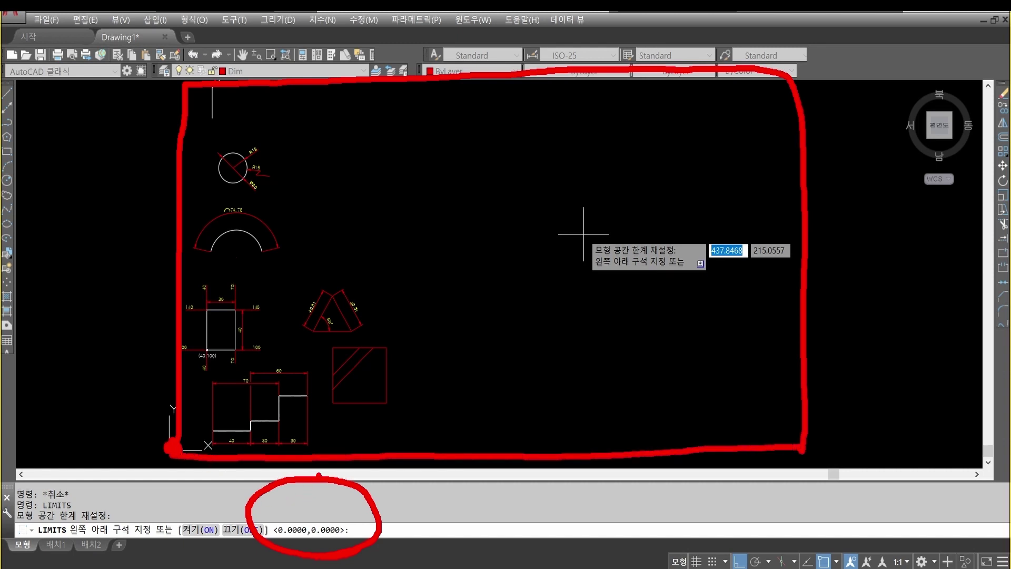
left_click_drag(32, 230, 89, 214)
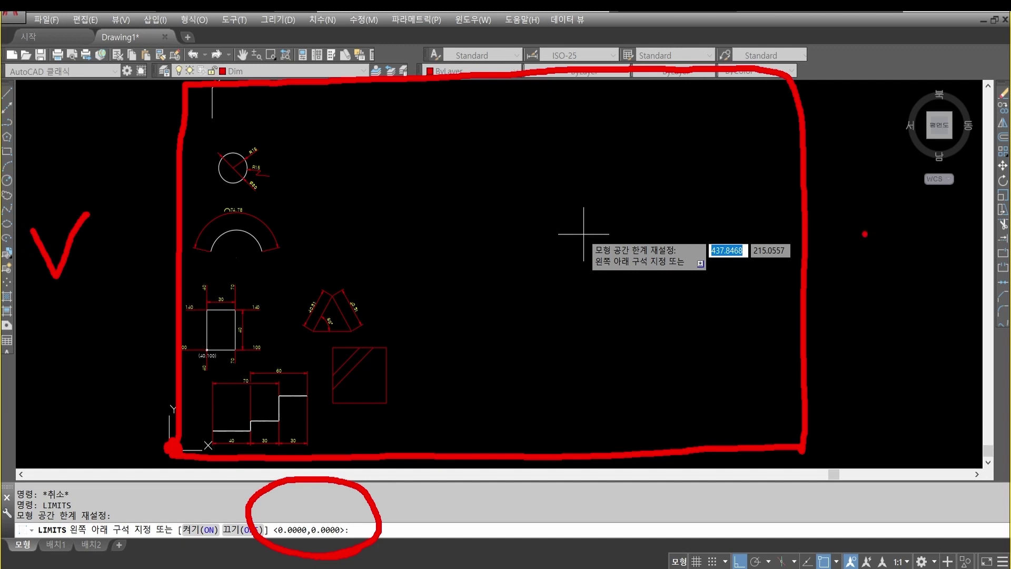
left_click_drag(862, 233, 890, 243)
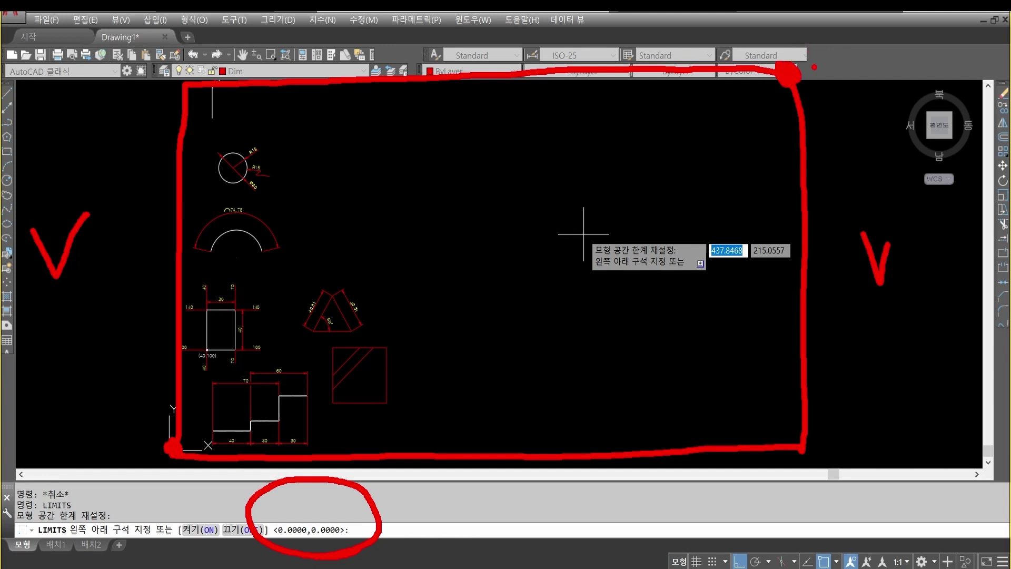
mouse_move(788, 74)
left_mouse_down()
mouse_move(793, 61)
mouse_move(797, 69)
mouse_move(783, 68)
left_mouse_up()
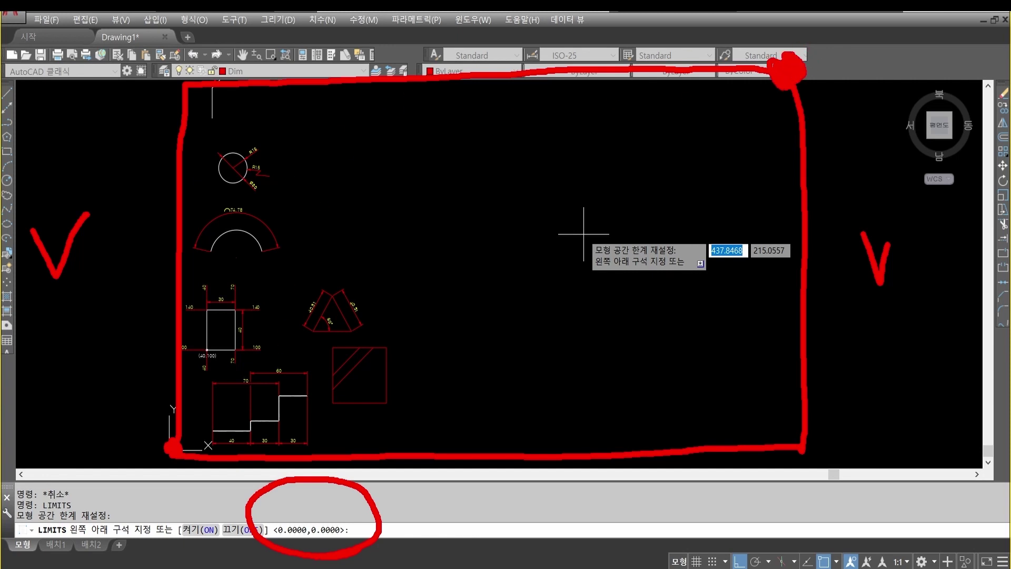
mouse_move(454, 195)
left_mouse_down()
mouse_move(433, 255)
mouse_move(477, 226)
mouse_move(451, 231)
left_mouse_up()
left_click_drag(498, 208, 546, 232)
left_click_drag(525, 192, 526, 262)
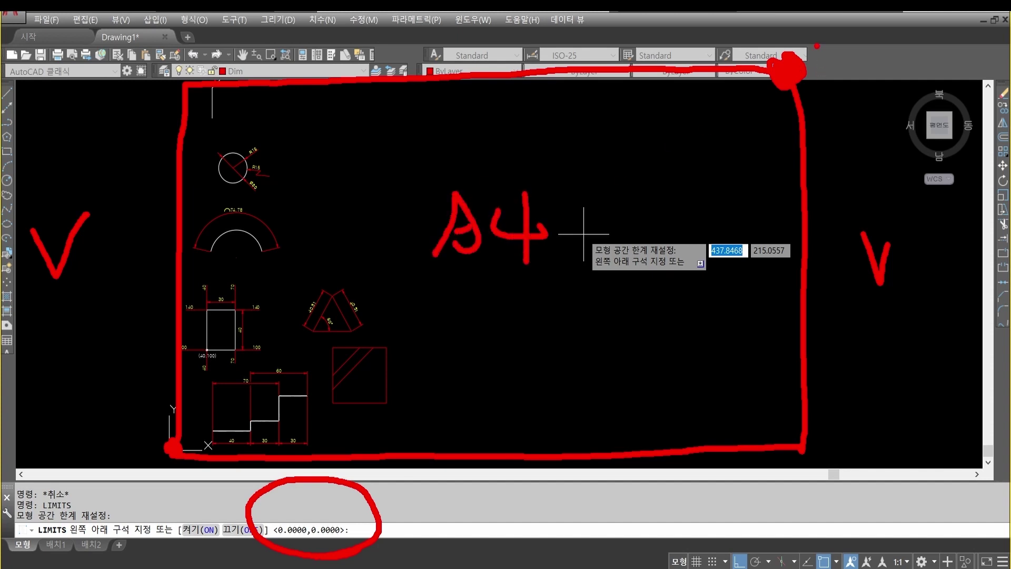
left_click_drag(816, 46, 849, 67)
mouse_move(855, 34)
left_mouse_down()
mouse_move(842, 50)
mouse_move(848, 82)
mouse_move(874, 40)
mouse_move(890, 98)
left_mouse_up()
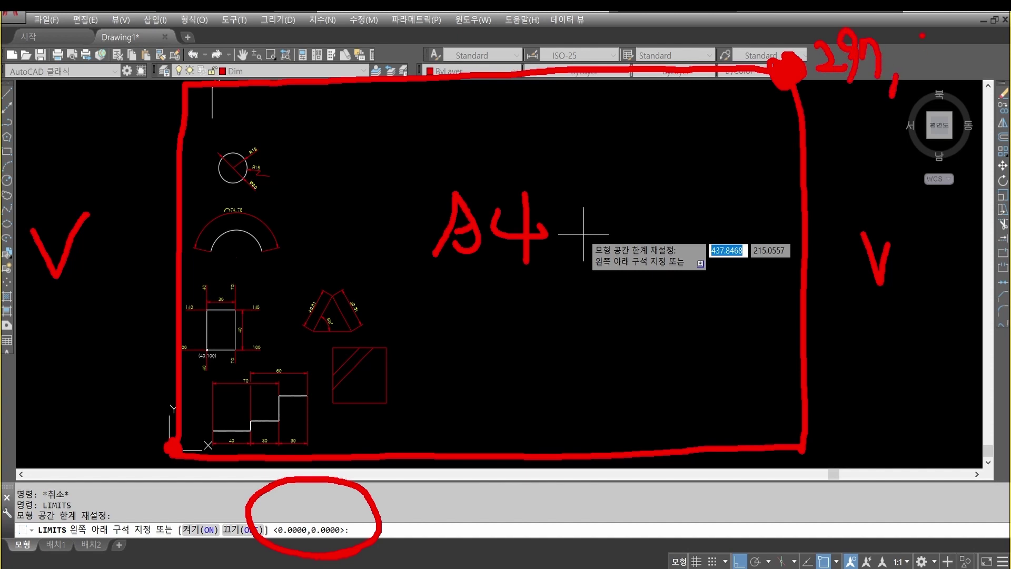
mouse_move(911, 53)
left_mouse_down()
mouse_move(926, 79)
mouse_move(942, 43)
mouse_move(943, 83)
left_mouse_up()
mouse_move(970, 45)
left_mouse_down()
mouse_move(962, 55)
mouse_move(976, 44)
left_mouse_up()
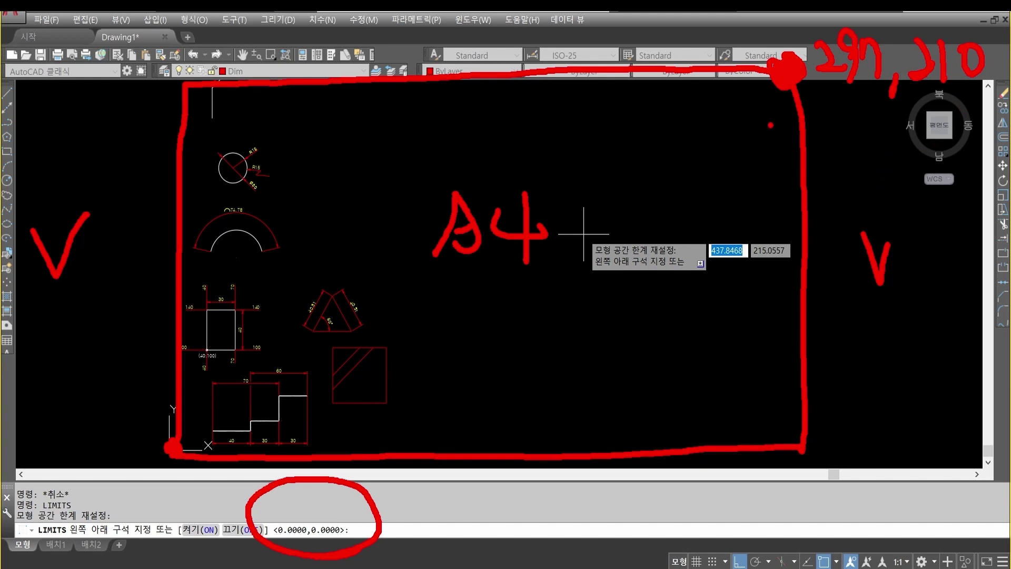
mouse_move(460, 295)
left_mouse_down()
mouse_move(476, 279)
mouse_move(490, 339)
left_mouse_up()
left_click_drag(462, 318, 505, 322)
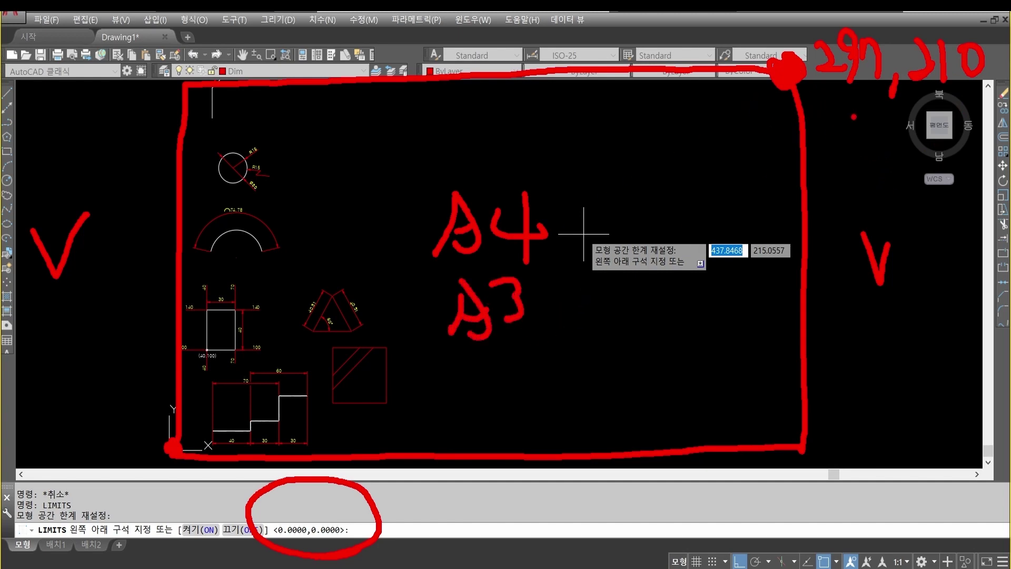
mouse_move(582, 272)
left_mouse_down()
mouse_move(603, 315)
mouse_move(592, 319)
left_mouse_up()
mouse_move(586, 282)
left_mouse_down()
mouse_move(641, 287)
mouse_move(640, 316)
left_mouse_up()
mouse_move(653, 266)
left_mouse_down()
mouse_move(665, 304)
mouse_move(688, 298)
left_mouse_up()
mouse_move(670, 267)
left_mouse_down()
mouse_move(672, 318)
mouse_move(697, 325)
left_mouse_up()
mouse_move(720, 273)
left_mouse_down()
mouse_move(744, 295)
mouse_move(742, 311)
left_mouse_up()
left_click_drag(750, 288, 800, 311)
mouse_move(820, 295)
left_mouse_down()
mouse_move(814, 321)
mouse_move(821, 293)
left_mouse_up()
left_click(837, 318)
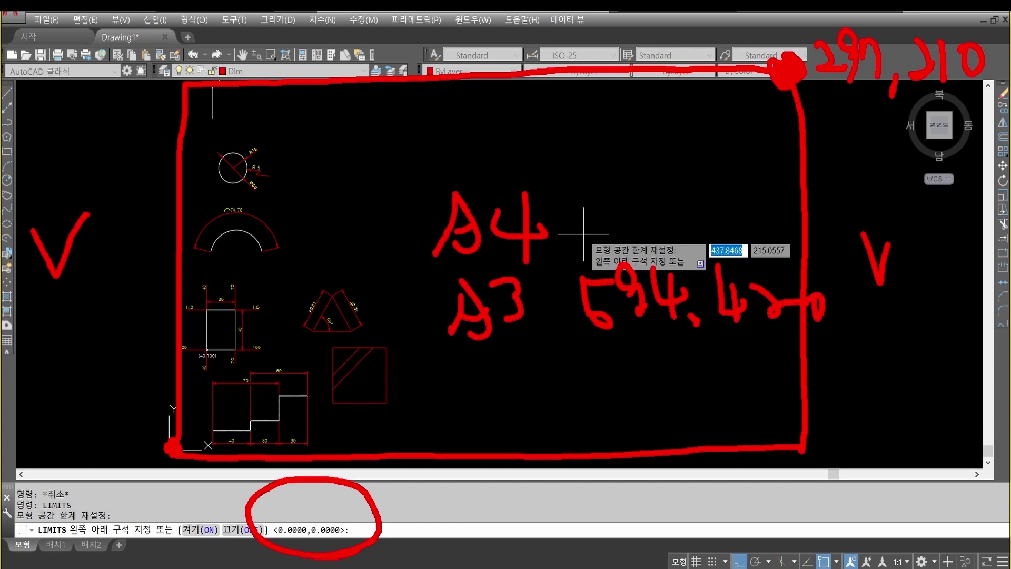
left_click_drag(557, 298, 789, 297)
left_click_drag(579, 325, 795, 314)
mouse_move(600, 305)
left_mouse_down()
mouse_move(769, 311)
mouse_move(653, 282)
left_mouse_up()
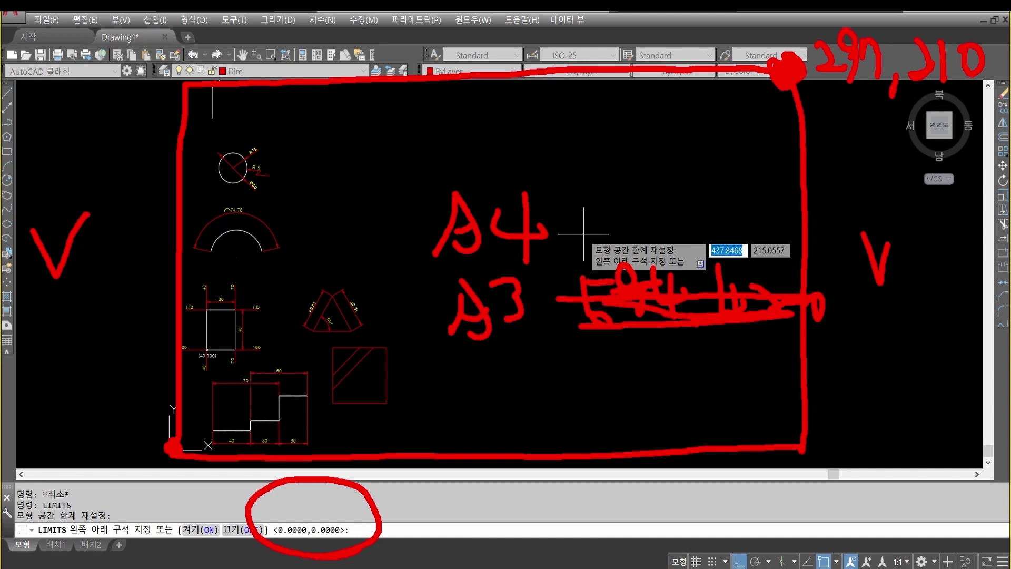
mouse_move(620, 350)
left_mouse_down()
mouse_move(600, 380)
mouse_move(655, 377)
left_mouse_up()
left_click_drag(631, 351, 630, 410)
mouse_move(657, 363)
left_mouse_down()
mouse_move(679, 371)
mouse_move(737, 348)
mouse_move(743, 379)
left_mouse_up()
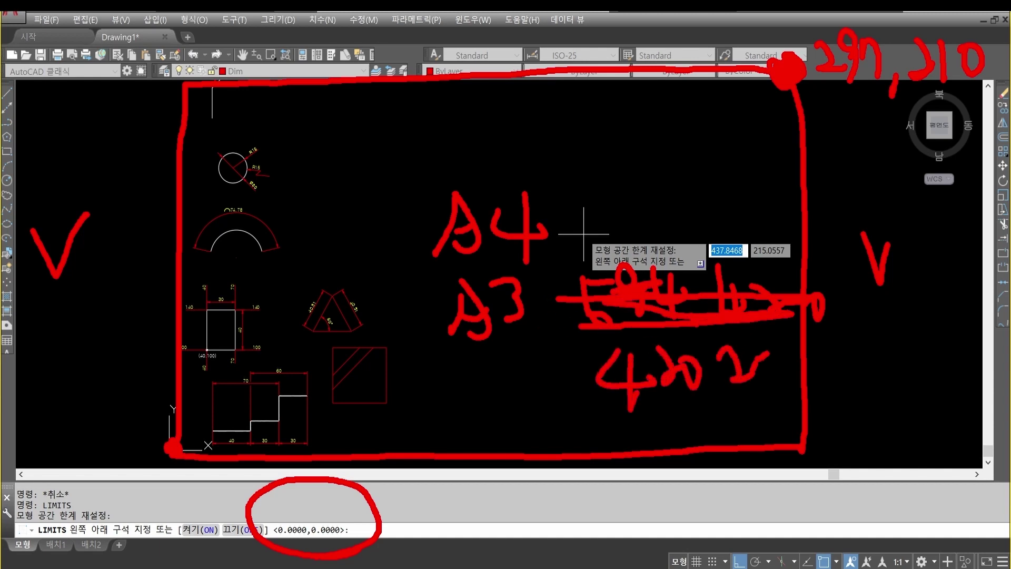
mouse_move(772, 337)
left_mouse_down()
mouse_move(763, 376)
mouse_move(816, 350)
mouse_move(822, 404)
left_mouse_up()
left_click_drag(717, 380, 712, 395)
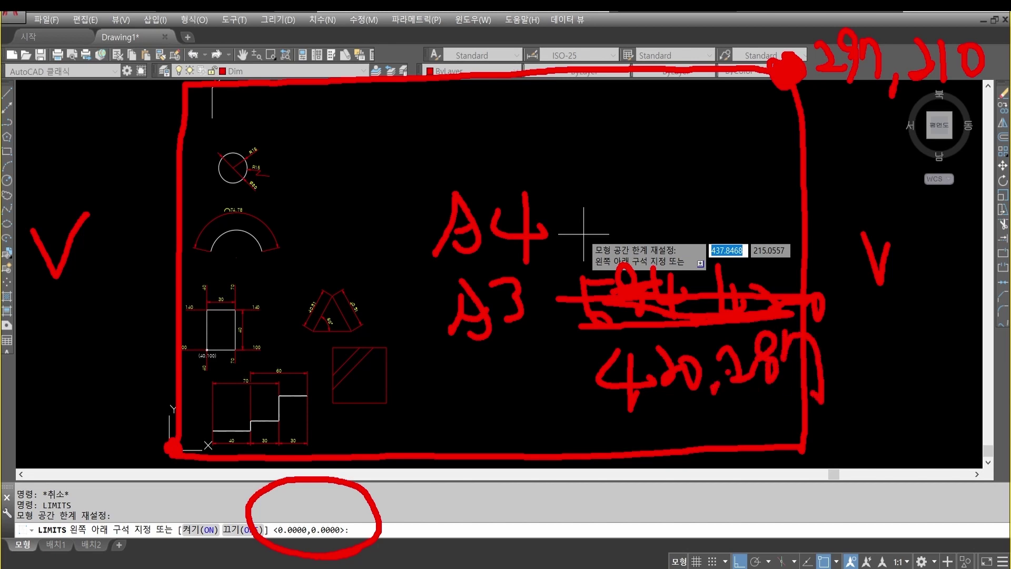
left_click_drag(771, 363, 776, 404)
mouse_move(509, 444)
left_mouse_down()
mouse_move(421, 369)
mouse_move(695, 195)
mouse_move(895, 279)
mouse_move(616, 448)
mouse_move(463, 379)
mouse_move(497, 166)
mouse_move(908, 242)
mouse_move(648, 418)
mouse_move(480, 427)
left_mouse_up()
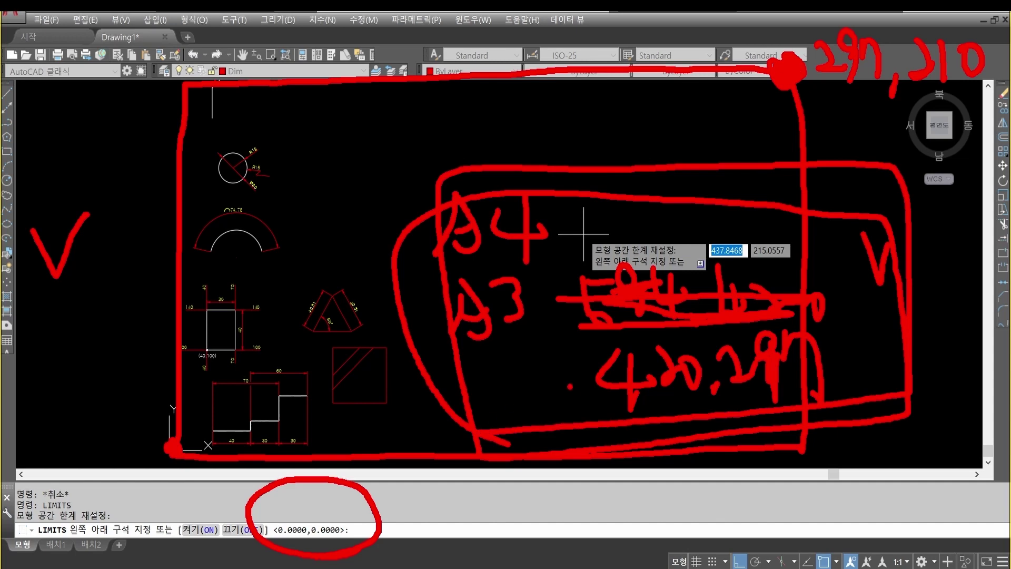
key("Escape")
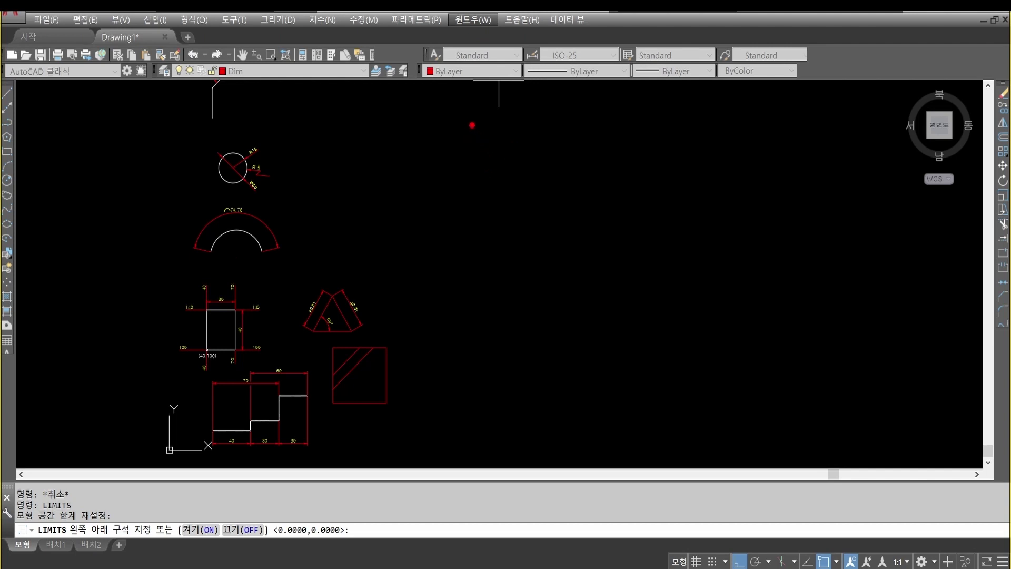
mouse_move(446, 111)
left_mouse_down()
mouse_move(432, 136)
mouse_move(459, 149)
mouse_move(488, 140)
mouse_move(480, 161)
left_mouse_up()
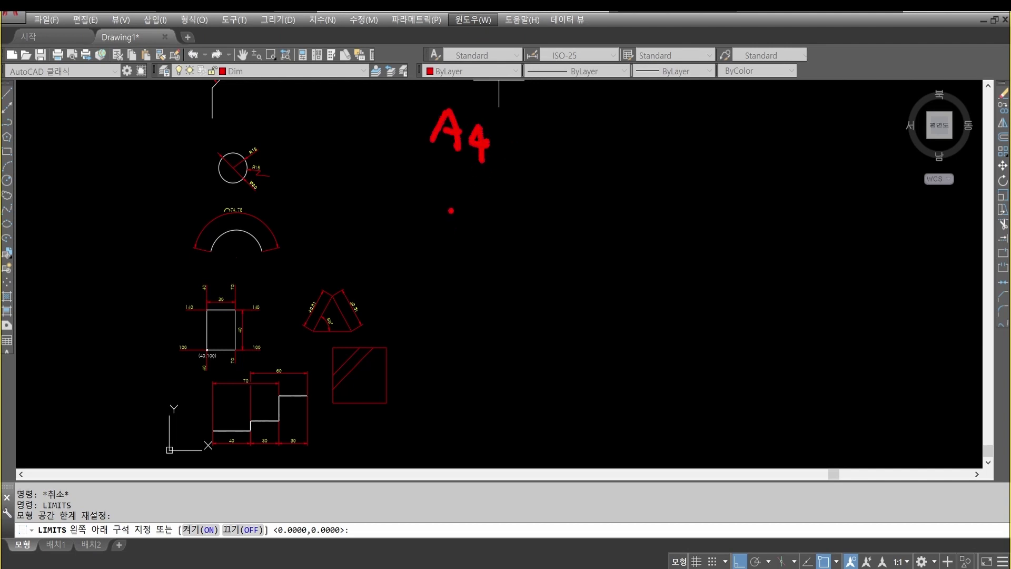
mouse_move(451, 210)
left_mouse_down()
mouse_move(442, 242)
mouse_move(467, 238)
mouse_move(470, 217)
left_mouse_up()
mouse_move(476, 213)
left_mouse_down()
mouse_move(496, 236)
mouse_move(481, 243)
left_mouse_up()
mouse_move(455, 275)
left_mouse_down()
mouse_move(447, 335)
mouse_move(476, 333)
mouse_move(477, 317)
mouse_move(523, 334)
left_mouse_up()
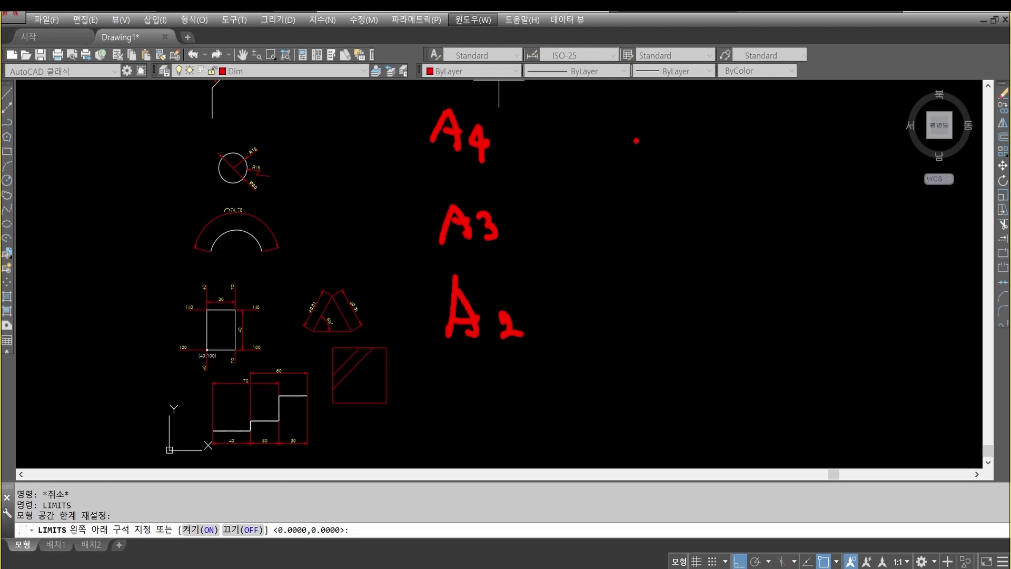
left_click_drag(554, 41, 562, 63)
mouse_move(579, 29)
left_mouse_down()
mouse_move(582, 64)
mouse_move(602, 51)
left_mouse_up()
mouse_move(694, 27)
left_mouse_down()
mouse_move(677, 58)
mouse_move(733, 78)
left_mouse_up()
mouse_move(639, 36)
left_mouse_down()
mouse_move(628, 60)
mouse_move(652, 62)
left_mouse_up()
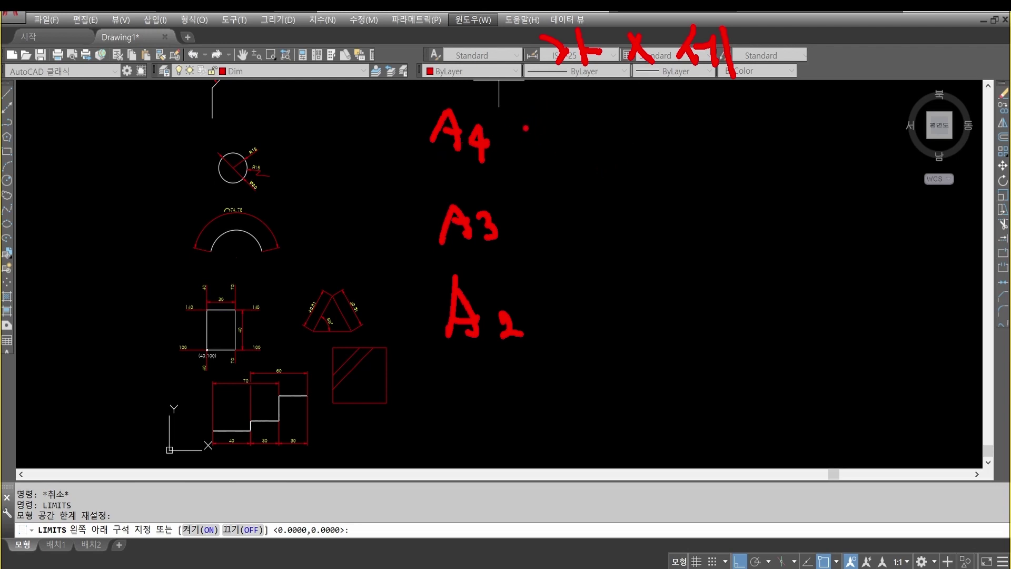
mouse_move(525, 128)
left_mouse_down()
mouse_move(528, 150)
mouse_move(545, 154)
left_mouse_up()
mouse_move(567, 120)
left_mouse_down()
mouse_move(565, 157)
mouse_move(603, 153)
mouse_move(605, 166)
left_mouse_up()
mouse_move(639, 127)
left_mouse_down()
mouse_move(657, 152)
mouse_move(641, 152)
left_mouse_up()
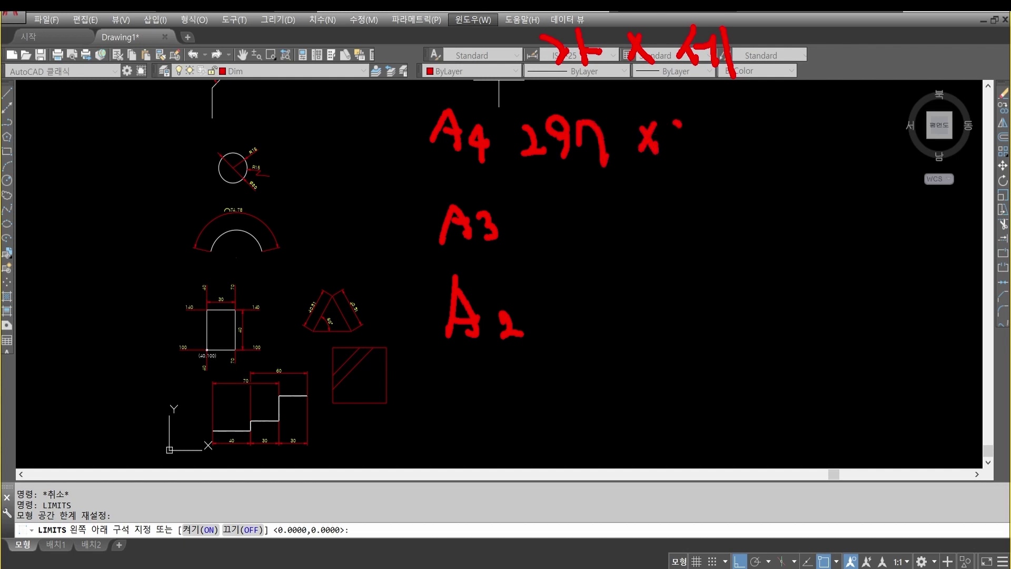
left_click_drag(678, 124, 682, 153)
mouse_move(682, 152)
left_mouse_down()
mouse_move(710, 141)
mouse_move(712, 154)
mouse_move(735, 150)
mouse_move(737, 124)
left_mouse_up()
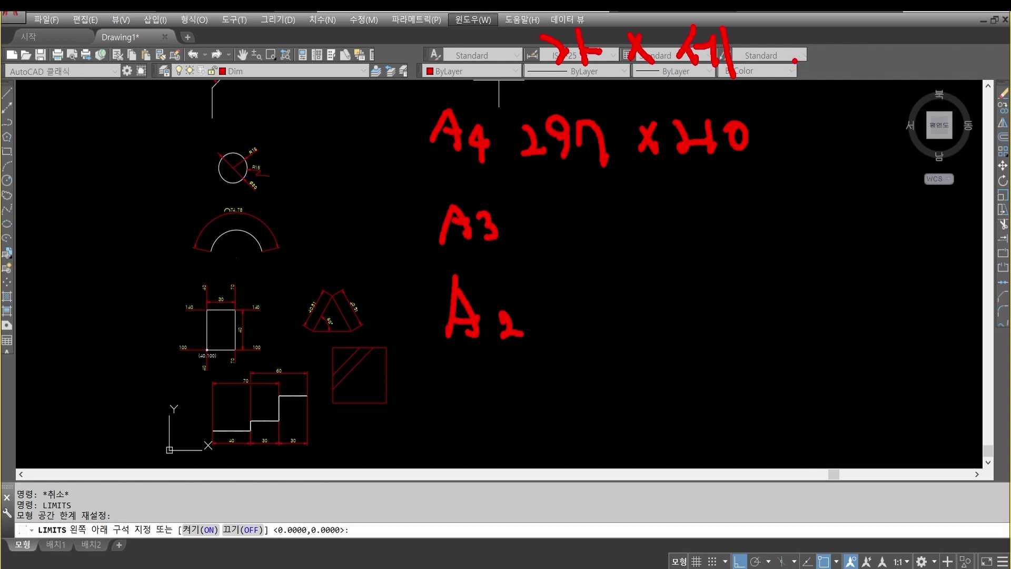
left_click_drag(787, 80, 834, 70)
mouse_move(844, 79)
left_mouse_down()
mouse_move(847, 57)
mouse_move(873, 61)
left_mouse_up()
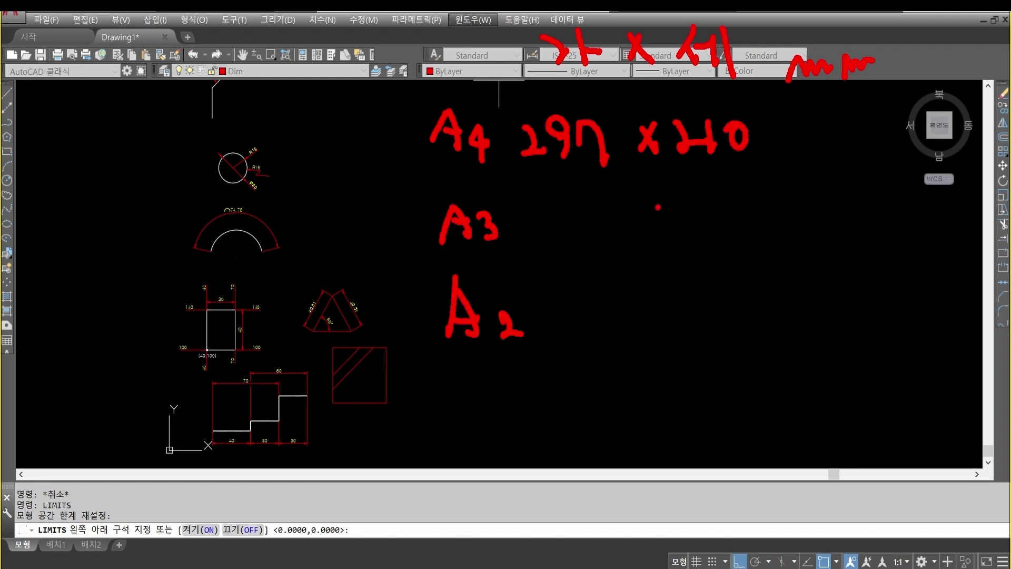
left_click_drag(658, 208, 645, 237)
left_click_drag(646, 220, 662, 235)
left_click_drag(680, 165, 746, 164)
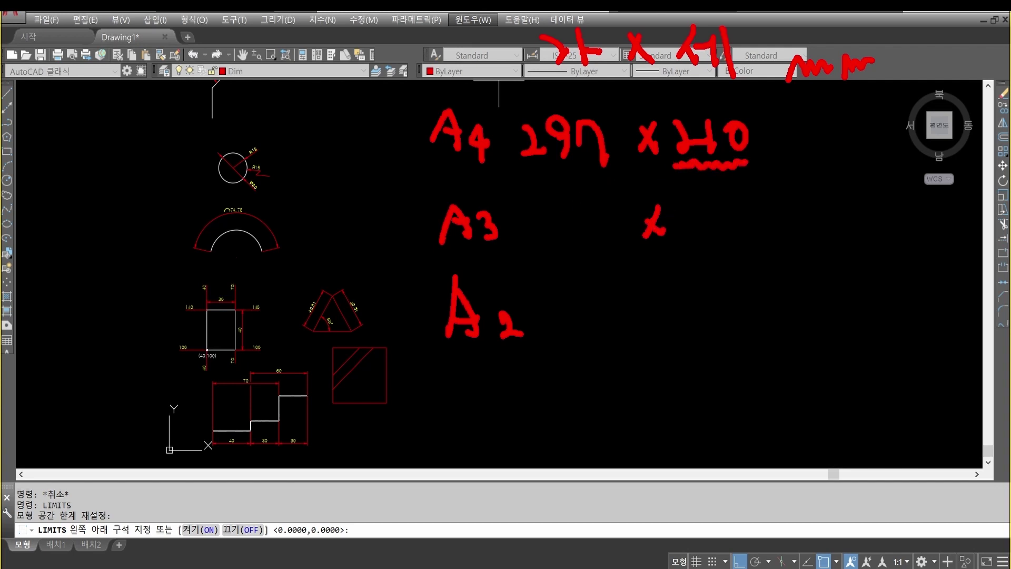
mouse_move(685, 165)
left_mouse_down()
mouse_move(602, 189)
mouse_move(585, 206)
mouse_move(599, 213)
mouse_move(665, 194)
left_mouse_up()
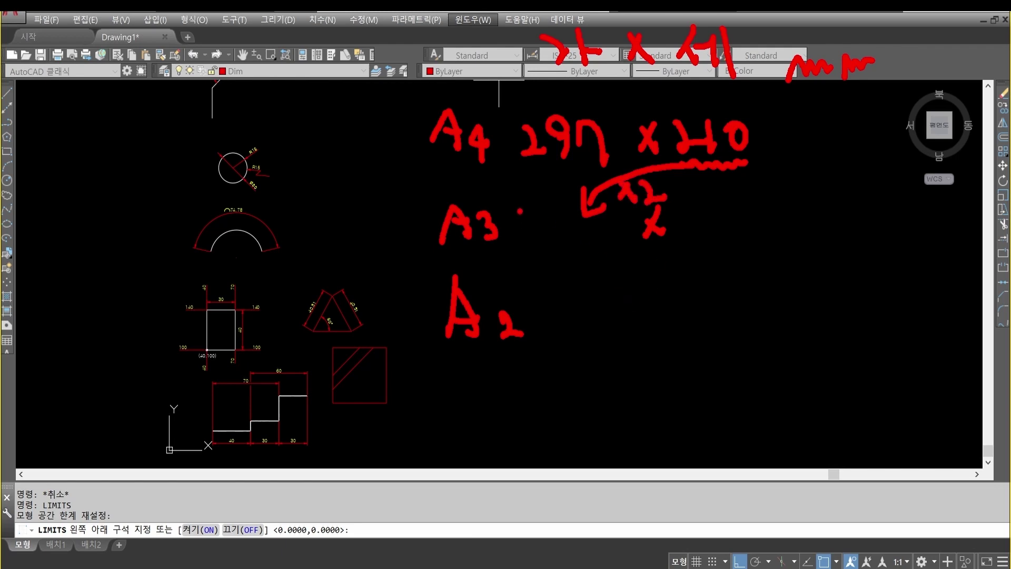
mouse_move(520, 209)
left_mouse_down()
mouse_move(521, 247)
mouse_move(609, 223)
mouse_move(611, 231)
left_mouse_up()
left_click_drag(605, 154, 608, 165)
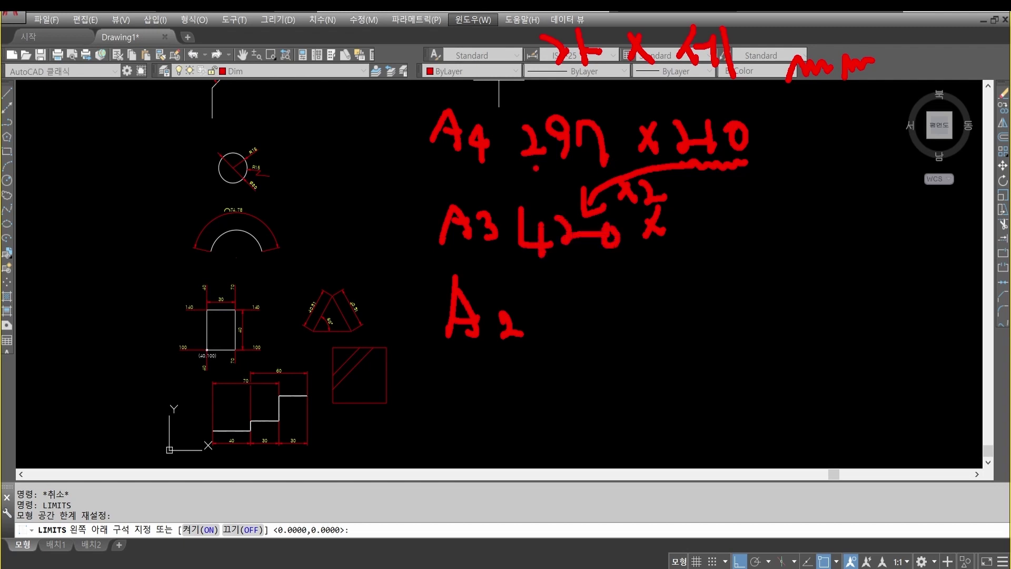
mouse_move(535, 168)
left_mouse_down()
mouse_move(596, 173)
mouse_move(613, 154)
mouse_move(679, 154)
mouse_move(710, 189)
mouse_move(711, 241)
mouse_move(730, 236)
left_mouse_up()
mouse_move(754, 209)
left_mouse_down()
mouse_move(744, 255)
mouse_move(760, 221)
mouse_move(776, 260)
left_mouse_up()
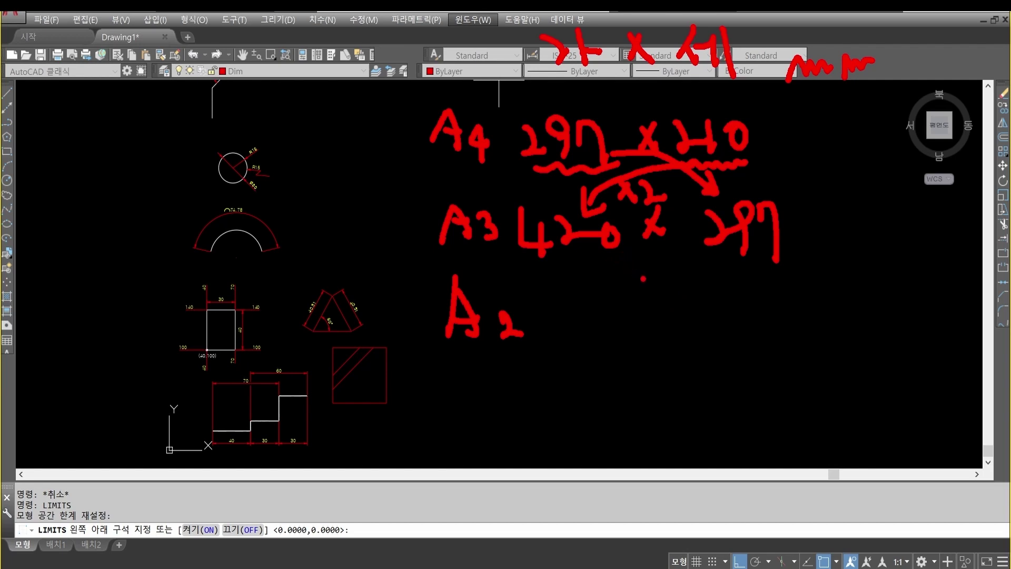
mouse_move(657, 297)
left_mouse_down()
mouse_move(643, 324)
mouse_move(655, 319)
left_mouse_up()
mouse_move(706, 255)
left_mouse_down()
mouse_move(771, 259)
mouse_move(685, 249)
mouse_move(599, 293)
mouse_move(617, 284)
left_mouse_up()
mouse_move(646, 269)
left_mouse_down()
mouse_move(641, 280)
mouse_move(652, 276)
left_mouse_up()
left_click_drag(649, 273, 650, 284)
left_click_drag(652, 267, 682, 279)
left_click_drag(540, 291, 548, 333)
left_click_drag(534, 291, 562, 296)
mouse_move(582, 293)
left_mouse_down()
mouse_move(573, 308)
mouse_move(581, 332)
mouse_move(621, 314)
mouse_move(611, 352)
left_mouse_up()
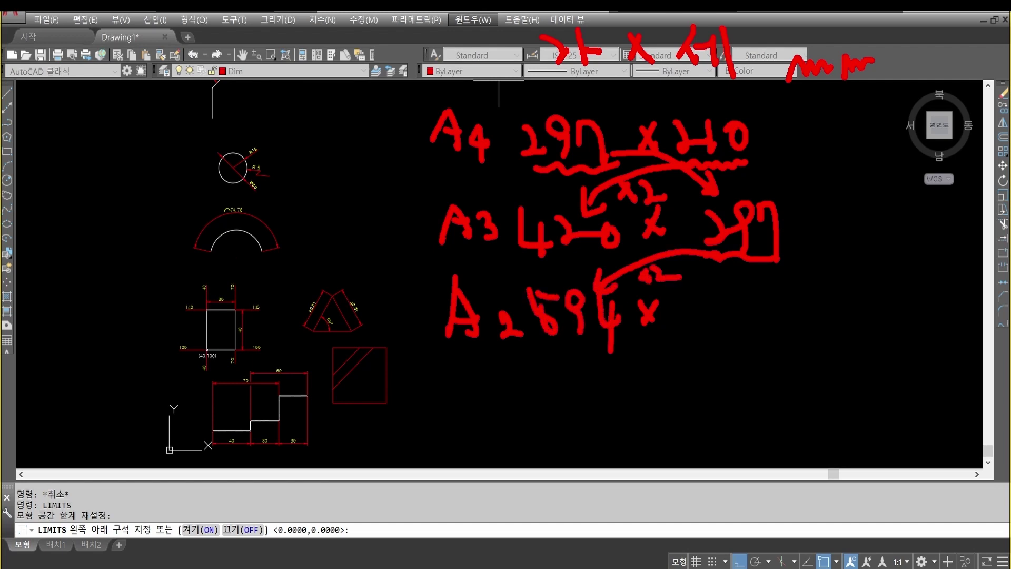
mouse_move(516, 254)
left_mouse_down()
mouse_move(586, 263)
mouse_move(652, 249)
mouse_move(705, 284)
mouse_move(721, 323)
mouse_move(715, 344)
left_mouse_up()
left_click_drag(734, 296, 800, 304)
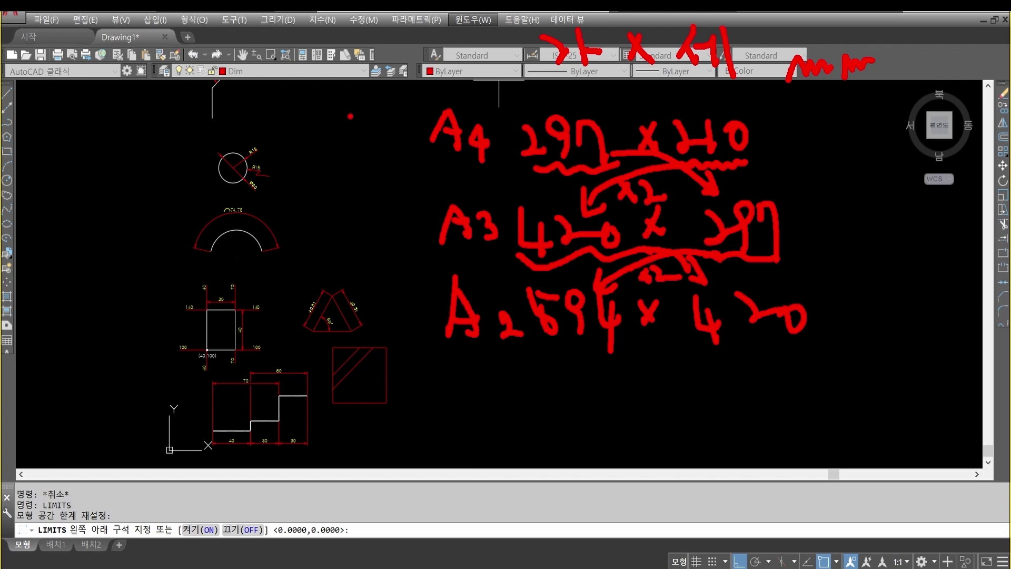
key("Escape")
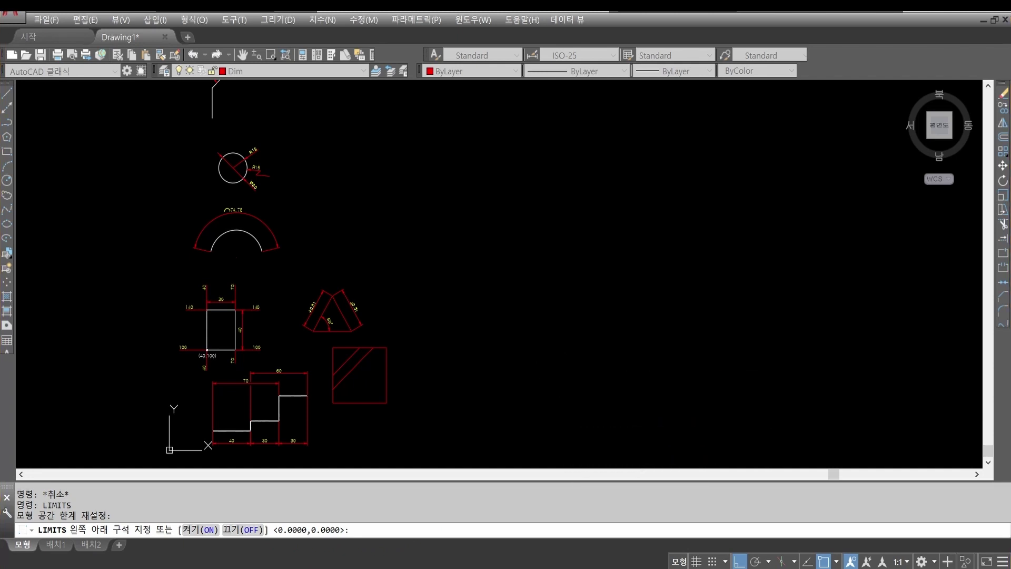
Keep the lower-left limit at 0,0 and set the upper-right limit to 420,297 for A3 paper.
key("Return")
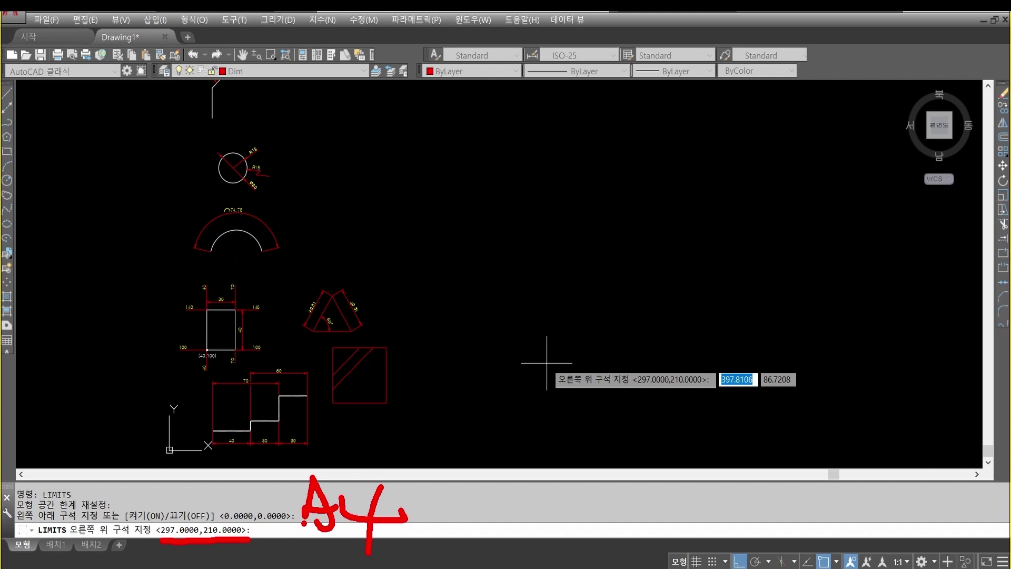
key("Escape")
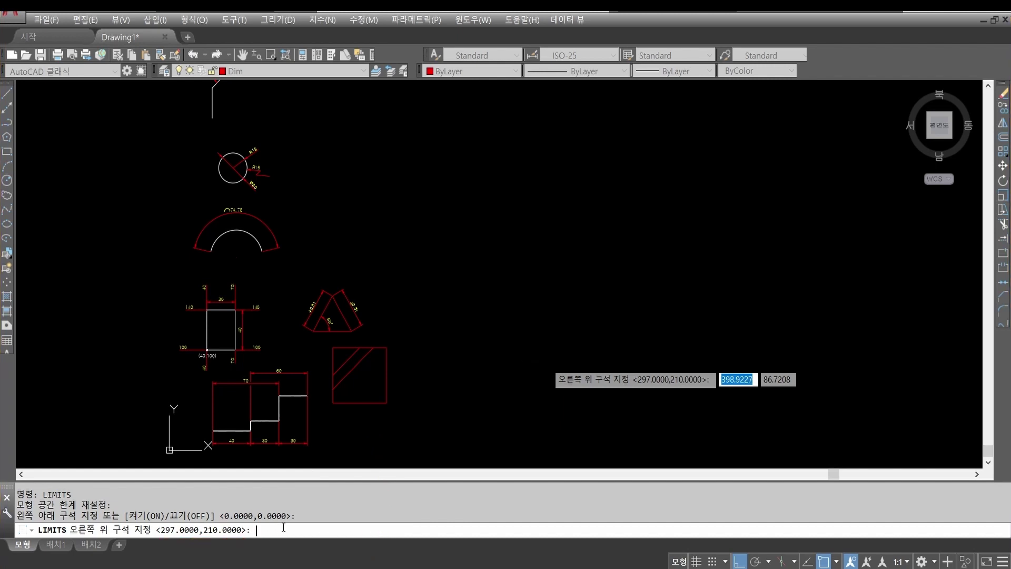
type("420")
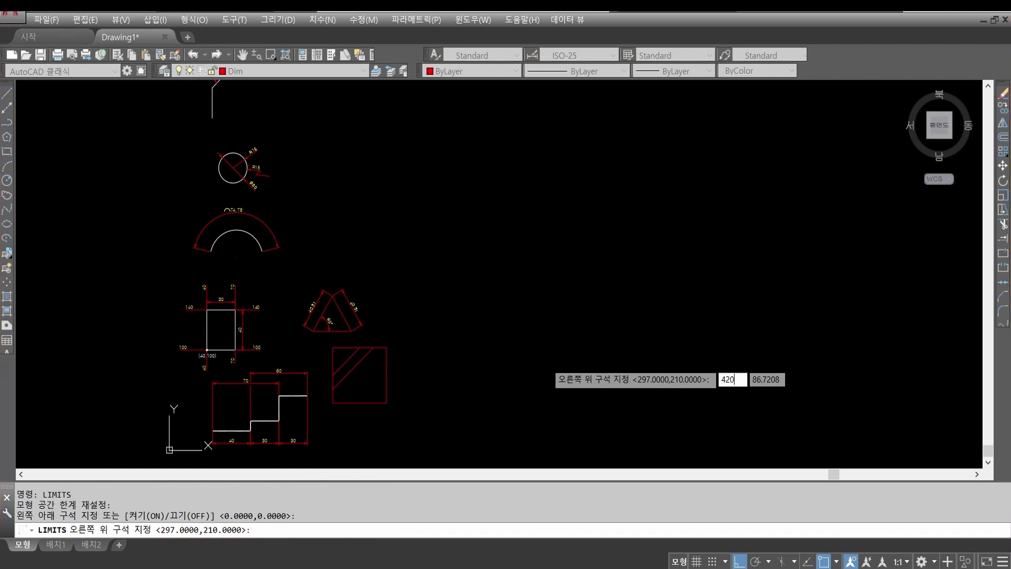
type("2")
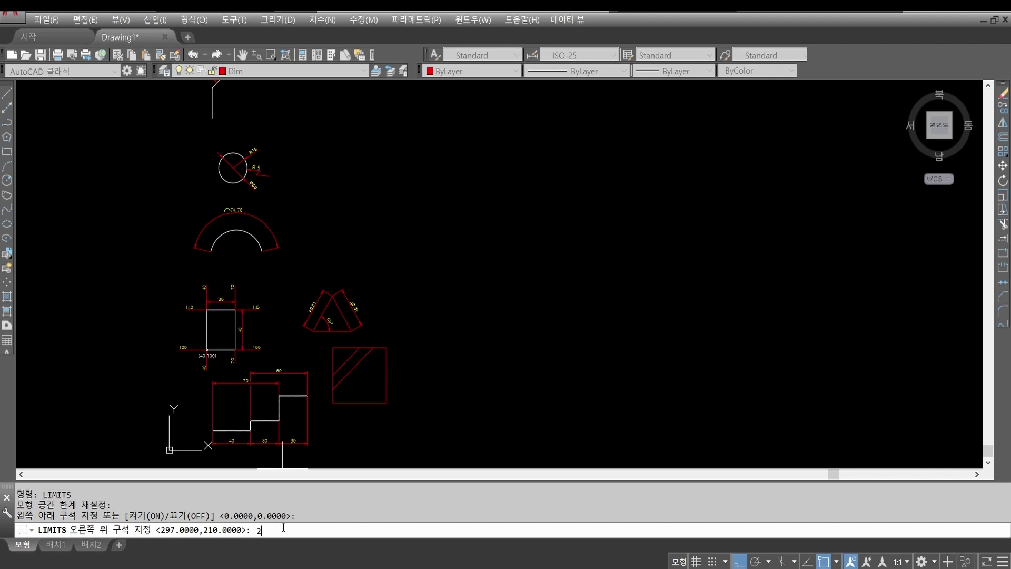
type("97")
key("BackSpace")
key("BackSpace")
key("BackSpace")
type("420,297")
key("Return")
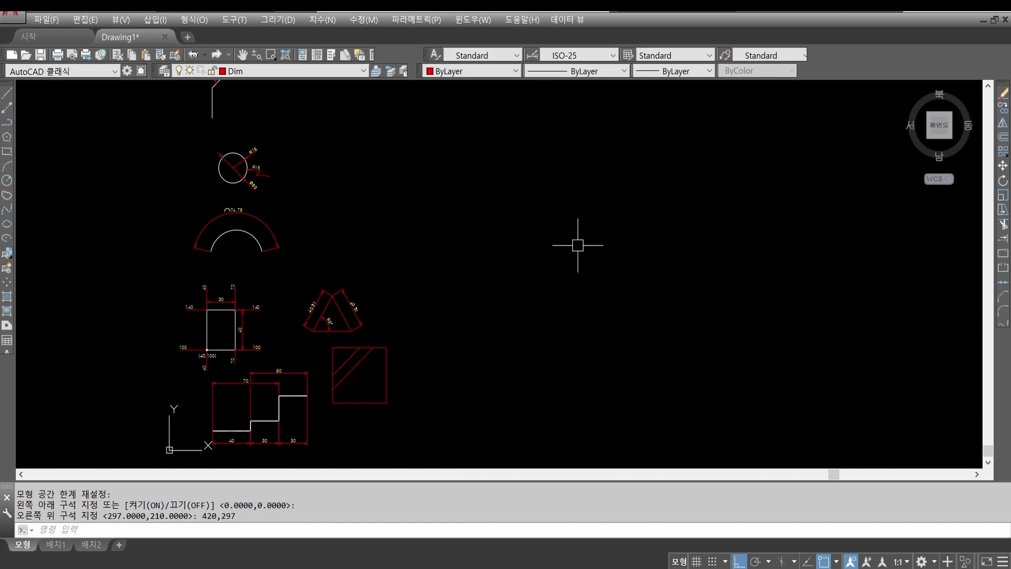
key("ctrl+2")
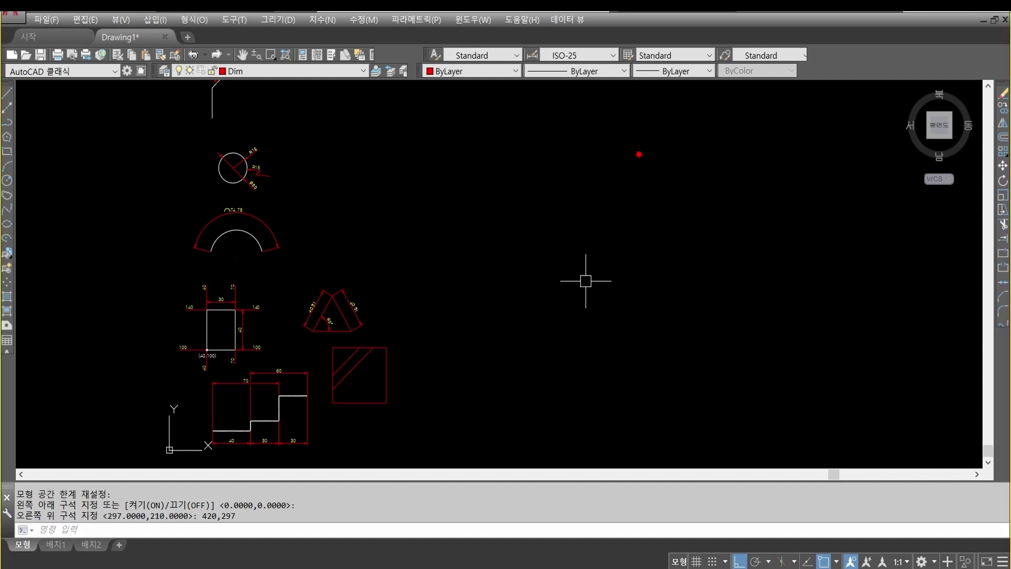
left_click_drag(638, 151, 526, 243)
left_click_drag(555, 143, 666, 258)
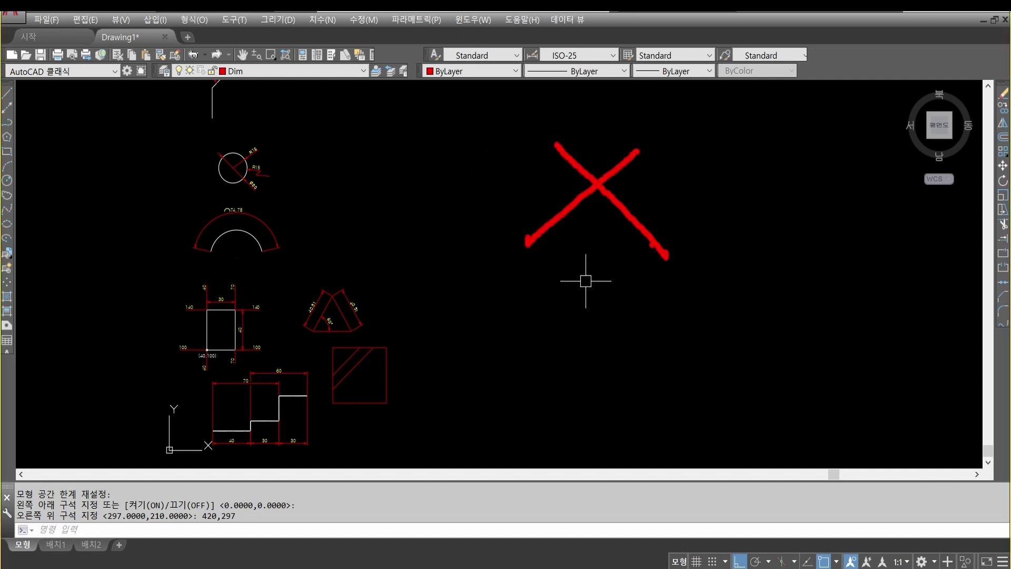
mouse_move(893, 260)
left_mouse_down()
mouse_move(817, 251)
mouse_move(833, 270)
left_mouse_up()
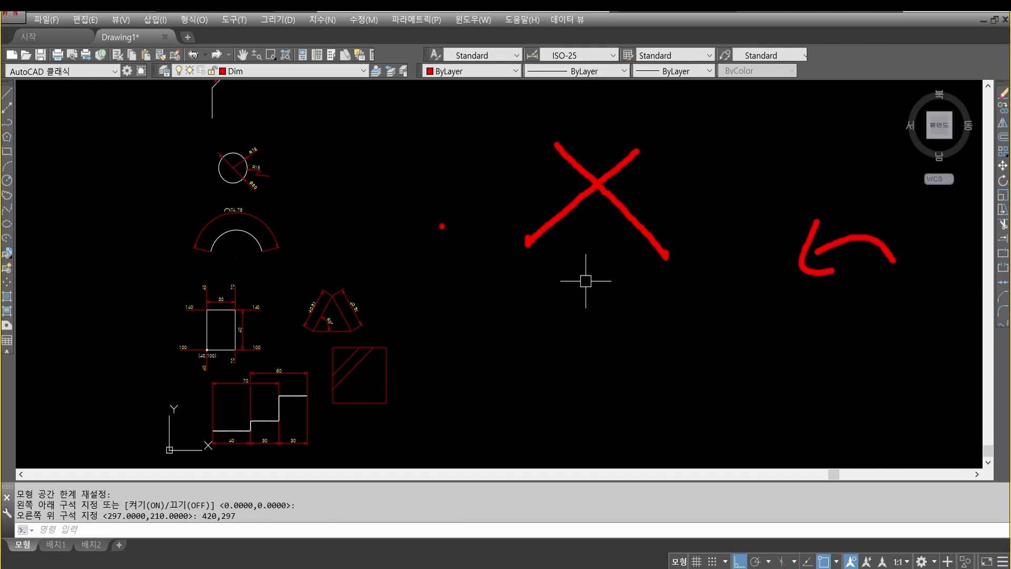
left_click_drag(433, 308, 501, 365)
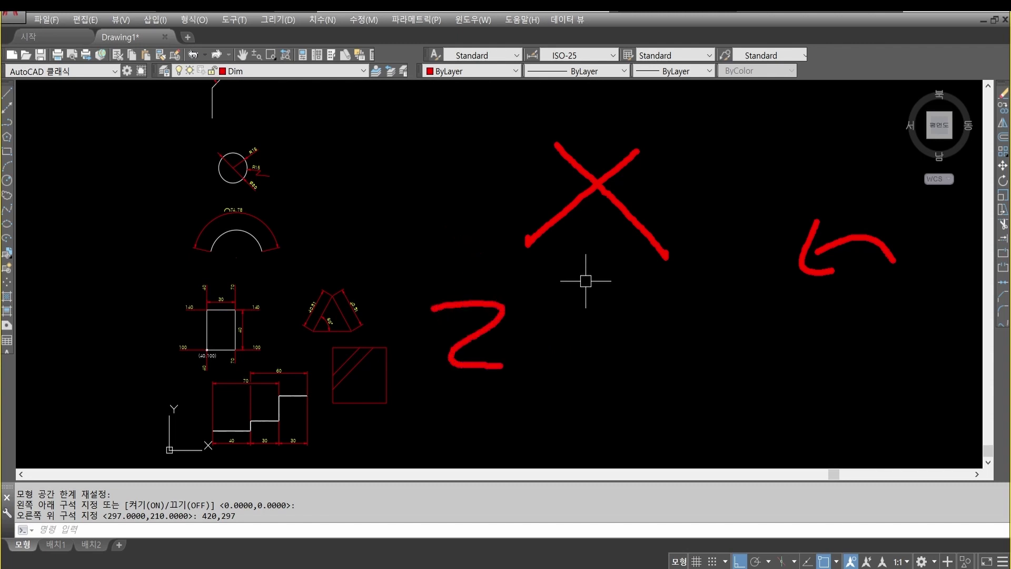
left_click_drag(433, 326, 519, 365)
mouse_move(551, 333)
left_mouse_down()
mouse_move(583, 337)
mouse_move(617, 366)
left_mouse_up()
mouse_move(678, 377)
left_mouse_down()
mouse_move(698, 358)
mouse_move(747, 355)
mouse_move(638, 408)
mouse_move(540, 241)
mouse_move(748, 371)
mouse_move(635, 396)
left_mouse_up()
mouse_move(500, 400)
left_mouse_down()
mouse_move(421, 369)
mouse_move(520, 353)
mouse_move(453, 419)
left_mouse_up()
mouse_move(308, 94)
left_mouse_down()
mouse_move(318, 154)
mouse_move(385, 161)
left_mouse_up()
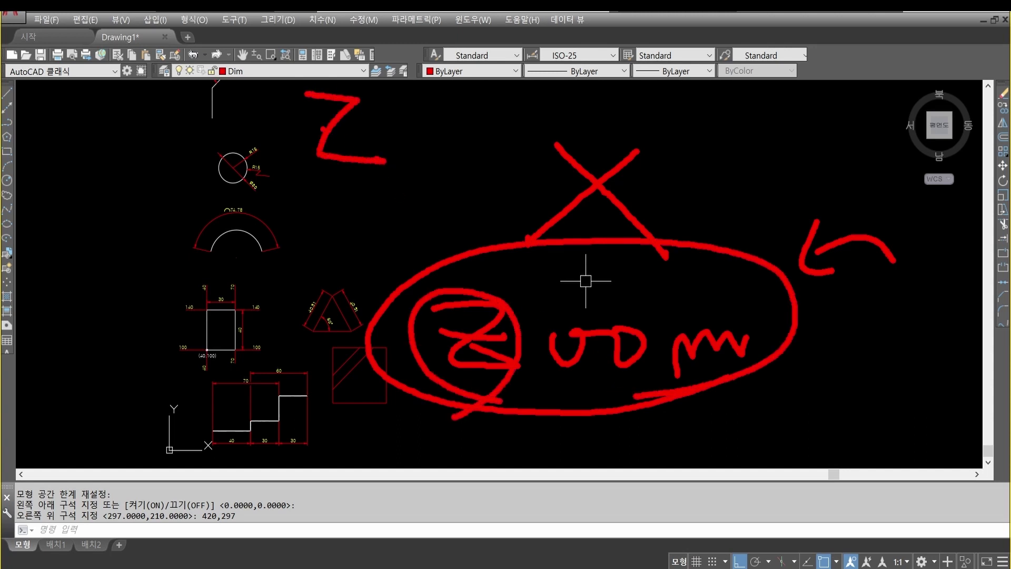
mouse_move(321, 126)
left_mouse_down()
mouse_move(357, 134)
mouse_move(447, 118)
left_mouse_up()
left_click_drag(405, 135, 471, 135)
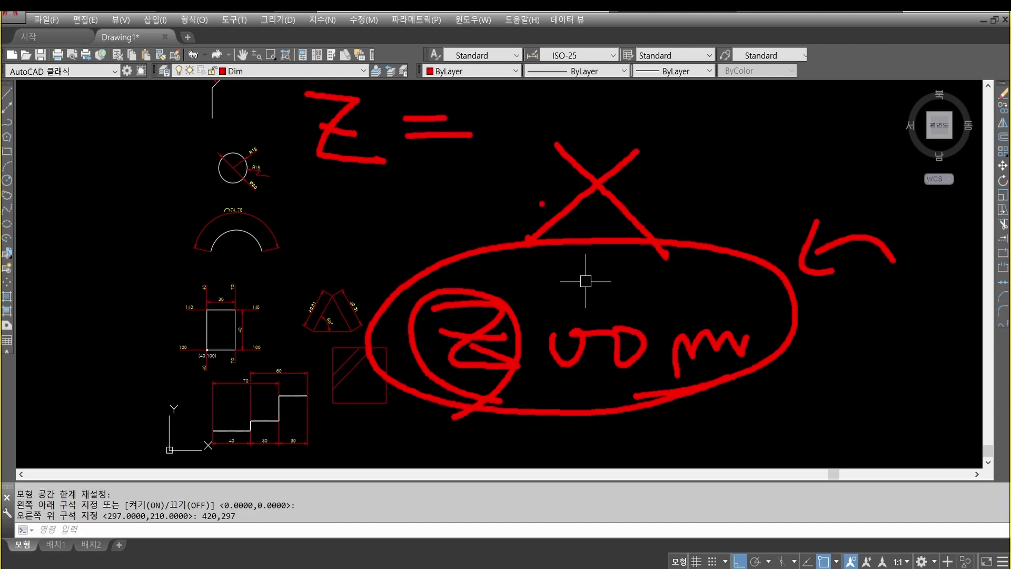
key("Escape")
Run ZOOM with the All option to fit the view to the new drawing limits.
type("z")
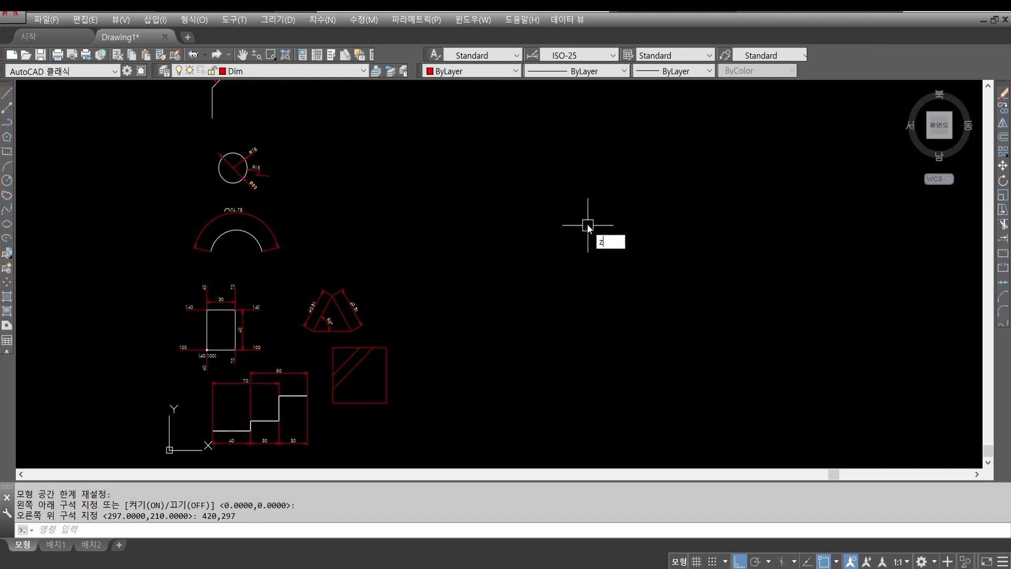
key("Return")
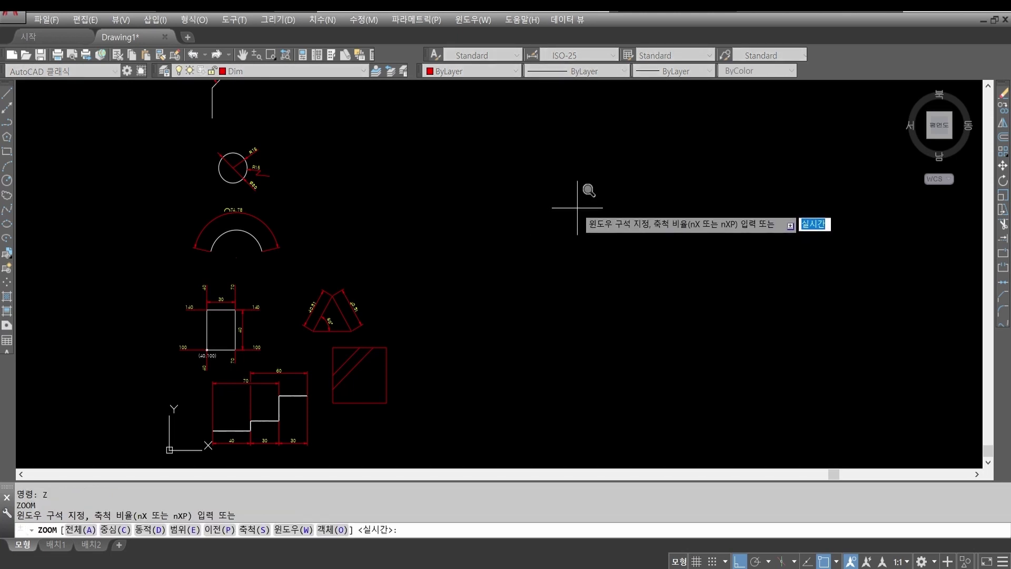
mouse_move(29, 542)
left_mouse_down()
mouse_move(419, 534)
mouse_move(115, 489)
mouse_move(12, 521)
mouse_move(53, 548)
mouse_move(83, 497)
mouse_move(96, 540)
left_mouse_up()
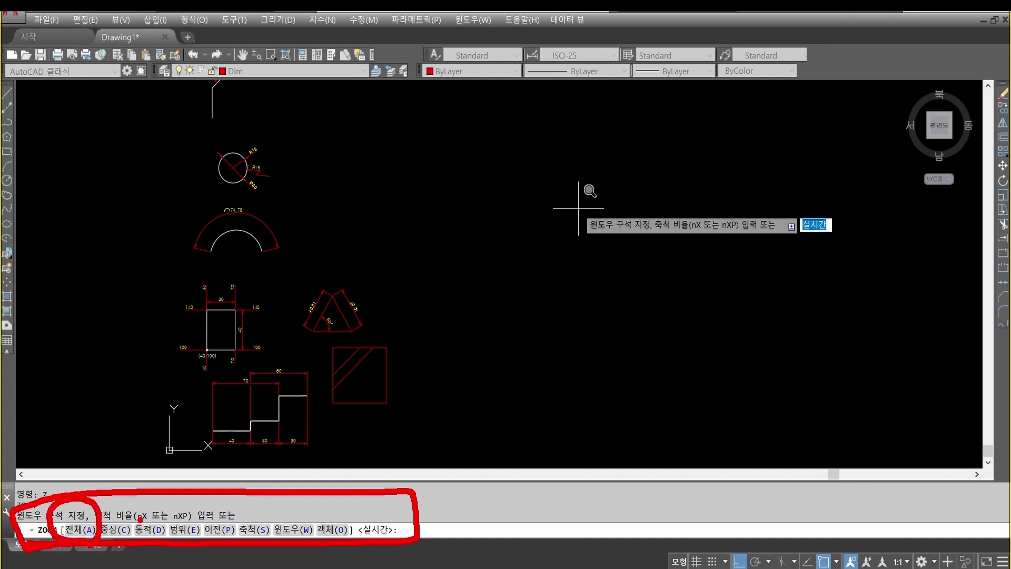
key("Escape")
type("a")
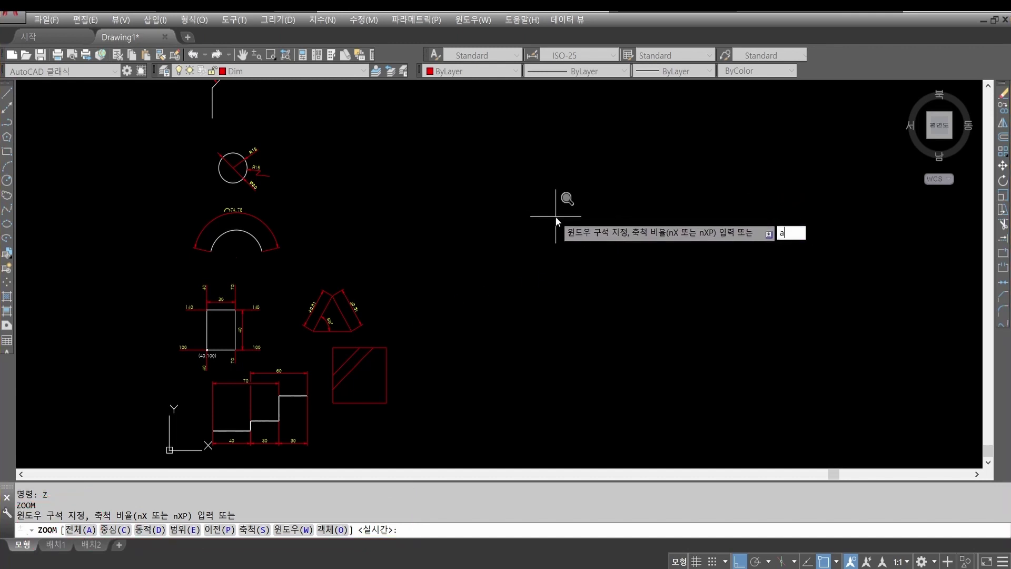
key("Return")
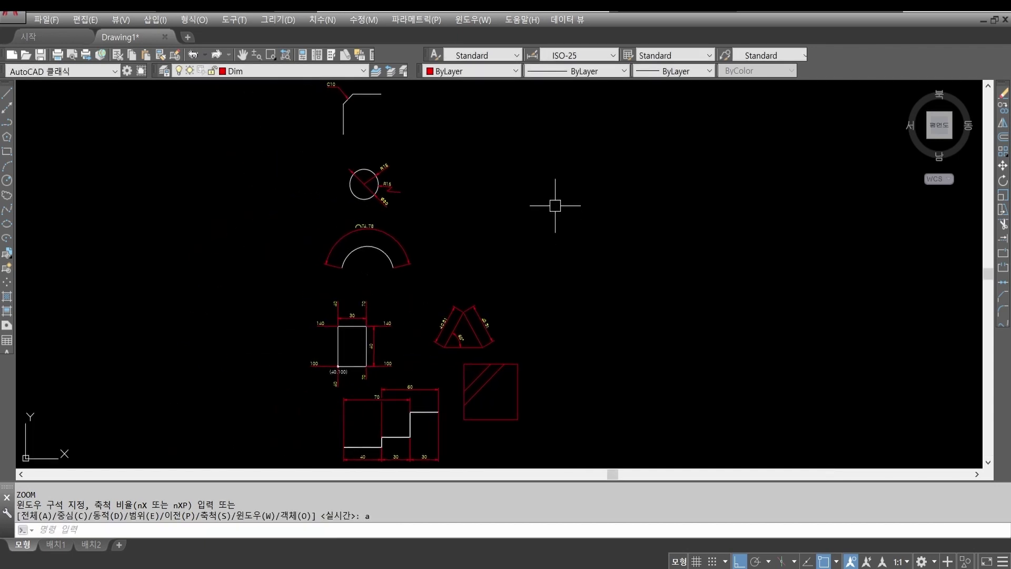